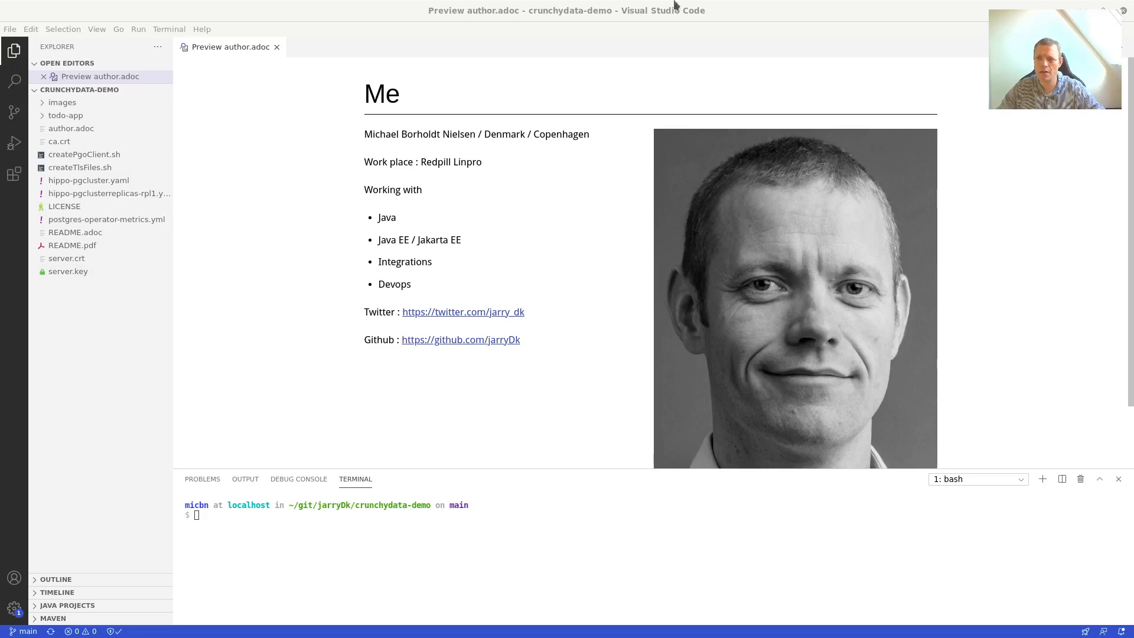
Restore VS Code to the right half of the screen, revealing README.pdf on the left.
double_click(843, 13)
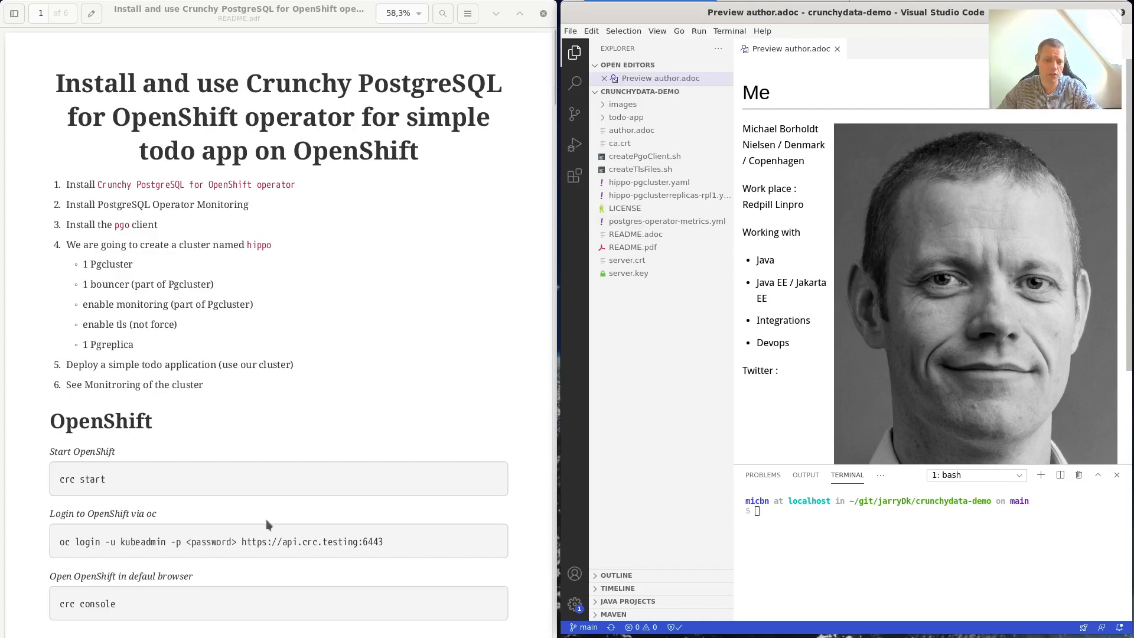
Scroll the README to the OpenShift section, highlight 'crc start', and bring Firefox beside it.
scroll(250, 363, "down", 1)
scroll(254, 354, "down", 1)
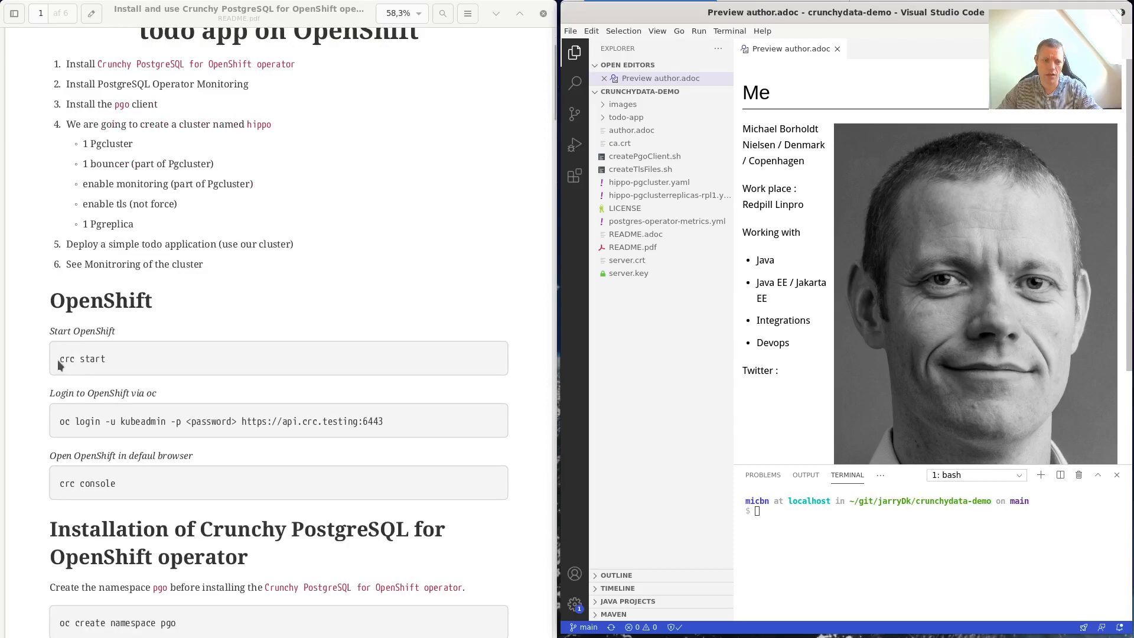
left_click_drag(59, 359, 95, 358)
scroll(179, 442, "down", 1)
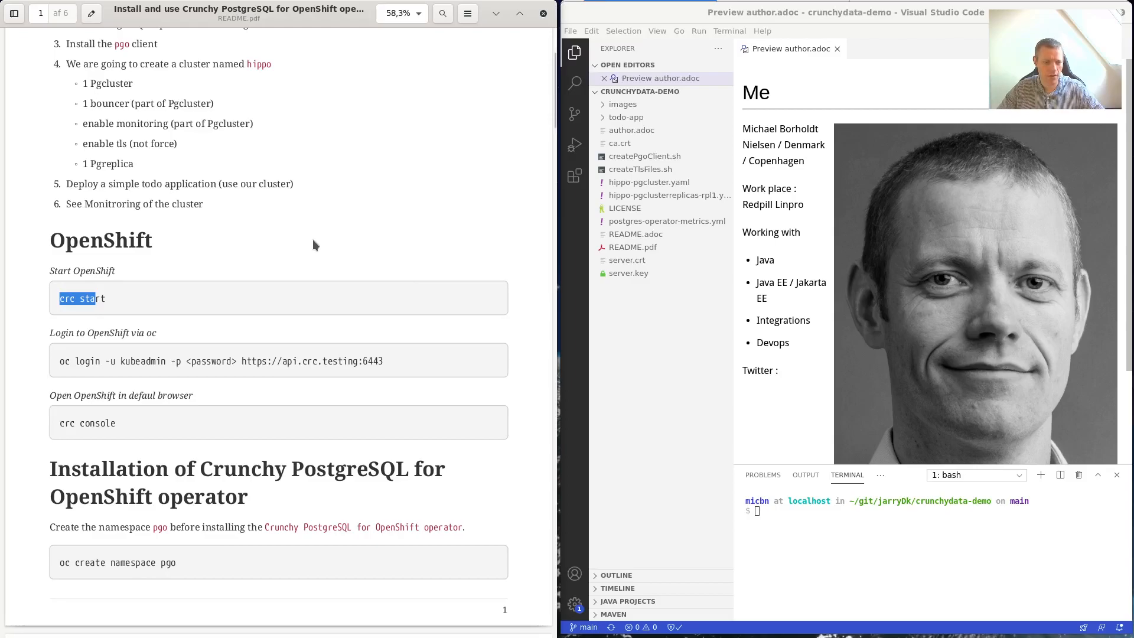
key("ctrl+F9")
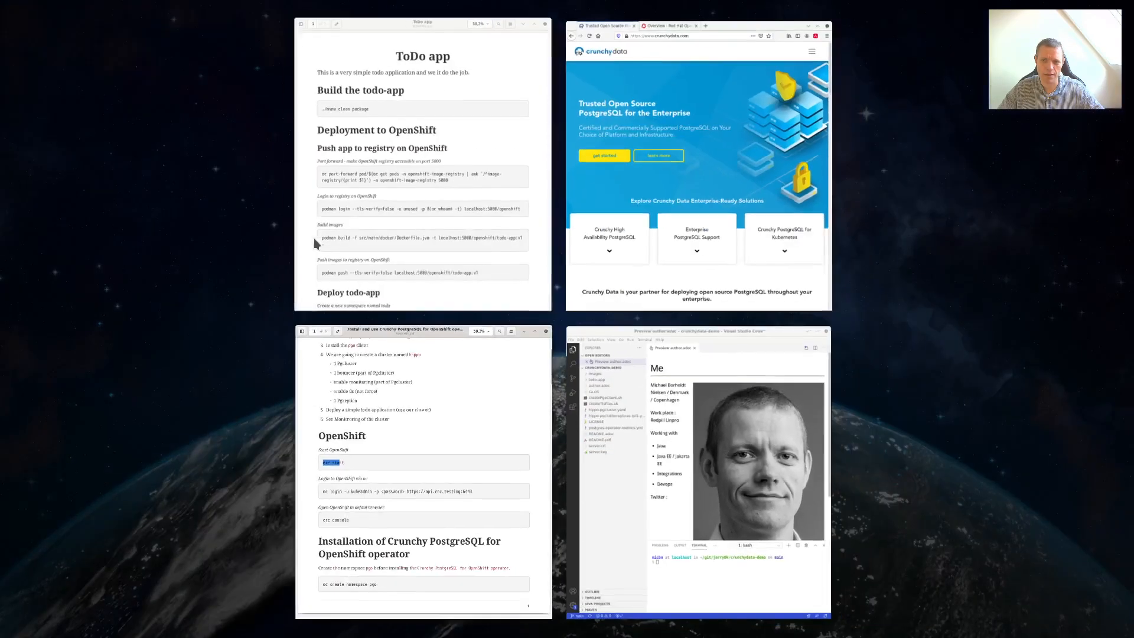
left_click(676, 195)
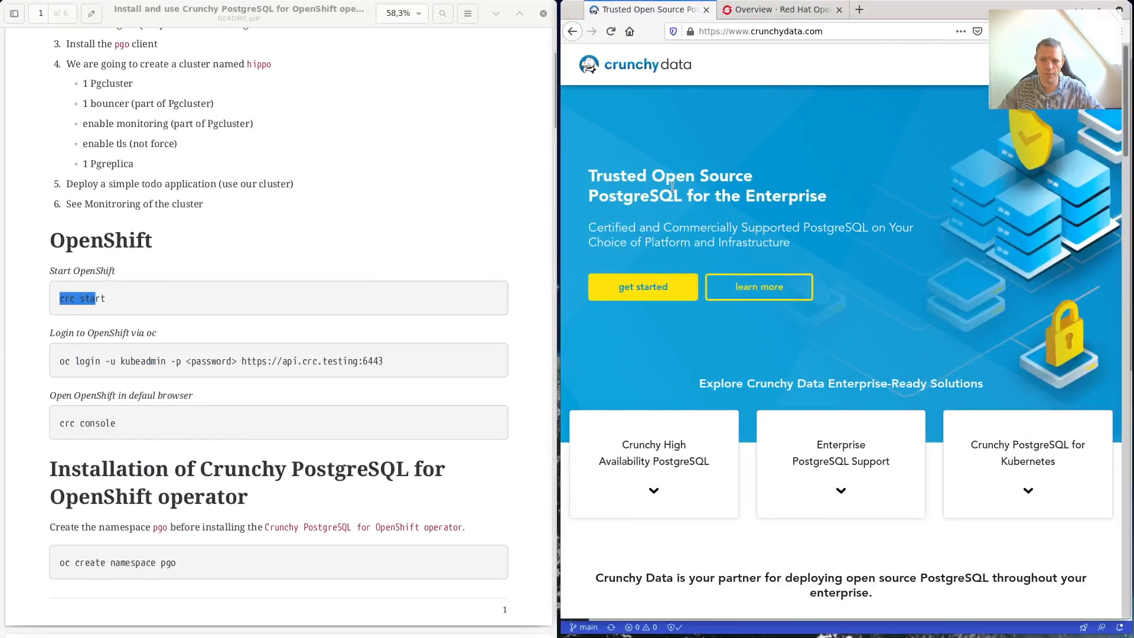
Close the crunchydata.com tab, copy 'oc create namespace pgo' from the README, and switch to the terminal.
left_click(706, 10)
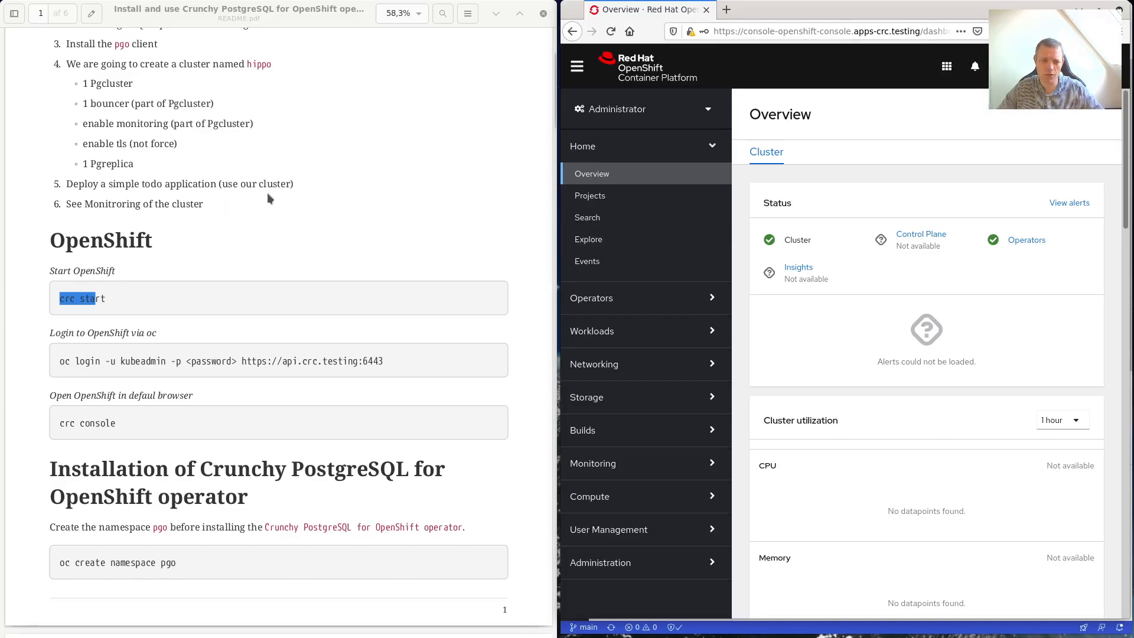
scroll(305, 190, "down", 5)
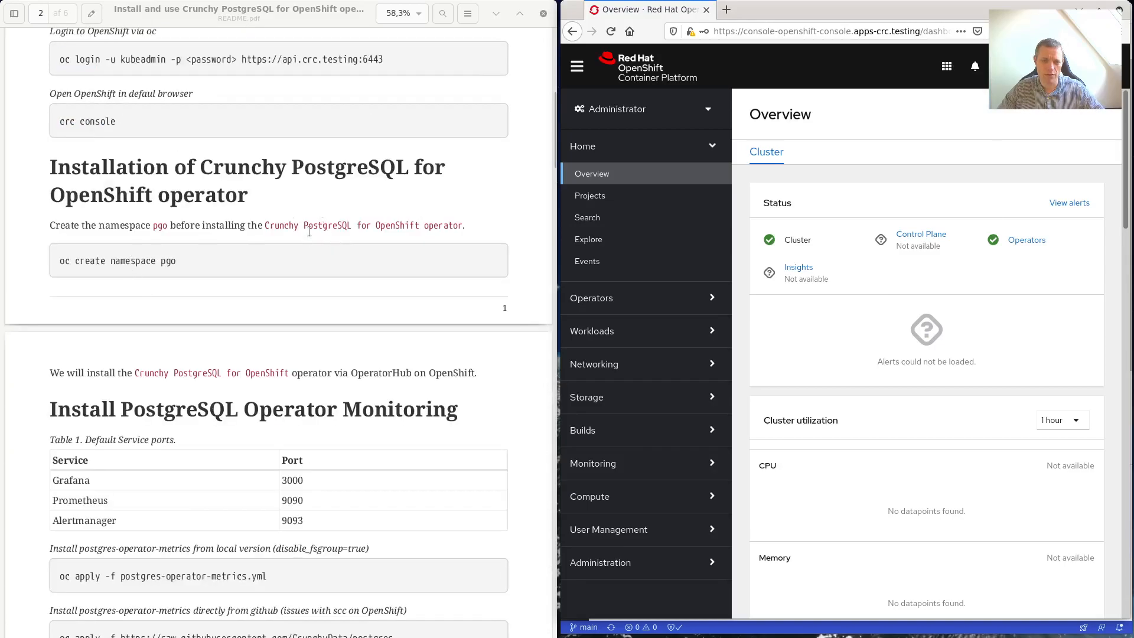
left_click(61, 259)
left_click_drag(61, 259, 177, 260)
key("ctrl+c")
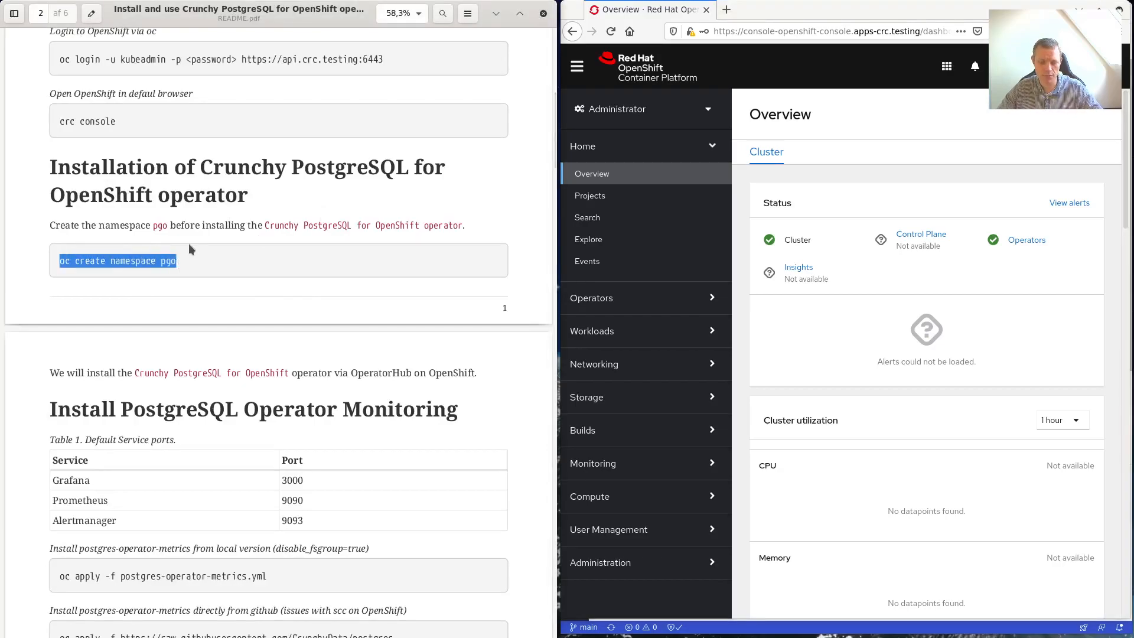
key("ctrl+F9")
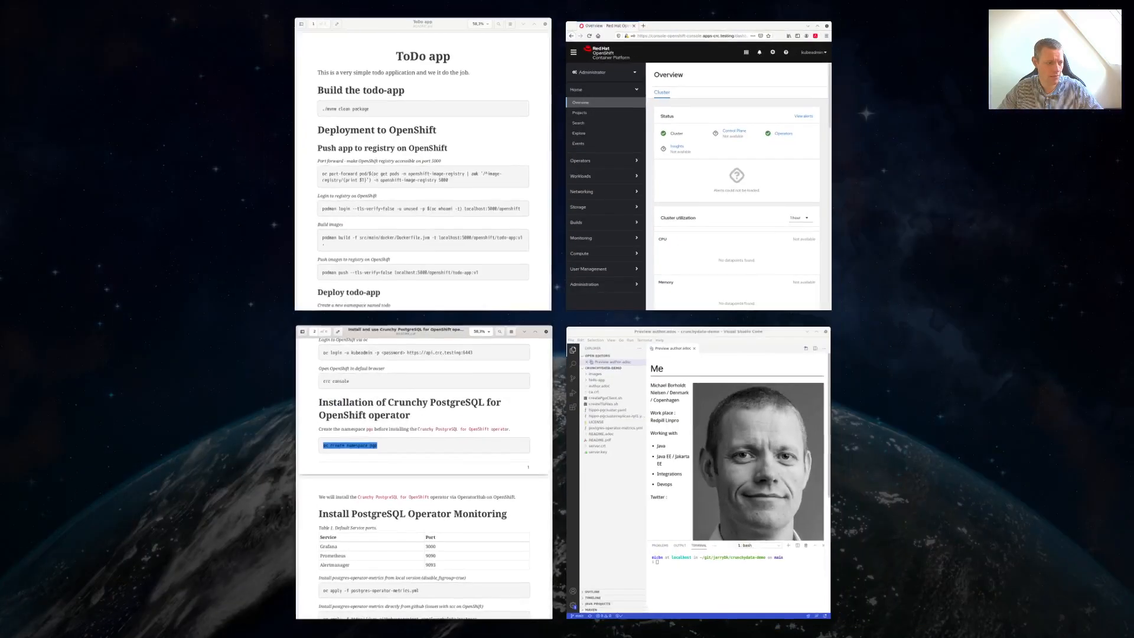
left_click(698, 472)
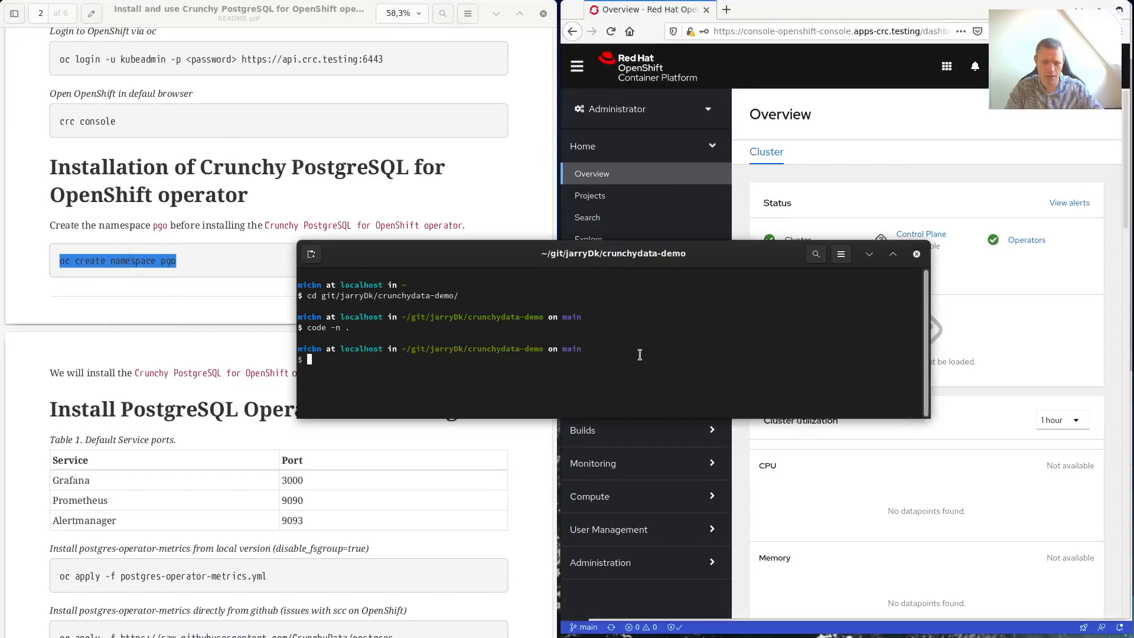
Run 'oc create namespace pgo' in the terminal, then return to the OpenShift console.
key("ctrl+shift+v")
key("Return")
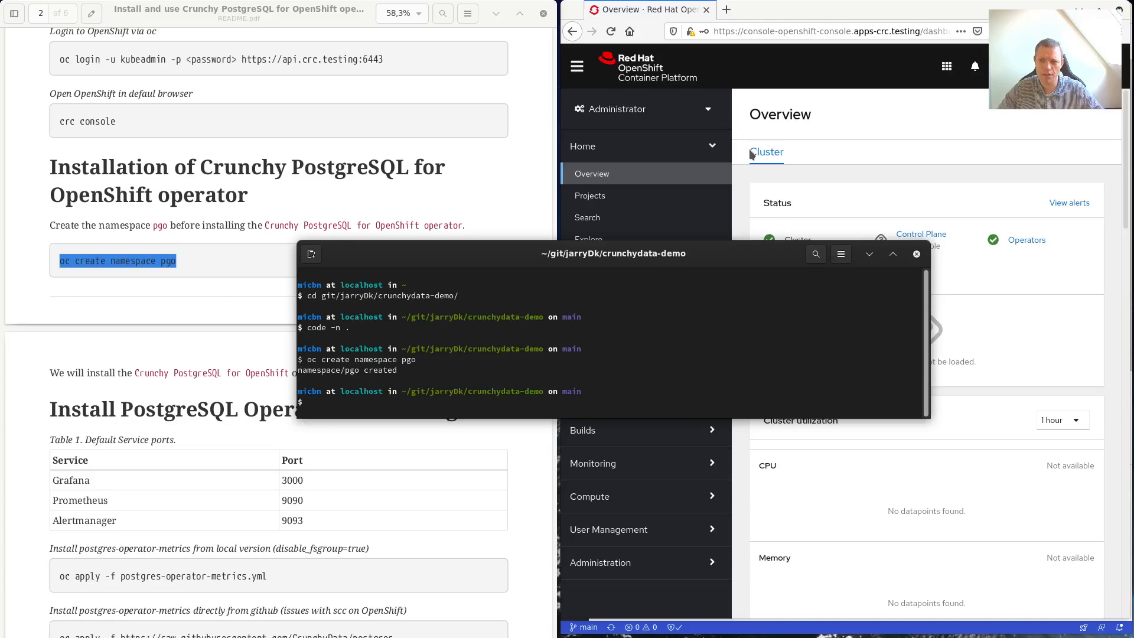
left_click(724, 71)
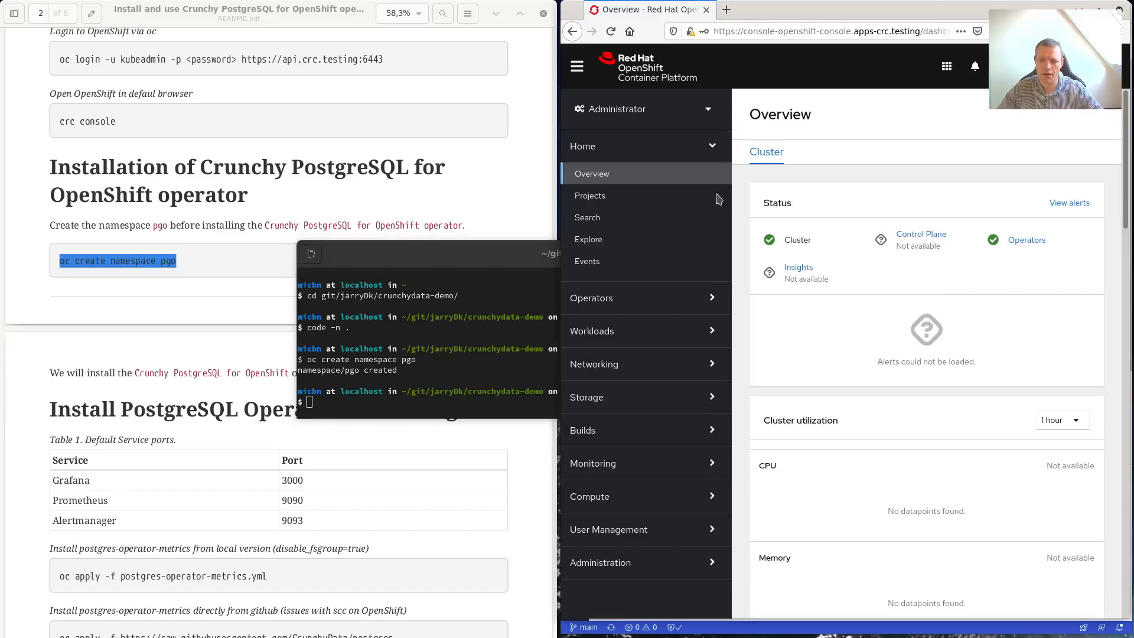
Filter OperatorHub for 'Crunchy' and open the community Crunchy PostgreSQL for OpenShift operator.
left_click(633, 296)
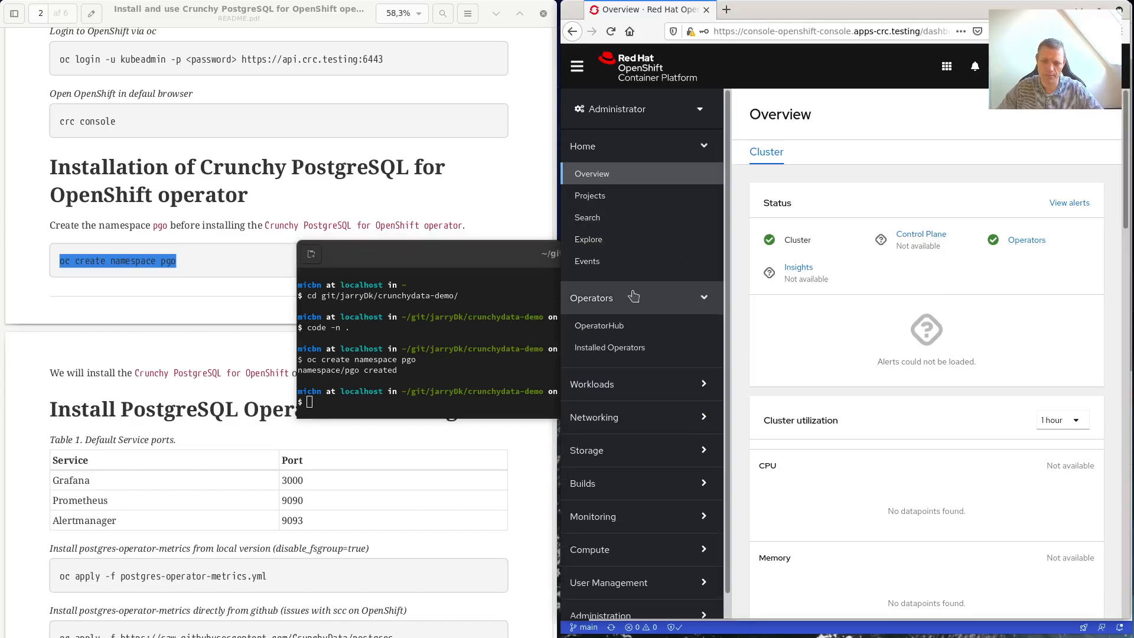
left_click(627, 352)
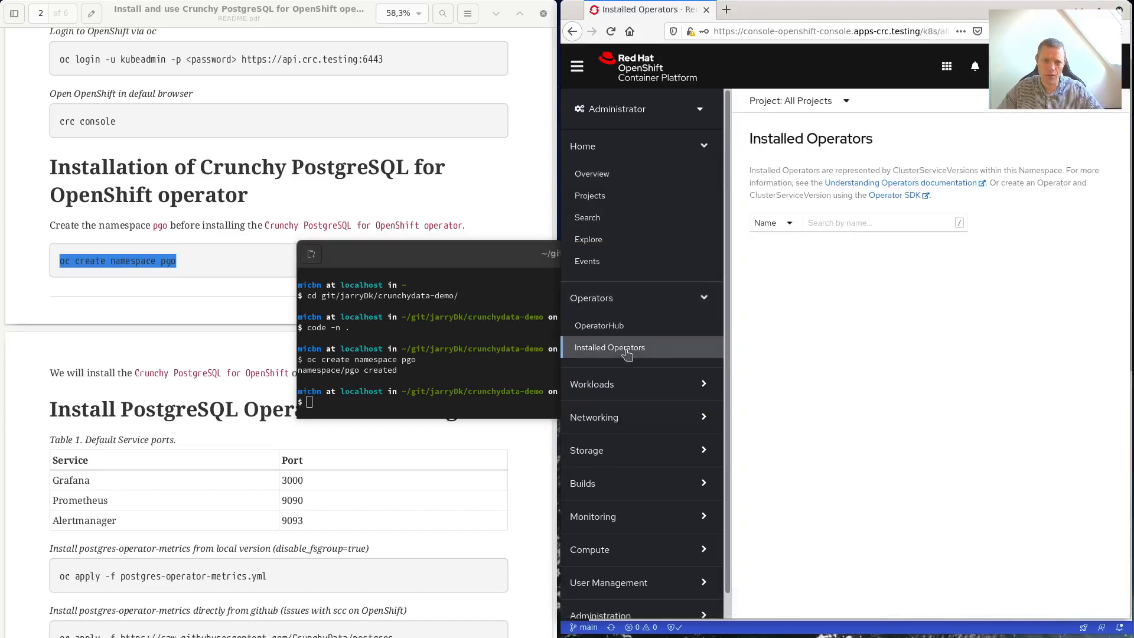
double_click(248, 167)
key("ctrl+c")
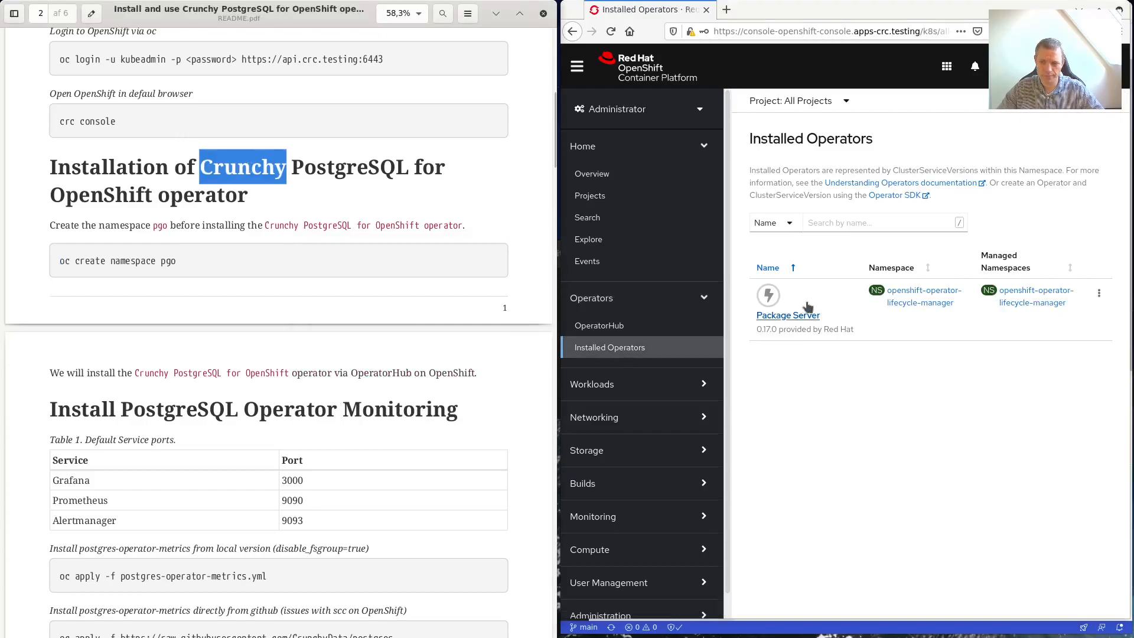
left_click(867, 222)
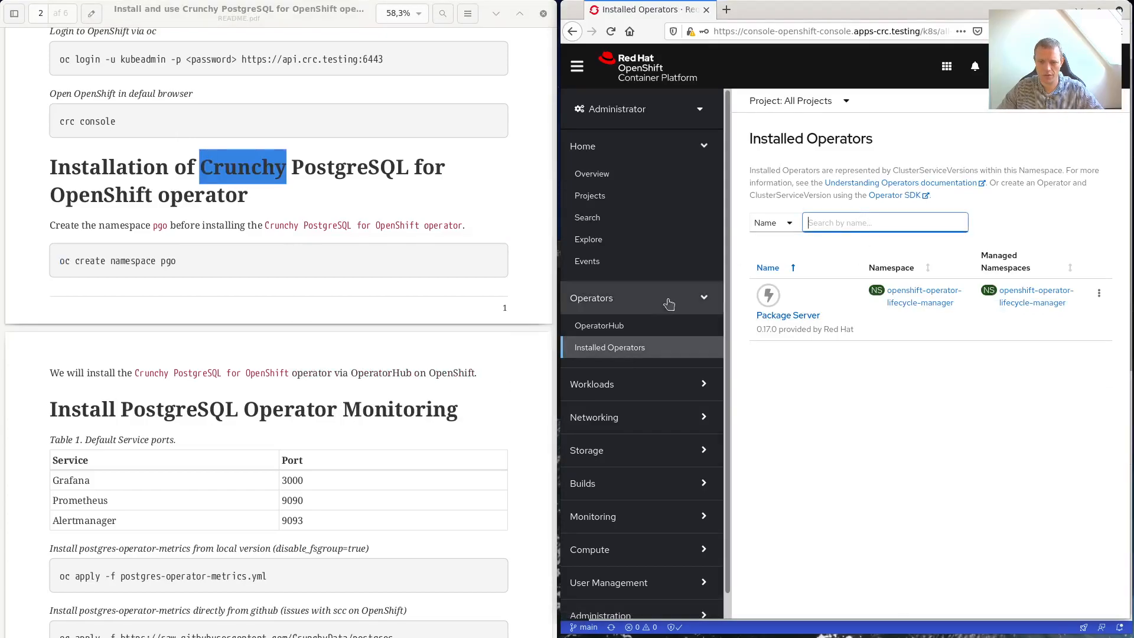
left_click(605, 326)
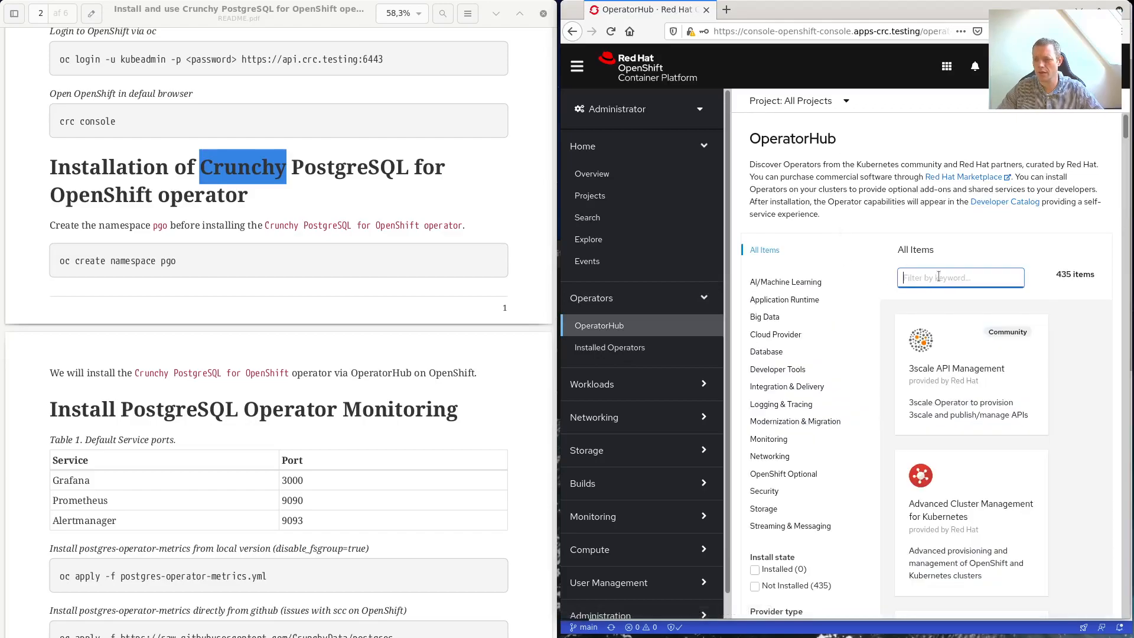
key("ctrl+v")
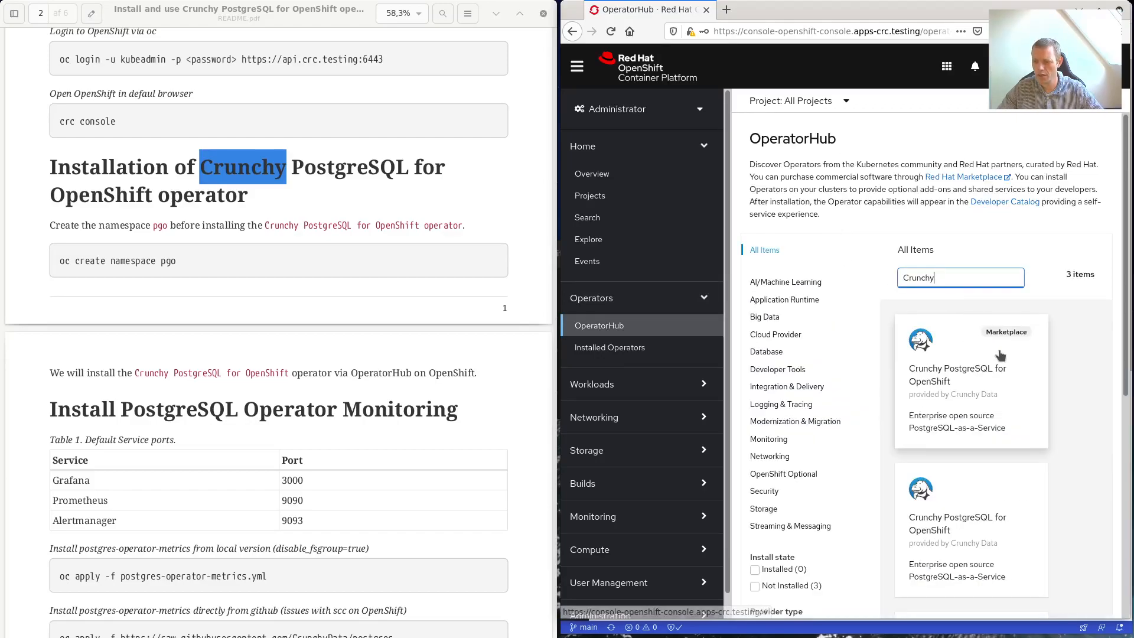
scroll(975, 344, "down", 3)
left_click(979, 503)
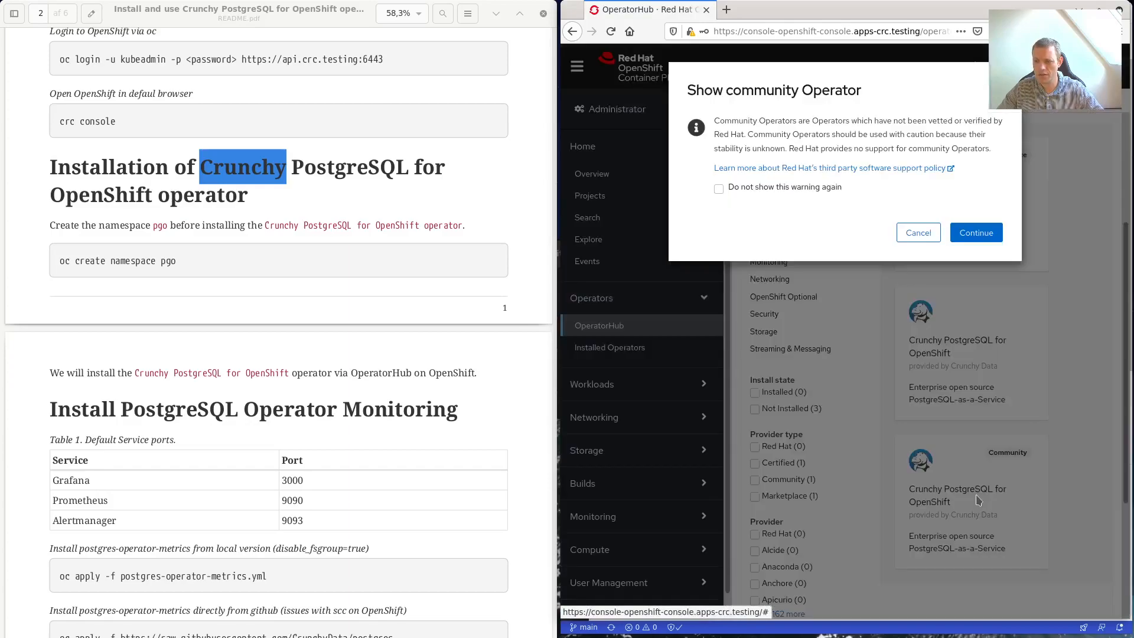
Install the Crunchy PostgreSQL operator into the pgo namespace and follow the installation progress.
left_click(975, 232)
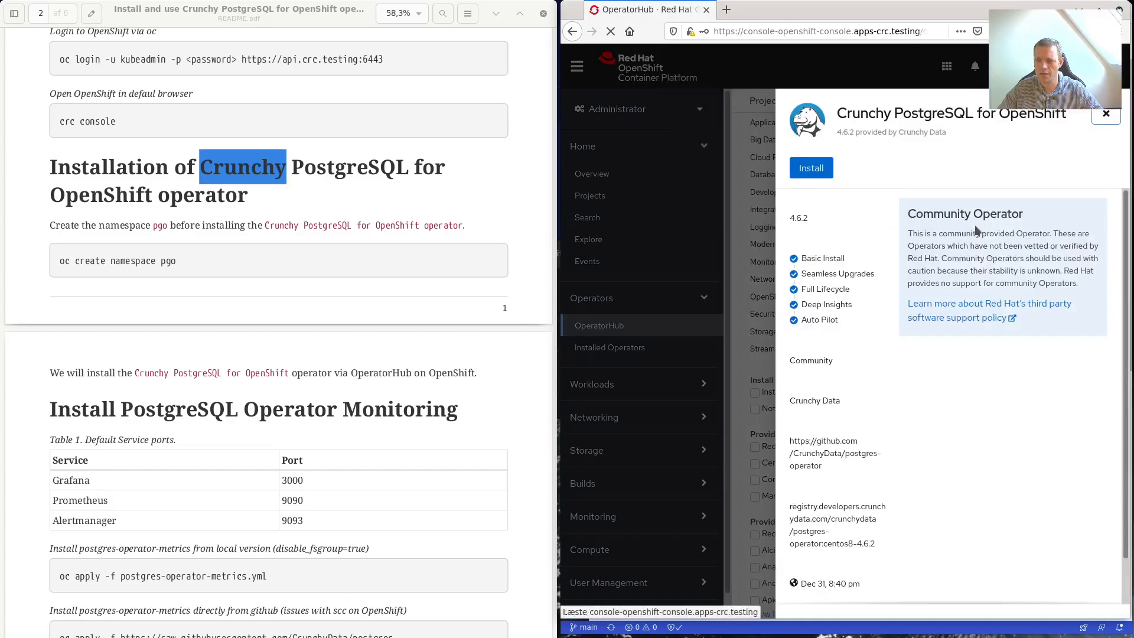
left_click(811, 168)
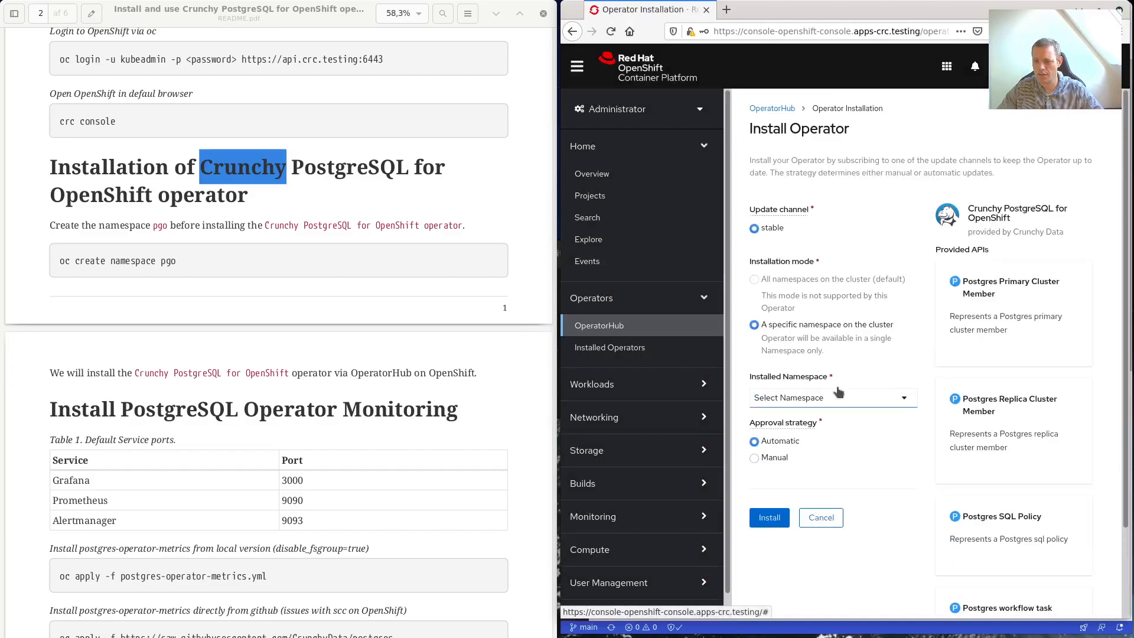
left_click(900, 398)
scroll(879, 467, "down", 3)
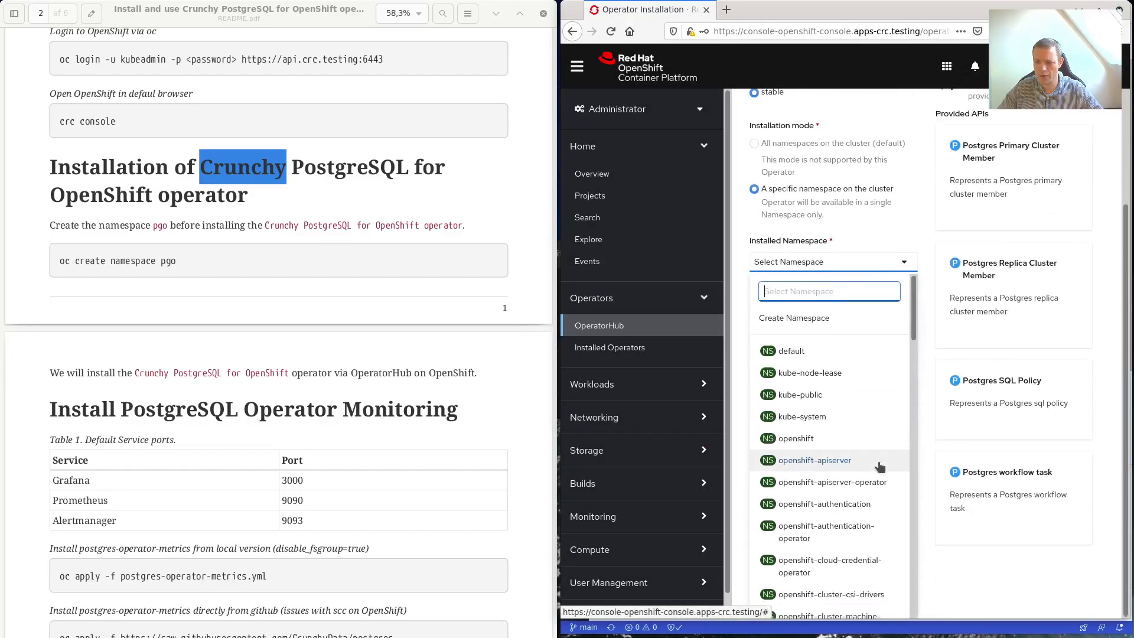
scroll(880, 466, "down", 15)
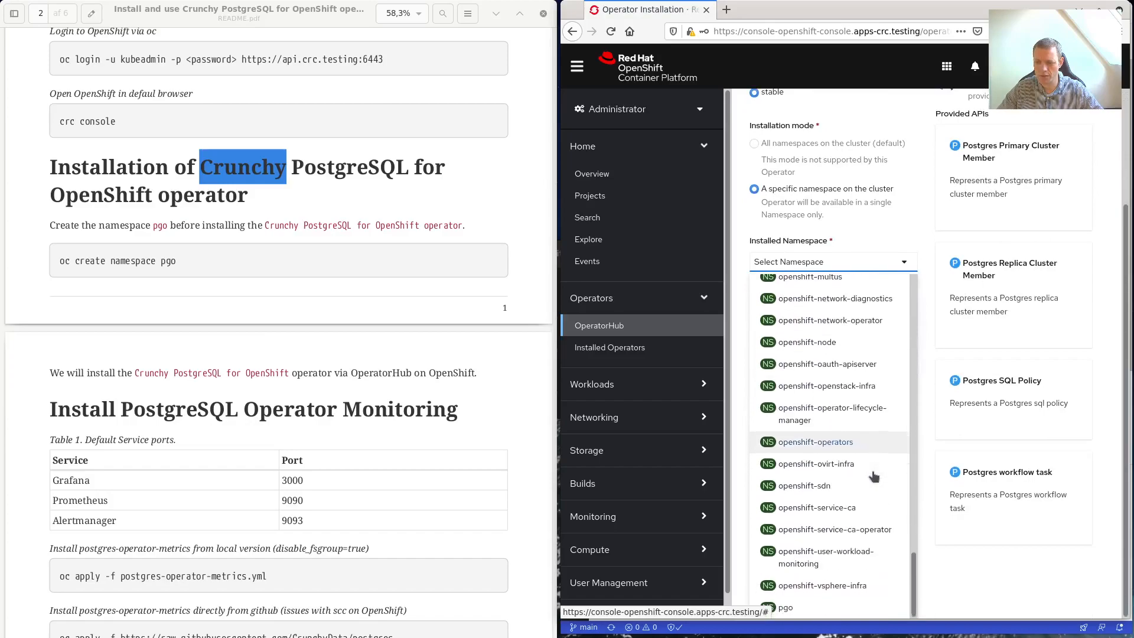
left_click(789, 610)
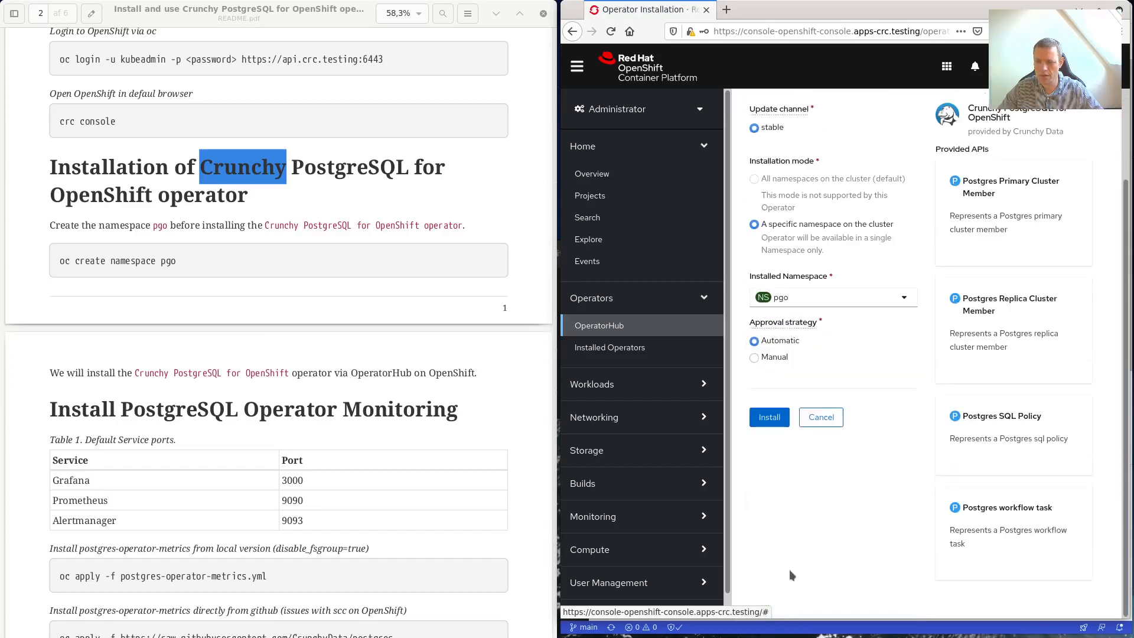
left_click(764, 418)
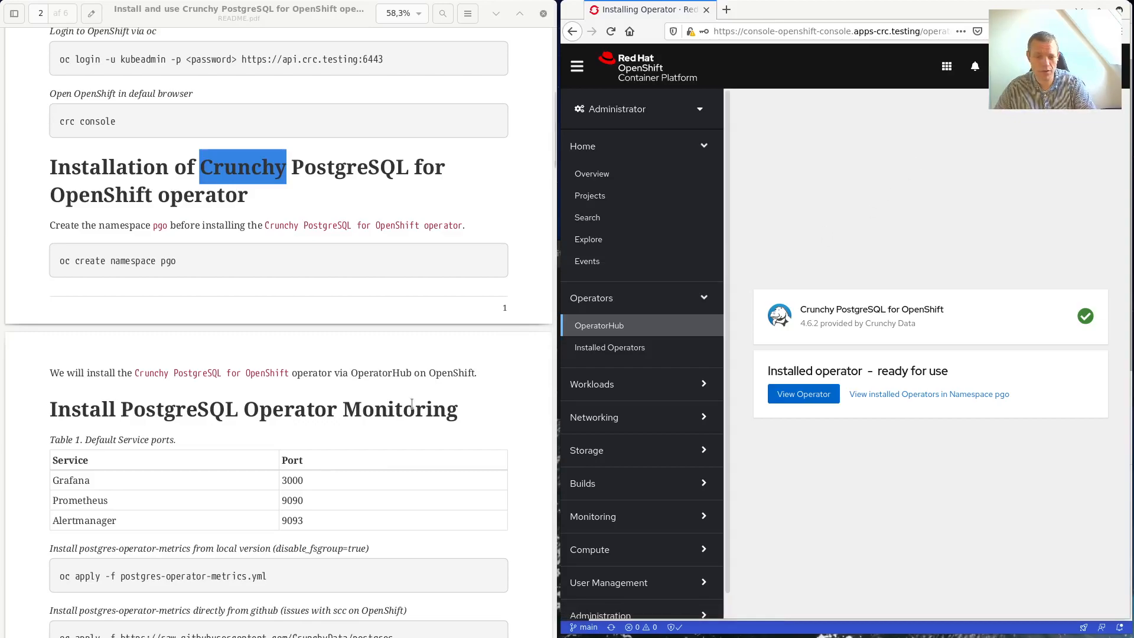
scroll(413, 395, "down", 2)
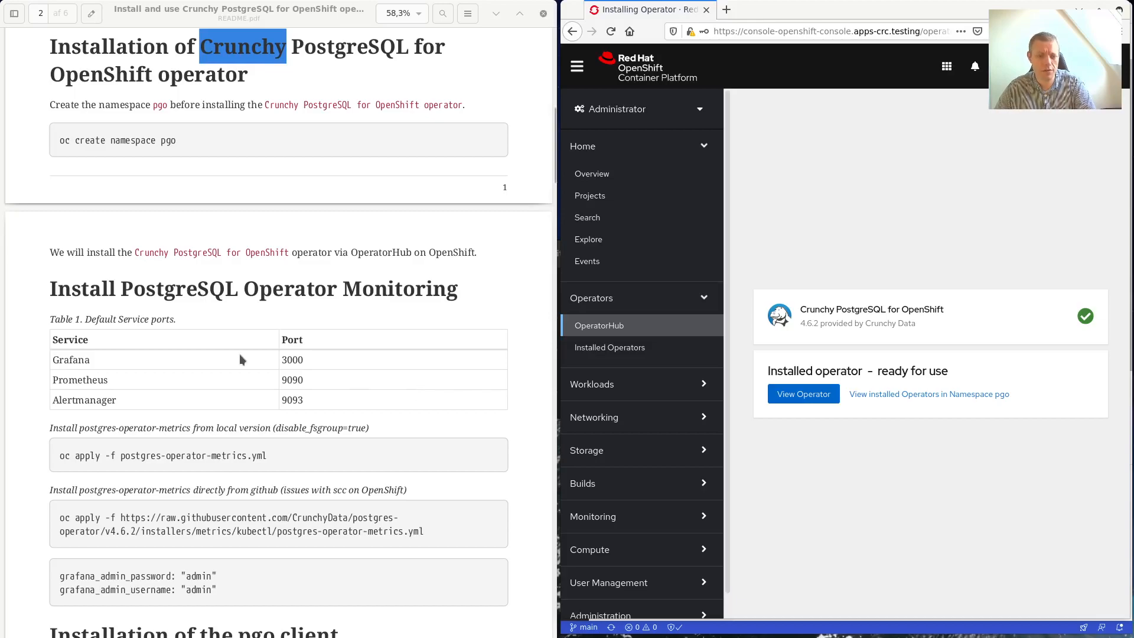
scroll(257, 450, "down", 2)
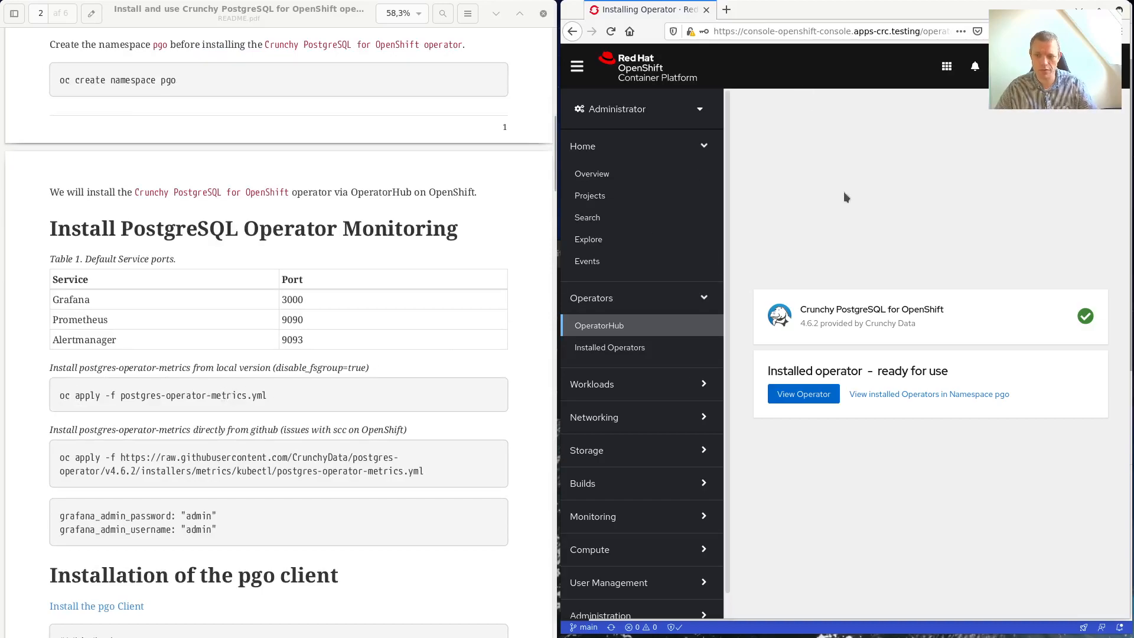
key("super")
Open postgres-operator-metrics.yml and select its grafana_admin_password and grafana_admin_username lines.
left_click(794, 239)
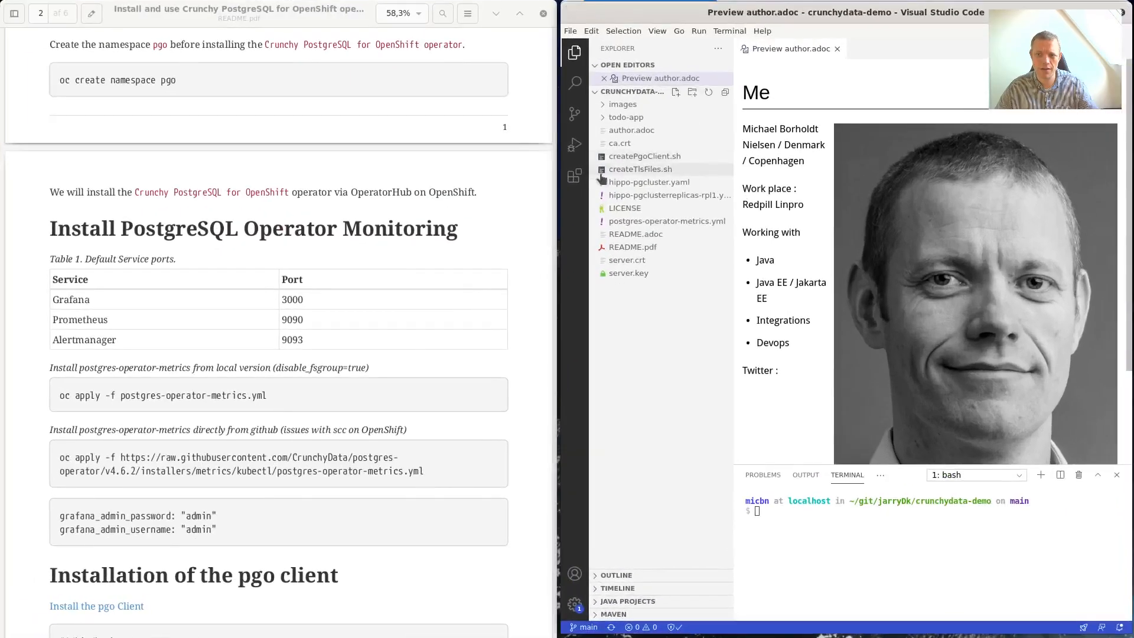
left_click(678, 221)
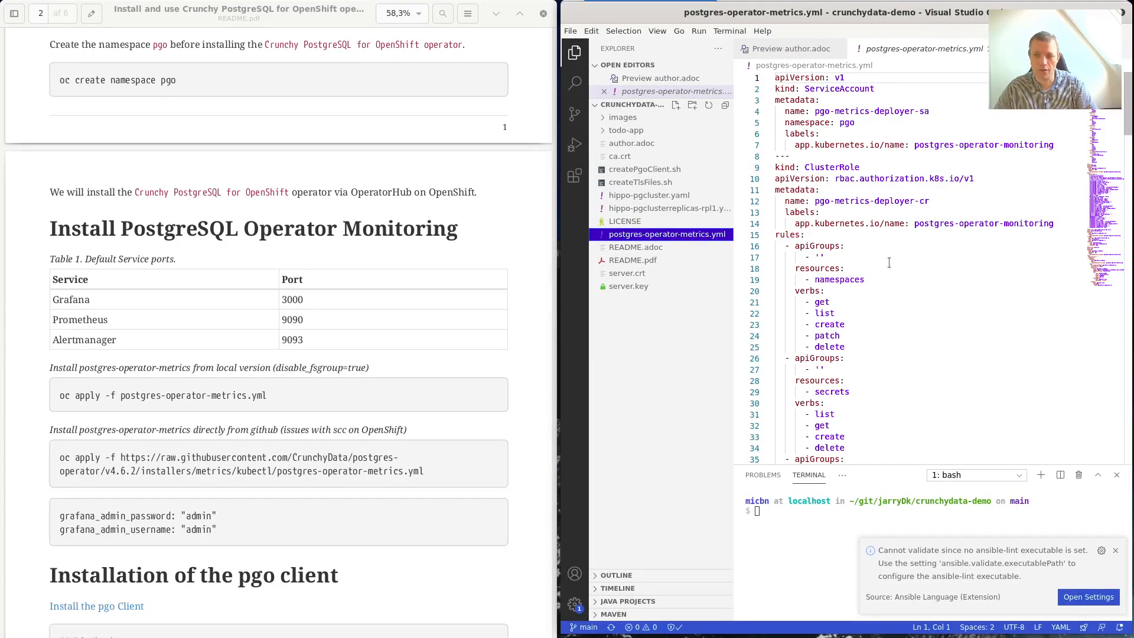
scroll(889, 261, "down", 2)
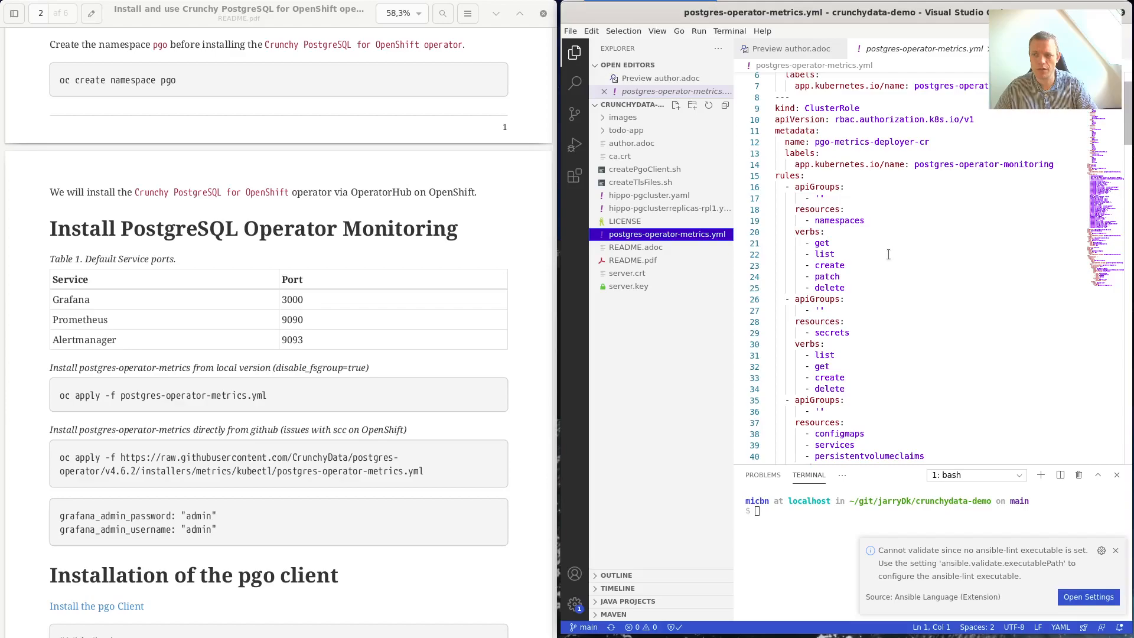
scroll(874, 251, "down", 10)
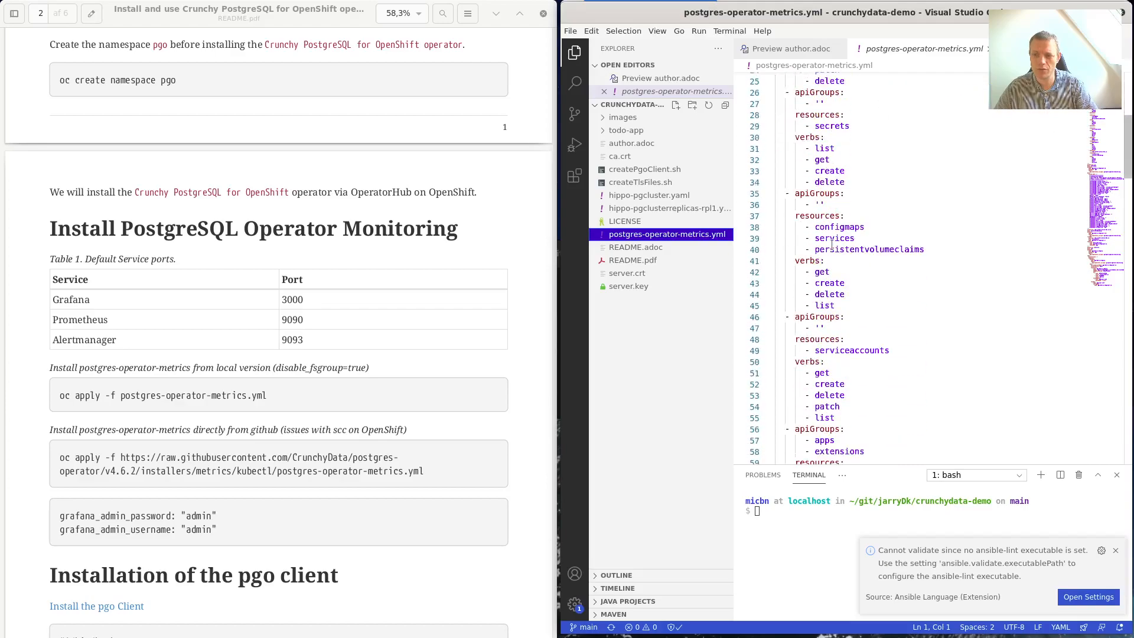
scroll(839, 248, "down", 9)
scroll(848, 356, "down", 2)
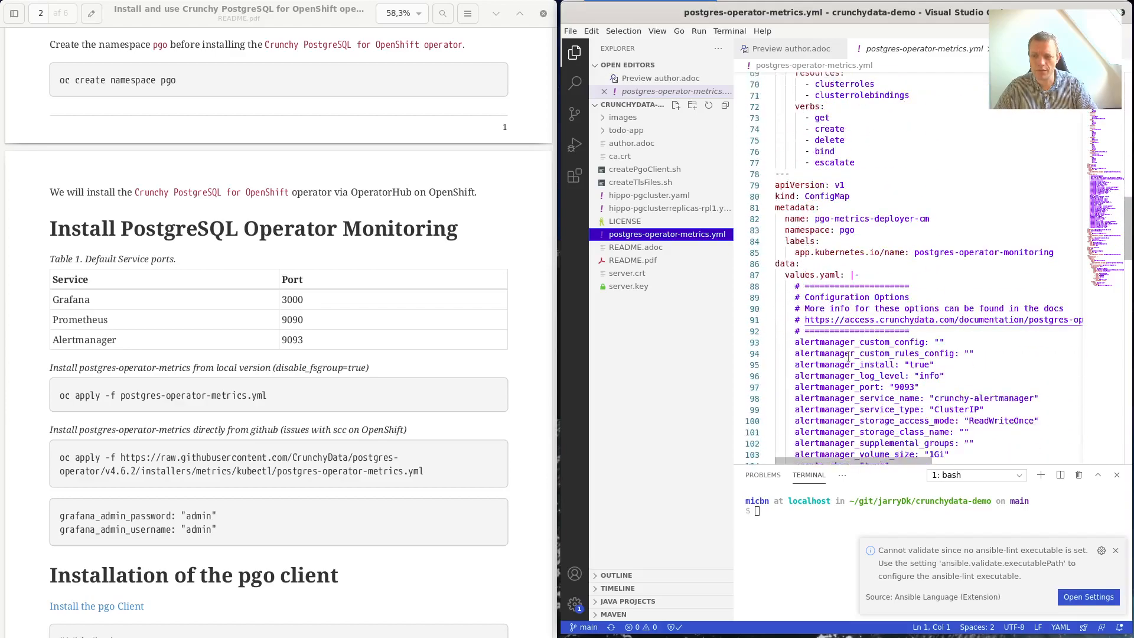
scroll(848, 356, "down", 3)
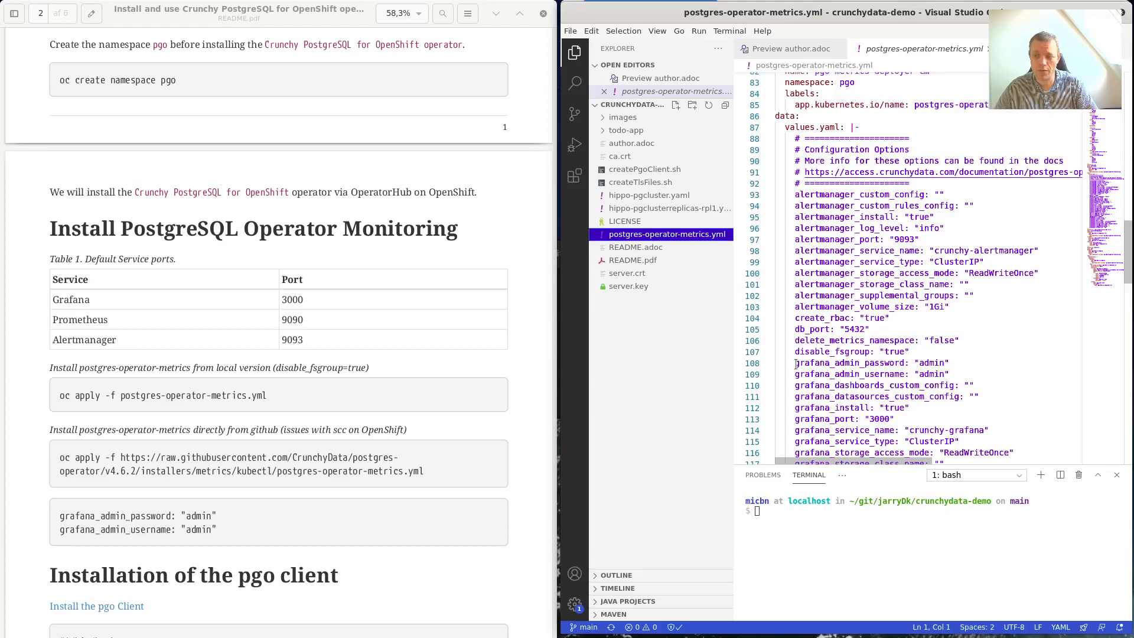
left_click_drag(796, 363, 949, 374)
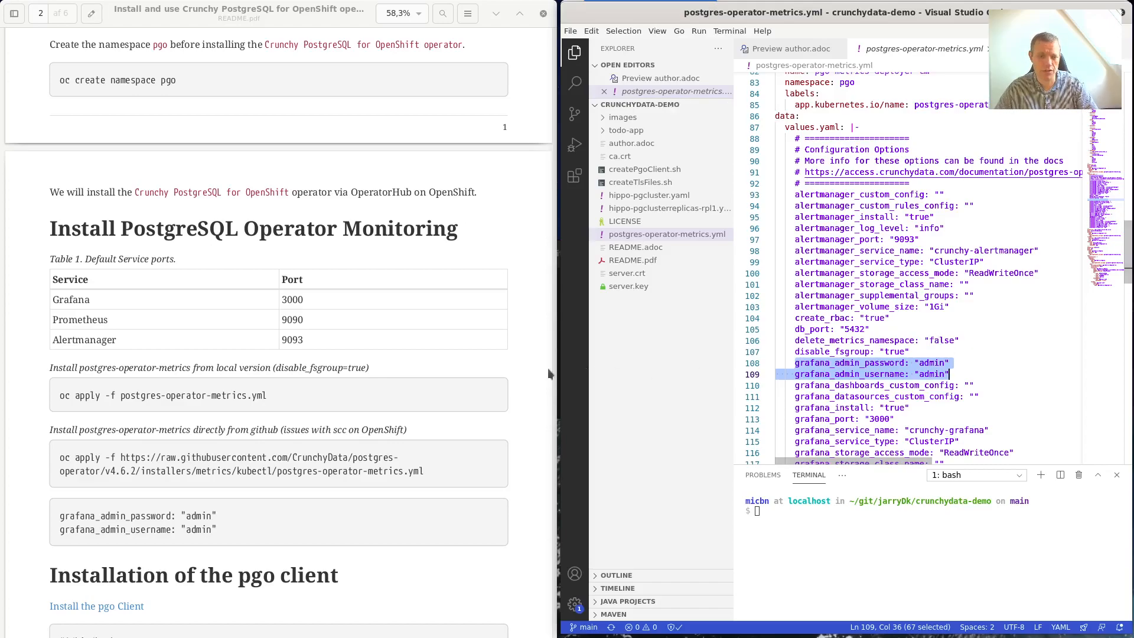
left_click(267, 401)
Copy 'oc apply -f postgres-operator-metrics.yml' from the README and run it in the VS Code terminal.
left_click_drag(267, 401, 57, 396)
right_click(83, 396)
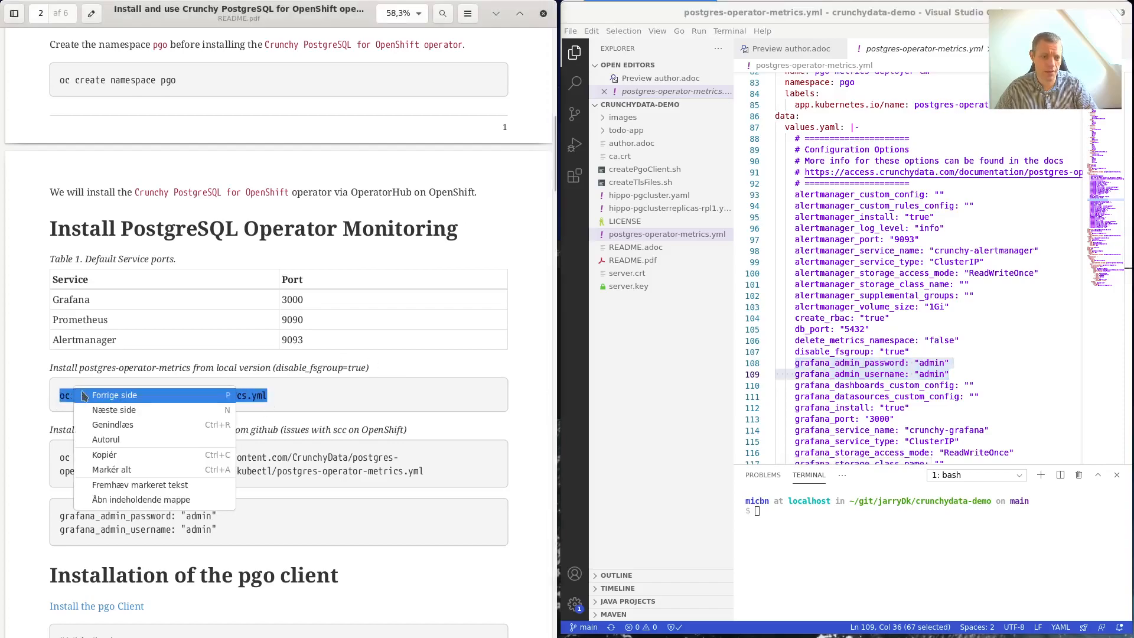
left_click(114, 456)
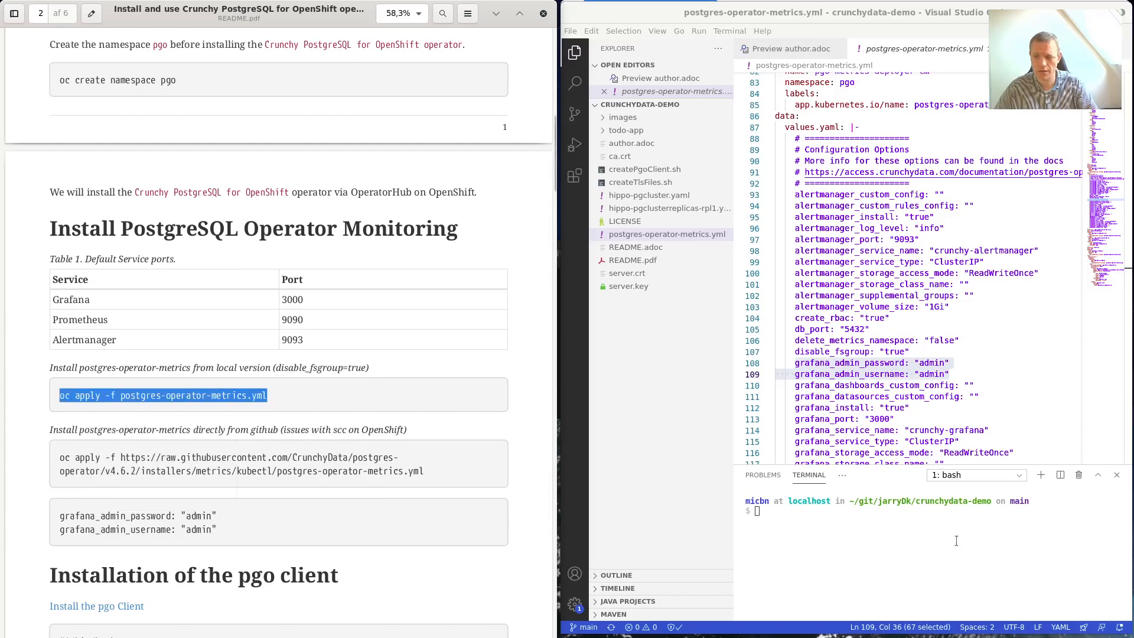
right_click(998, 555)
left_click(1000, 471)
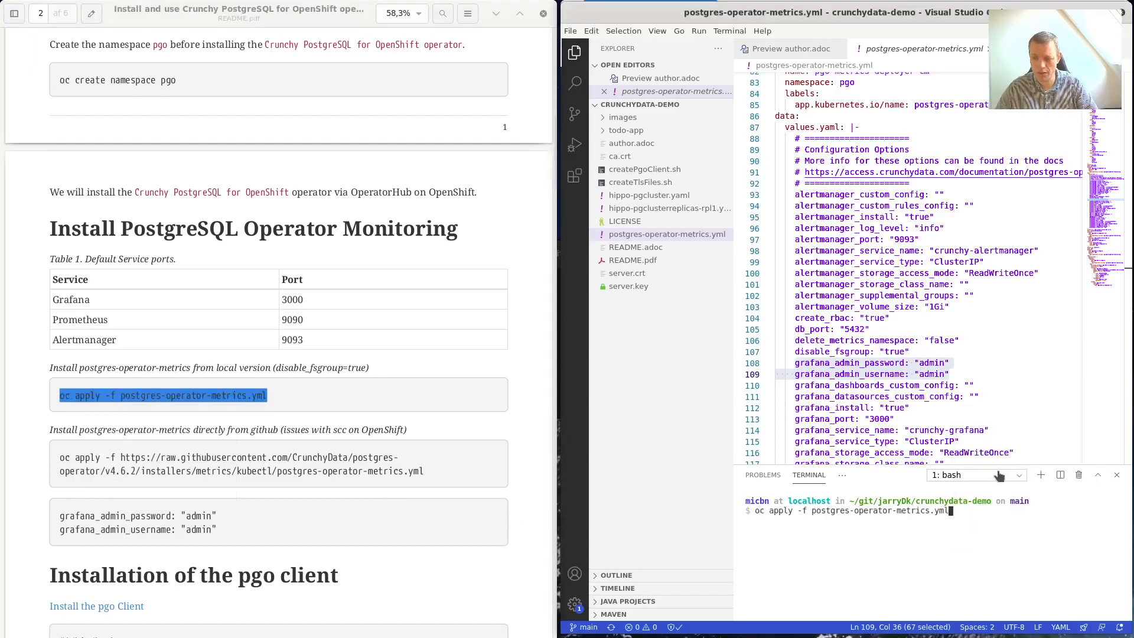
key("Return")
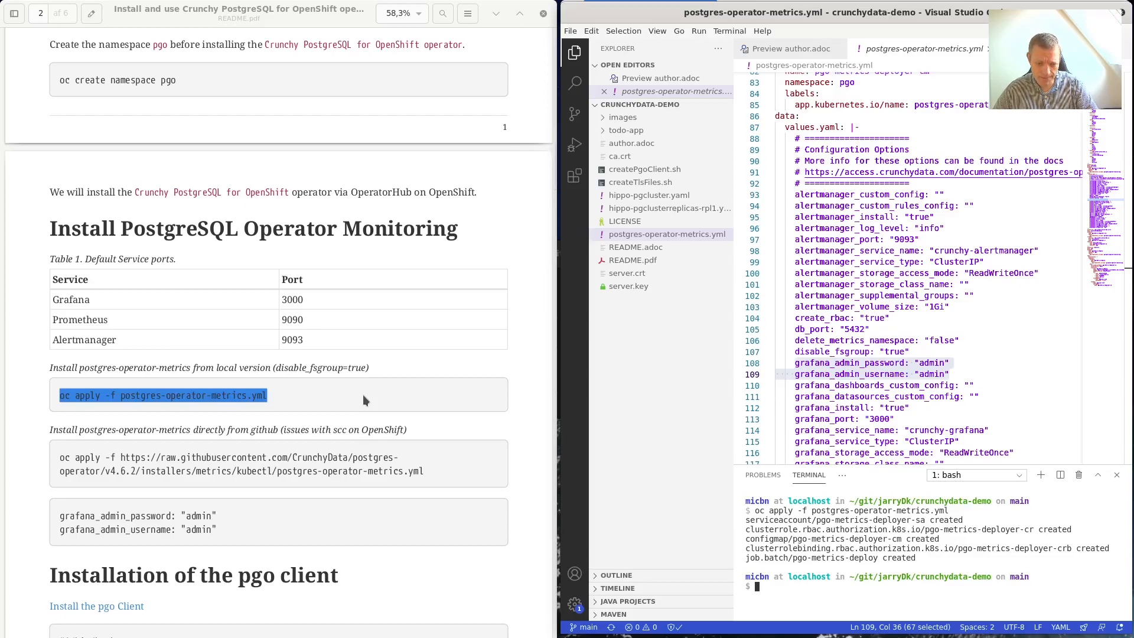
scroll(363, 399, "down", 2)
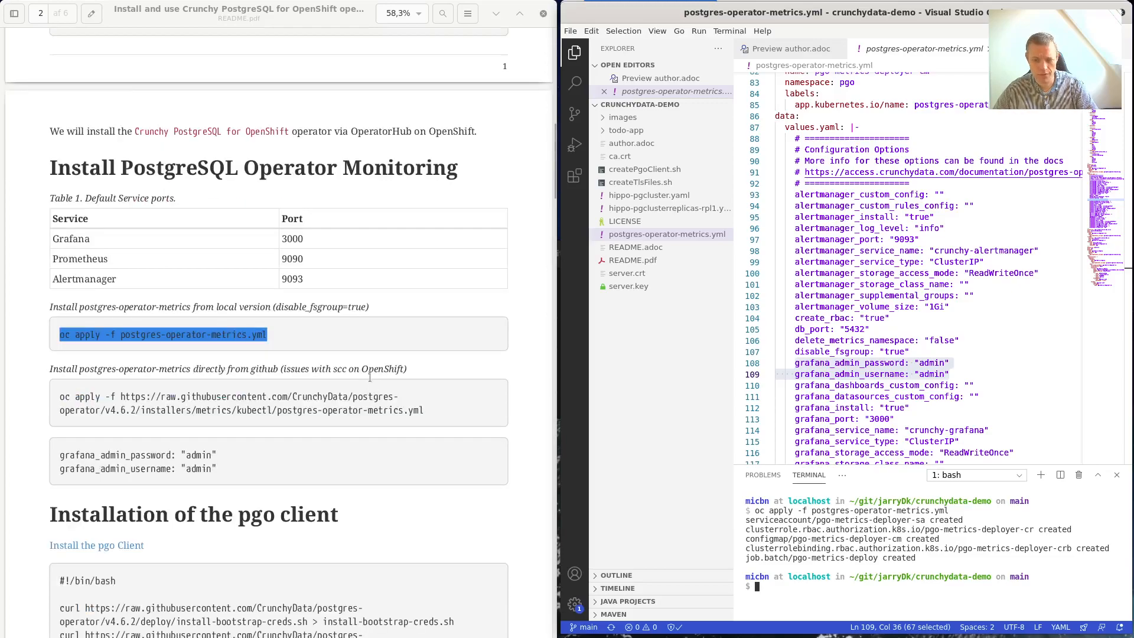
scroll(343, 372, "down", 6)
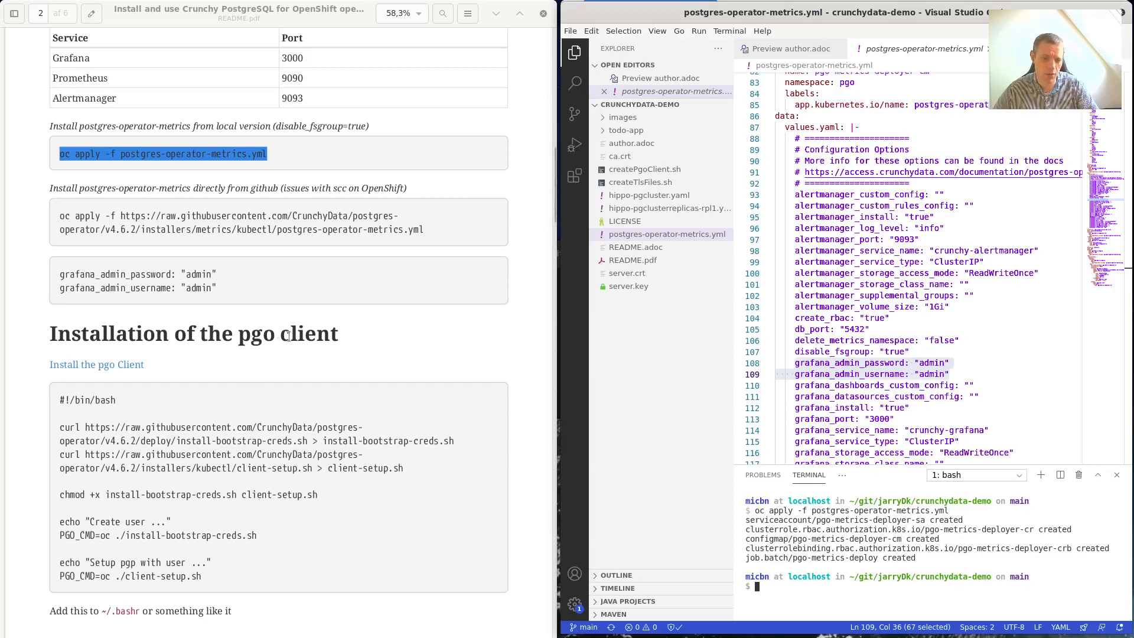
scroll(288, 342, "down", 3)
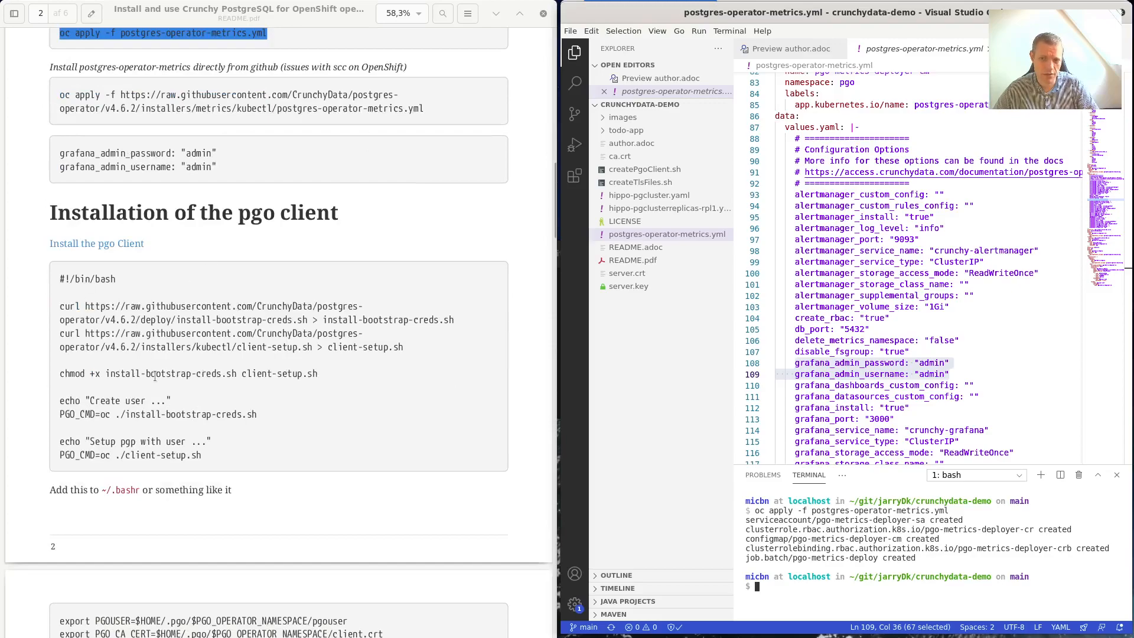
left_click(696, 367)
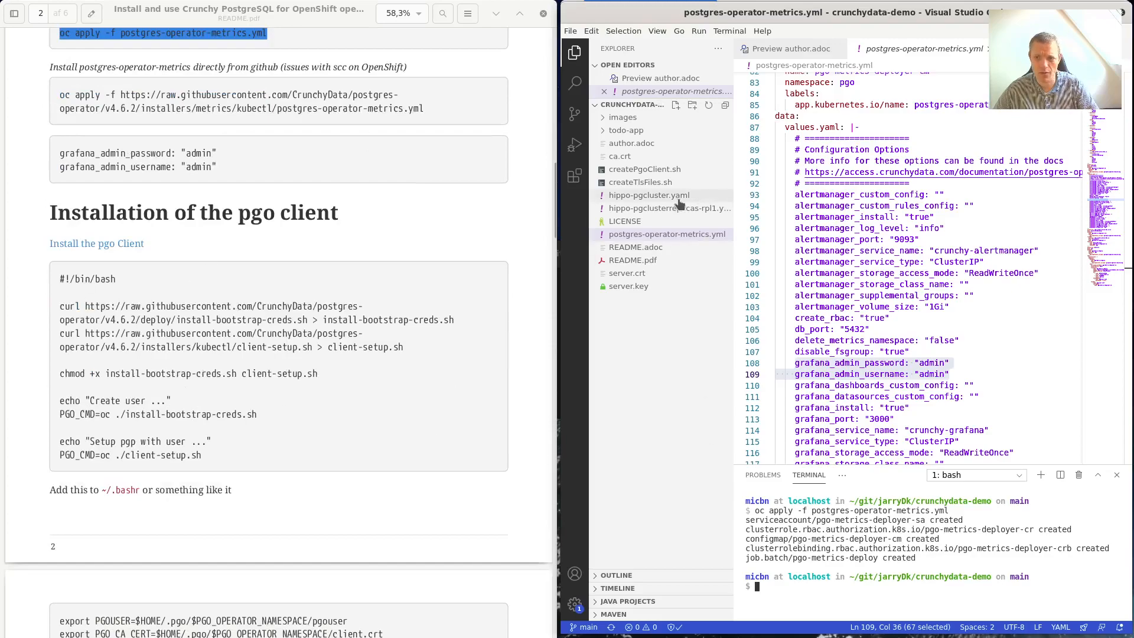
Open createPgoClient.sh and run ./createPgoClient.sh in the terminal.
left_click(660, 170)
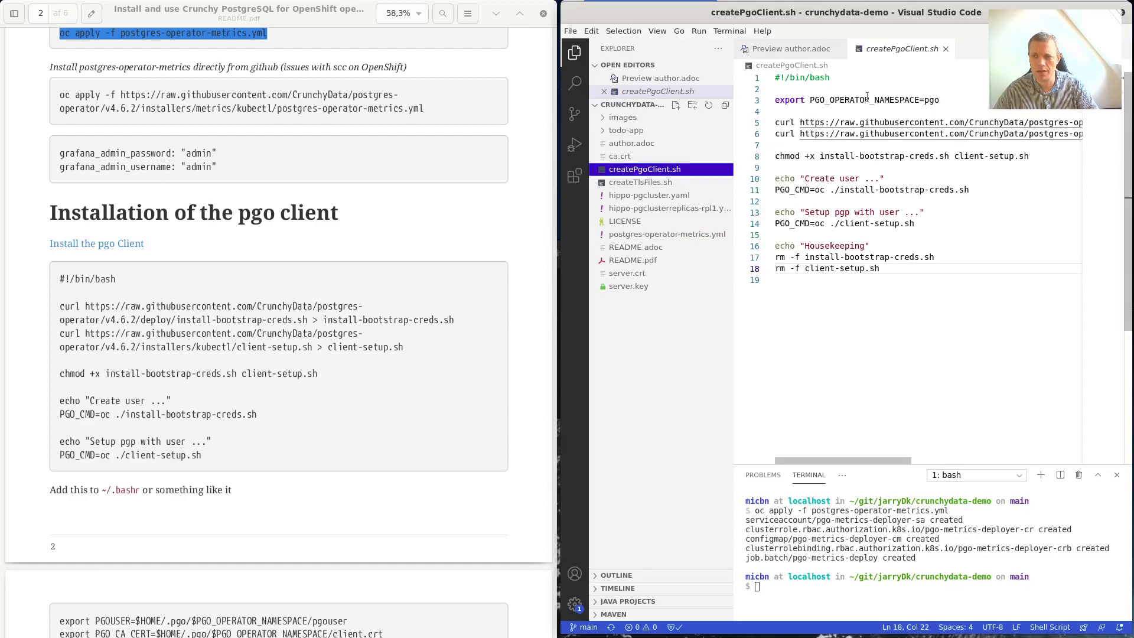
left_click(885, 575)
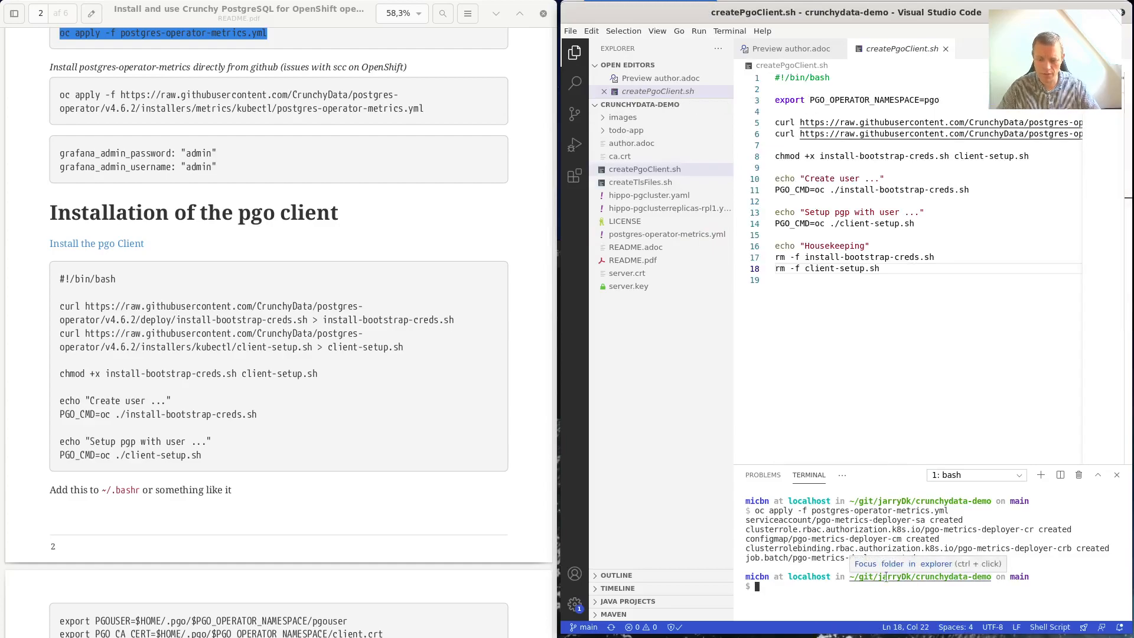
type("./")
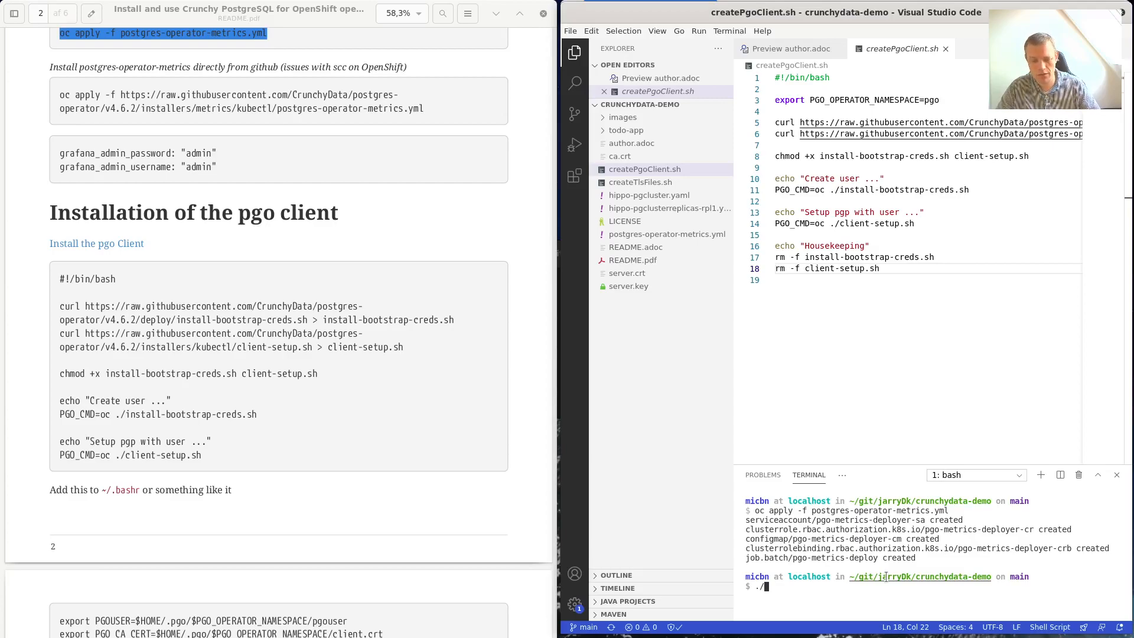
type("c")
key("Tab")
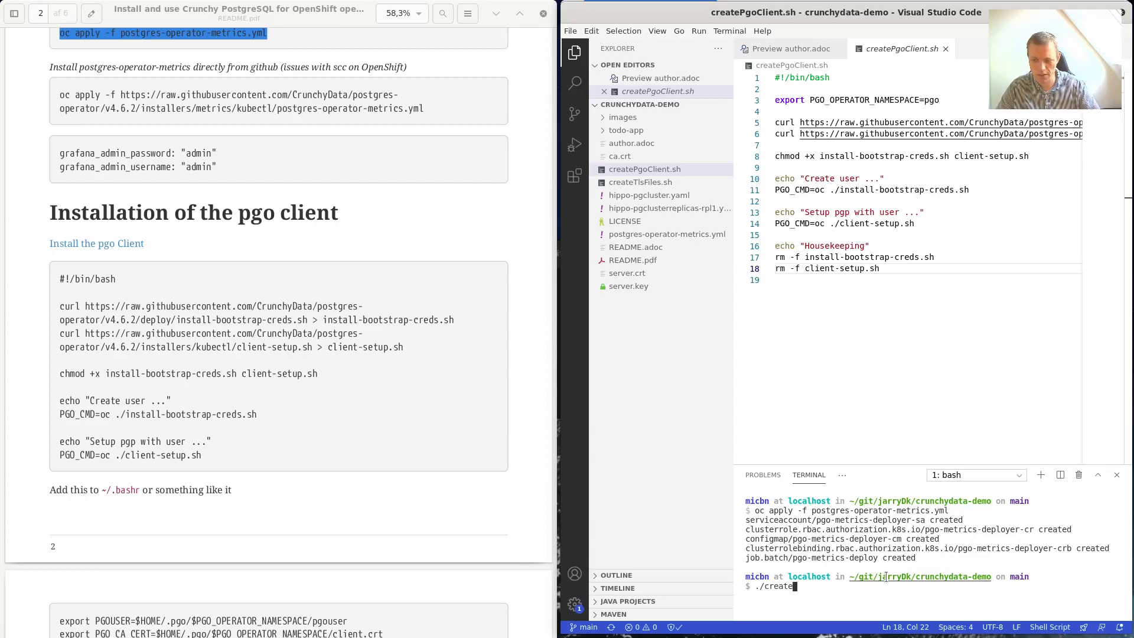
type("P")
key("Tab")
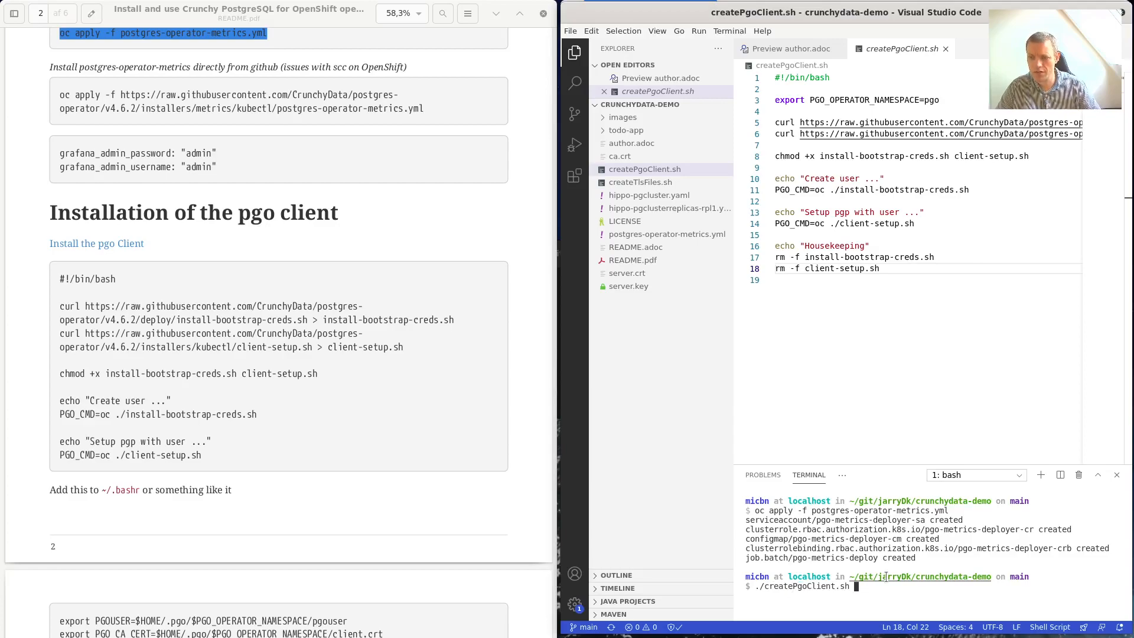
key("Return")
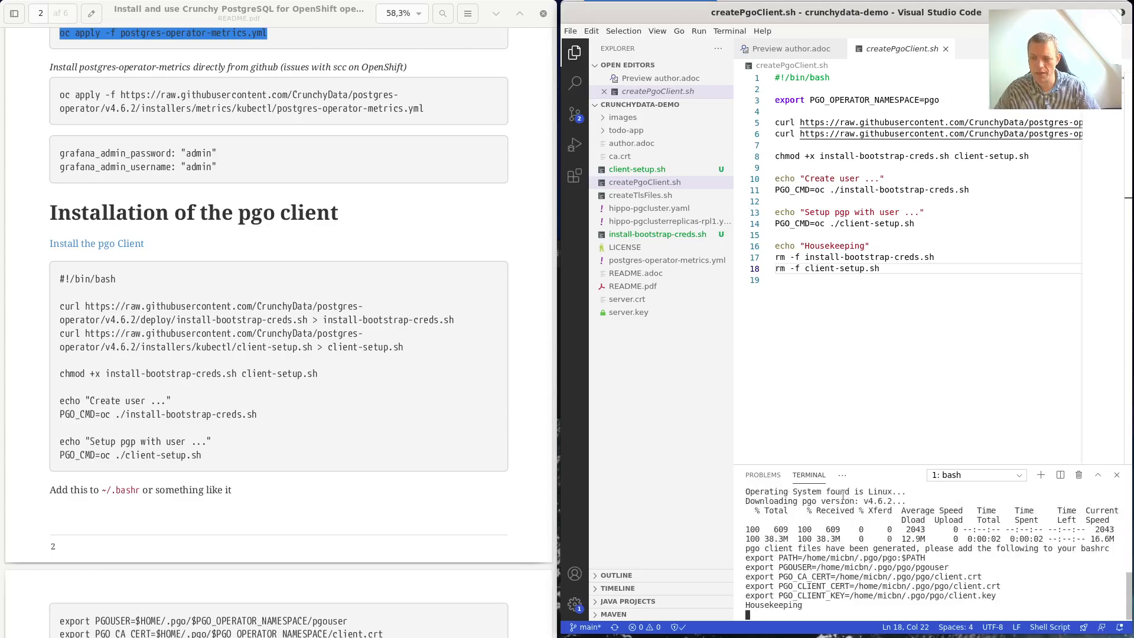
Rerun createPgoClient.sh and scroll through its output.
key("Up")
key("Return")
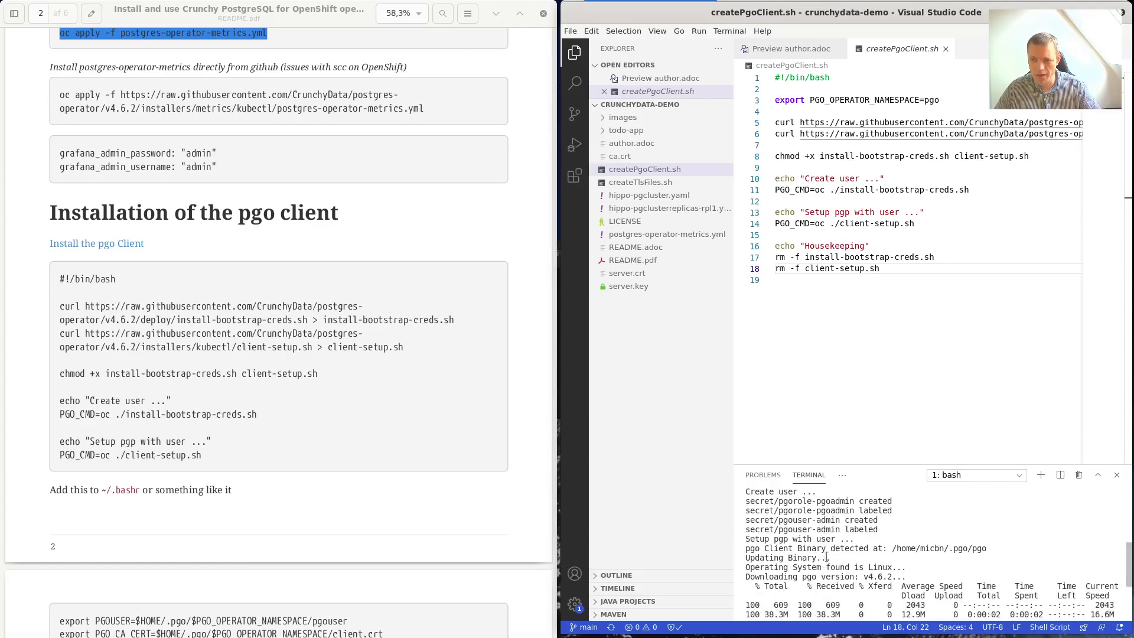
scroll(212, 401, "down", 3)
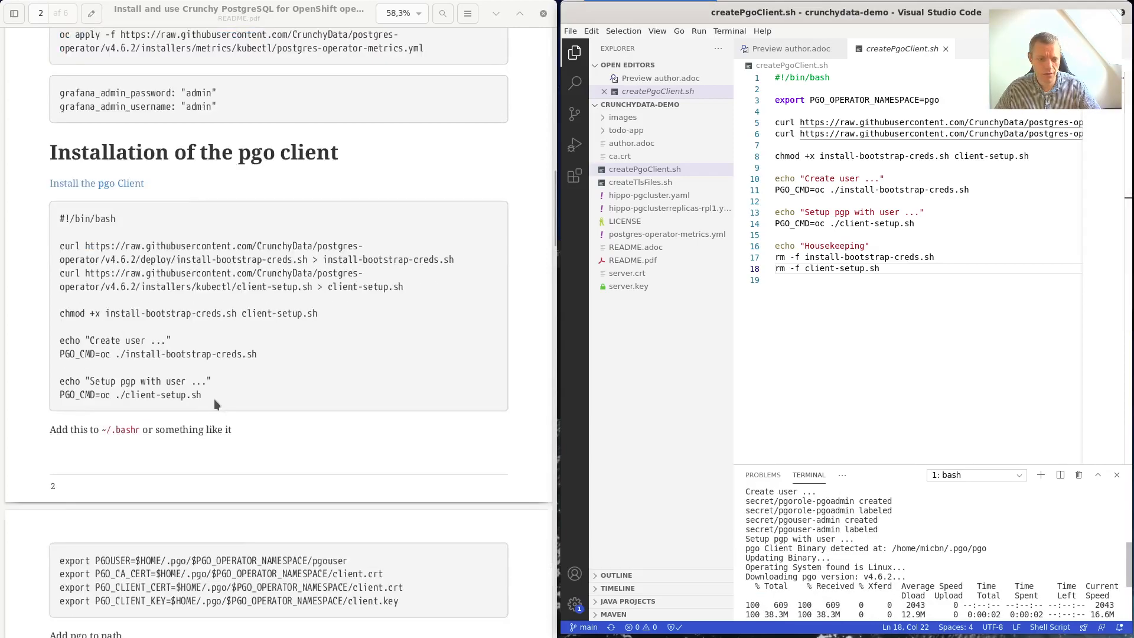
scroll(128, 455, "down", 1)
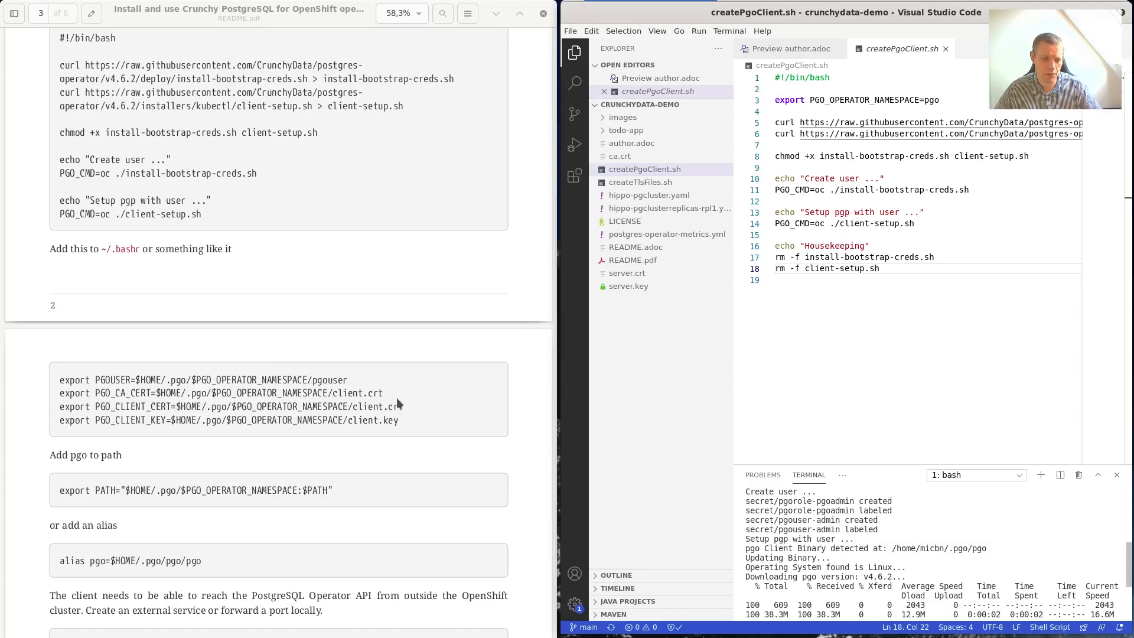
scroll(399, 413, "down", 2)
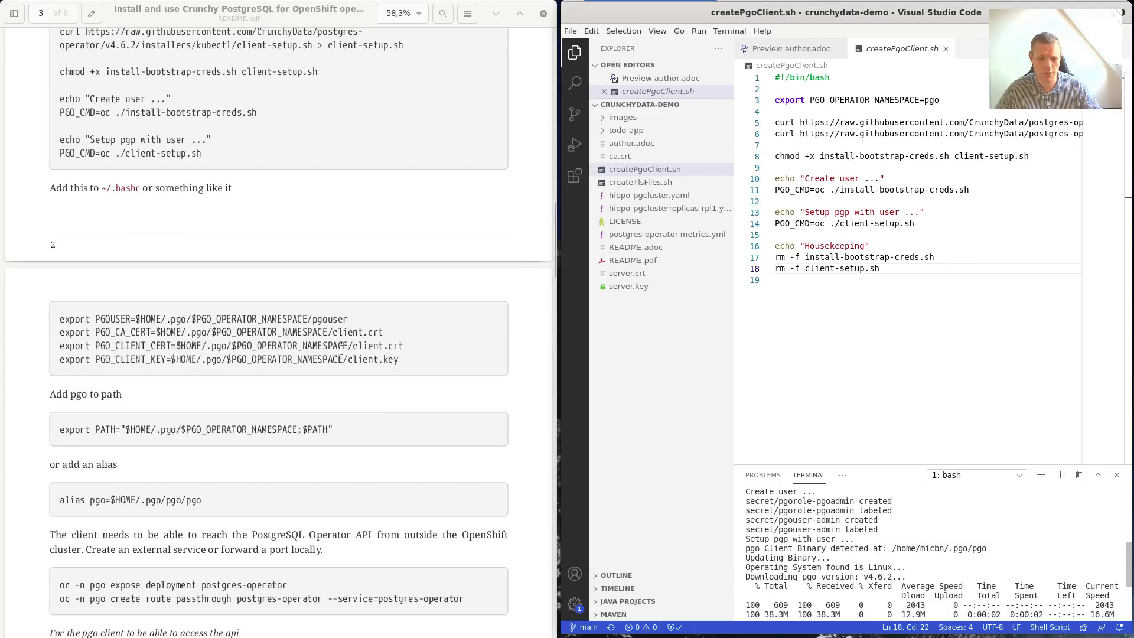
scroll(412, 333, "down", 6)
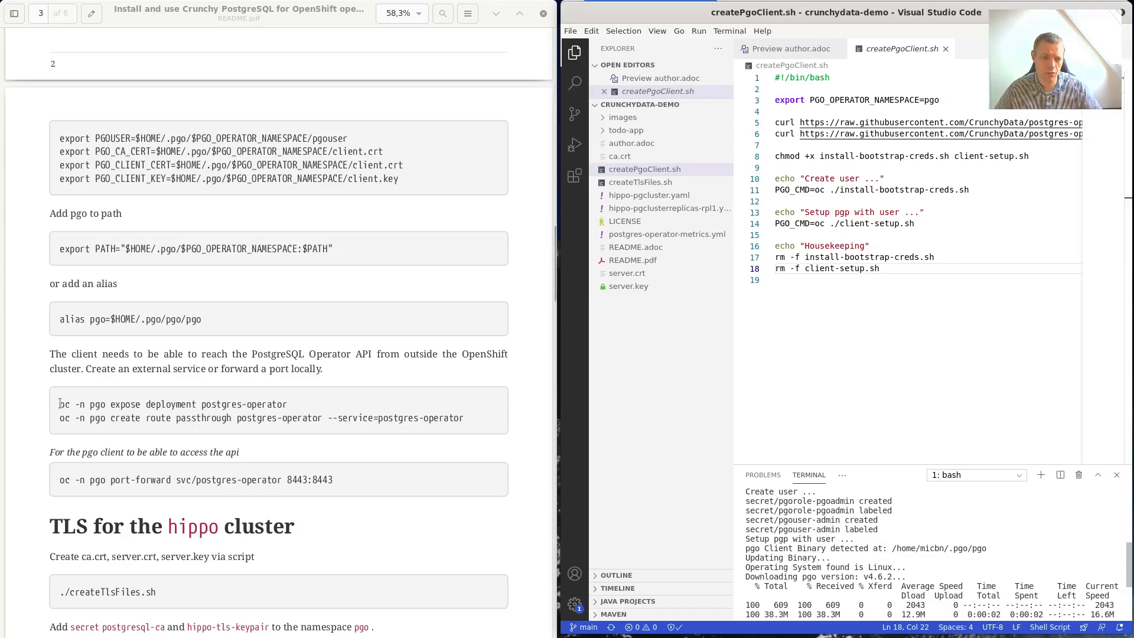
Expose the postgres-operator deployment as a service using the README's oc command.
left_click_drag(60, 404, 288, 405)
key("ctrl+c")
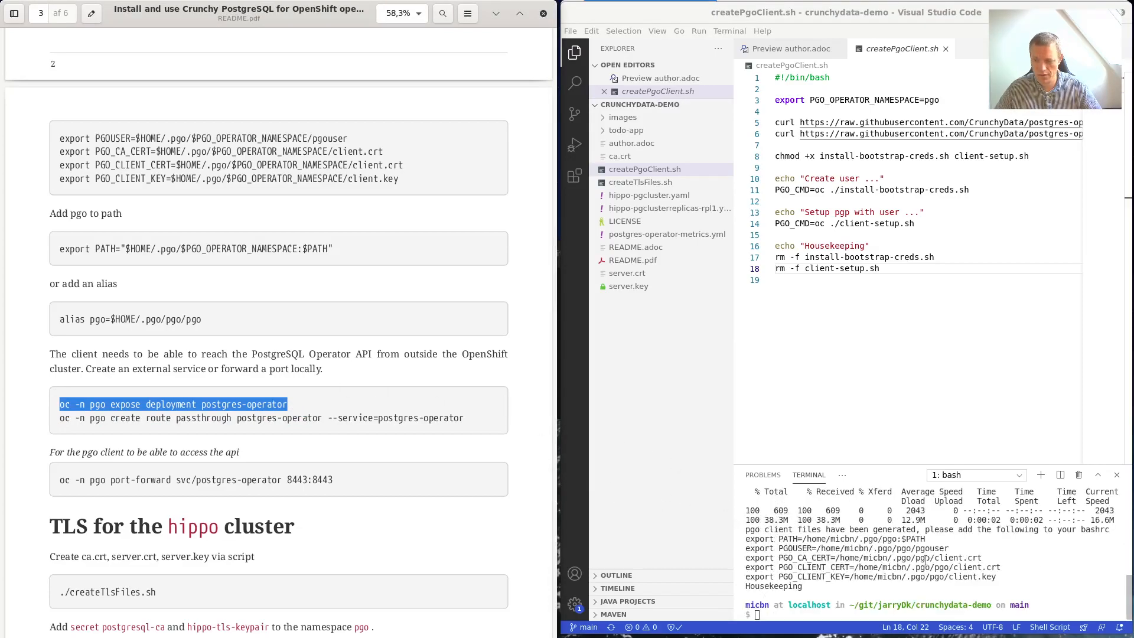
left_click(922, 576)
middle_click(924, 576)
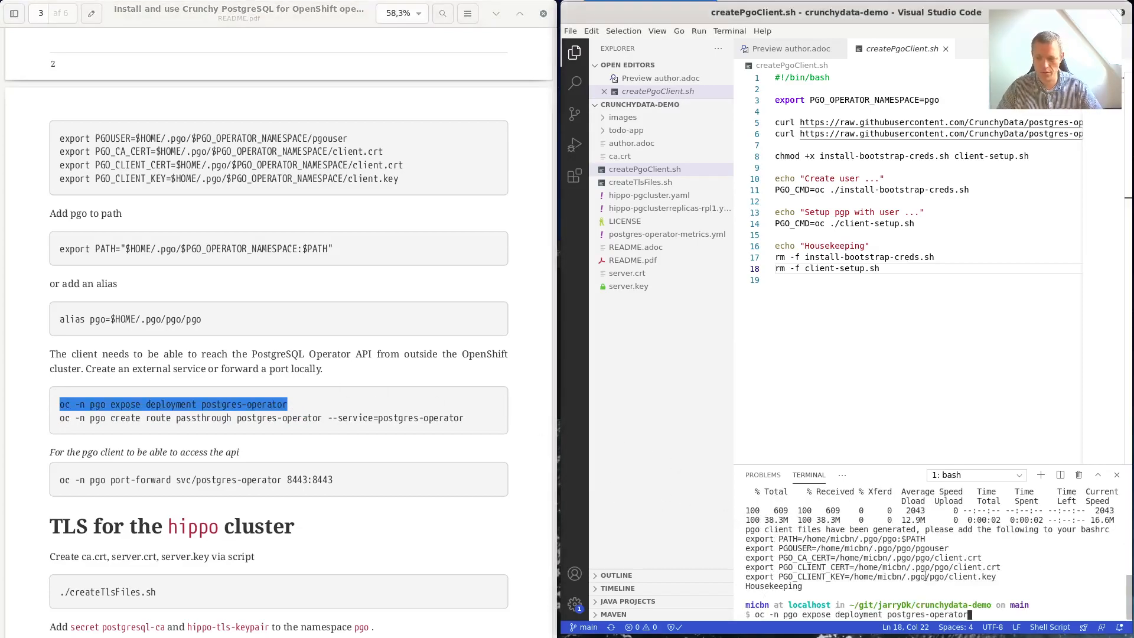
key("Return")
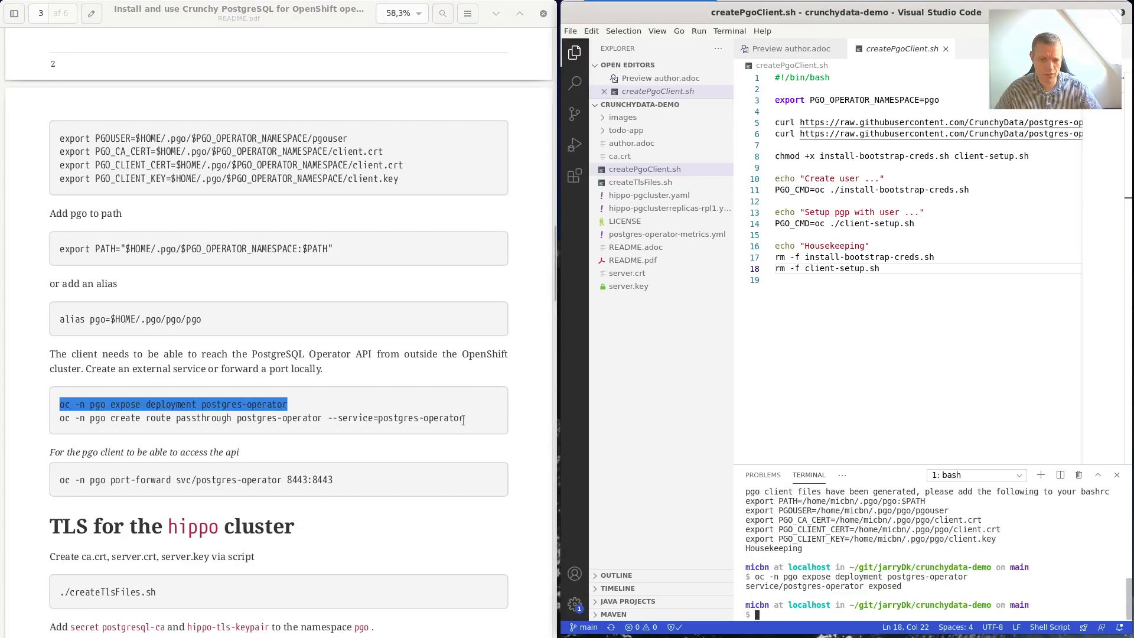
Create the passthrough route for postgres-operator by running the README's route command.
left_click_drag(465, 418, 59, 421)
right_click(59, 421)
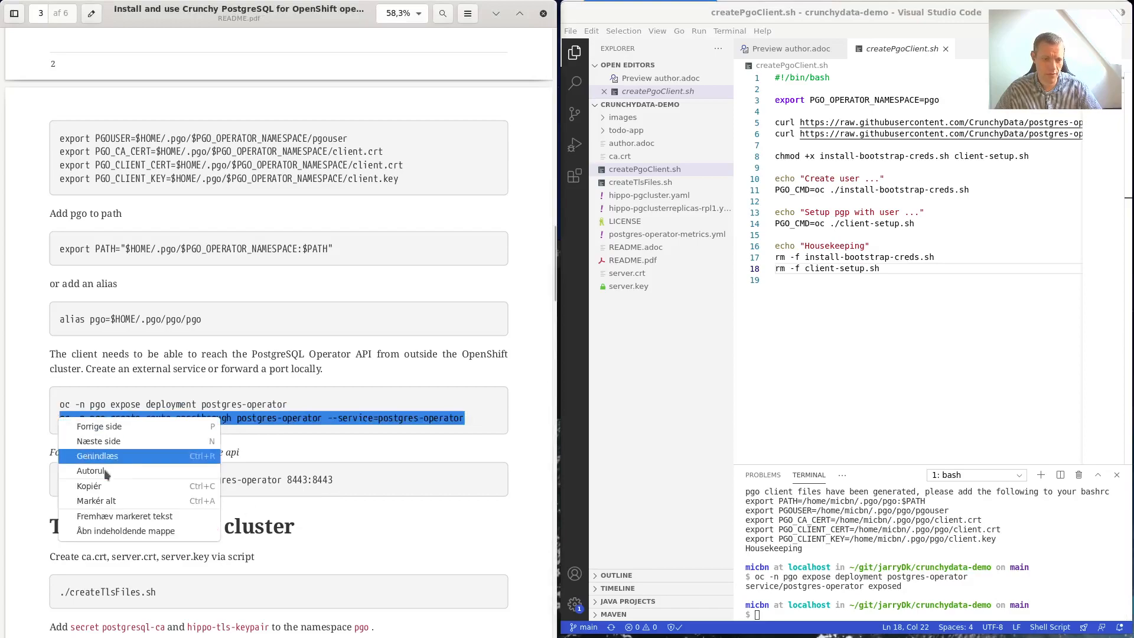
left_click(179, 487)
right_click(932, 610)
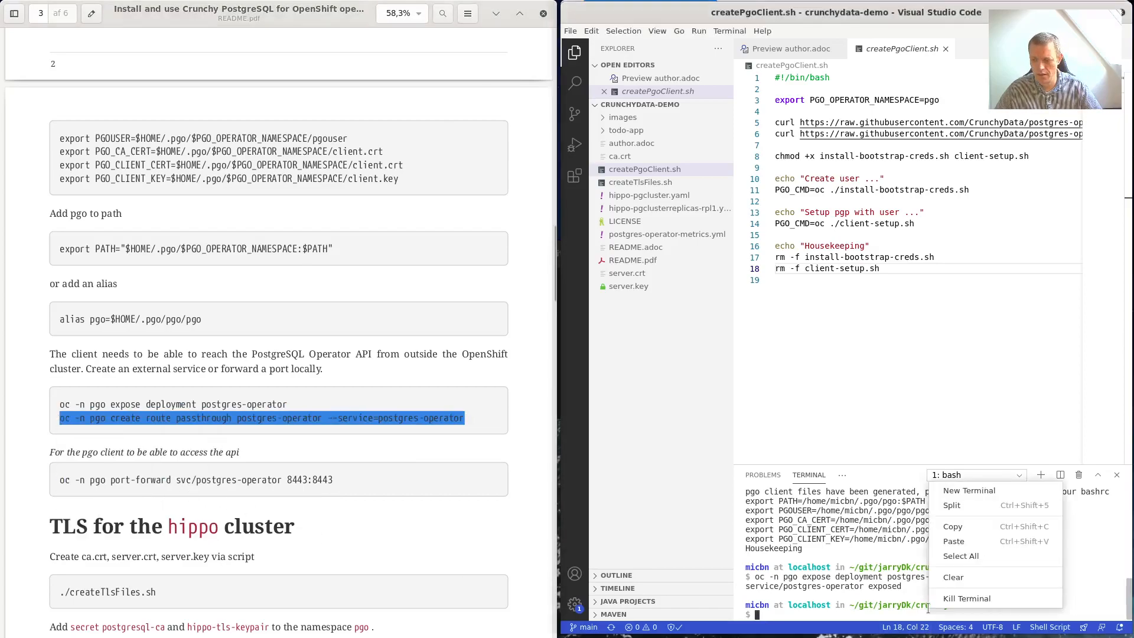
left_click(975, 538)
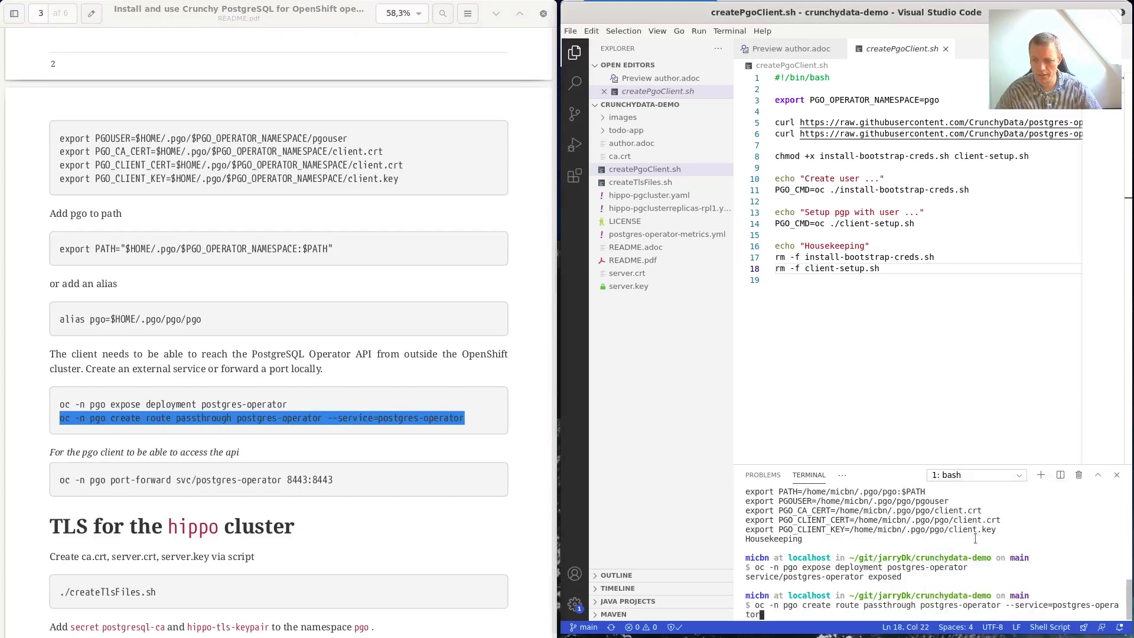
key("Return")
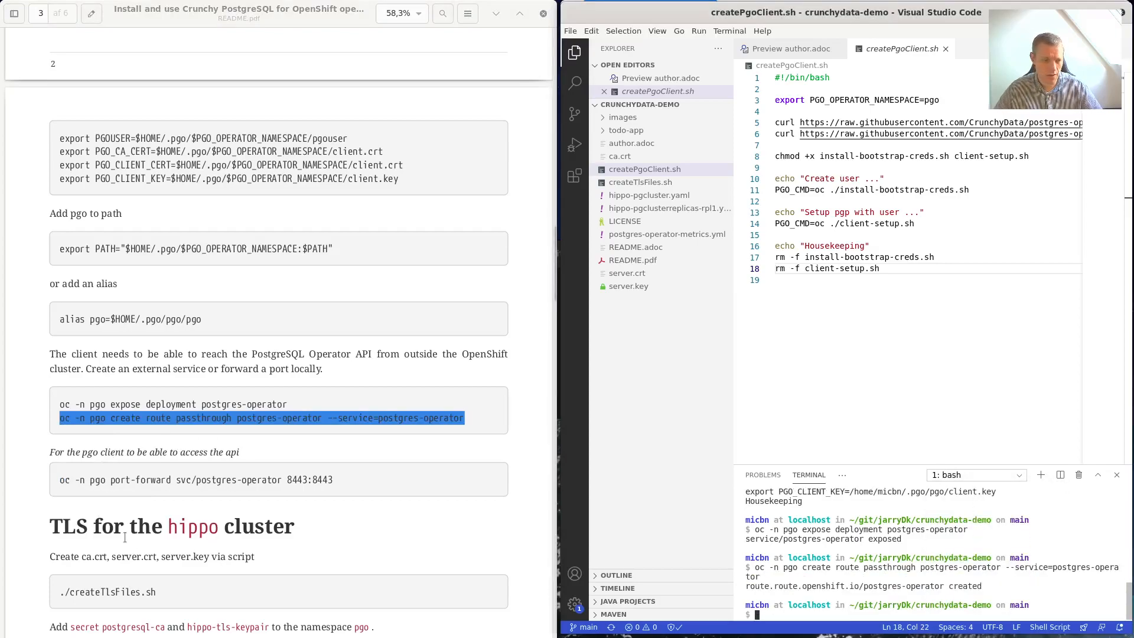
Return to the README and select the oc port-forward command.
key("alt+Tab")
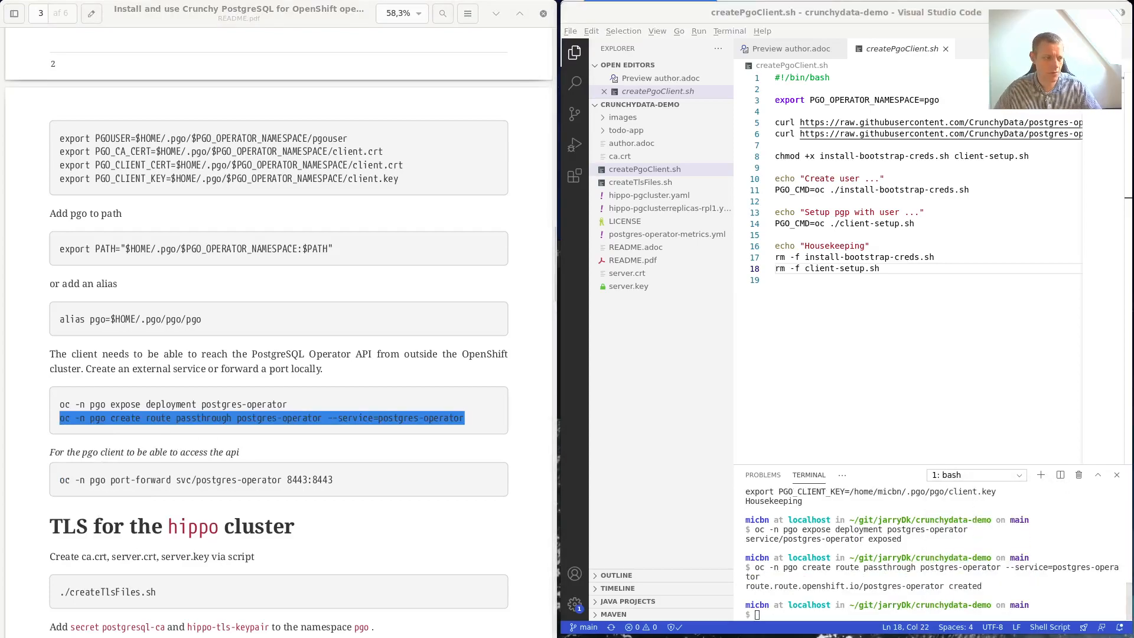
key("super")
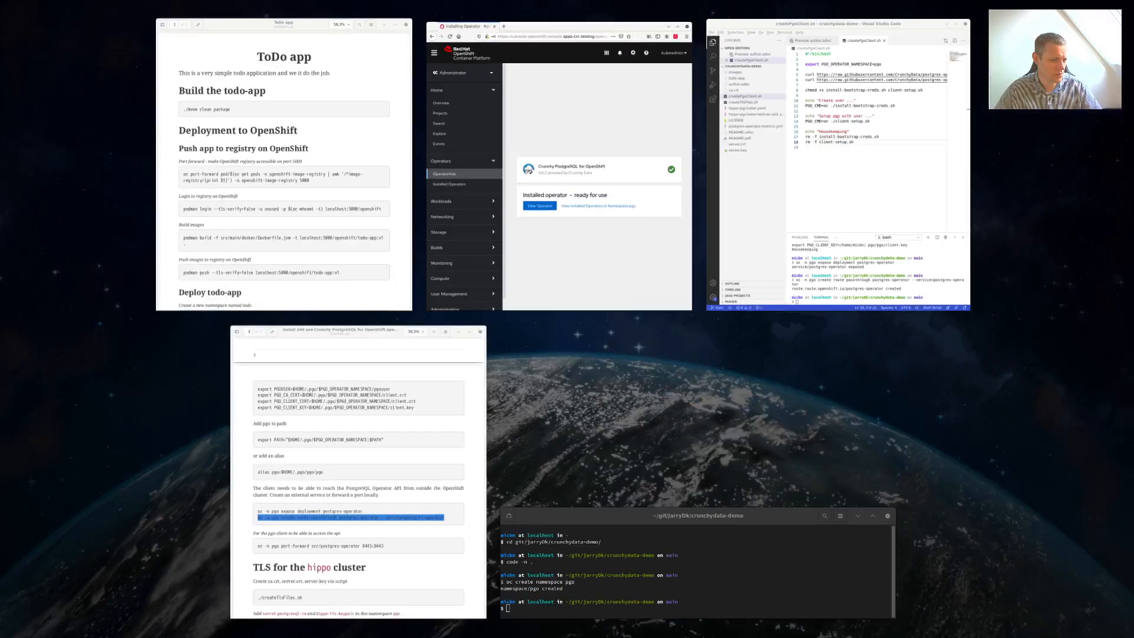
left_click(362, 452)
left_click_drag(334, 480, 43, 479)
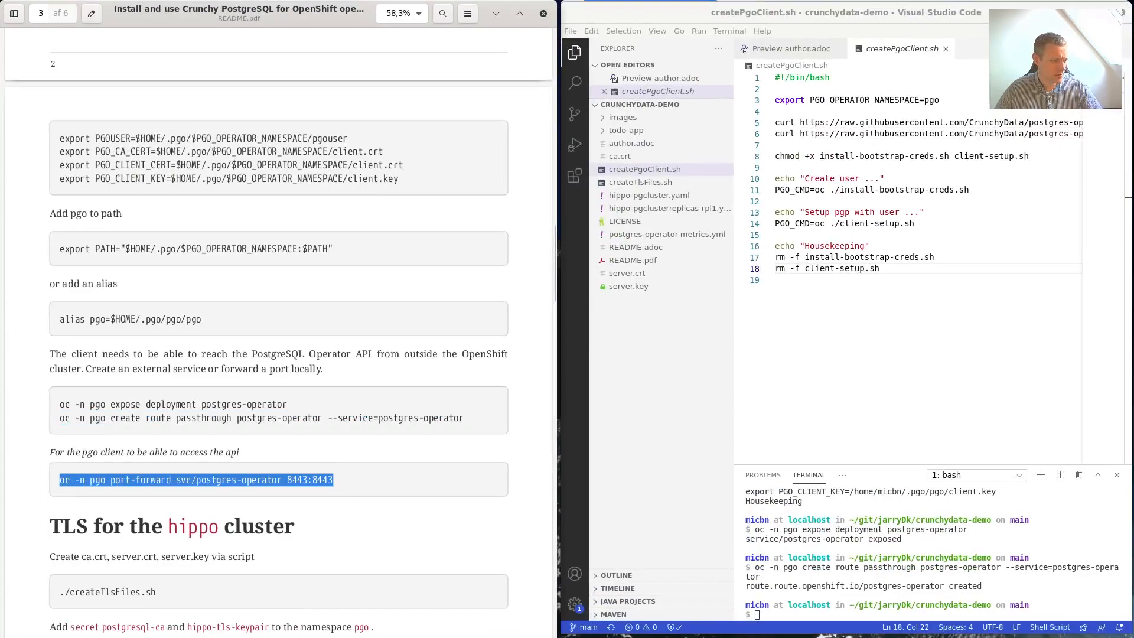
In a new terminal, port-forward local 8443 to svc/postgres-operator, then minimize that terminal.
key("ctrl+alt+t")
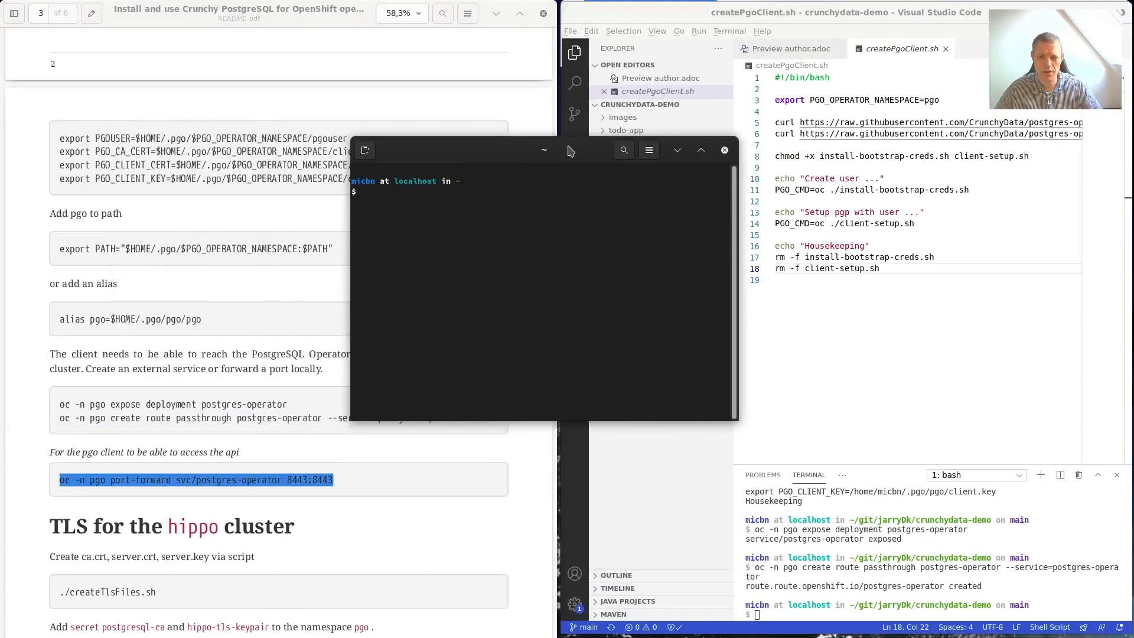
middle_click(590, 226)
key("Return")
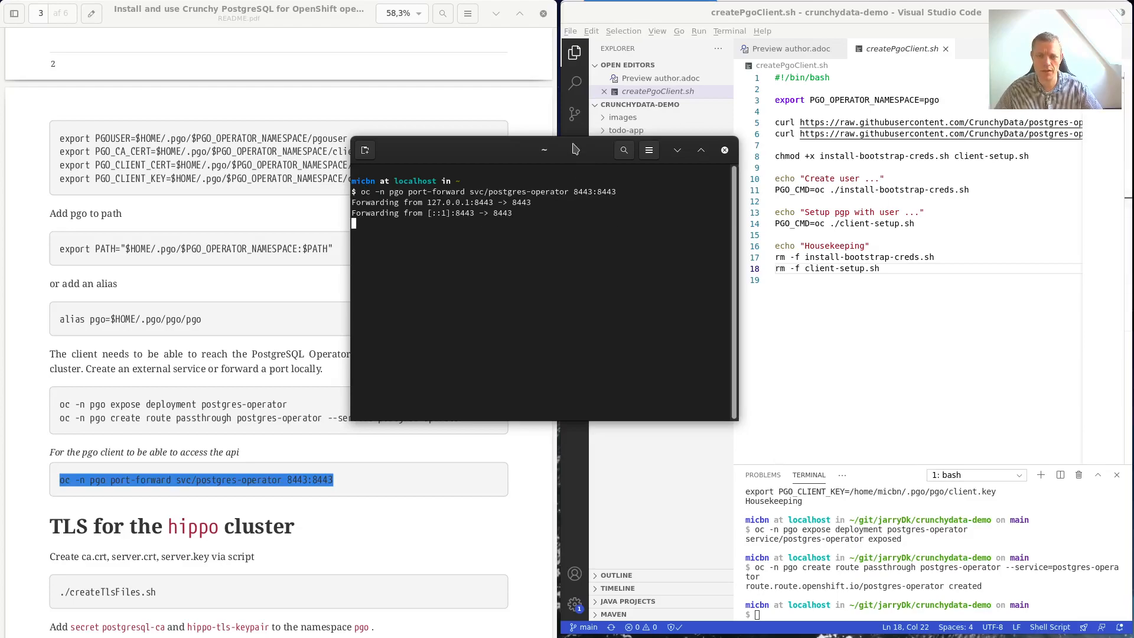
left_click(17, 295)
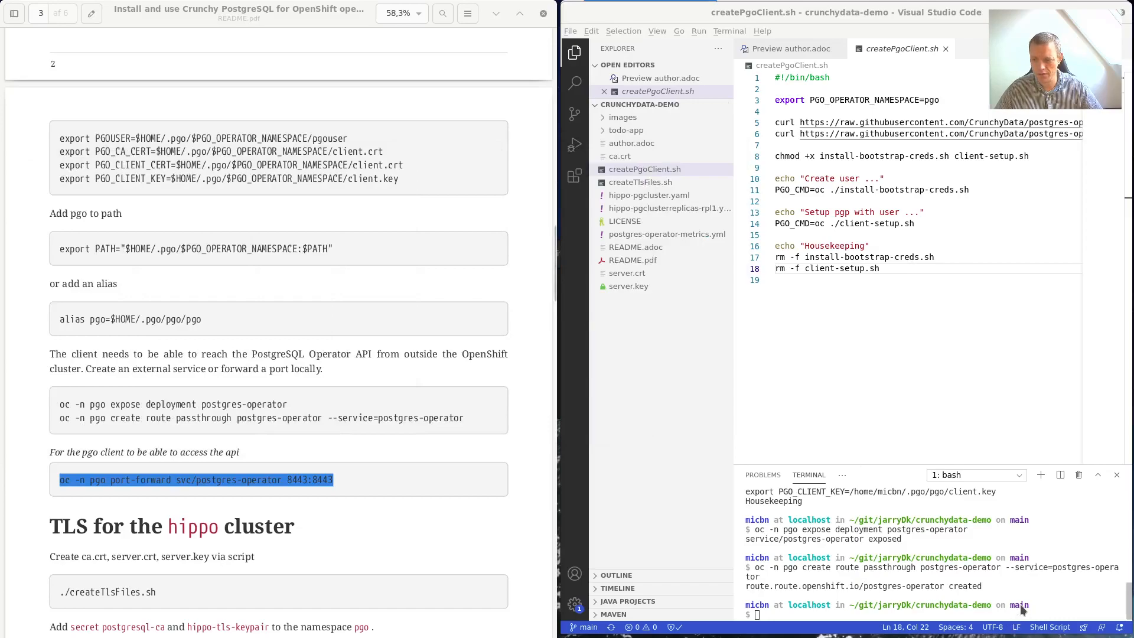
left_click(1003, 568)
Run pgo version and check that the pgo client and pgo-apiserver both report 4.6.2.
type("pgo")
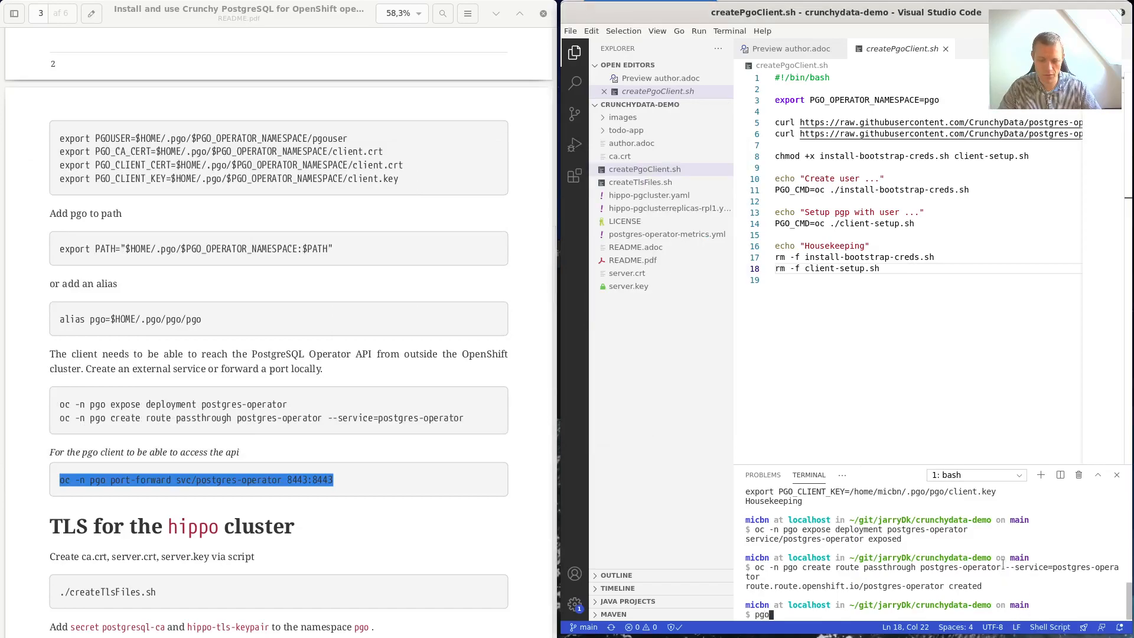
type(" version")
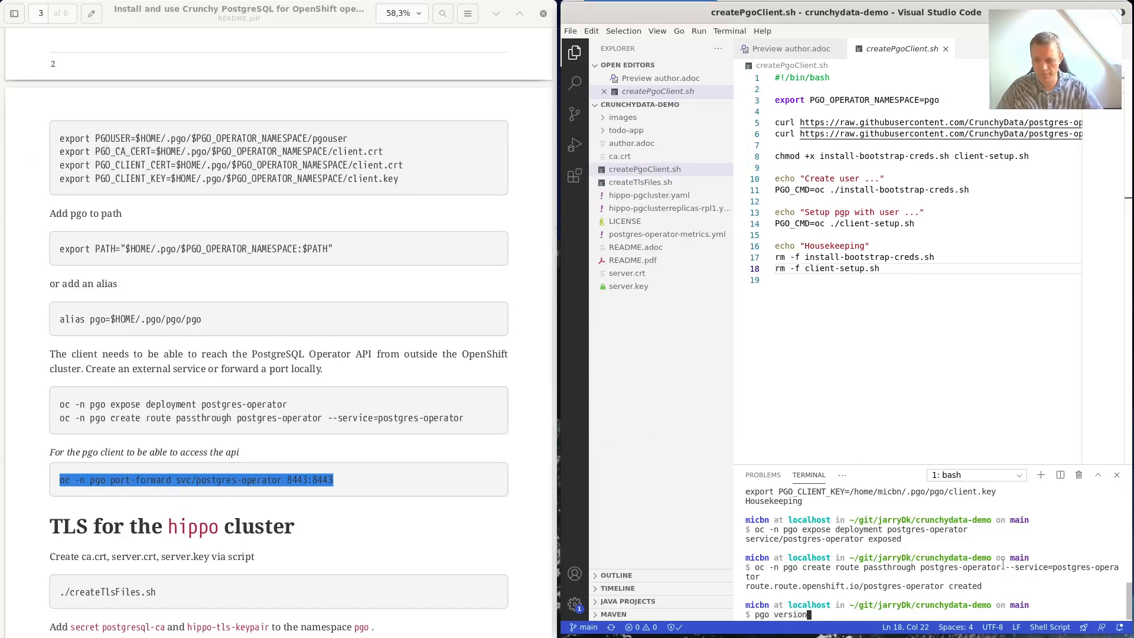
key("Return")
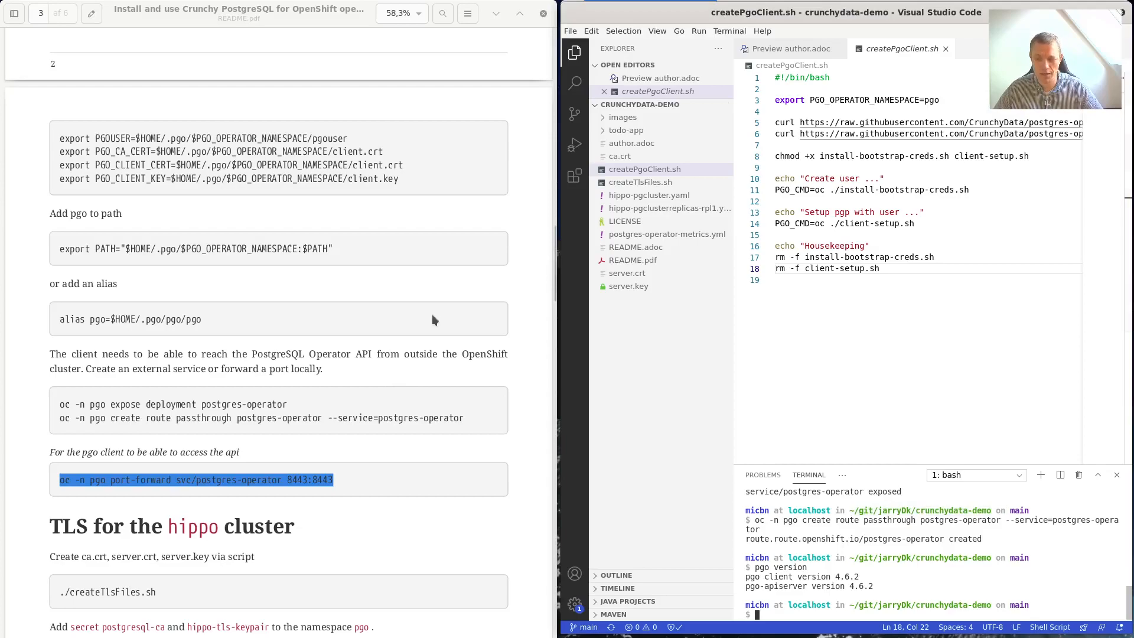
scroll(432, 315, "down", 5)
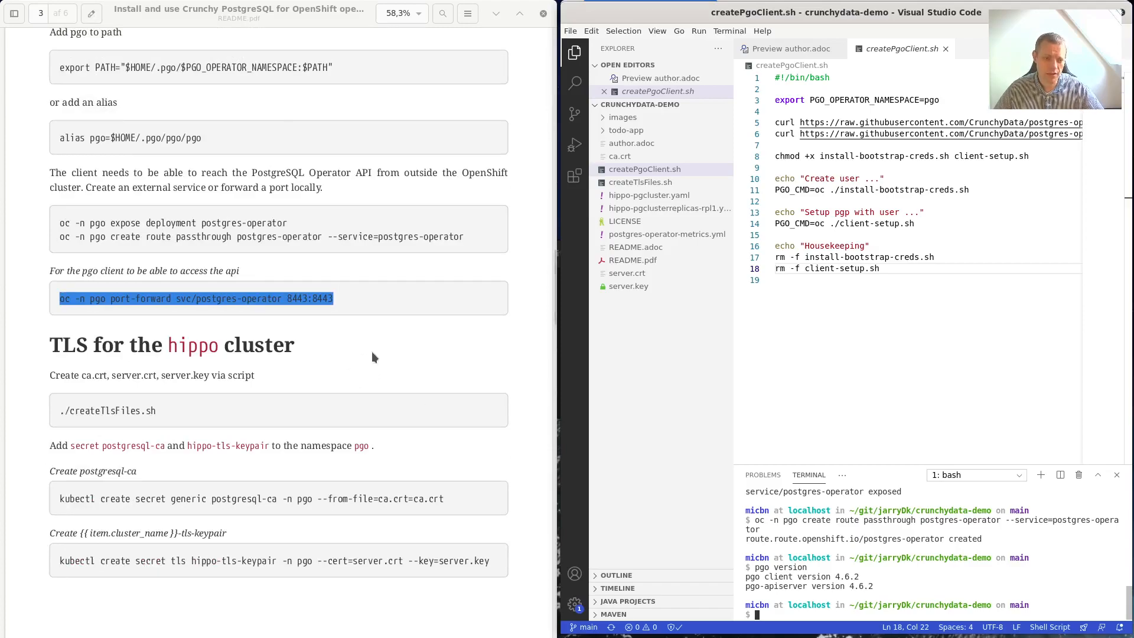
scroll(372, 358, "down", 2)
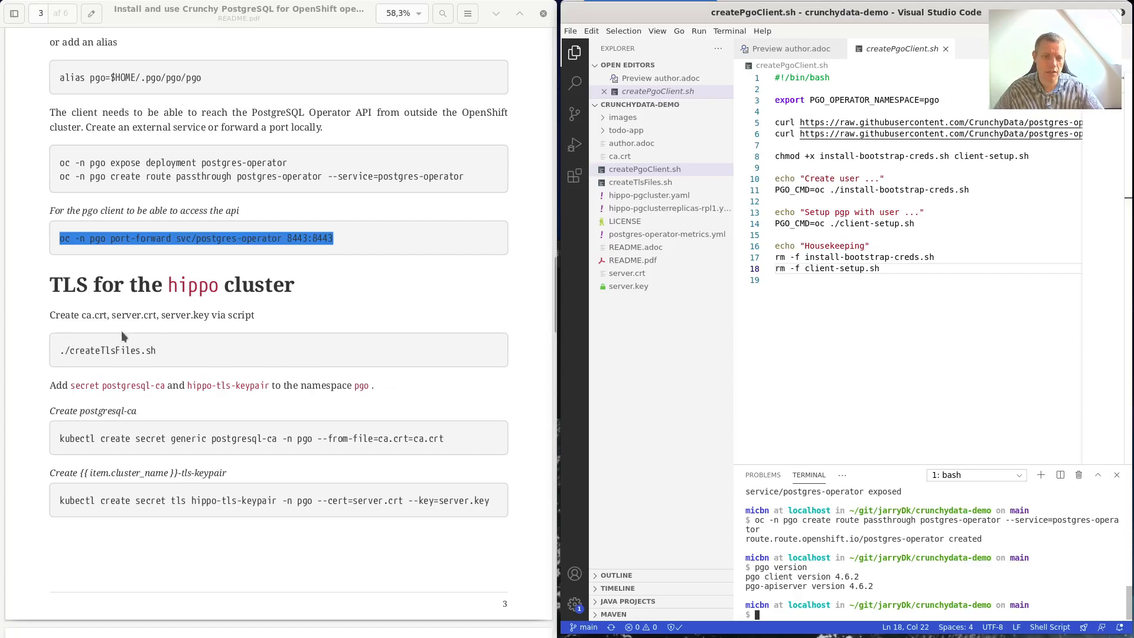
Open createTlsFiles.sh and highlight the SUBJ_HOST host name and occurrences of server and root.
left_click(654, 183)
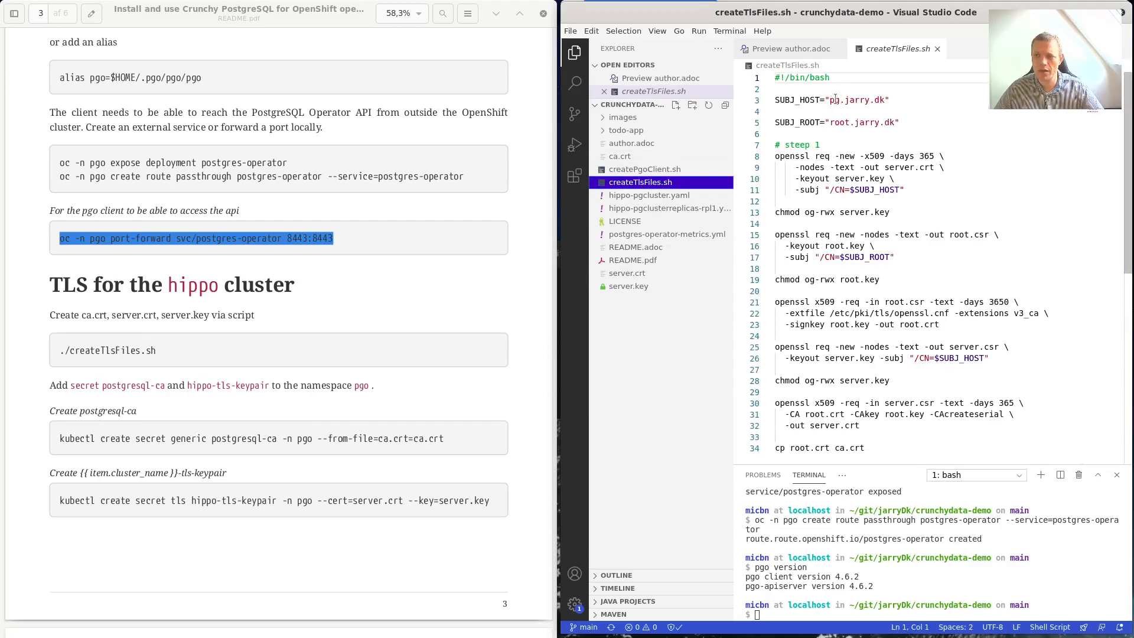
left_click_drag(829, 101, 875, 102)
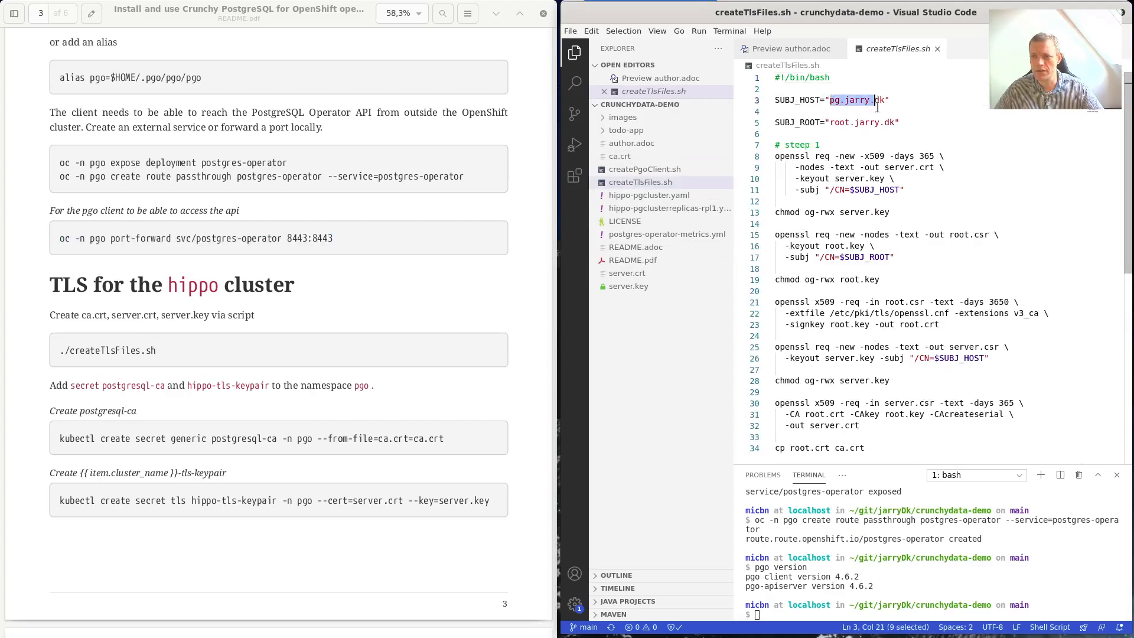
double_click(853, 212)
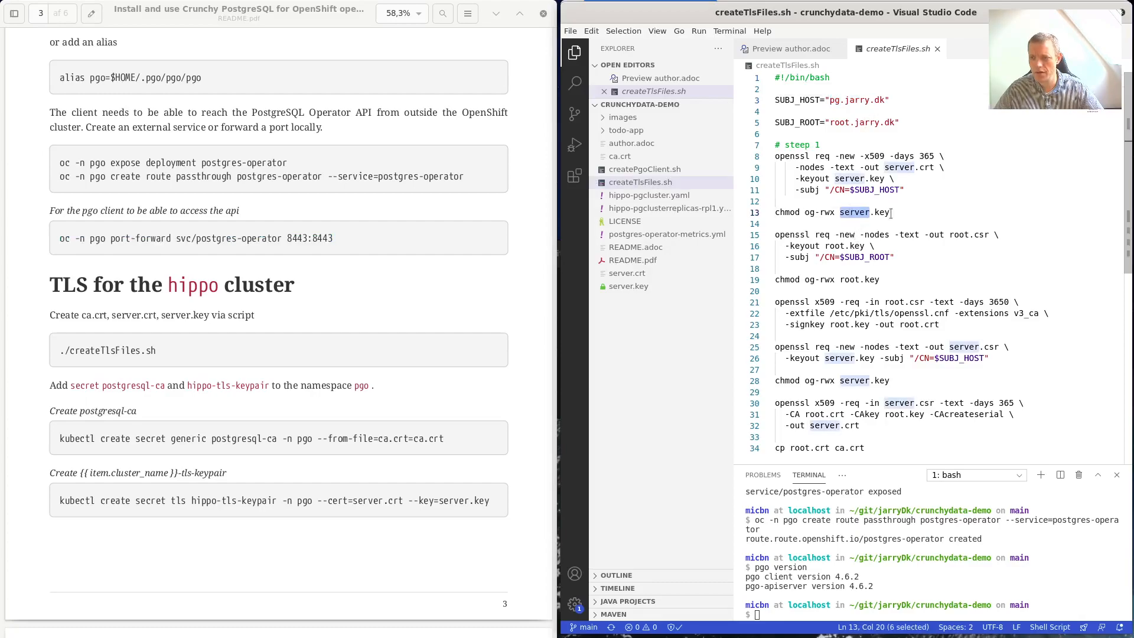
double_click(850, 280)
scroll(935, 378, "down", 1)
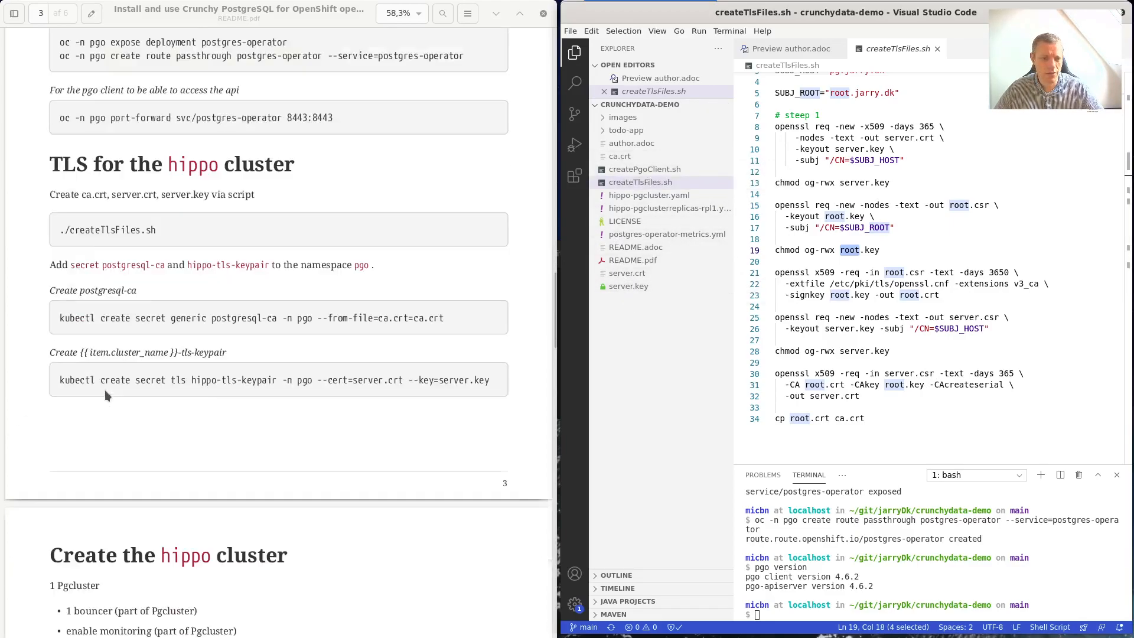
scroll(105, 390, "down", 3)
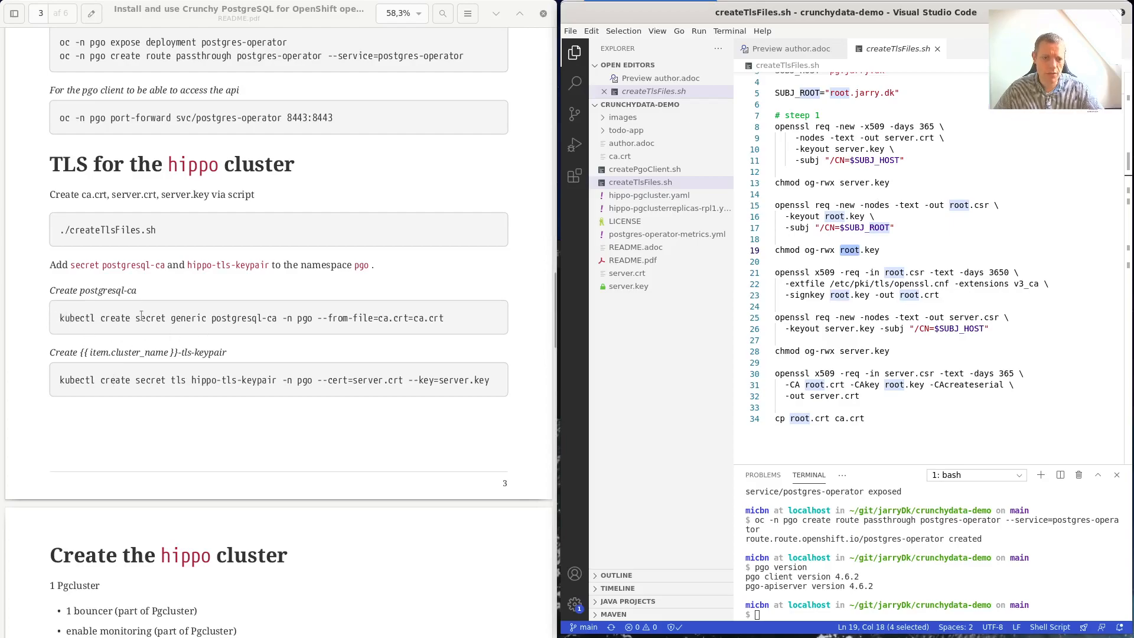
Create the postgresql-ca secret by running its kubectl command from the guide.
left_click_drag(449, 317, 60, 322)
key("ctrl+c")
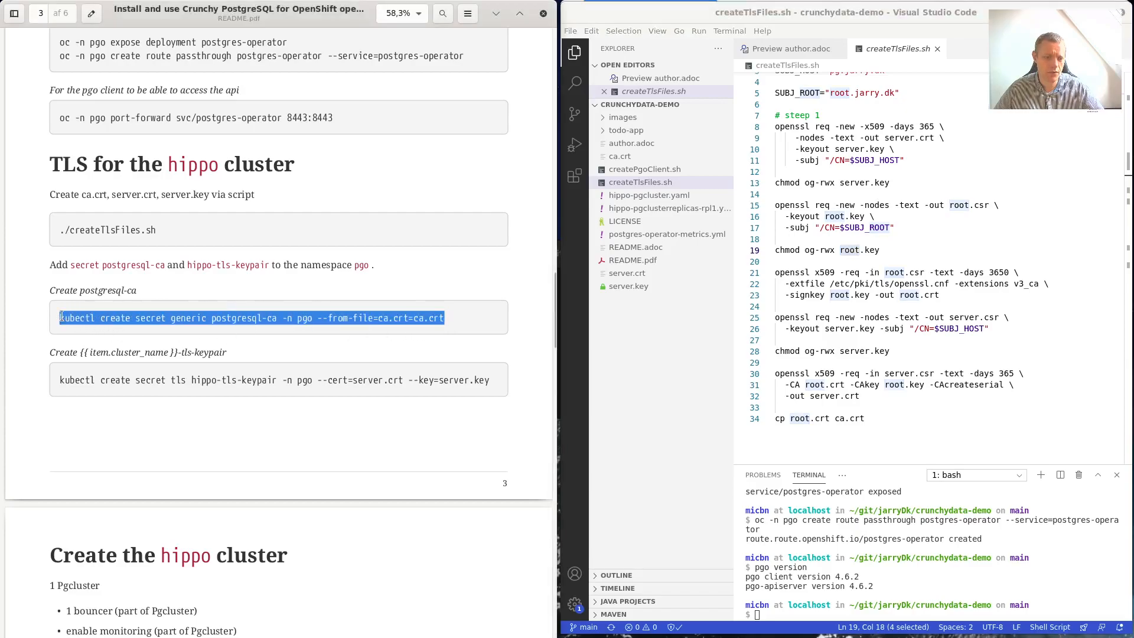
left_click(942, 568)
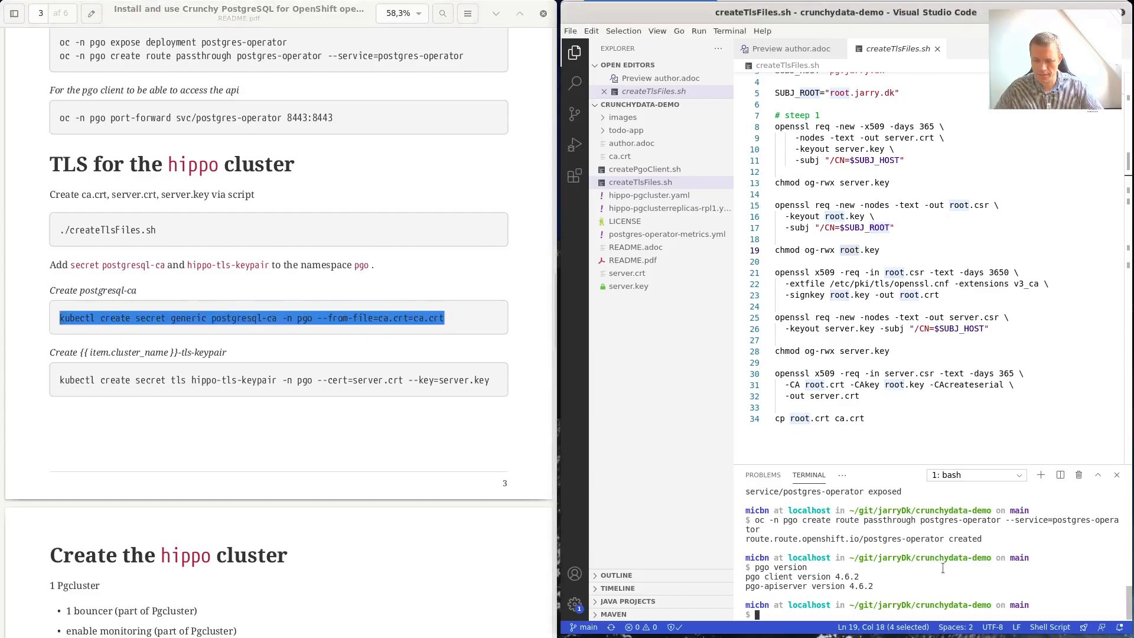
middle_click(942, 568)
key("Return")
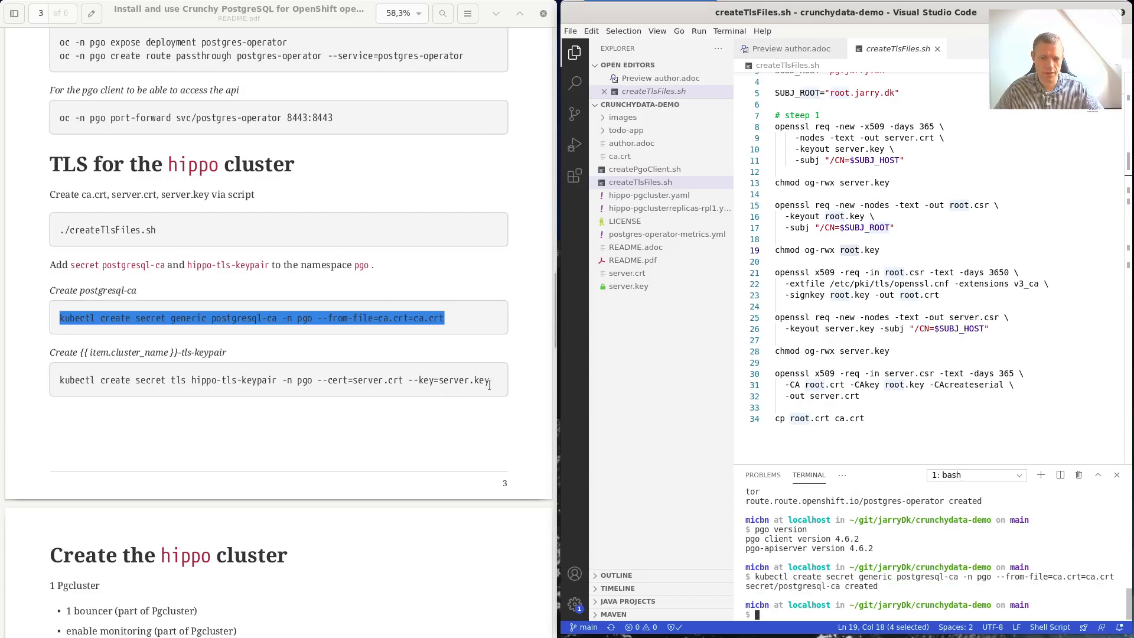
Create the hippo-tls-keypair secret by running its kubectl command from the guide.
left_click_drag(489, 384, 68, 395)
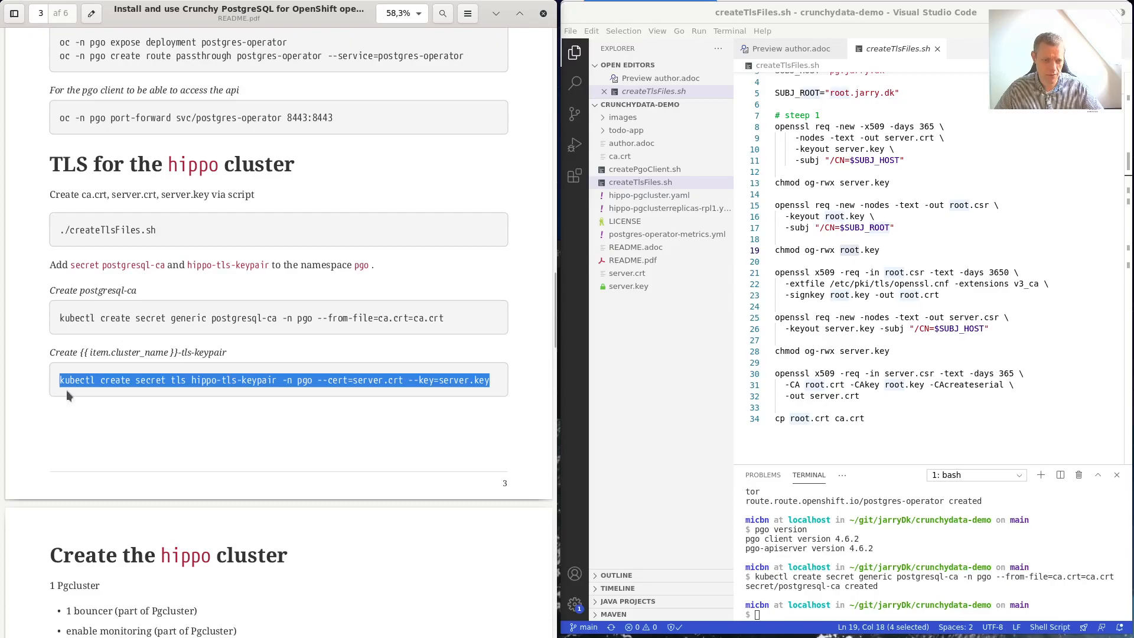
right_click(125, 381)
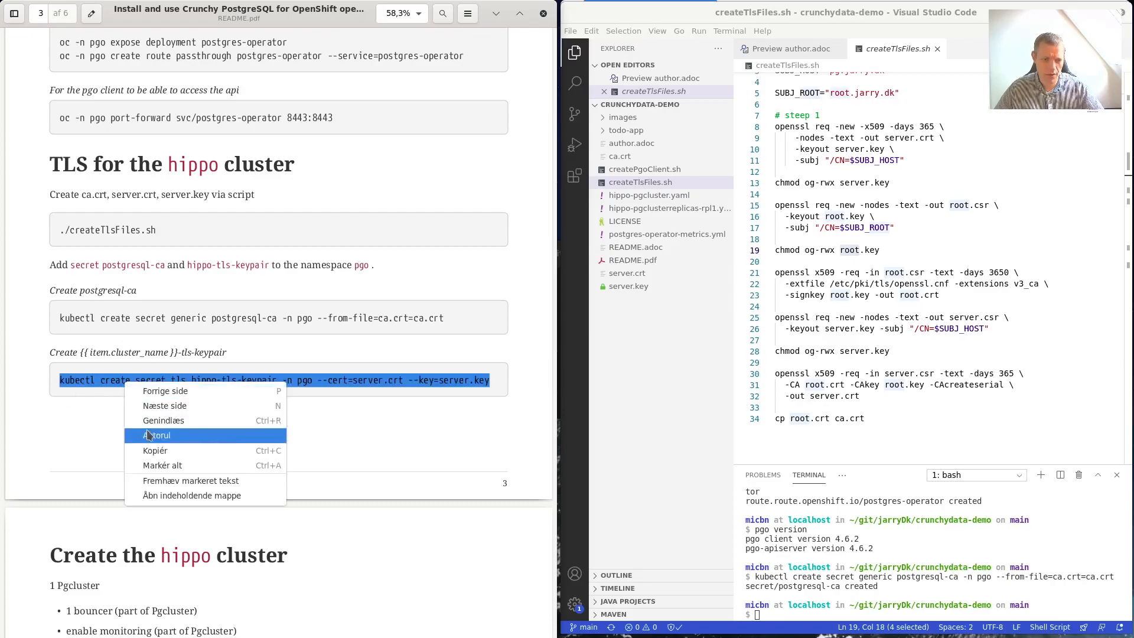
left_click(155, 451)
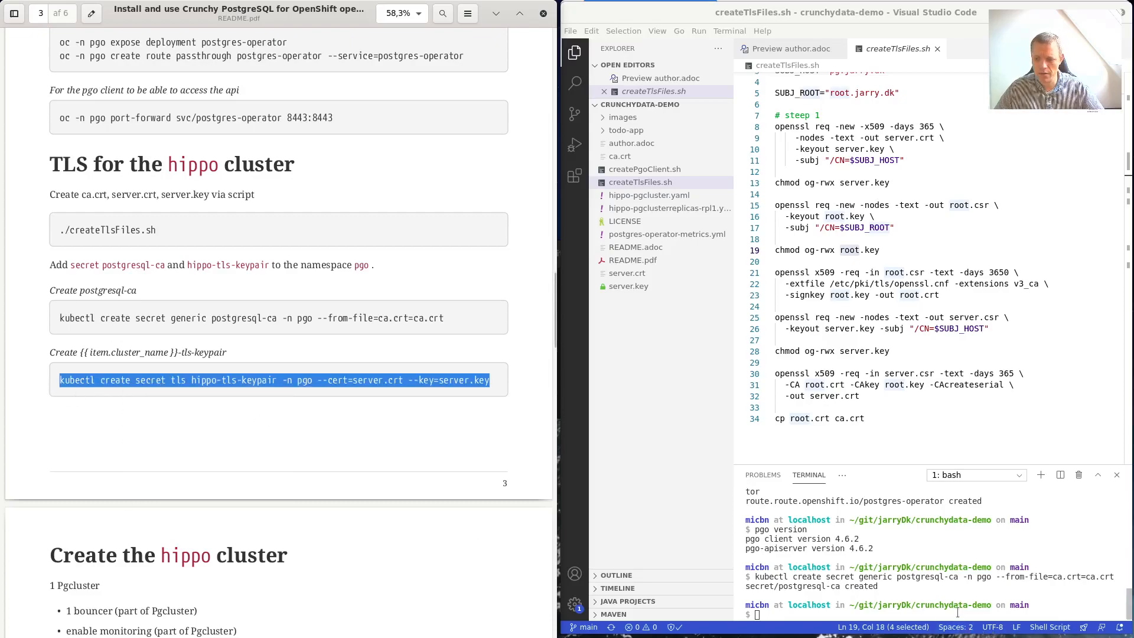
right_click(957, 612)
left_click(992, 560)
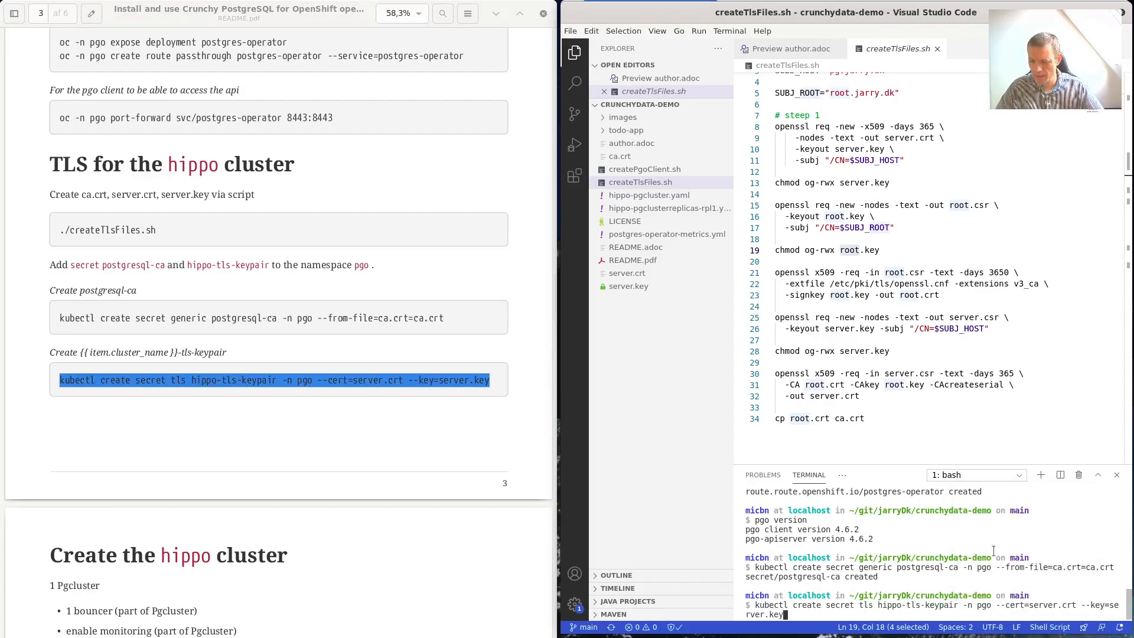
key("Return")
key("super")
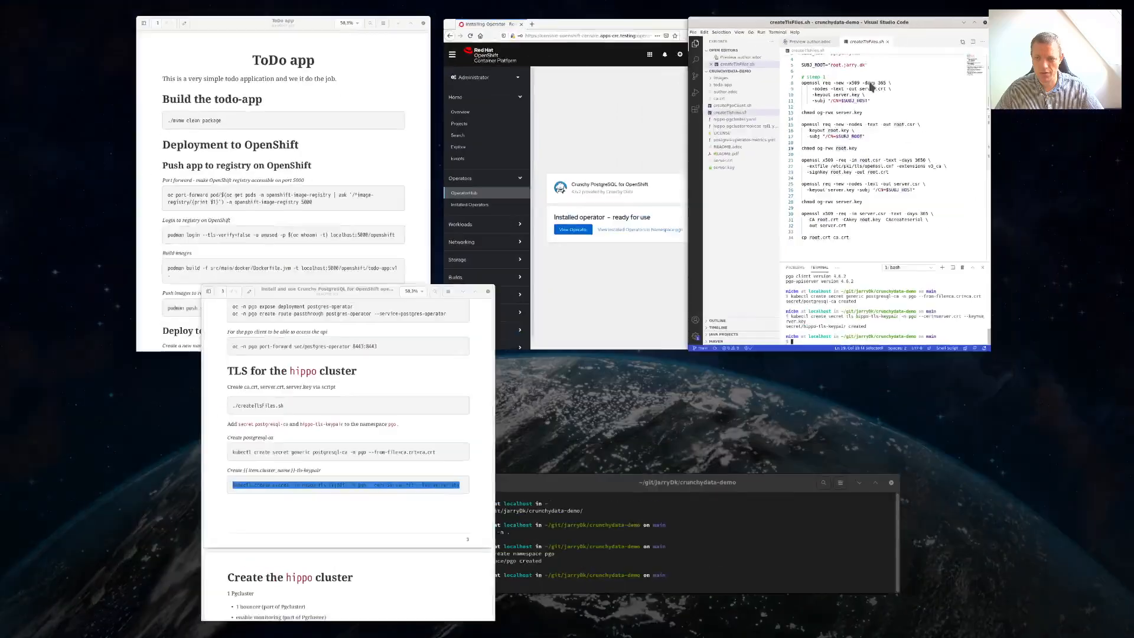
In the OpenShift console, open the Secrets list filtered to the pgo project.
left_click(624, 247)
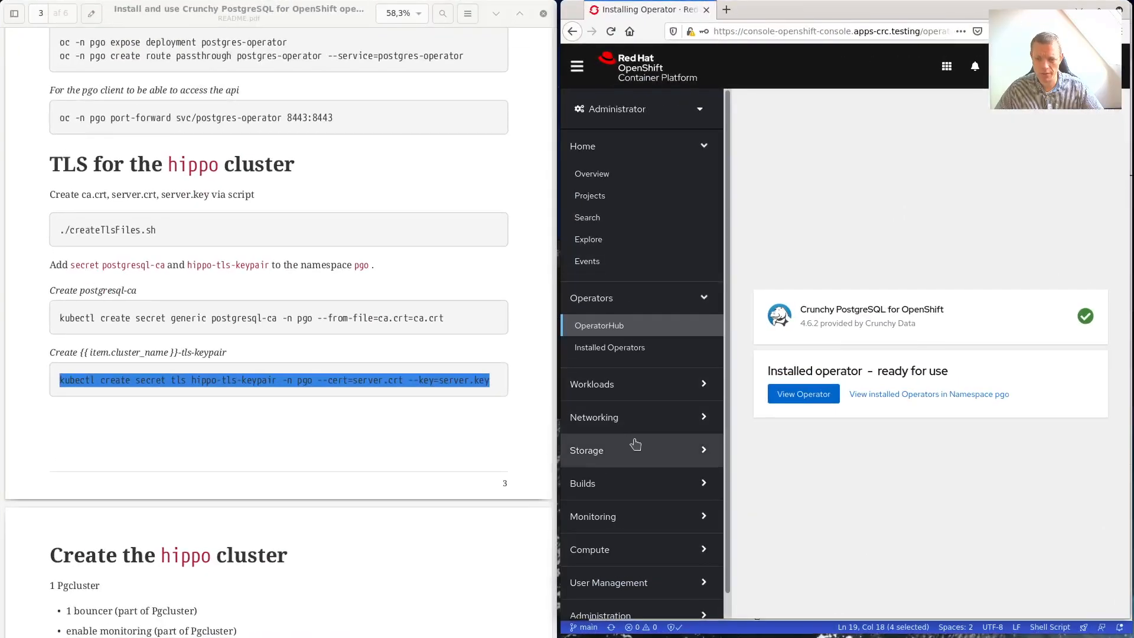
left_click(647, 385)
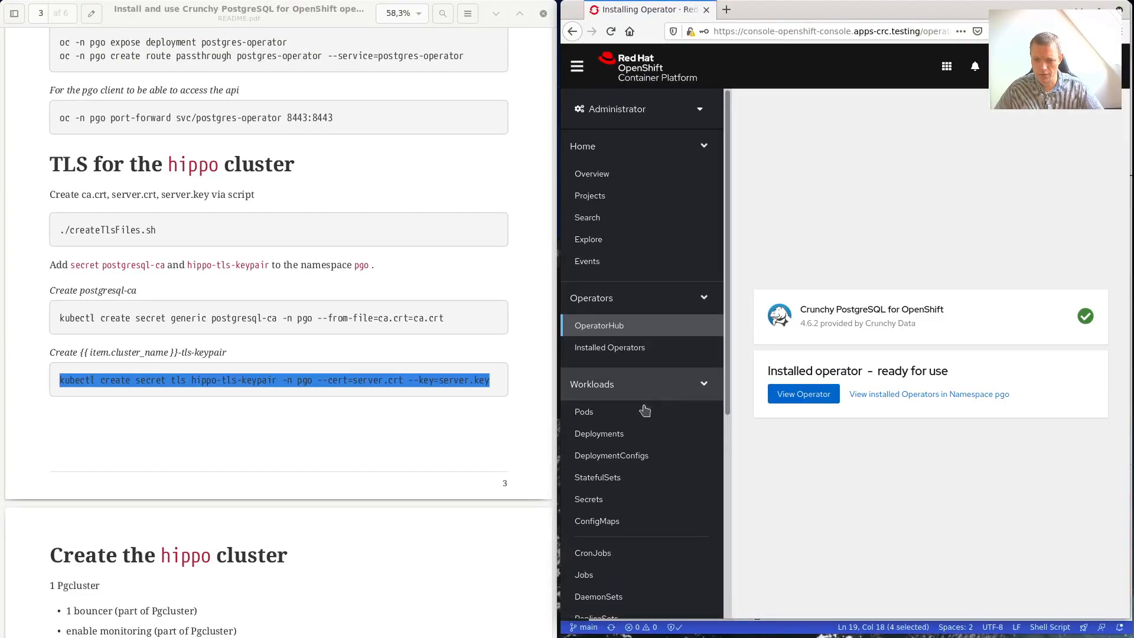
left_click(614, 500)
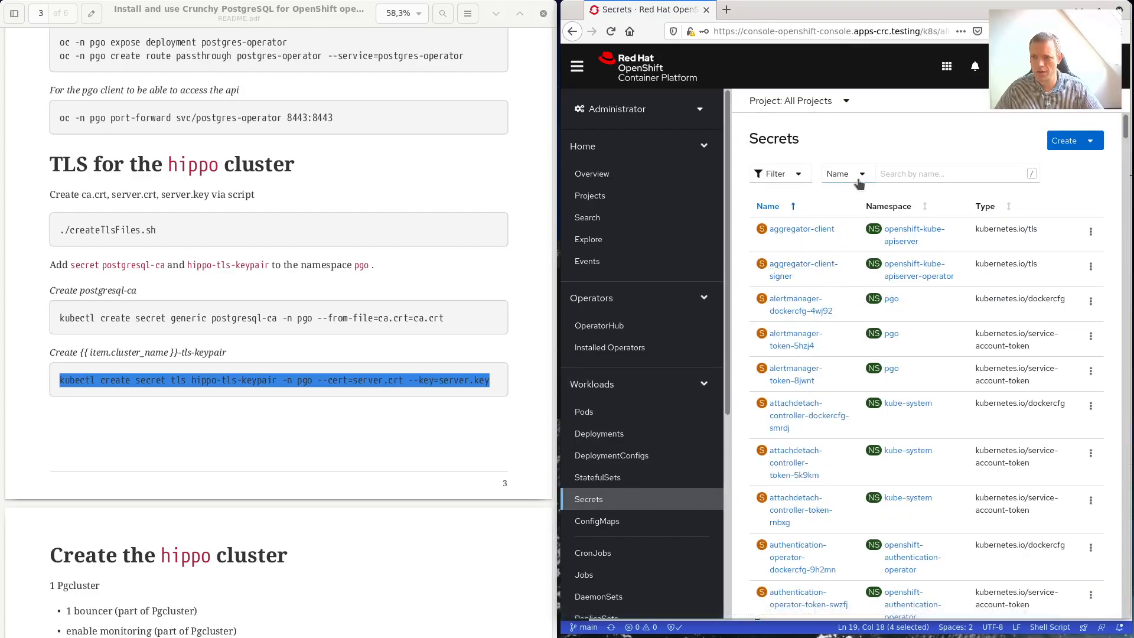
left_click(842, 101)
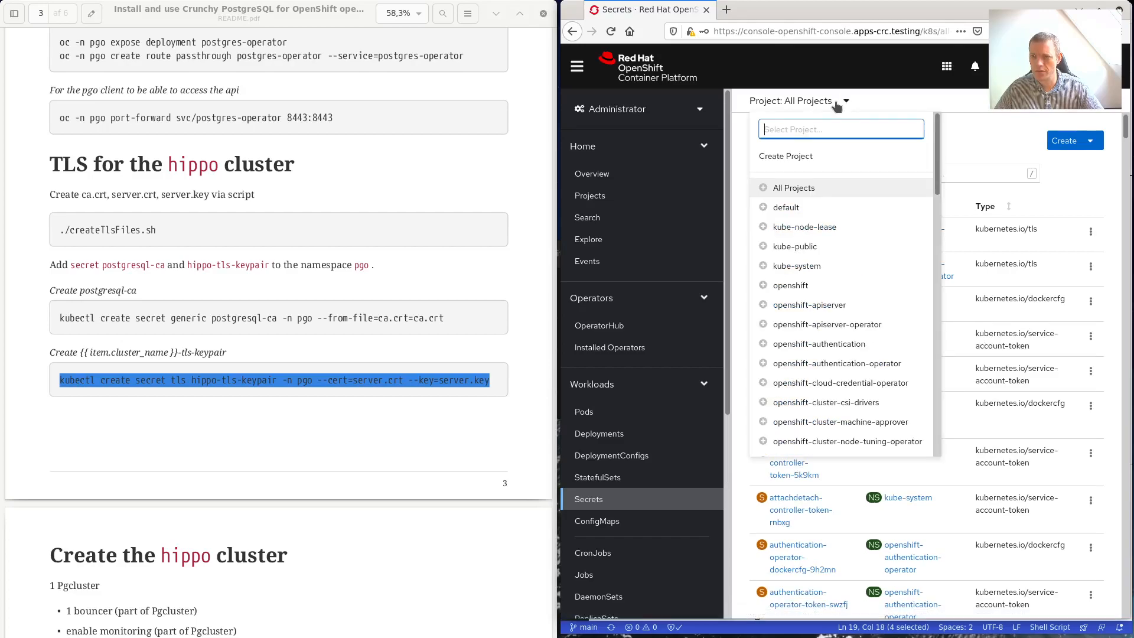
left_click_drag(938, 163, 945, 424)
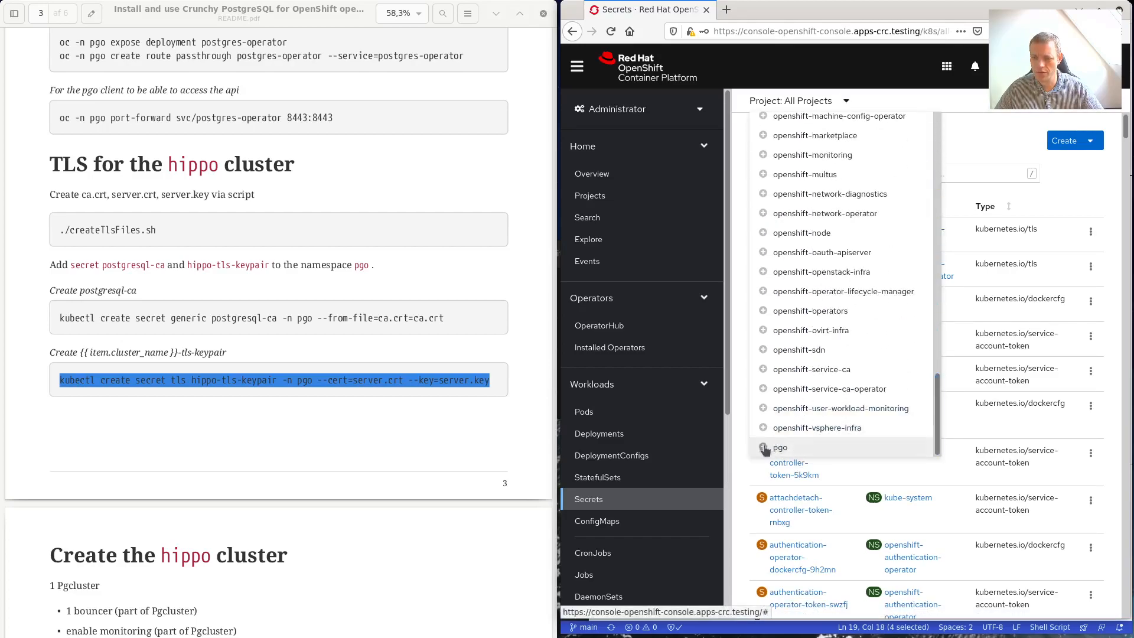
scroll(773, 449, "up", 1)
scroll(783, 378, "up", 10)
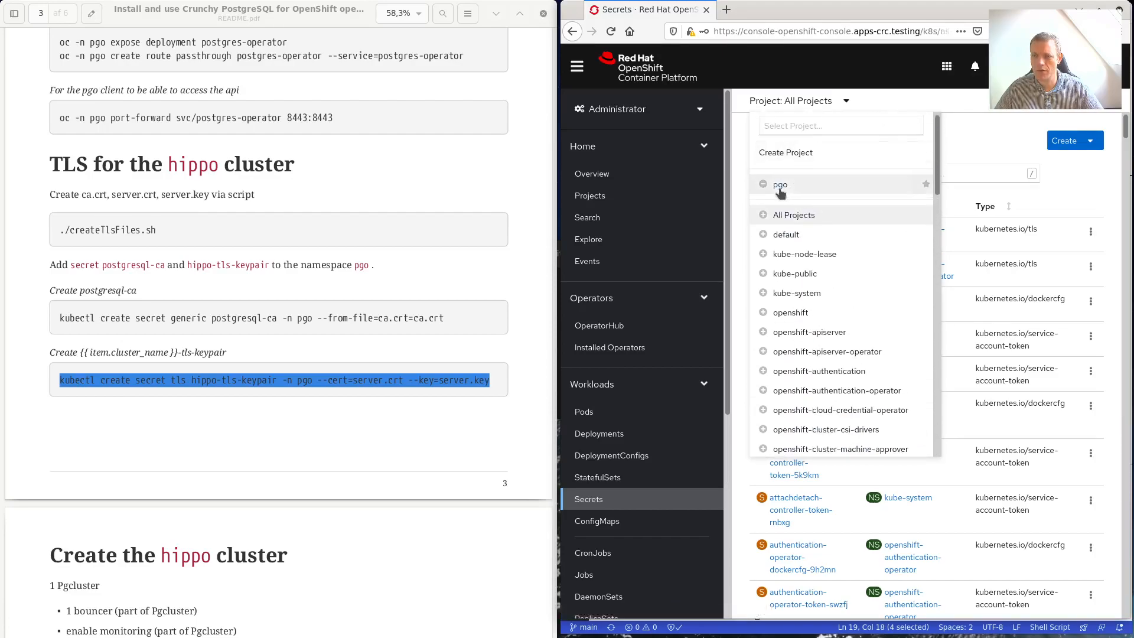
left_click(780, 186)
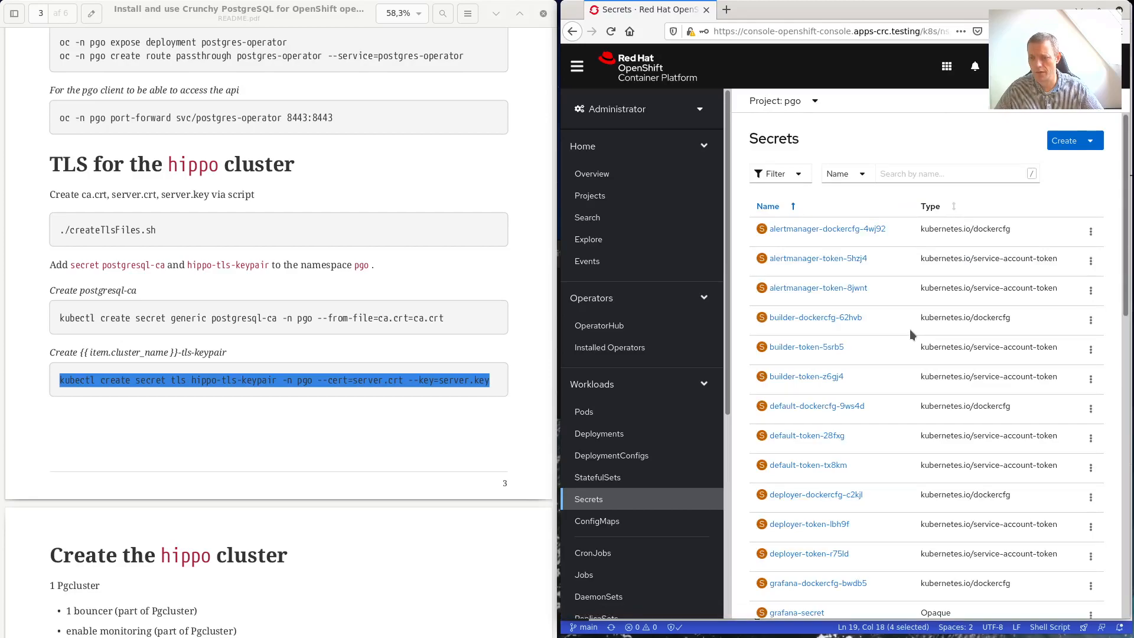
Scroll through the pgo secrets, including pgo.tls of type kubernetes.io/tls.
scroll(909, 329, "down", 3)
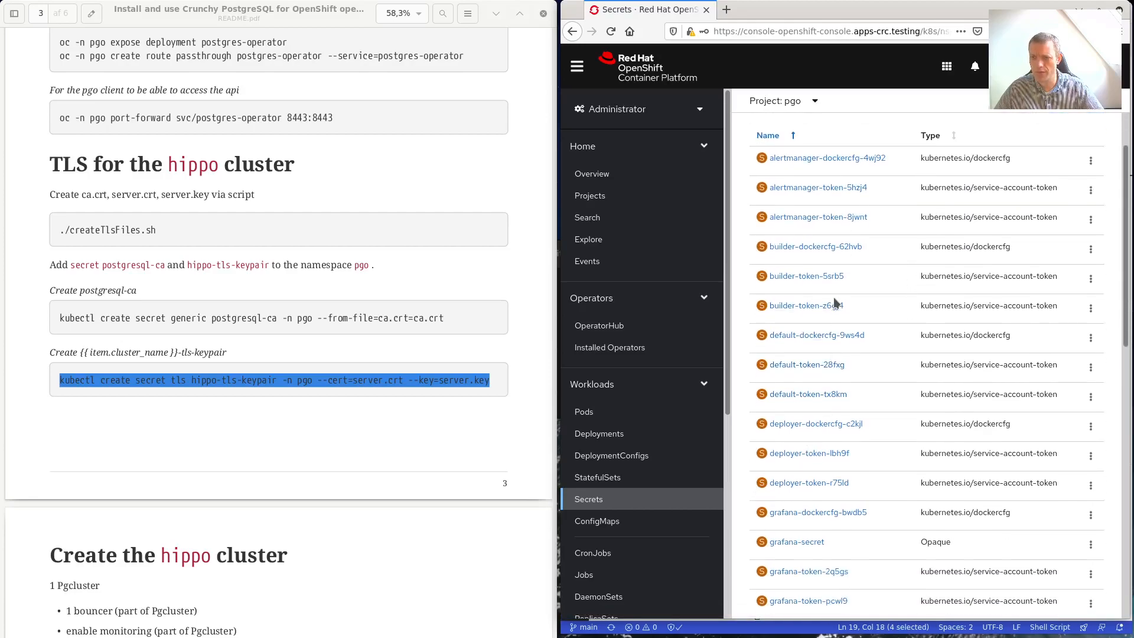
scroll(830, 300, "down", 8)
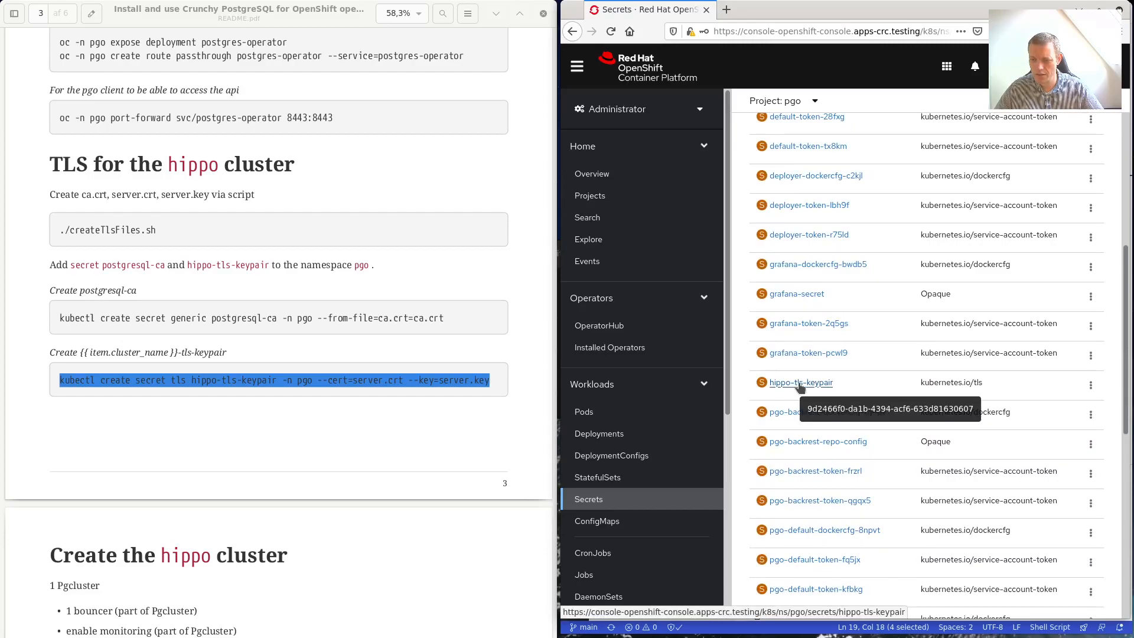
scroll(839, 485, "down", 3)
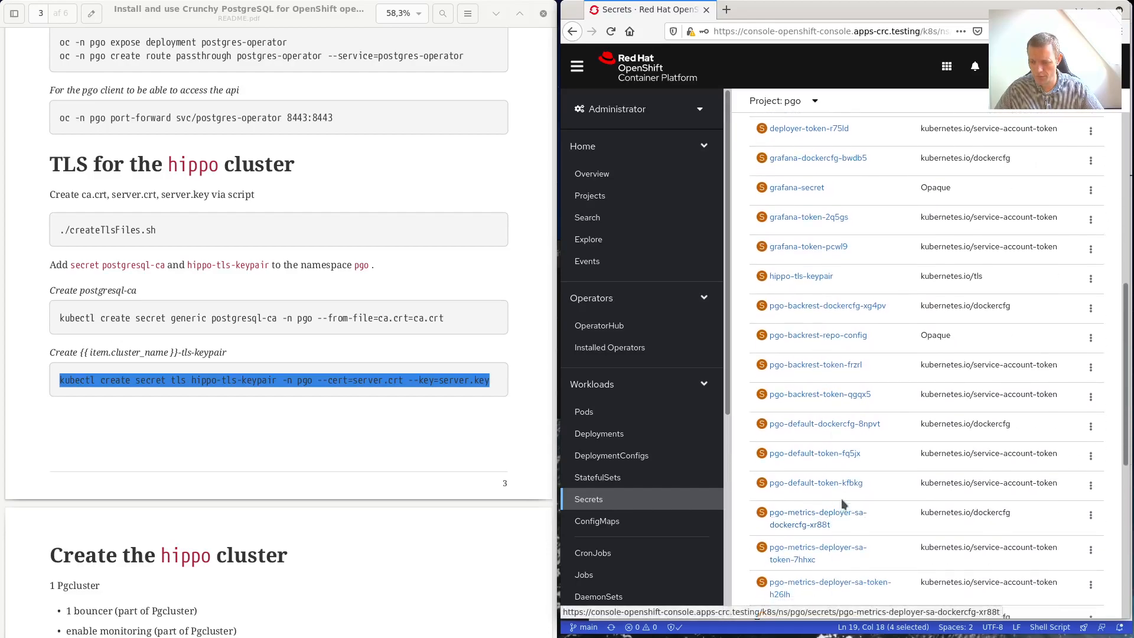
scroll(882, 471, "down", 3)
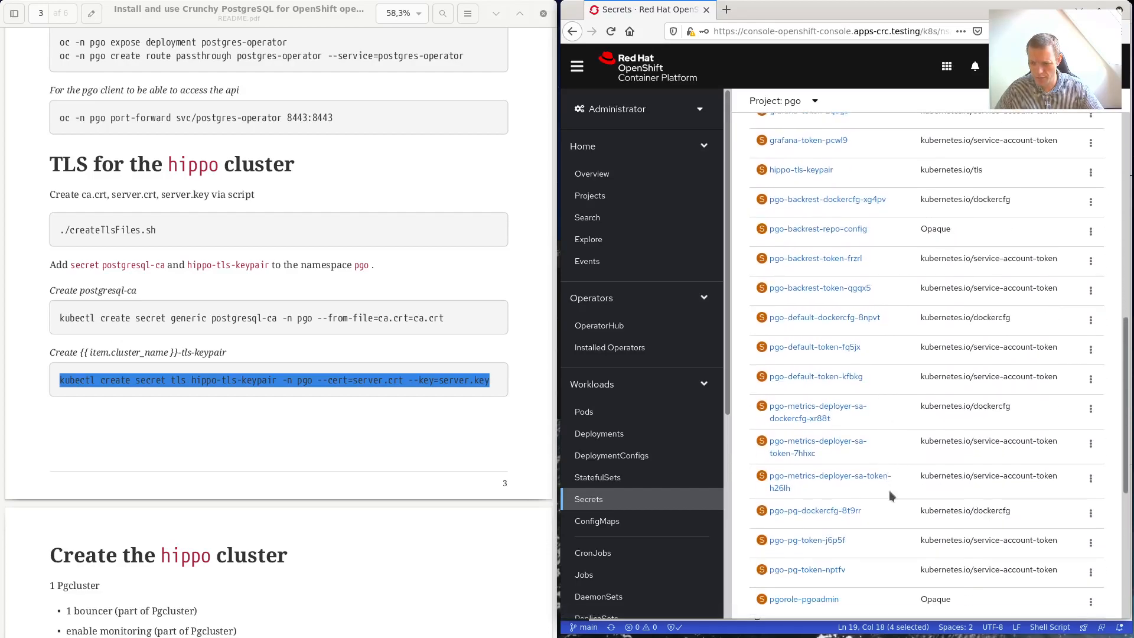
scroll(887, 513, "down", 3)
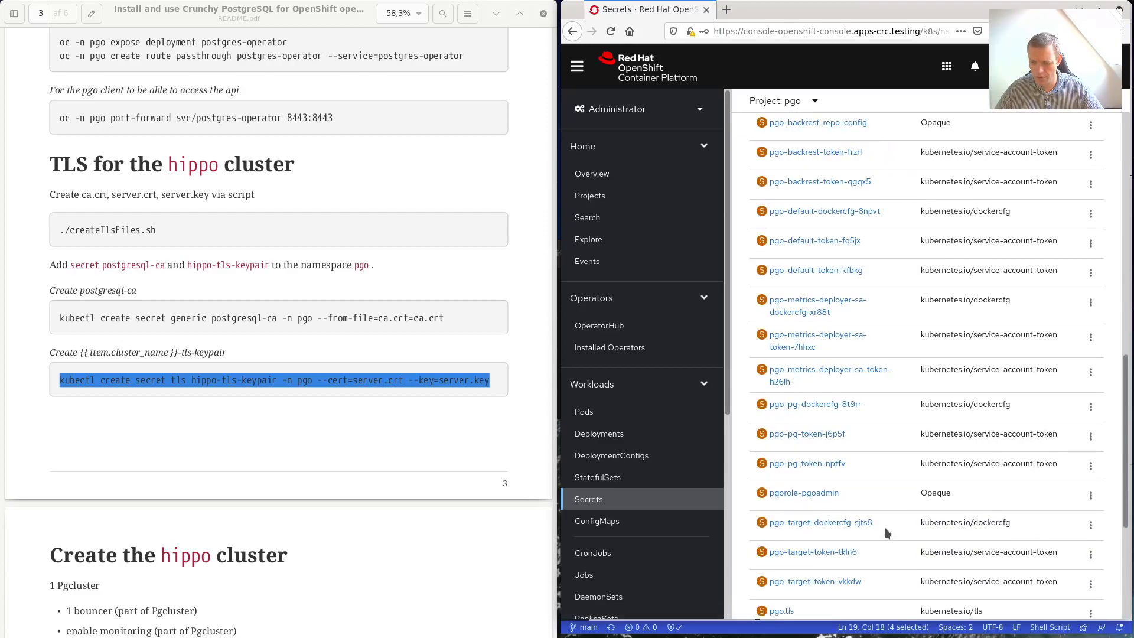
scroll(885, 527, "down", 2)
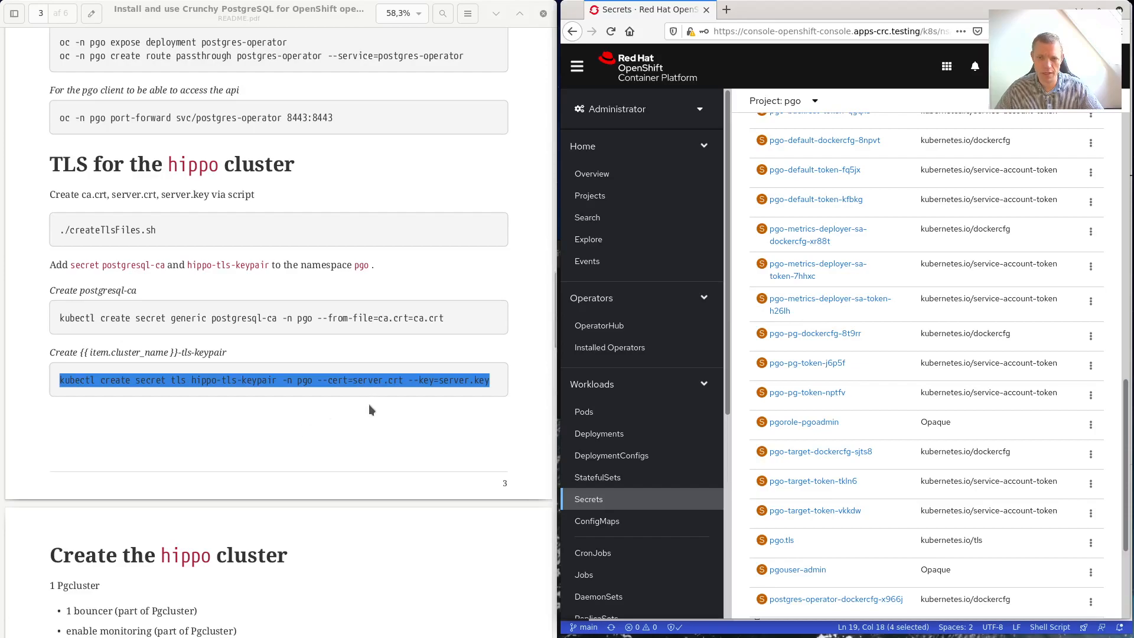
scroll(321, 468, "down", 3)
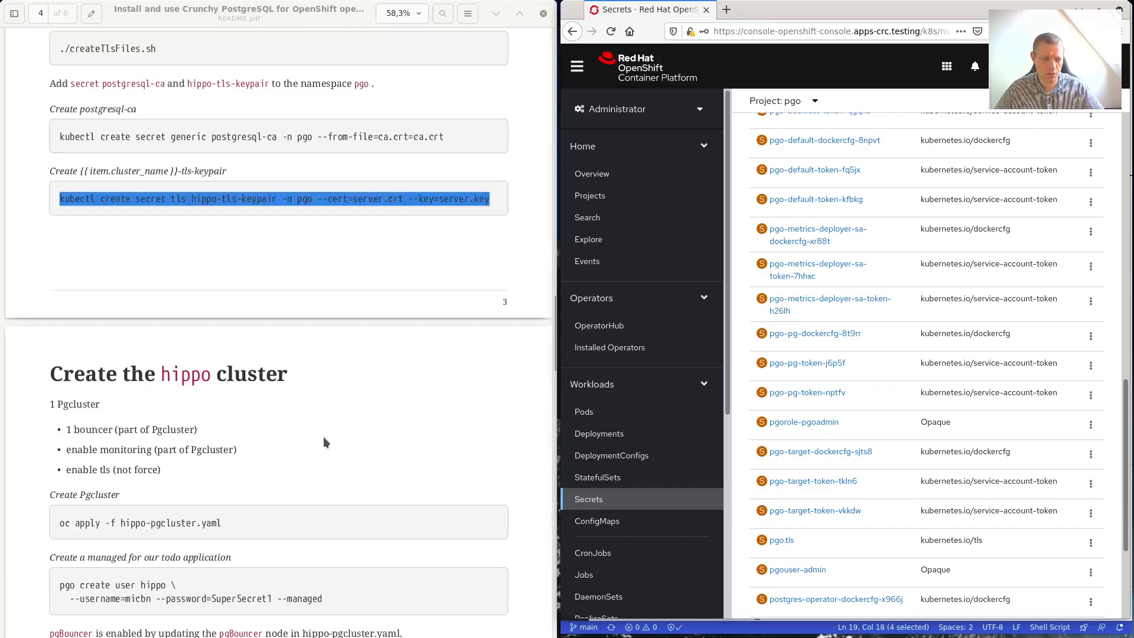
scroll(323, 442, "down", 2)
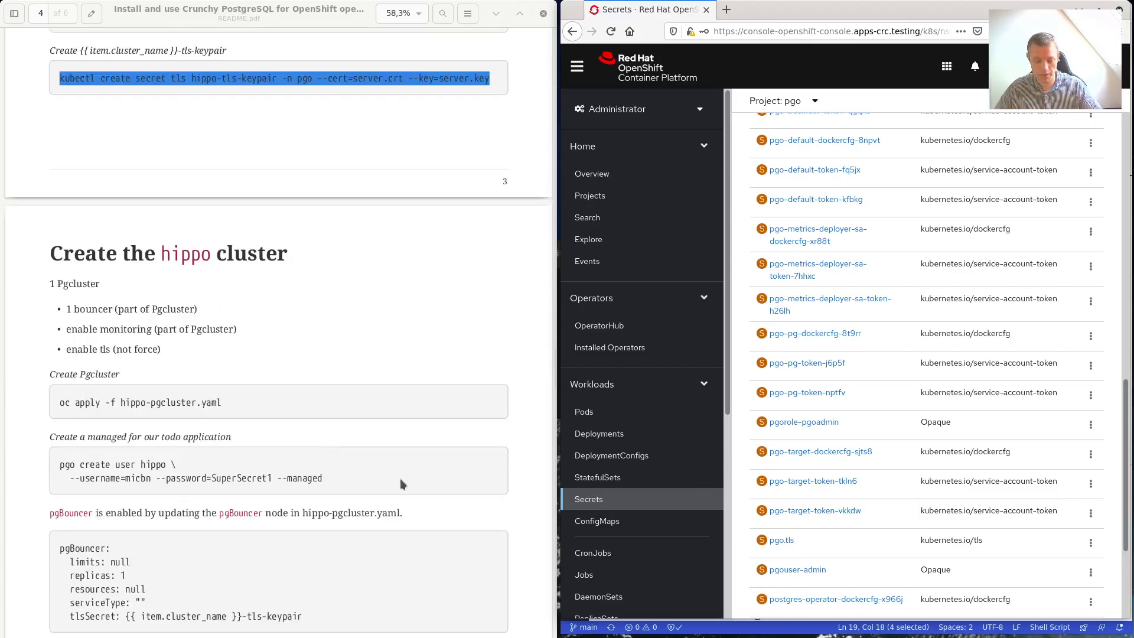
key("super")
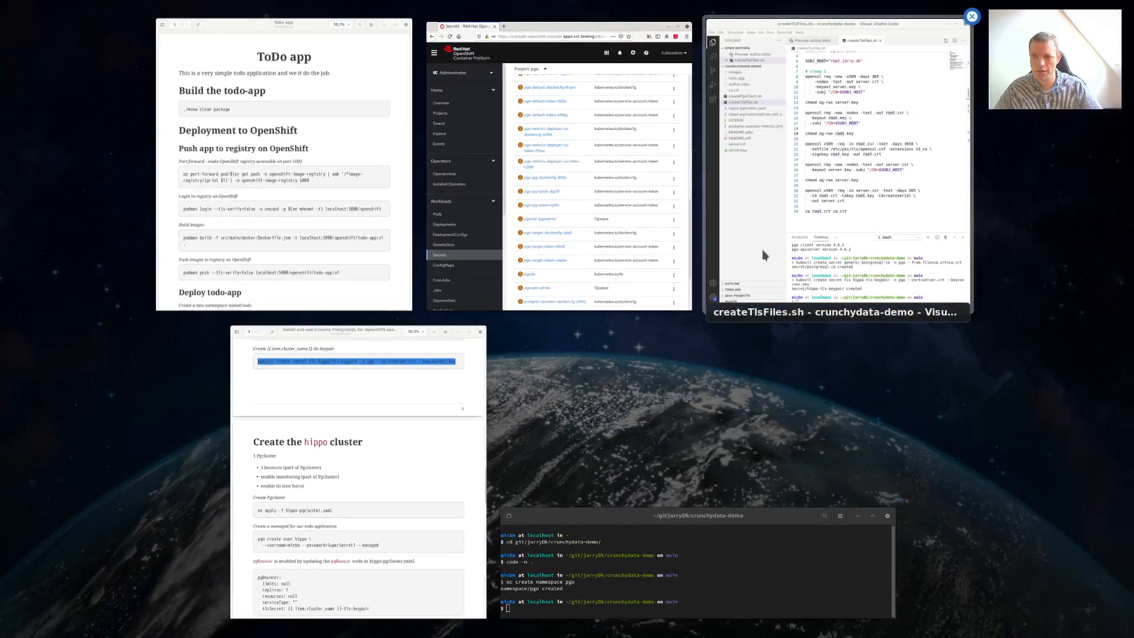
Clear the VS Code terminal with the reset command.
left_click(763, 235)
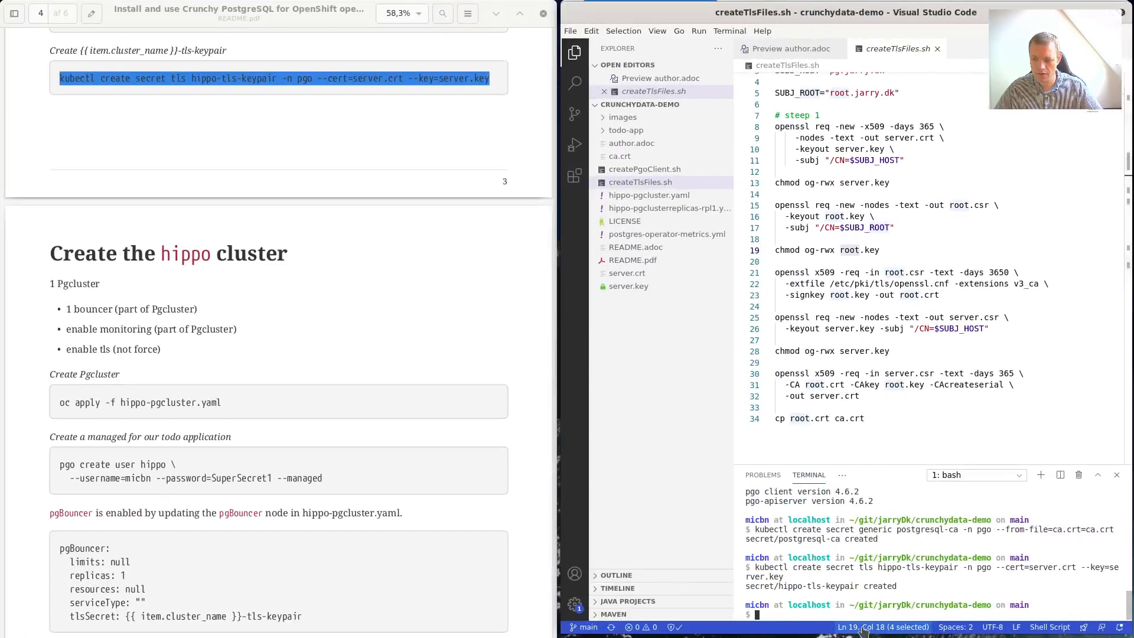
type("rest")
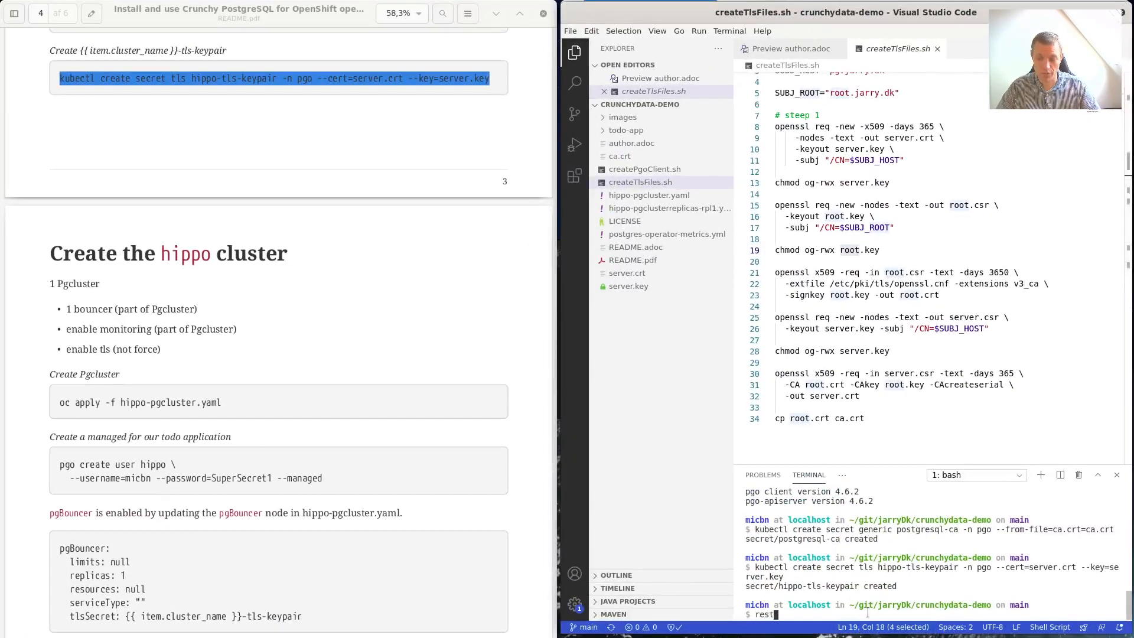
type("et")
key("Return")
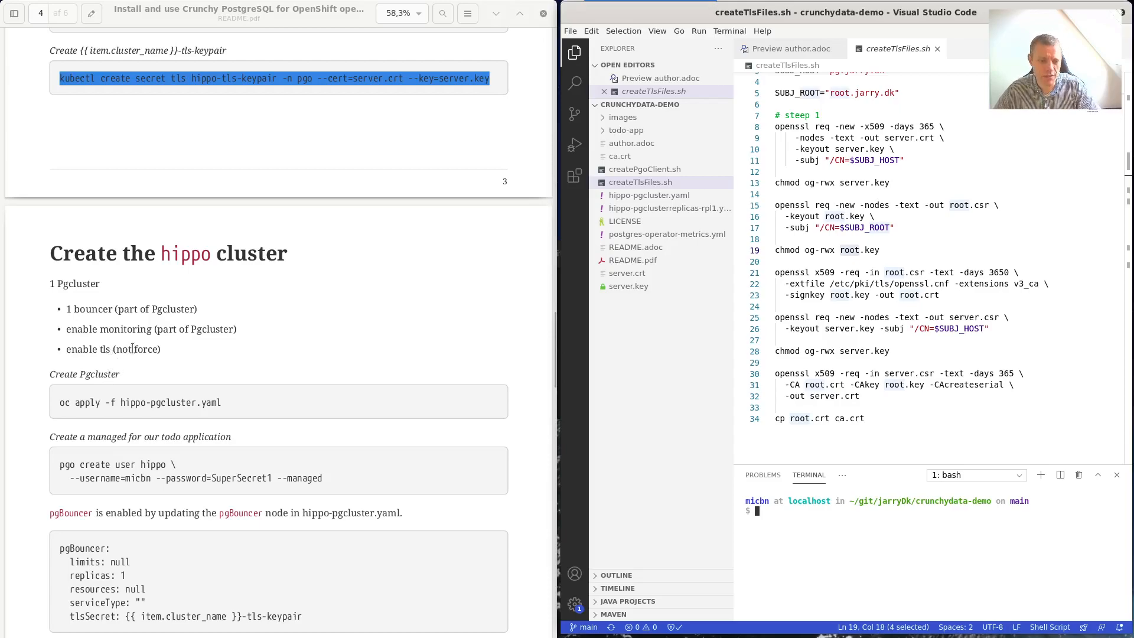
Run oc apply -f hippo-pgcluster.yaml to create the hippo Pgcluster and open the manifest.
scroll(116, 424, "down", 2)
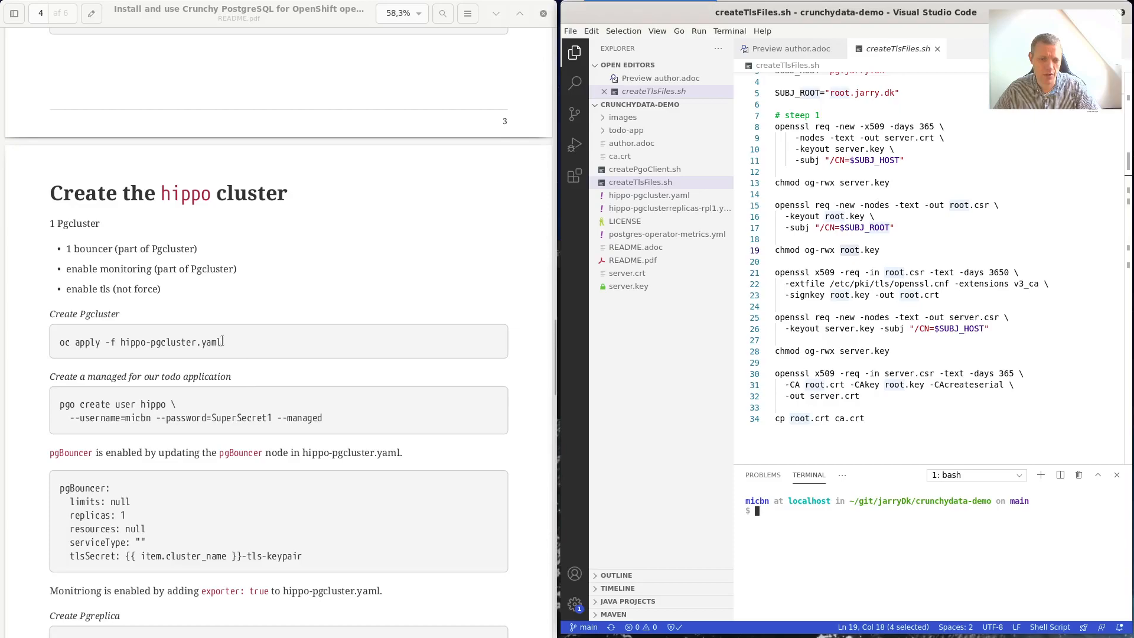
left_click_drag(225, 344, 59, 352)
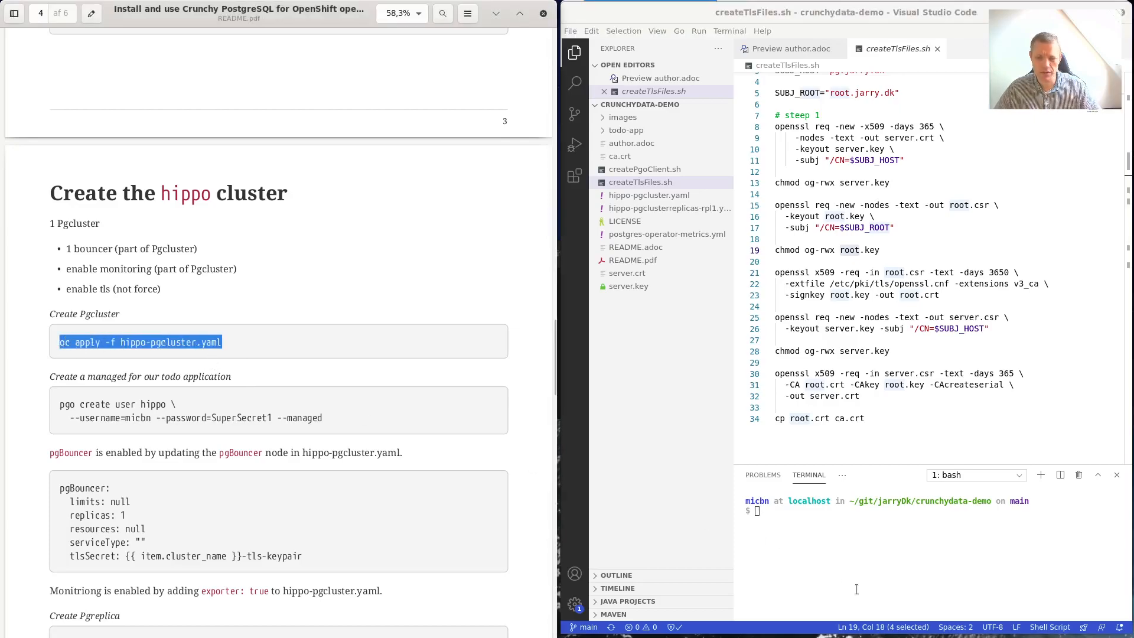
right_click(840, 528)
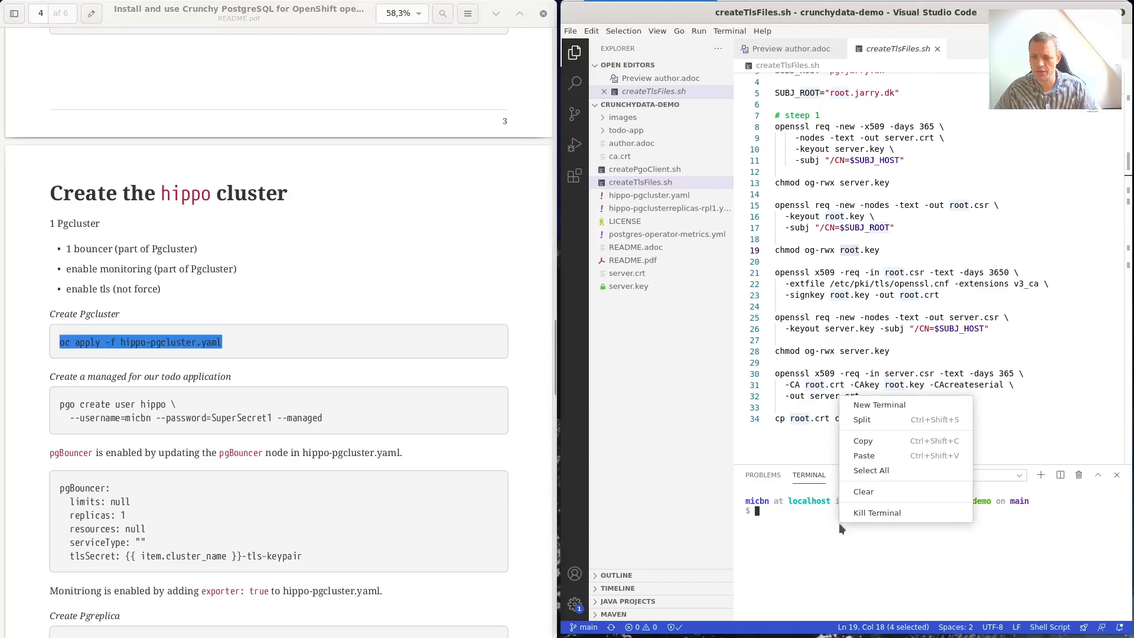
left_click(882, 458)
key("Return")
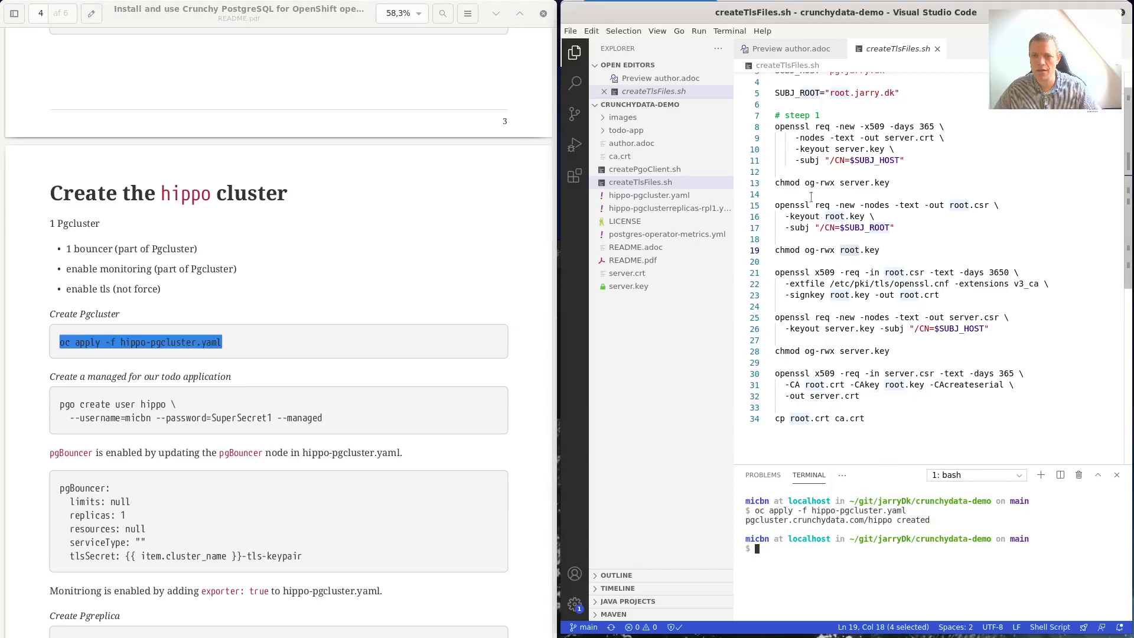
left_click(649, 195)
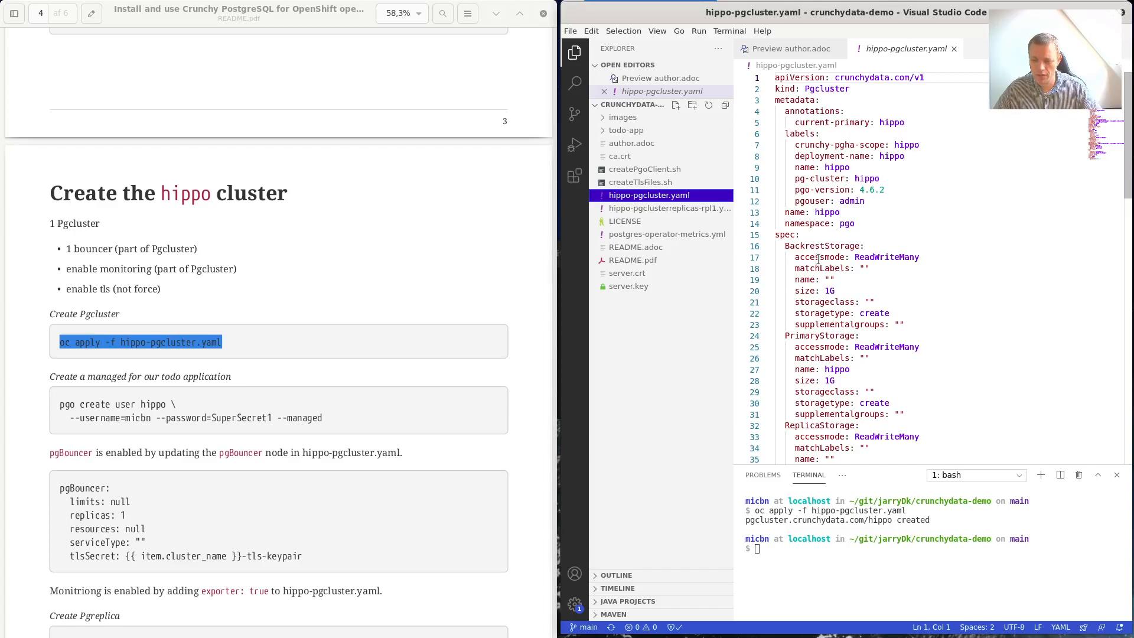
scroll(817, 259, "down", 5)
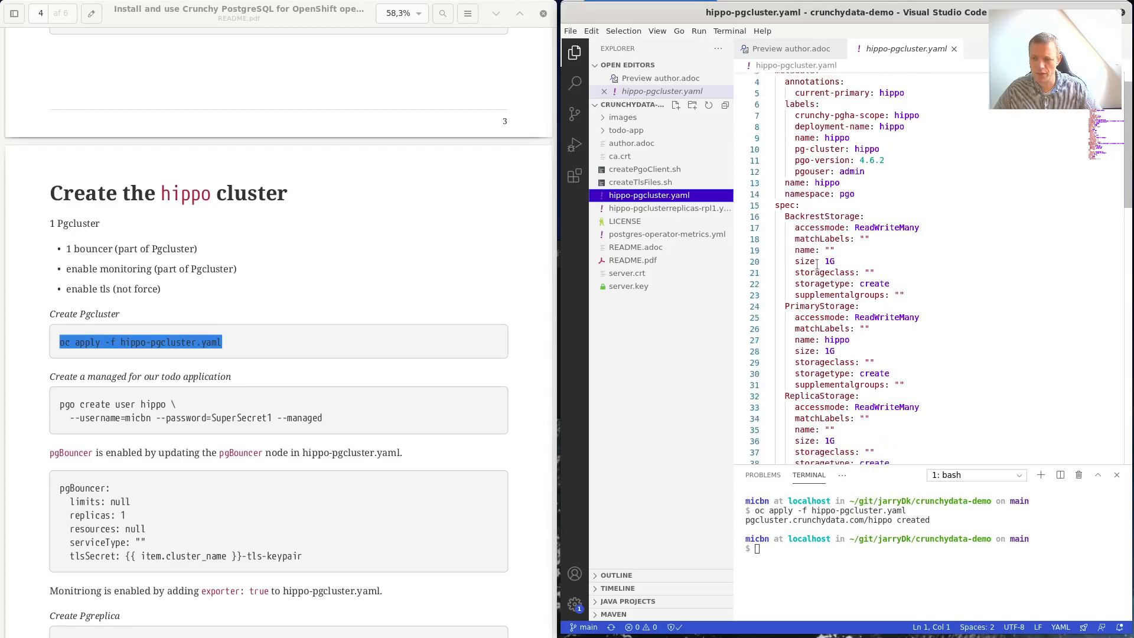
scroll(817, 263, "down", 5)
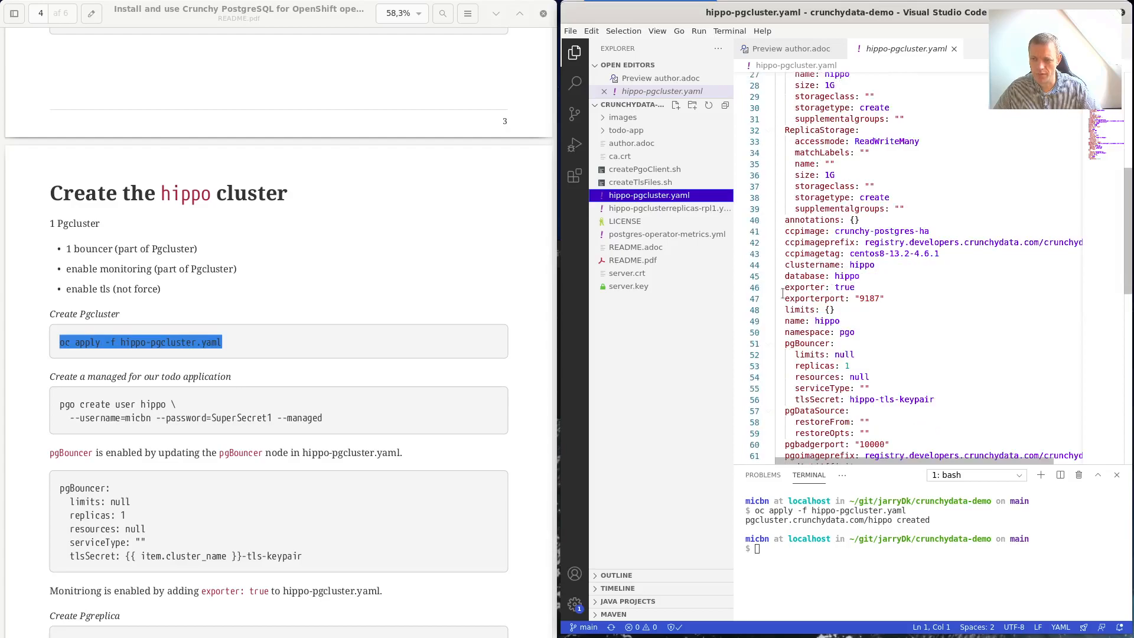
left_click_drag(781, 287, 858, 286)
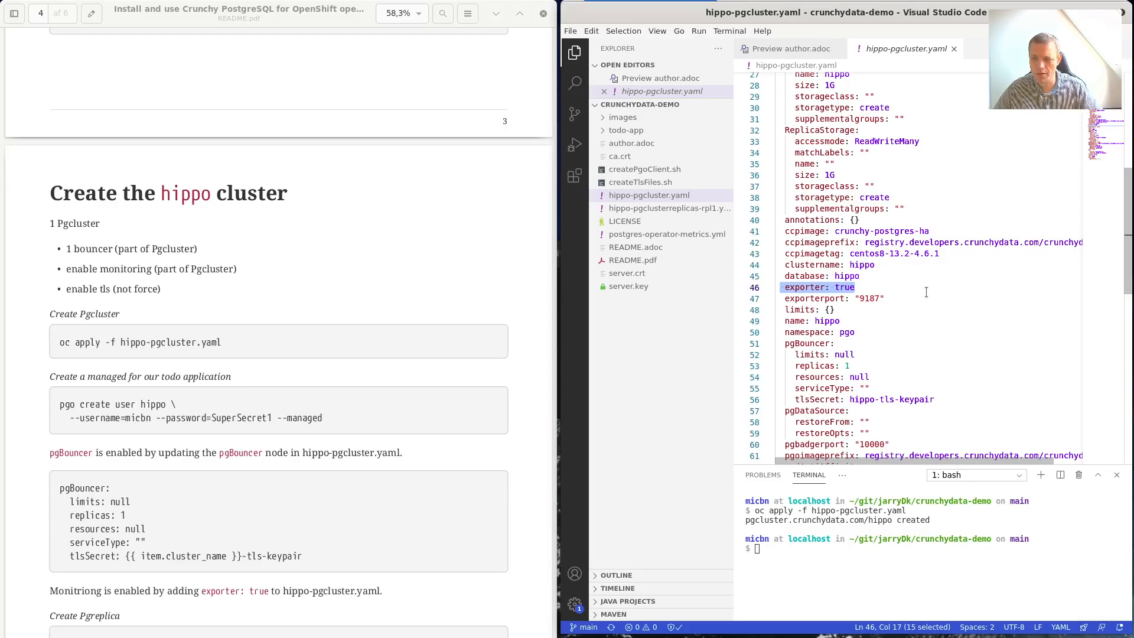
scroll(926, 292, "down", 1)
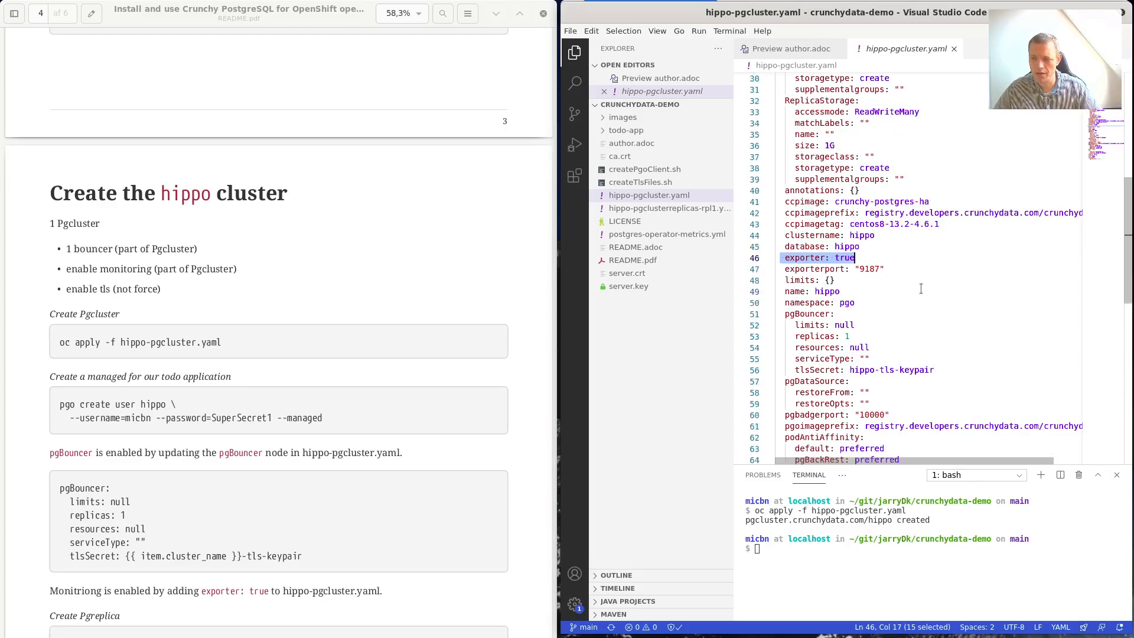
double_click(797, 314)
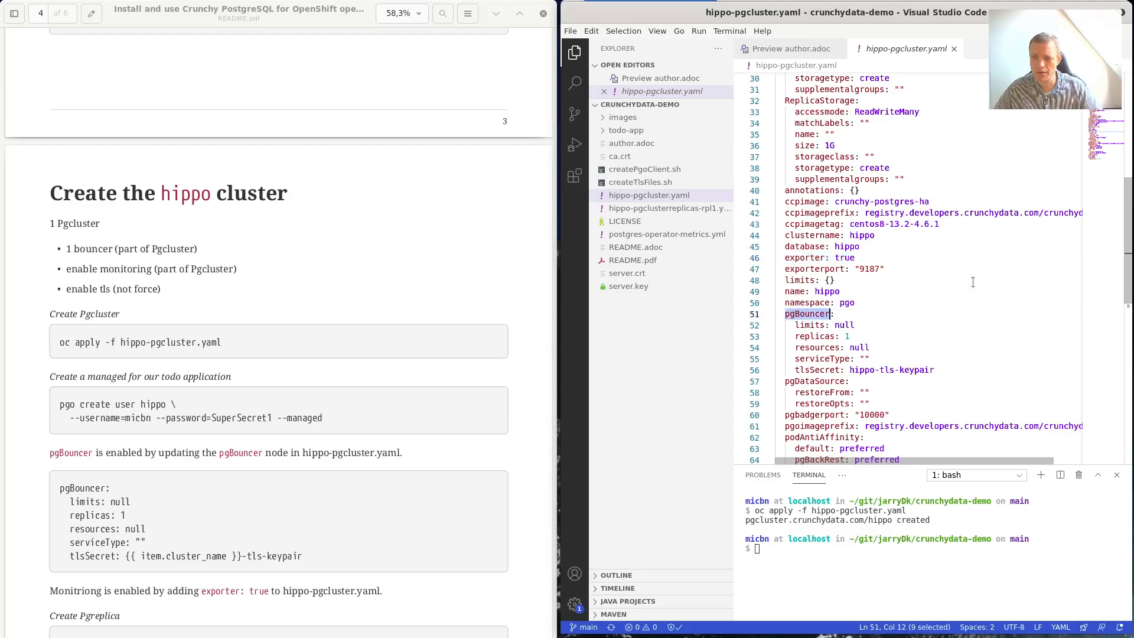
double_click(846, 336)
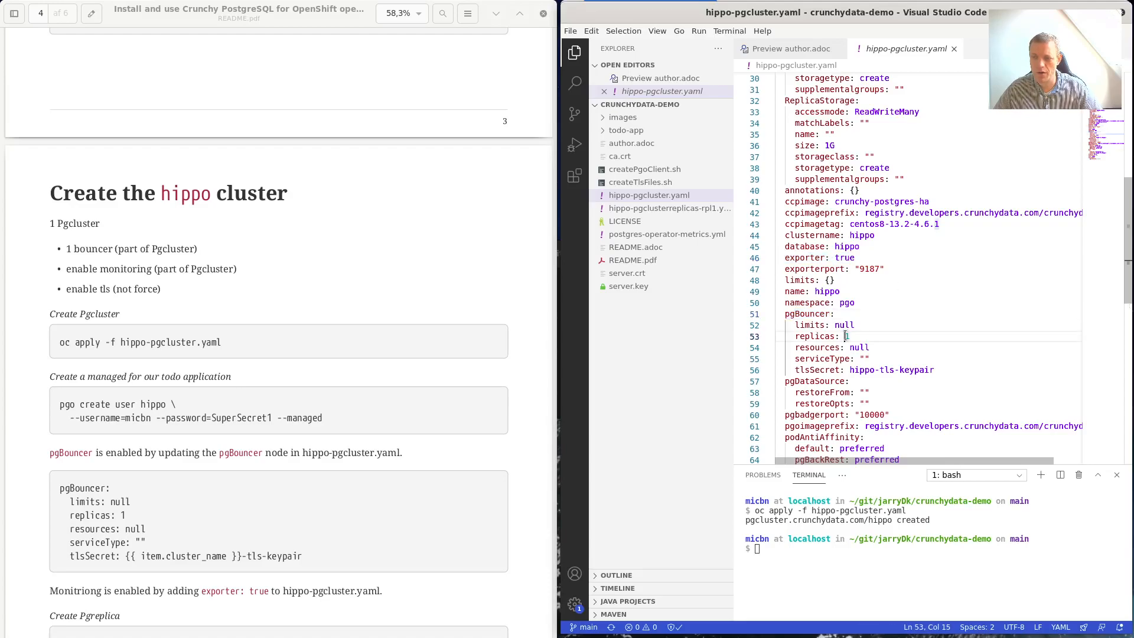
left_click_drag(849, 370, 938, 371)
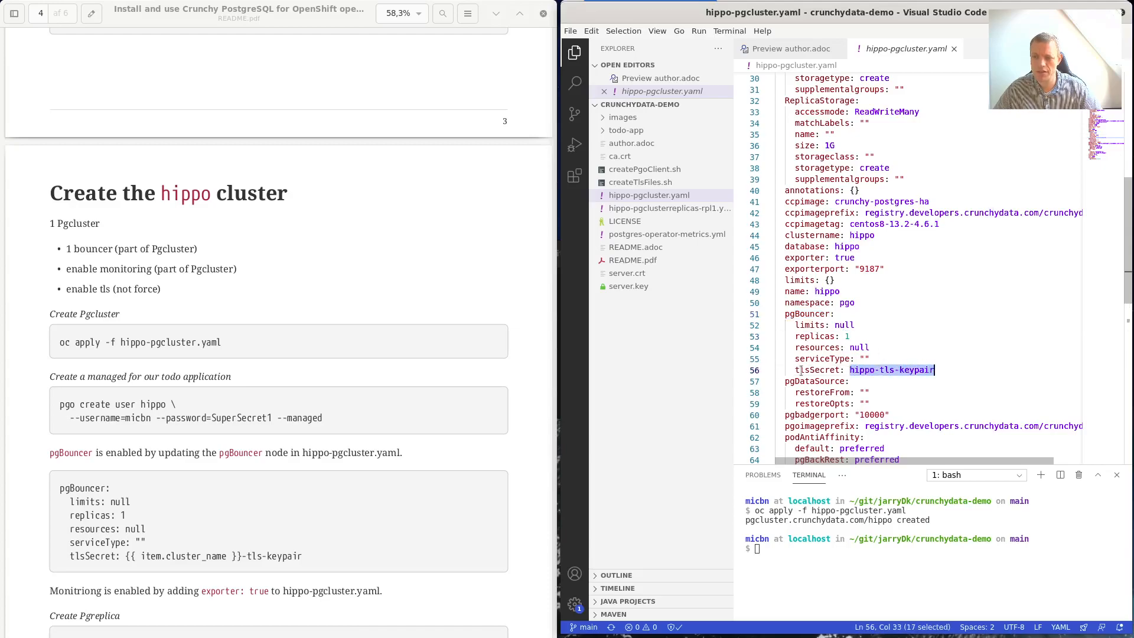
scroll(855, 322, "down", 3)
double_click(792, 405)
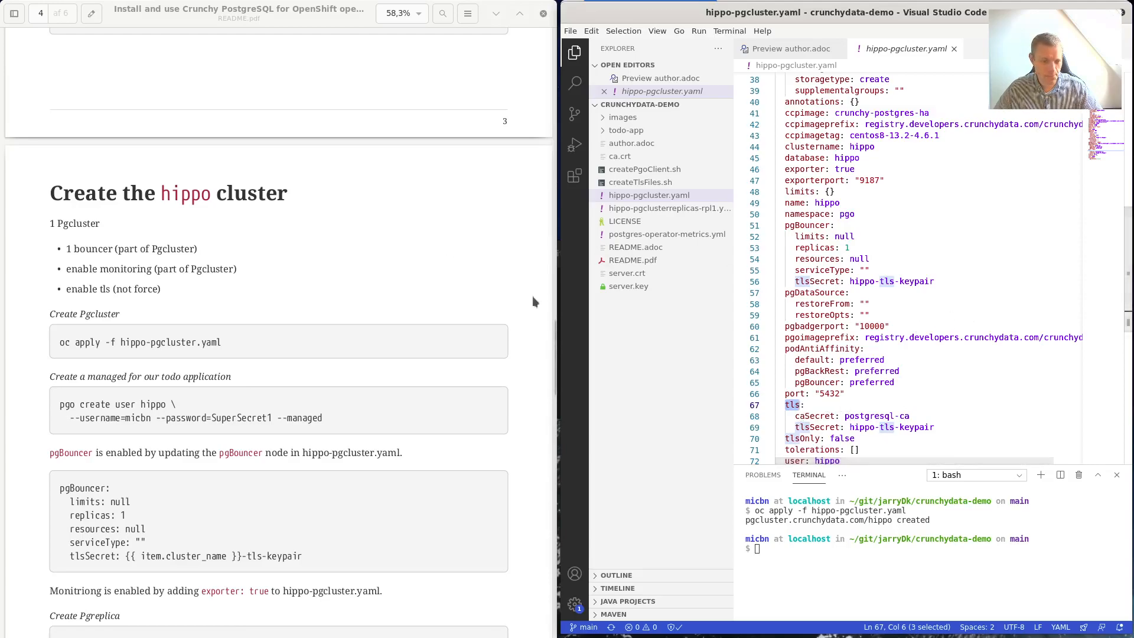
scroll(361, 410, "down", 3)
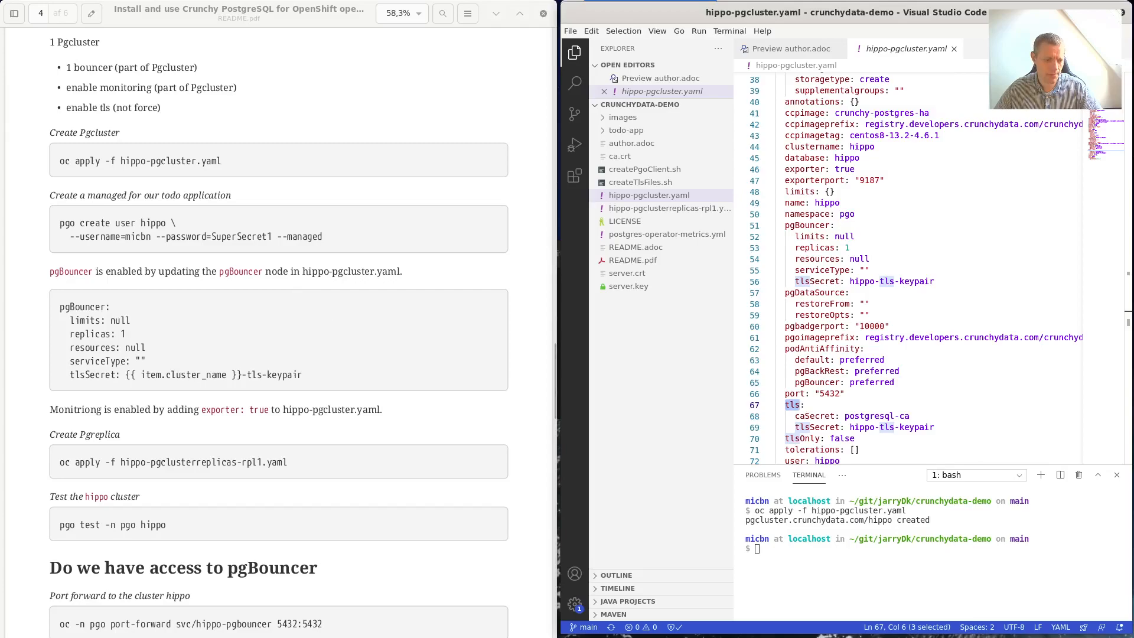
key("alt+Tab")
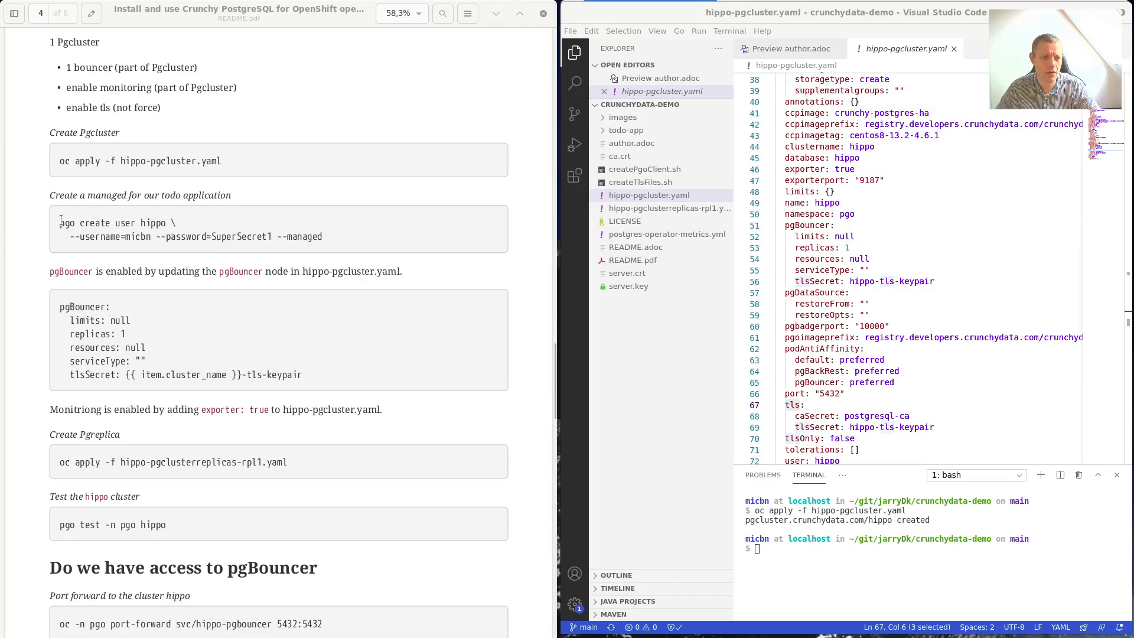
Run the pgo create user command from the README to create database user hippo.
left_click_drag(60, 220, 323, 237)
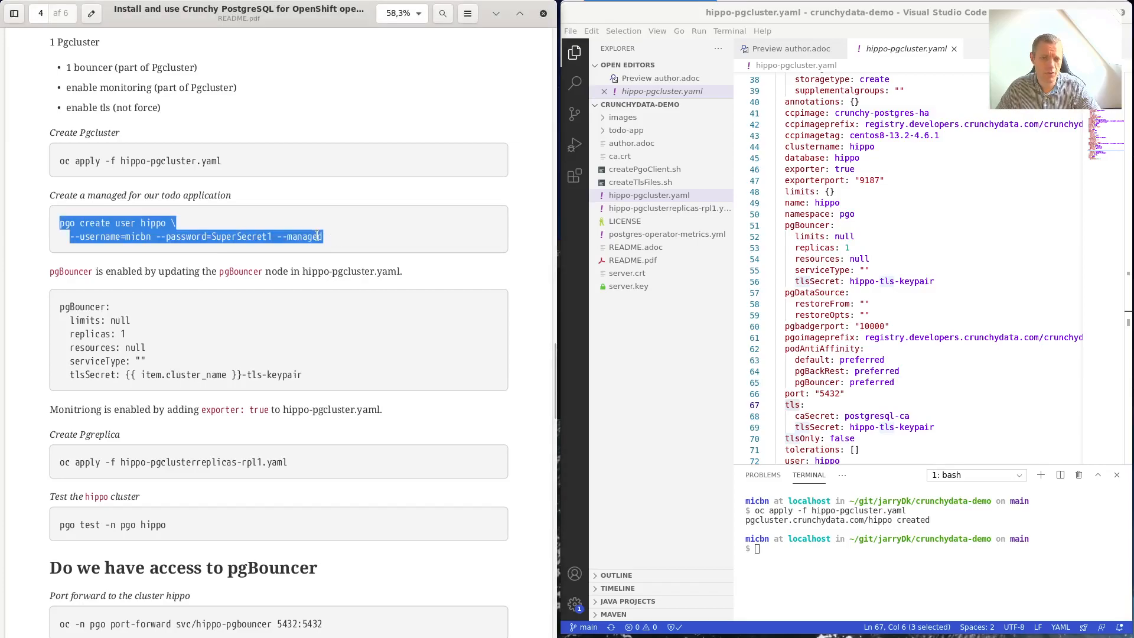
right_click(319, 240)
left_click(348, 306)
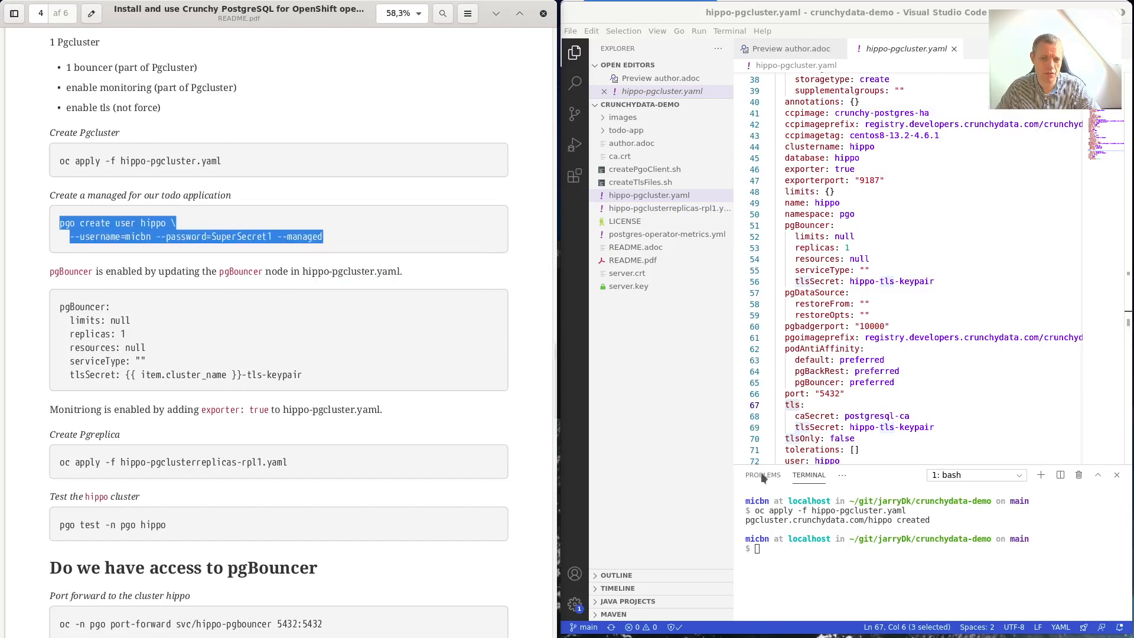
right_click(866, 554)
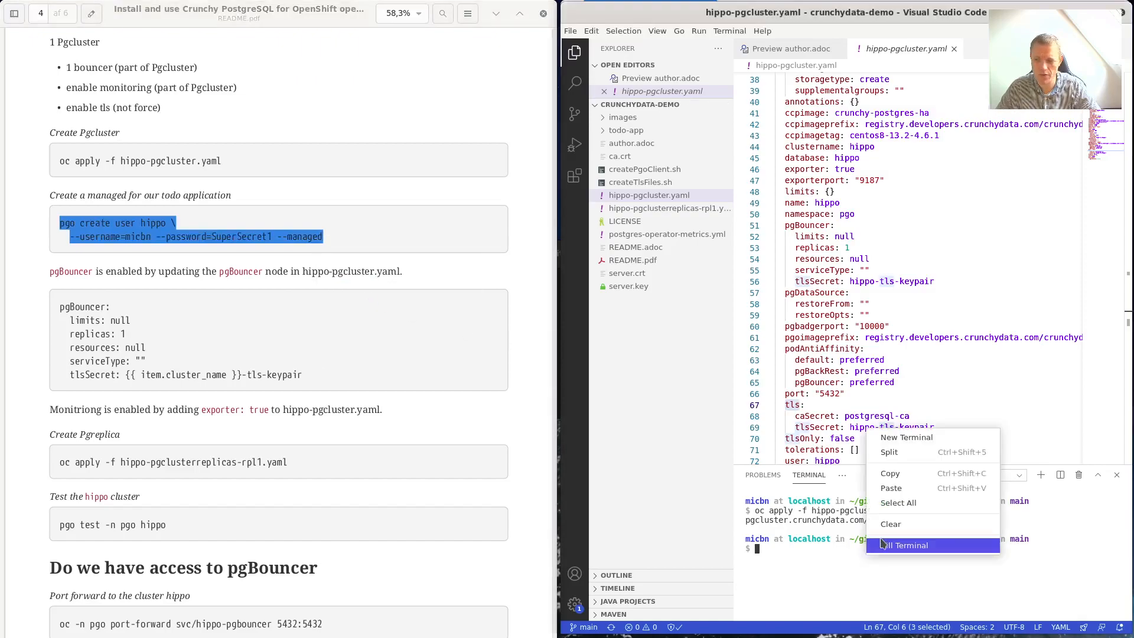
left_click(892, 488)
key("Return")
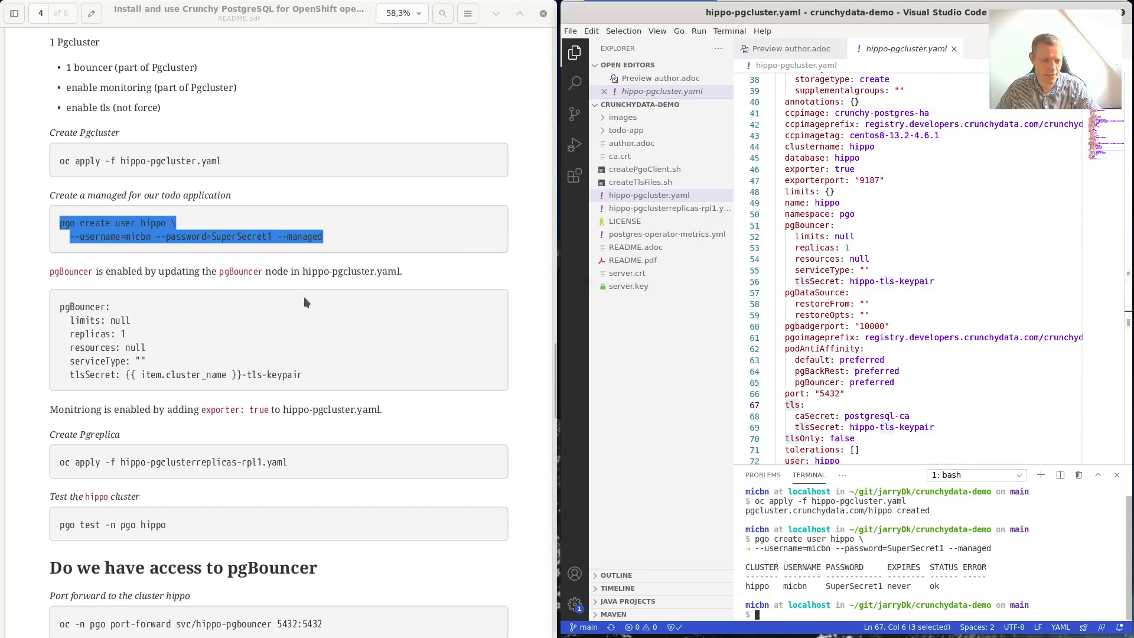
Copy the oc apply command for hippo-pgclusterreplicas-rpl1.yaml from the README.
scroll(366, 403, "down", 2)
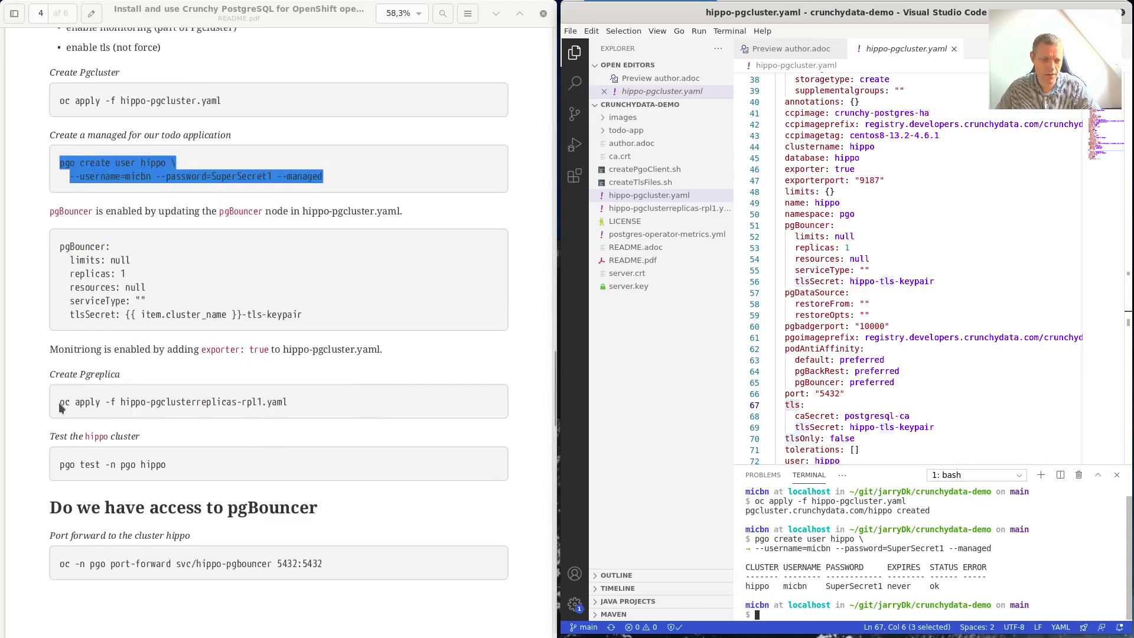
left_click_drag(59, 402, 288, 400)
right_click(287, 400)
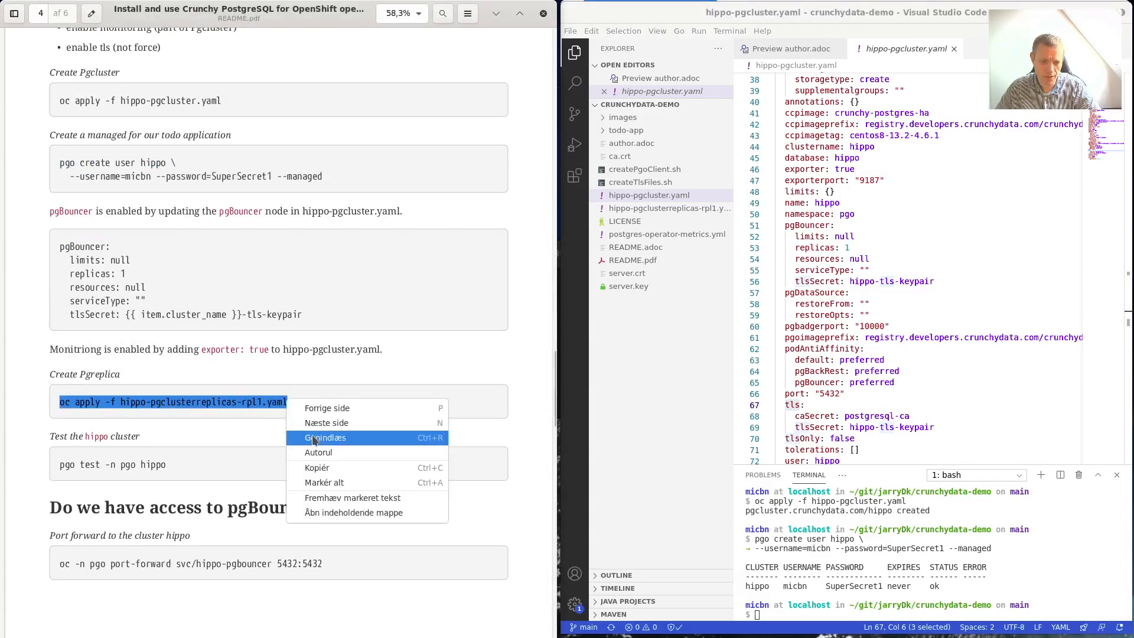
left_click(322, 468)
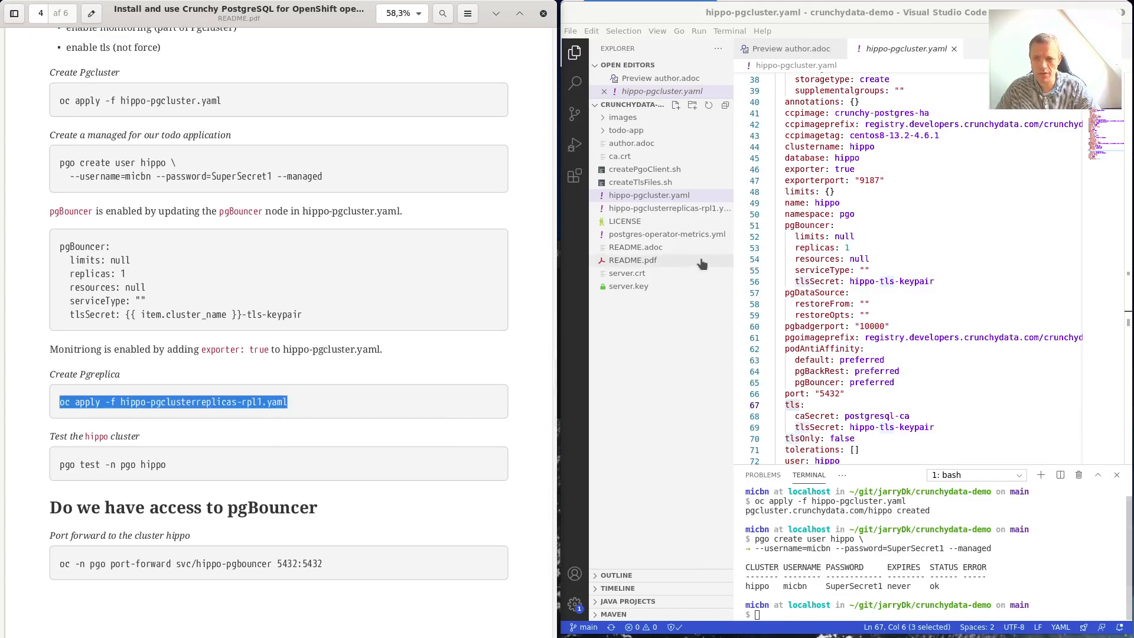
Open and apply hippo-pgclusterreplicas-rpl1.yaml to create pgreplica hippo-rpl1, then return to the OpenShift console.
left_click(699, 209)
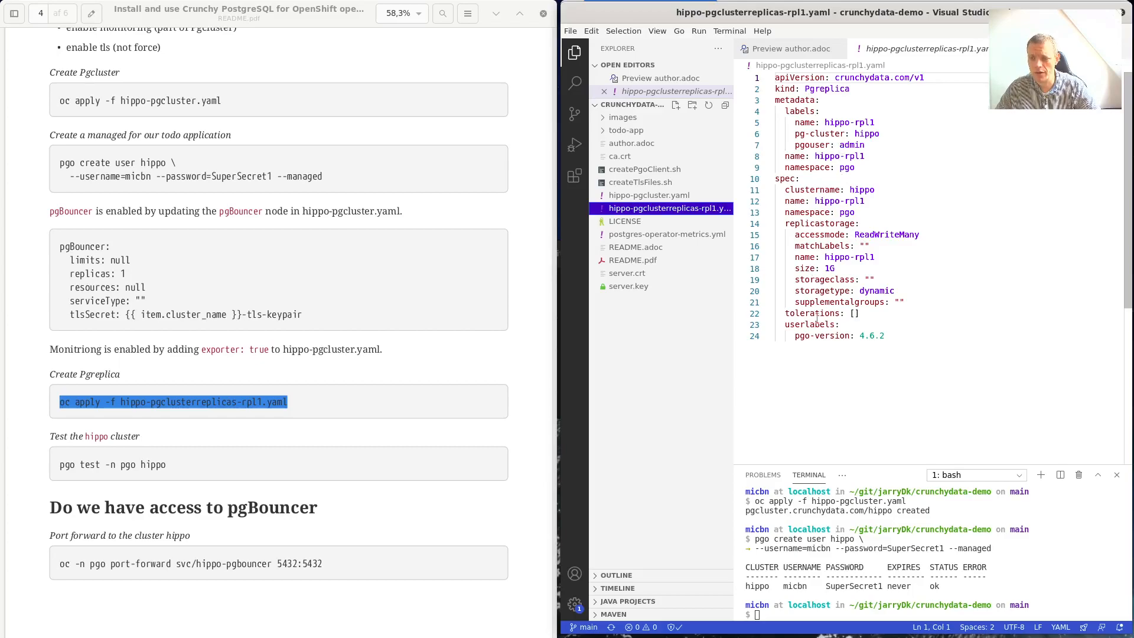
right_click(831, 619)
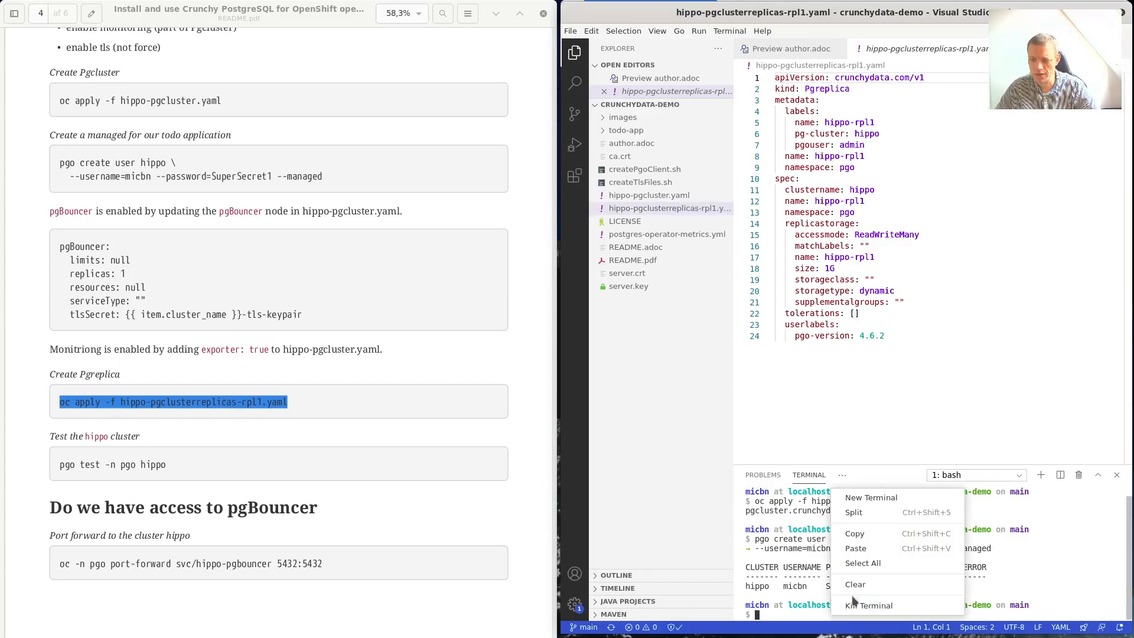
left_click(875, 548)
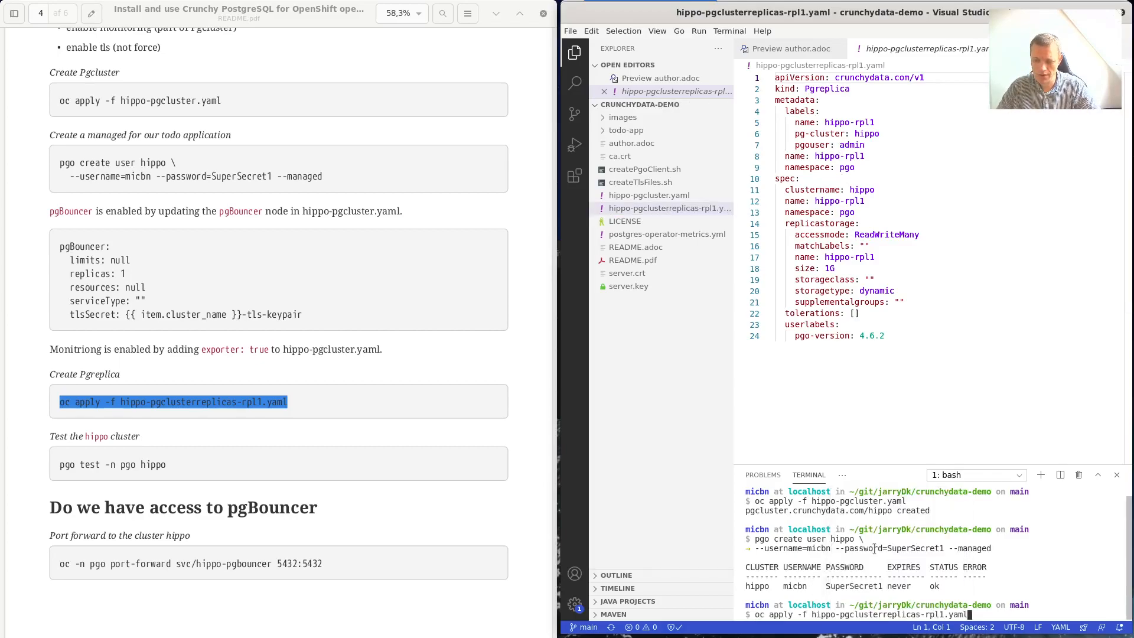
key("Return")
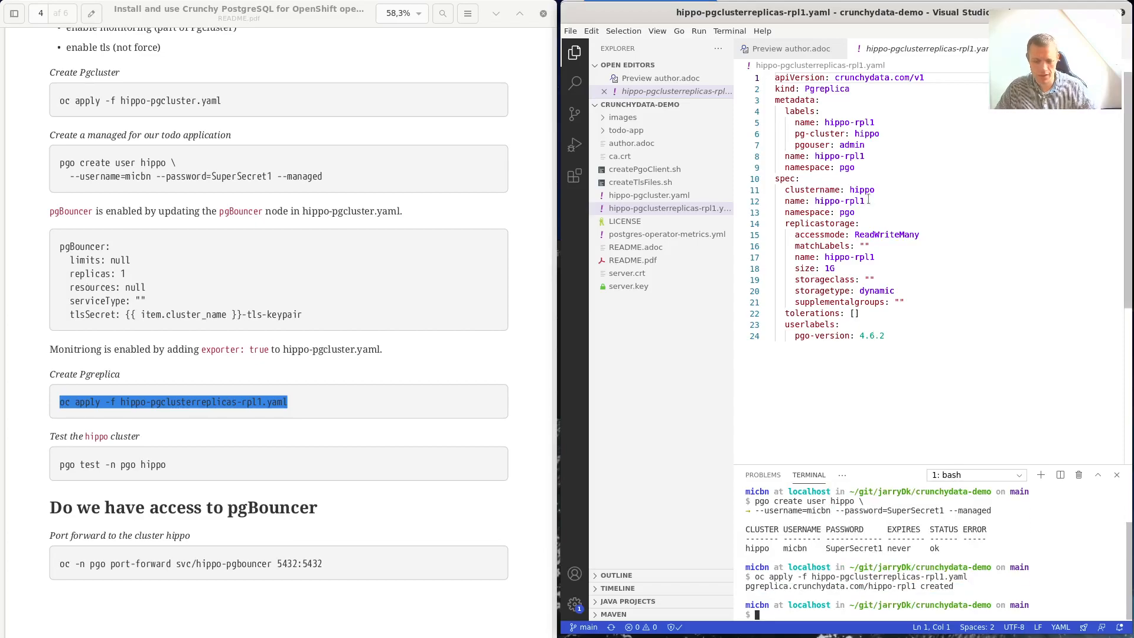
key("super")
left_click(621, 178)
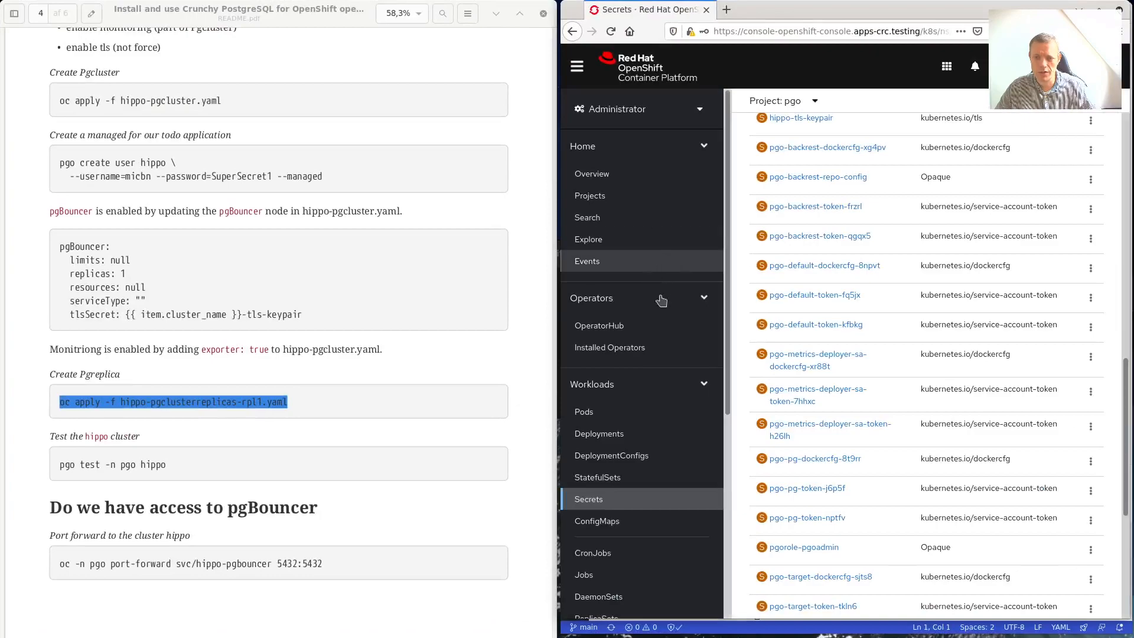
View the pgo Deployments, then the Pods list showing hippo-rpl1 Running with 2/2 ready.
left_click(614, 435)
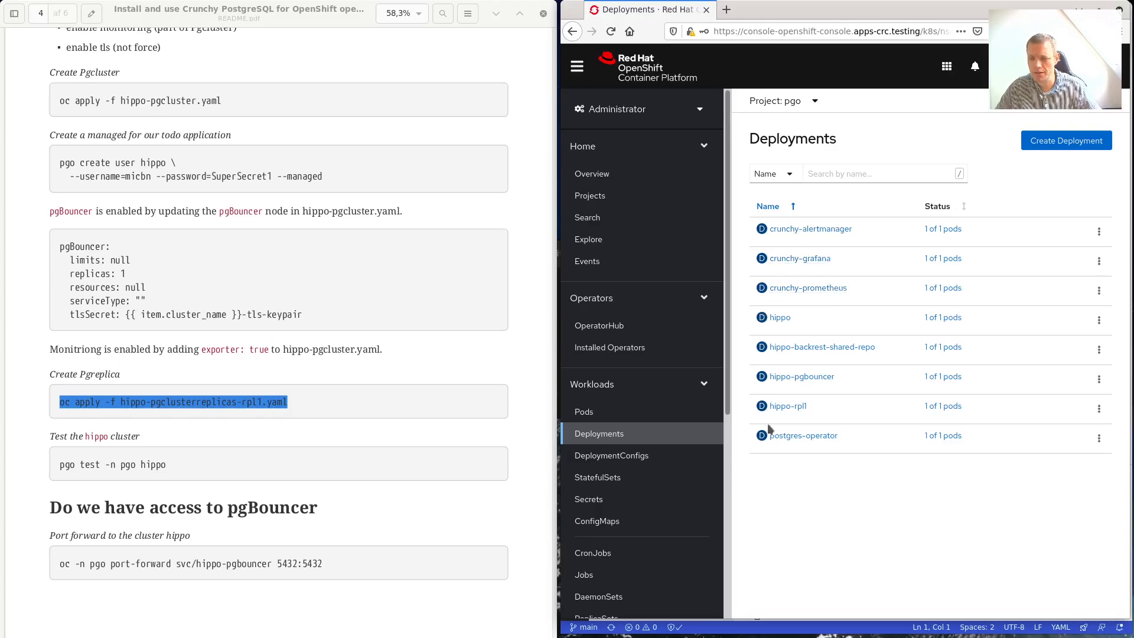
left_click(614, 418)
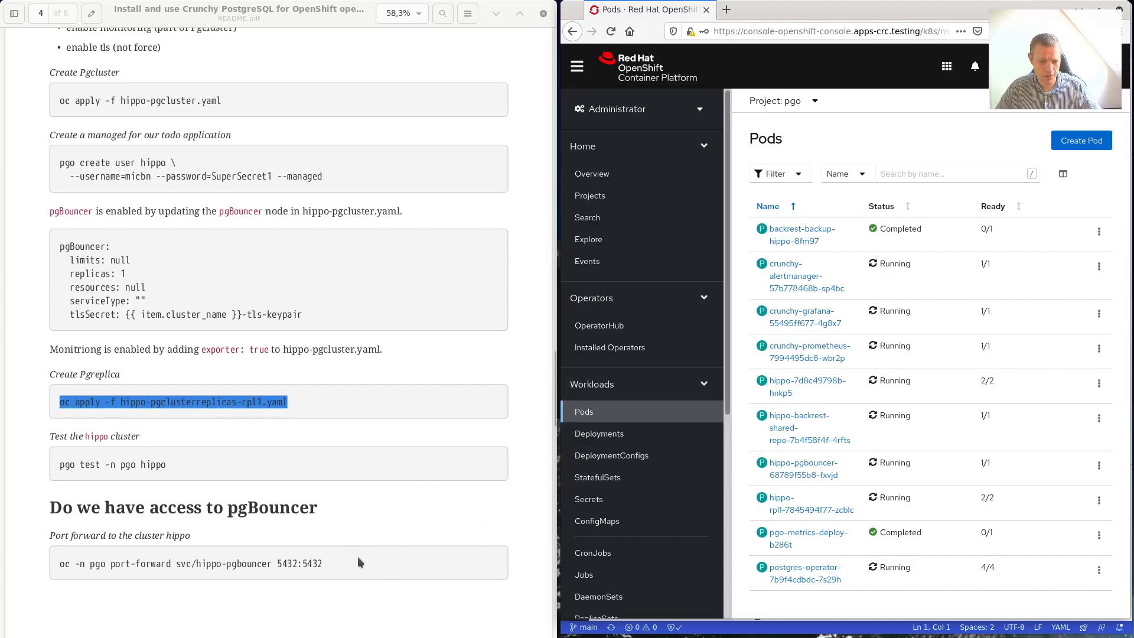
Run pgo test -n pgo hippo in a new terminal; primary, pgbouncer, replica and instances report UP.
scroll(409, 426, "down", 3)
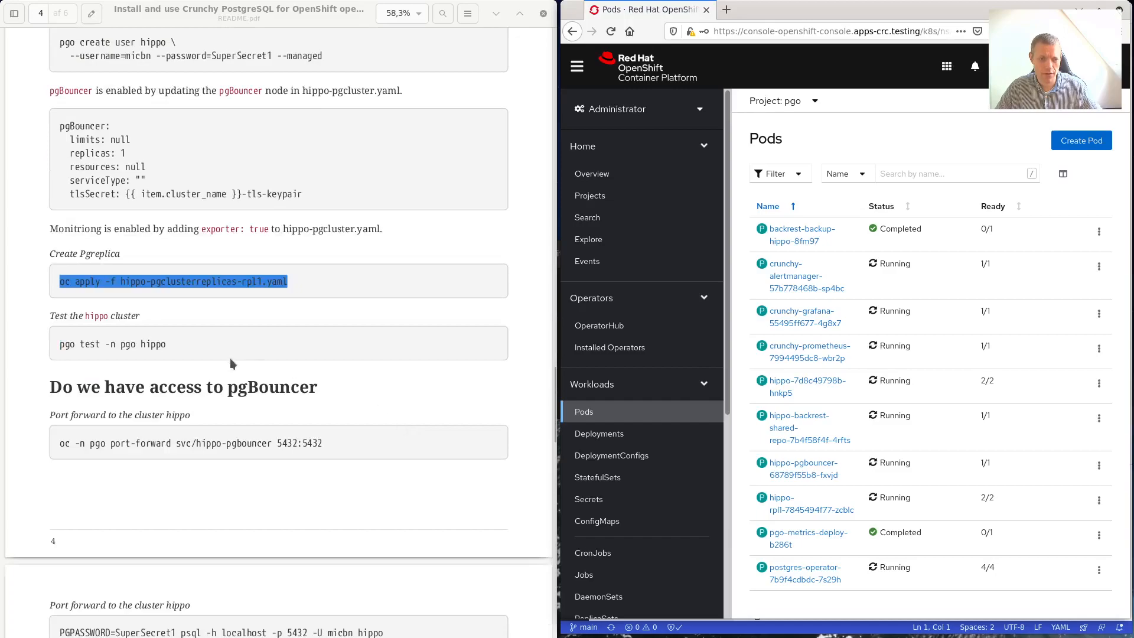
left_click(137, 359)
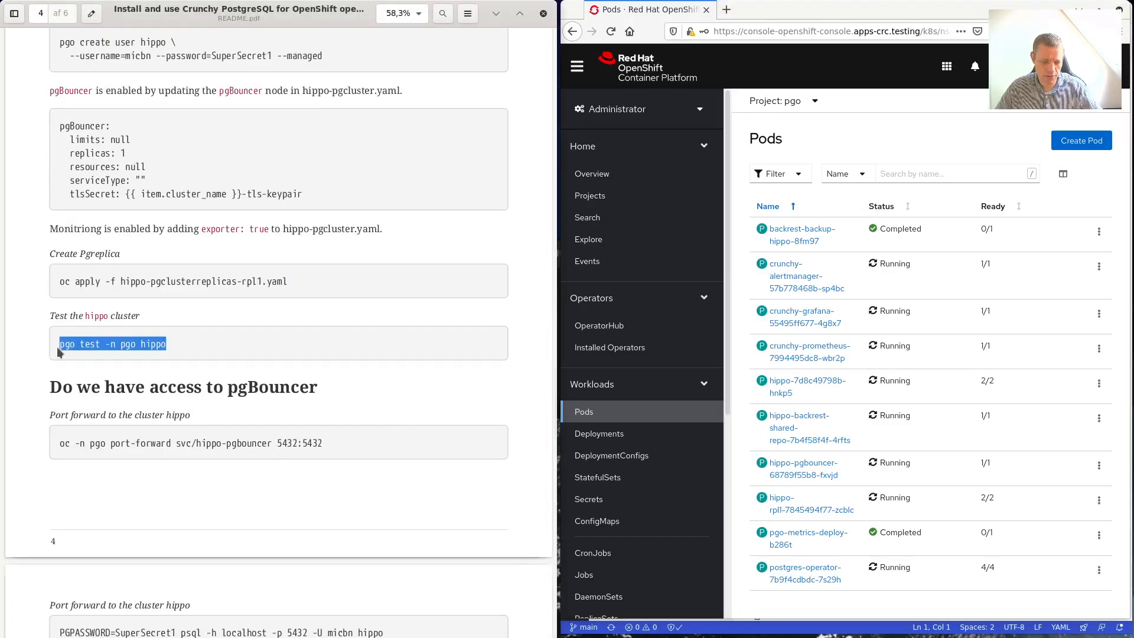
key("ctrl+alt+t")
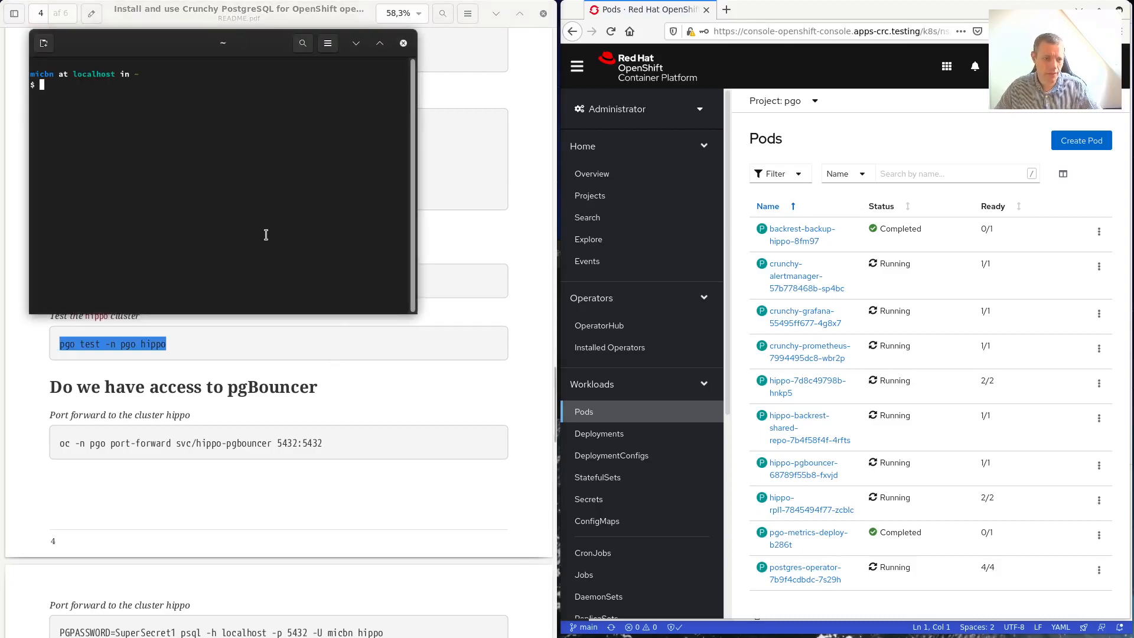
key("ctrl+shift+v")
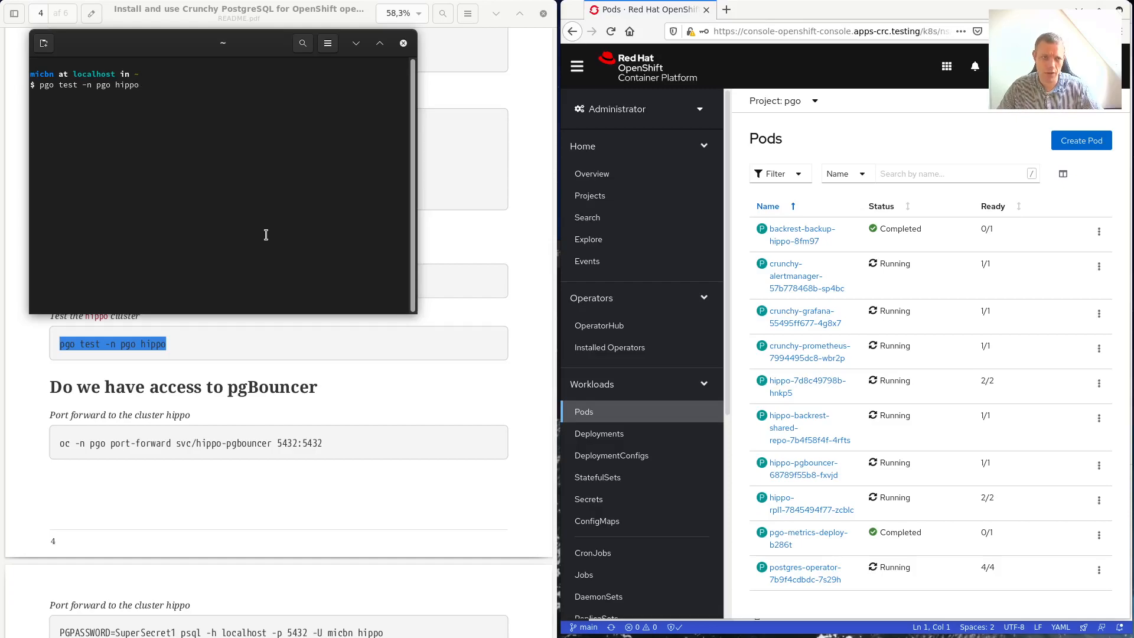
key("Return")
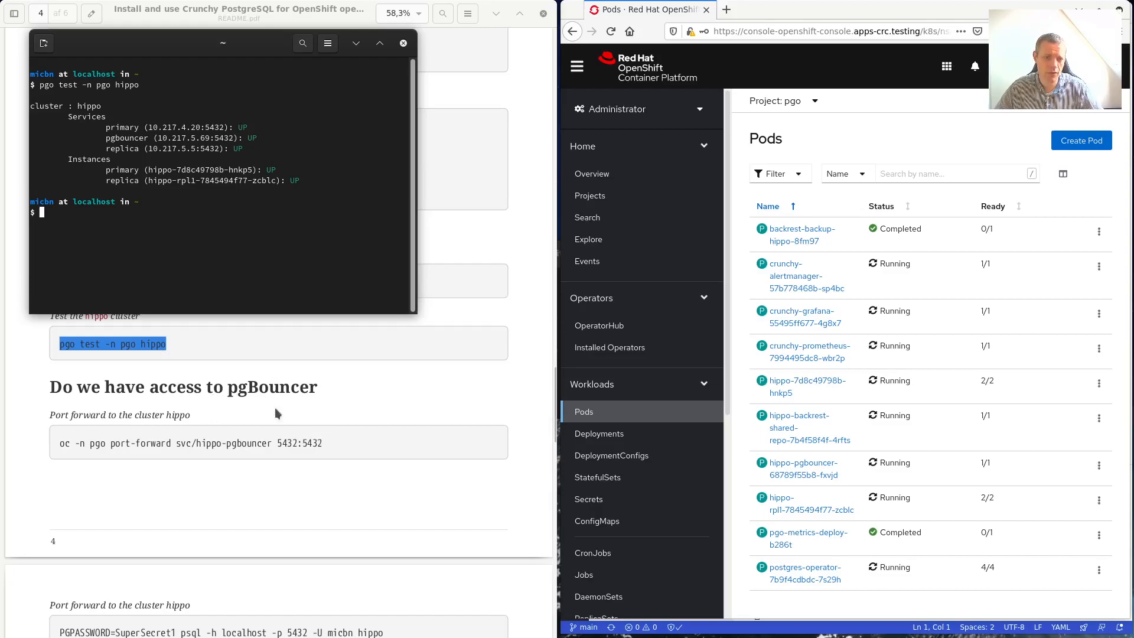
Forward local port 5432 to svc/hippo-pgbouncer and move the forwarding terminal aside.
left_click_drag(256, 39, 846, 86)
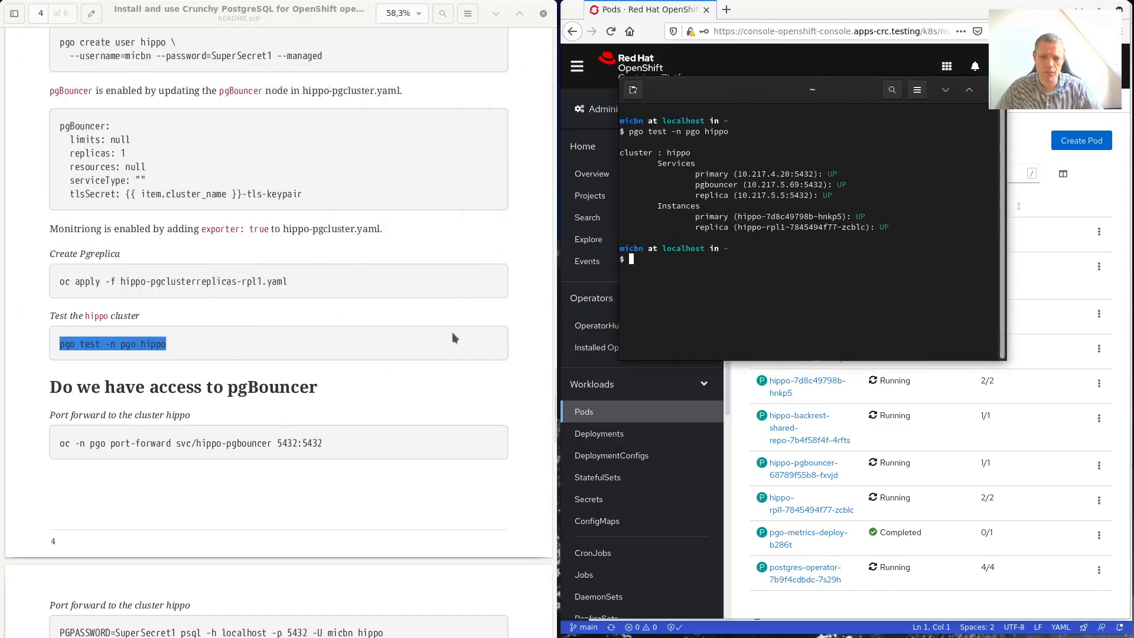
left_click(248, 437)
left_click_drag(324, 442, 31, 447)
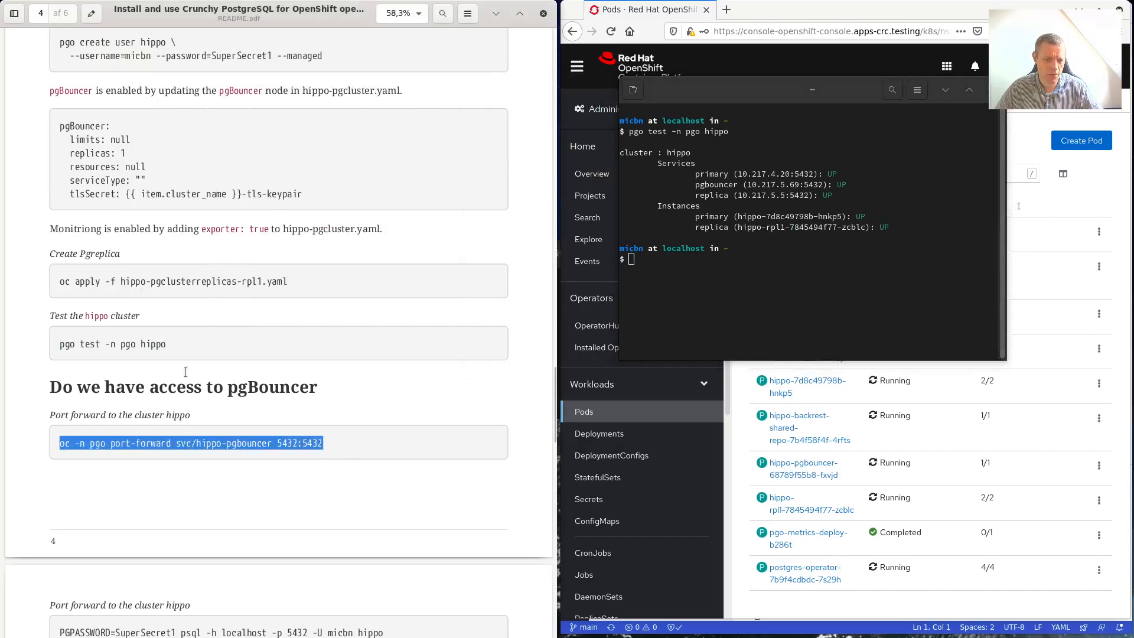
right_click(823, 287)
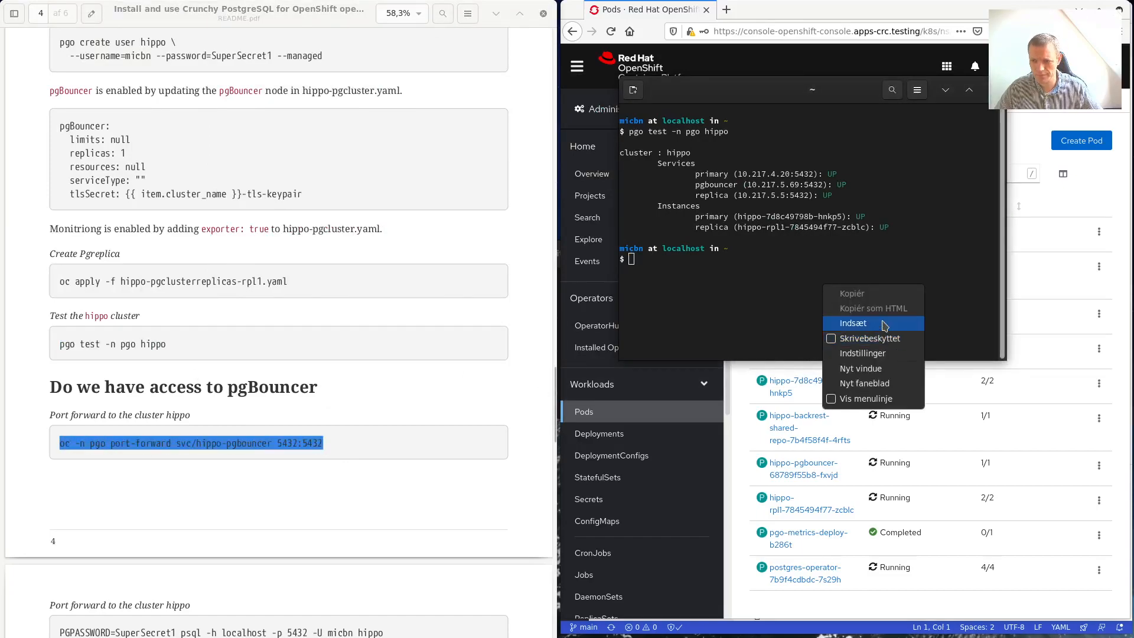
left_click(853, 323)
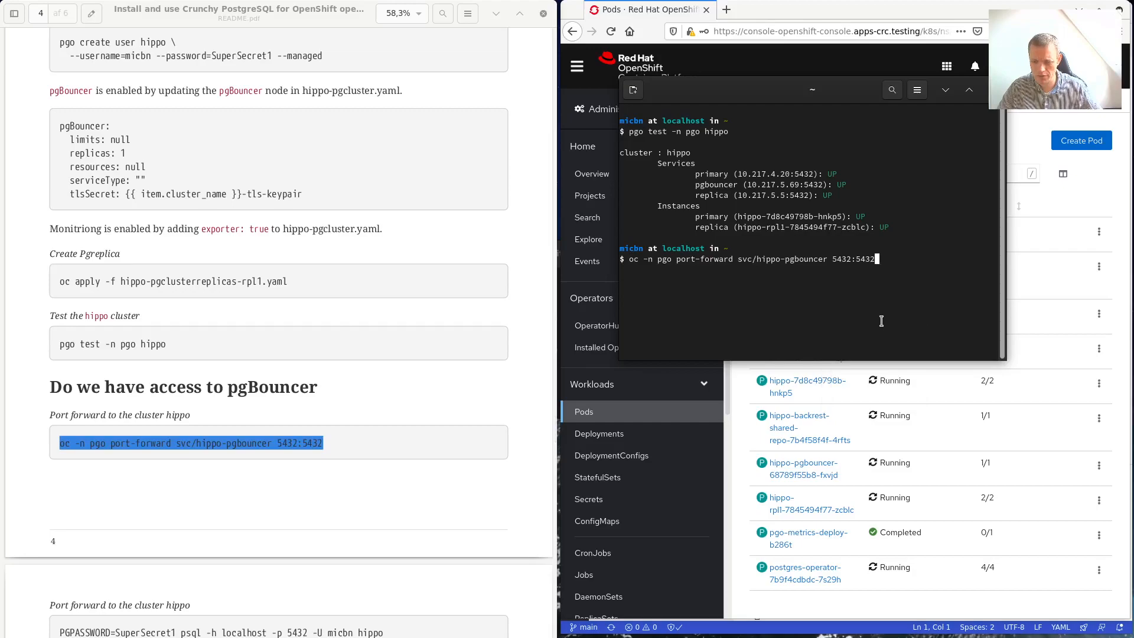
key("Return")
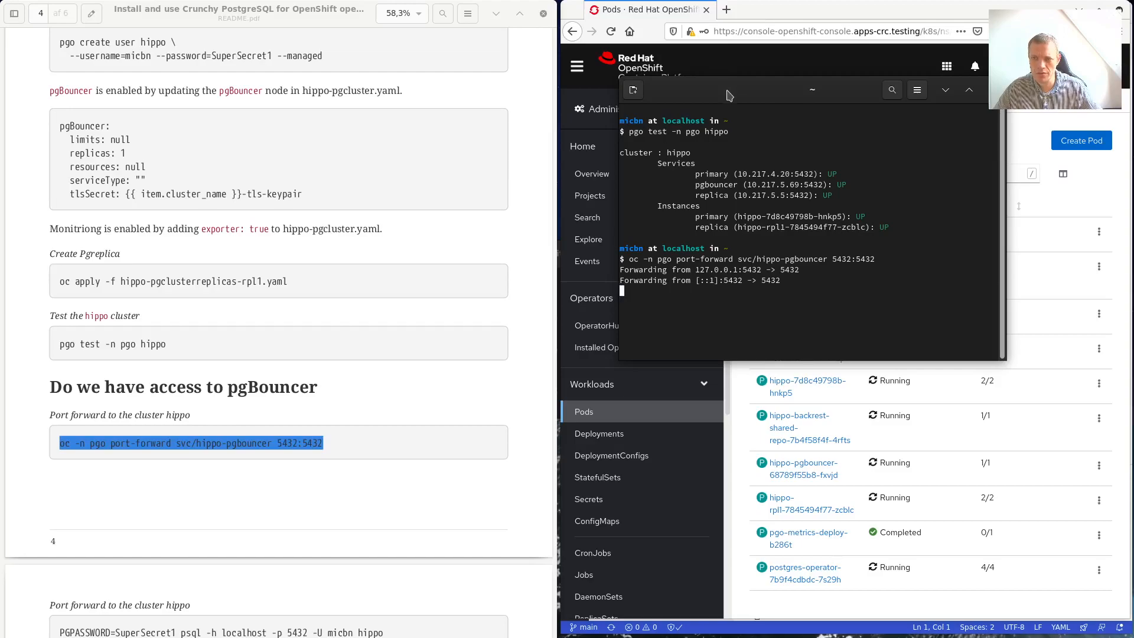
left_click_drag(729, 95, 0, 144)
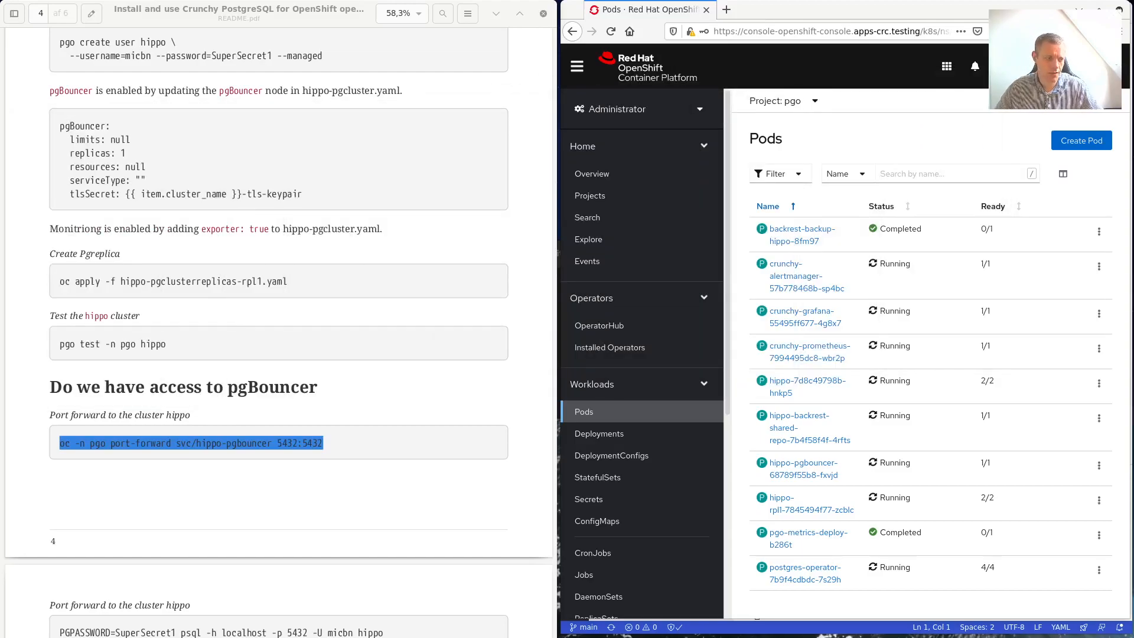
Copy the port-forward command from the guide and run it again in the terminal.
left_click_drag(458, 93, 743, 120)
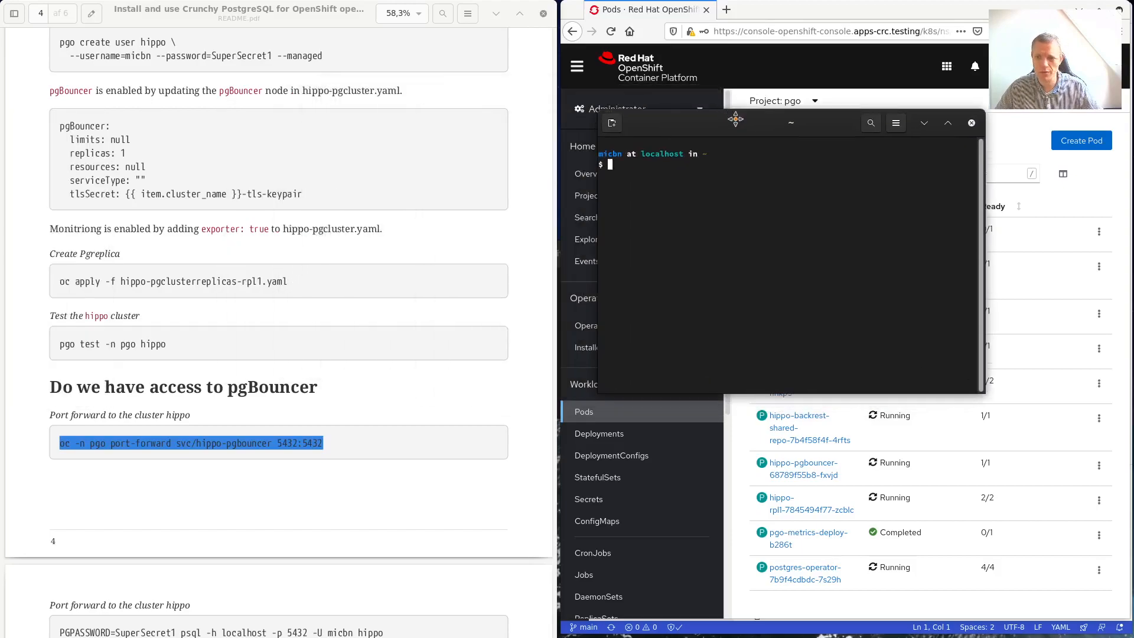
scroll(280, 520, "down", 3)
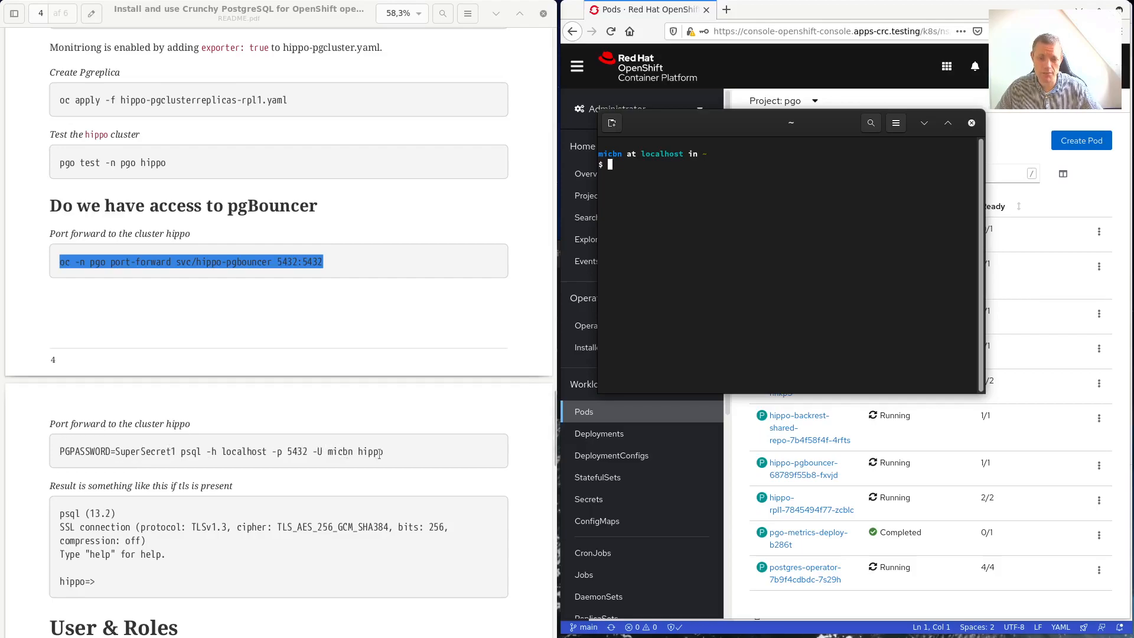
left_click_drag(385, 452, 60, 451)
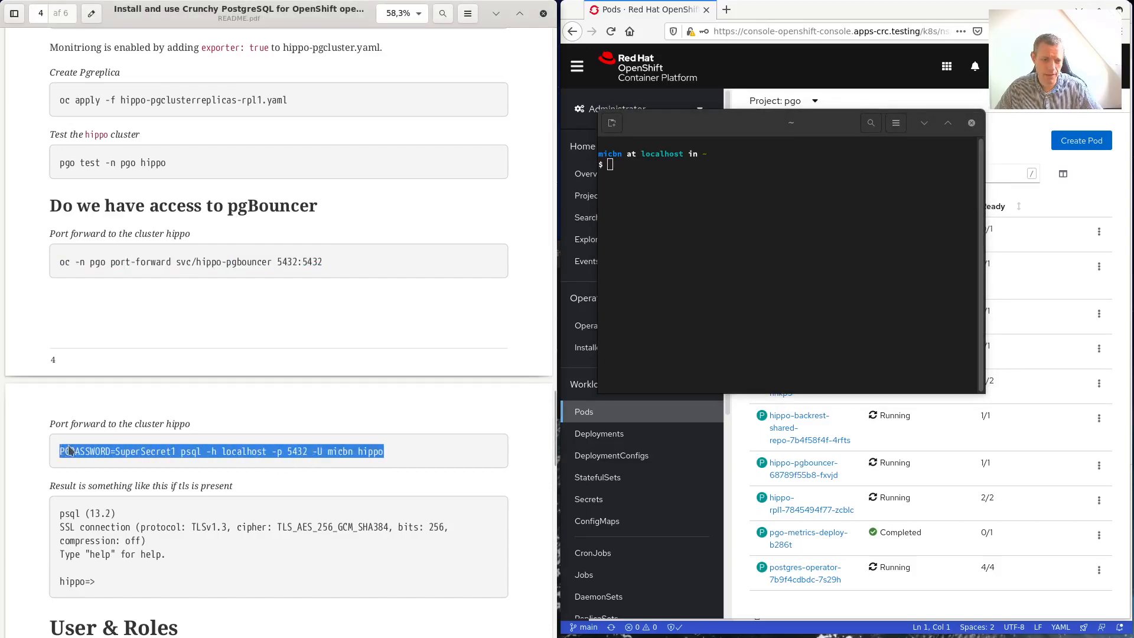
right_click(68, 448)
left_click(110, 513)
right_click(722, 295)
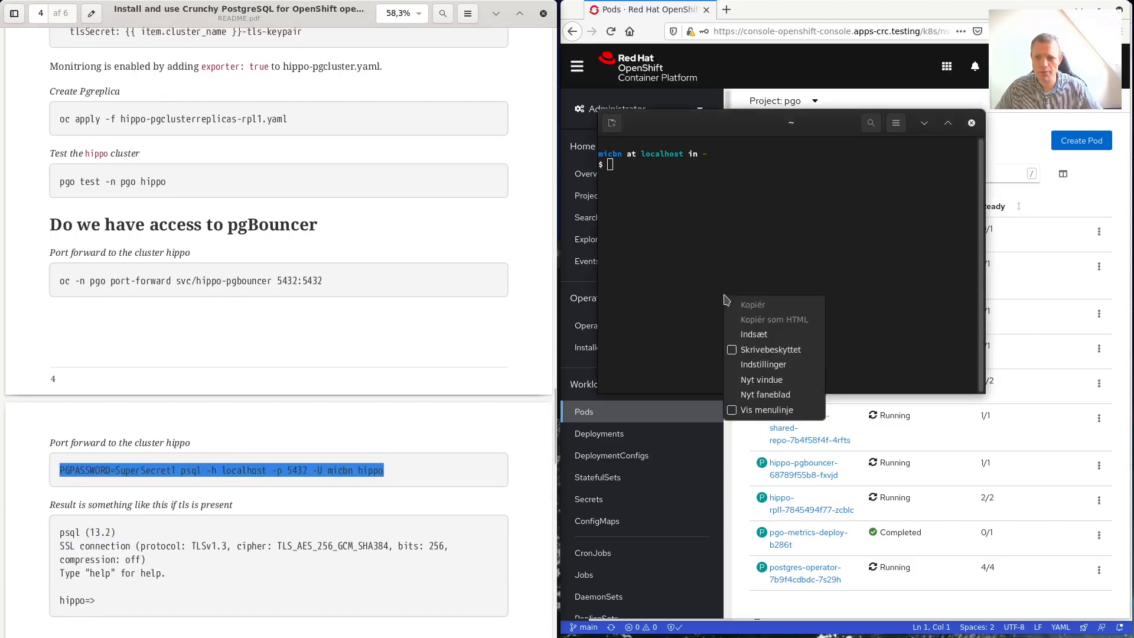
left_click(754, 329)
key("Return")
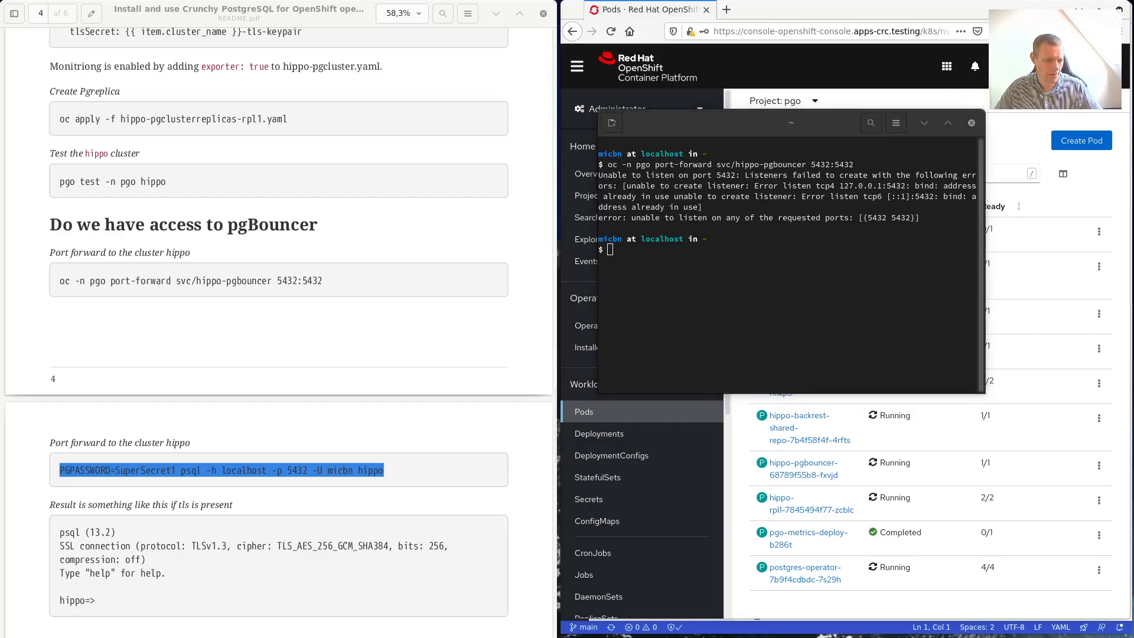
Run the guide's PGPASSWORD psql command to connect to hippo on localhost port 5432.
left_click(377, 467)
left_click_drag(384, 469, 41, 469)
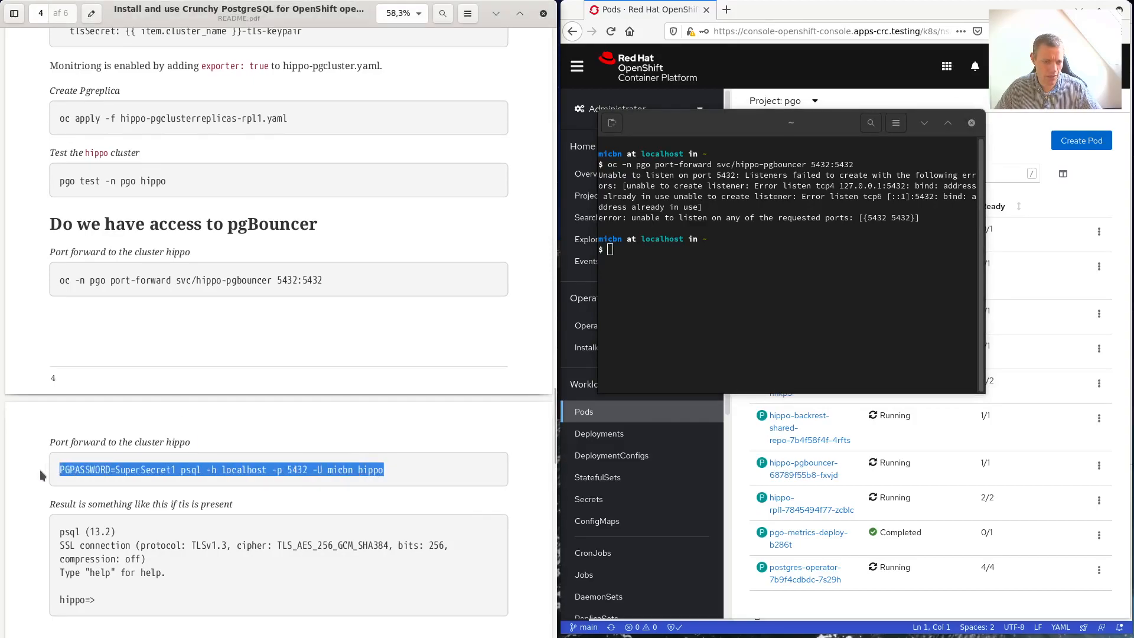
right_click(61, 471)
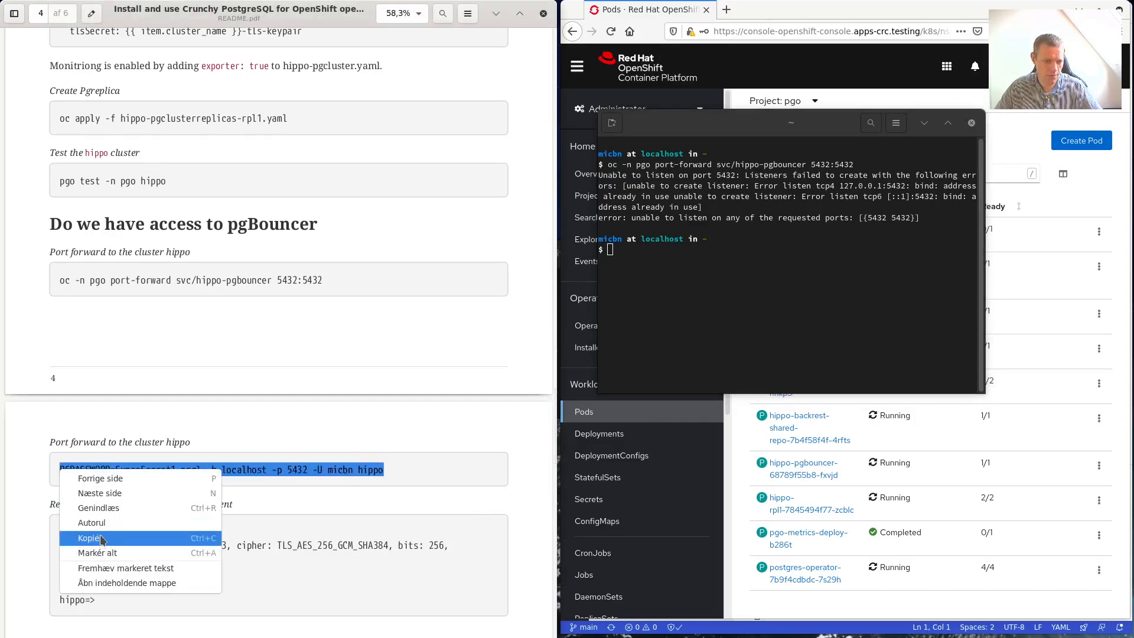
left_click(94, 539)
right_click(748, 270)
left_click(802, 310)
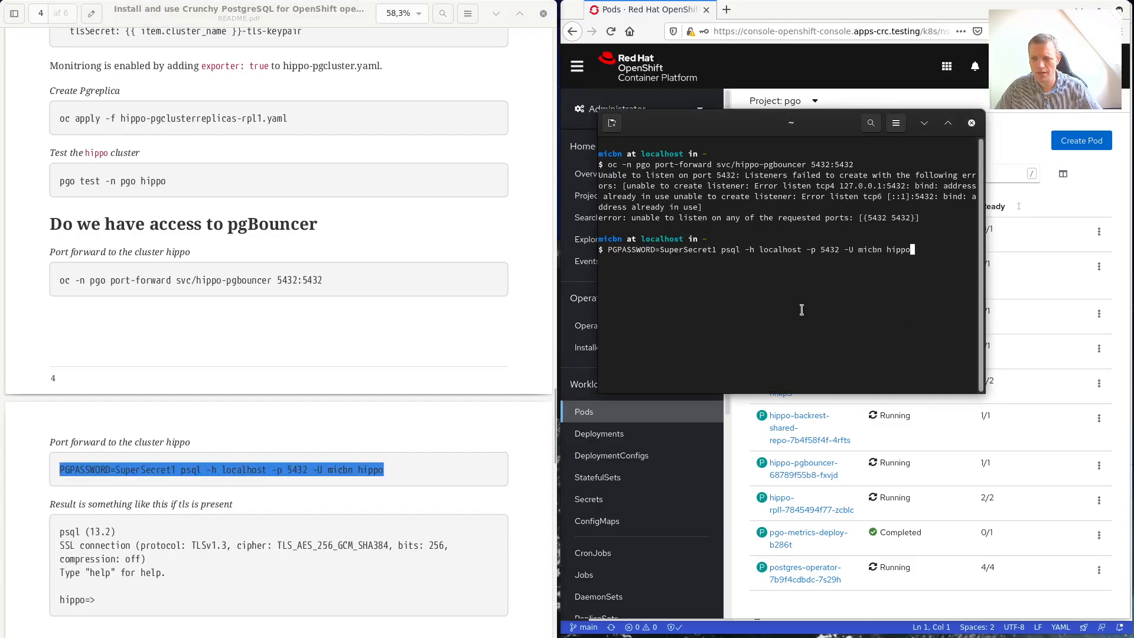
key("Return")
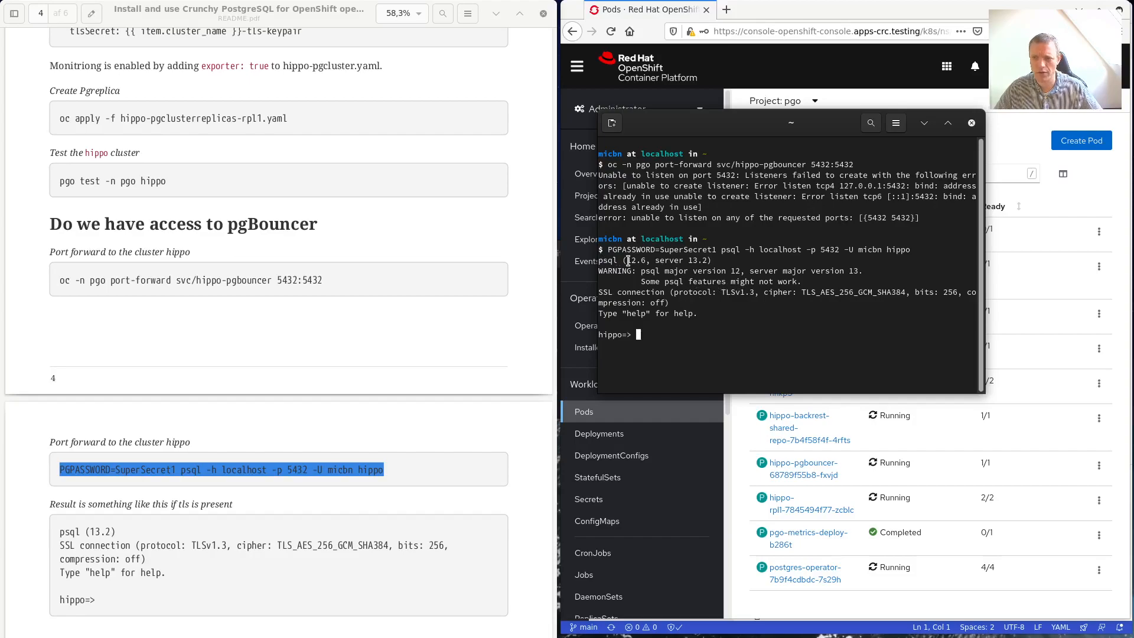
Quit psql with \q and run pgo show user hippo --show-system-accounts from the guide.
scroll(304, 345, "down", 5)
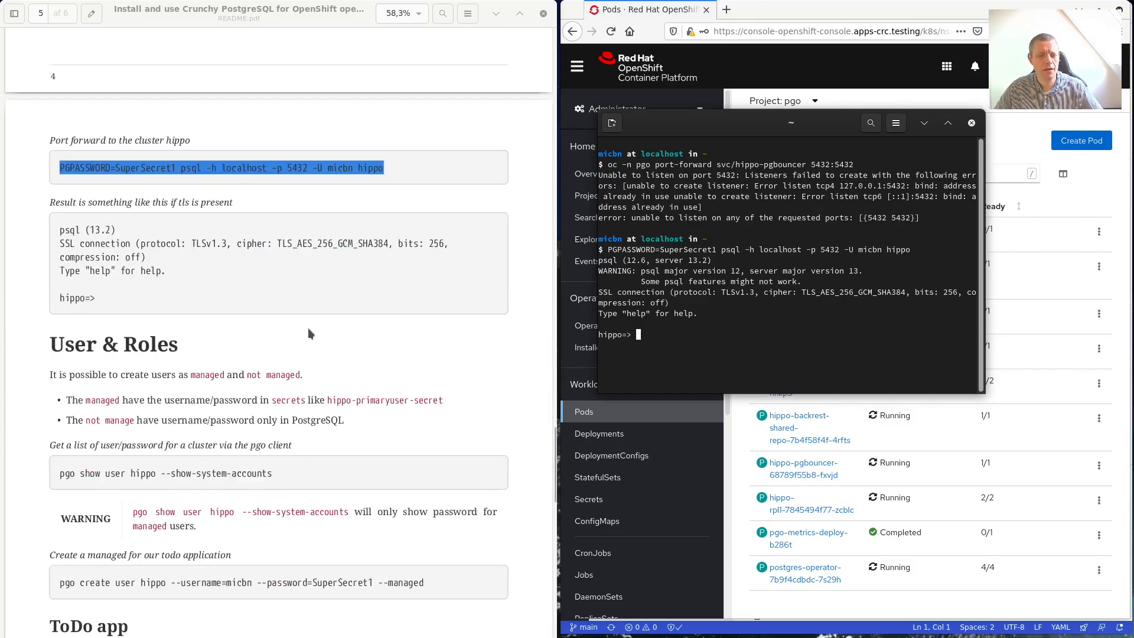
scroll(307, 329, "down", 1)
scroll(283, 309, "down", 3)
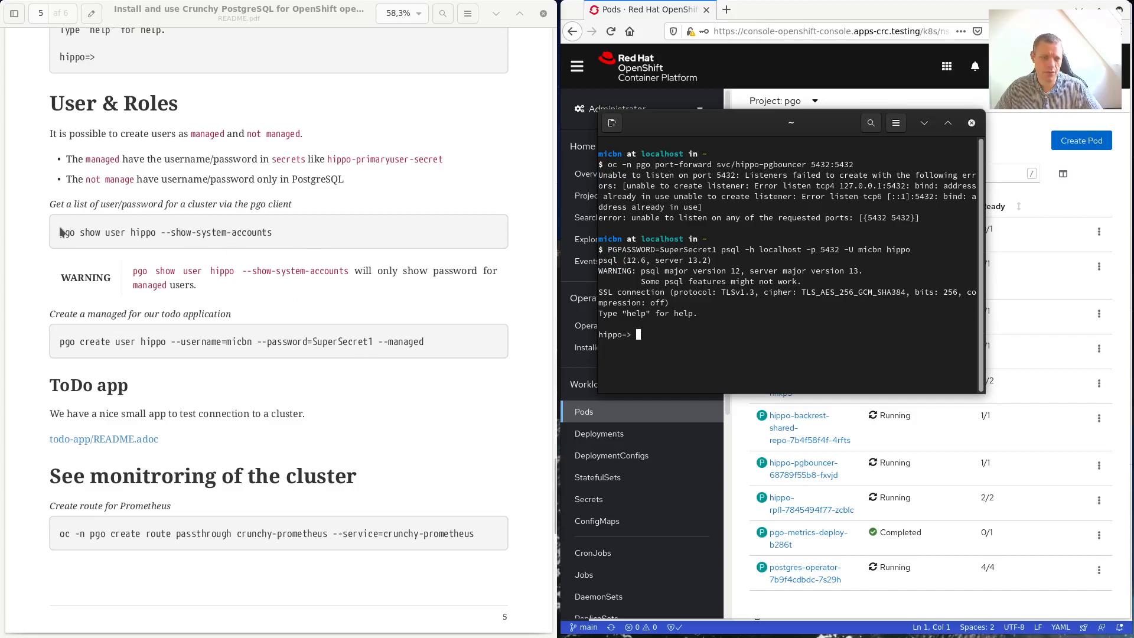
left_click_drag(61, 234, 280, 232)
right_click(739, 313)
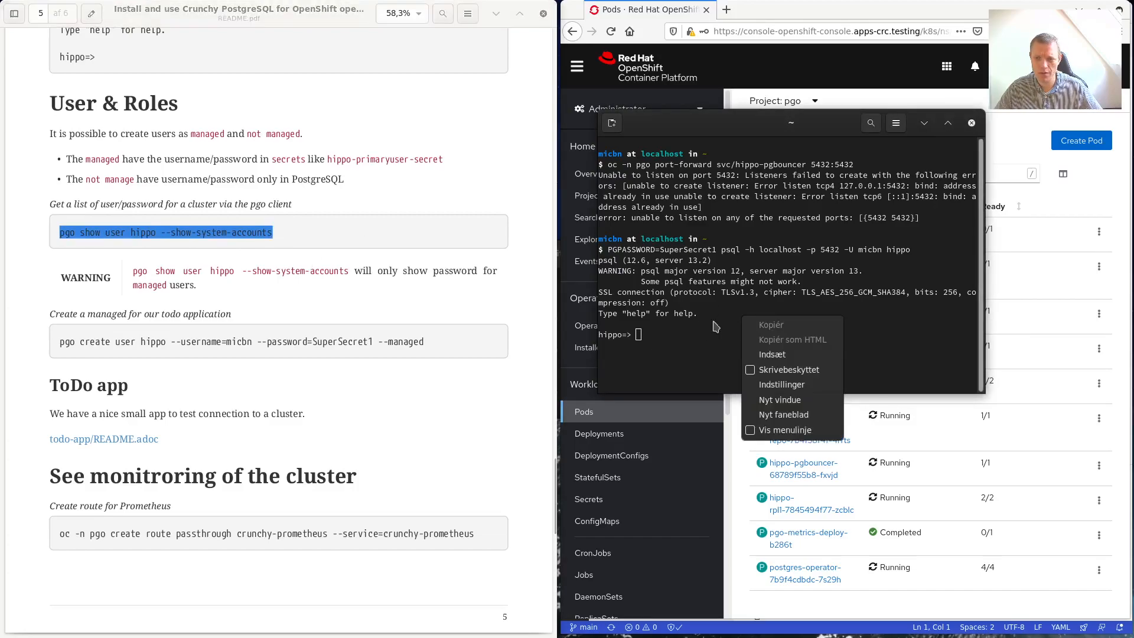
left_click(700, 323)
type("\\")
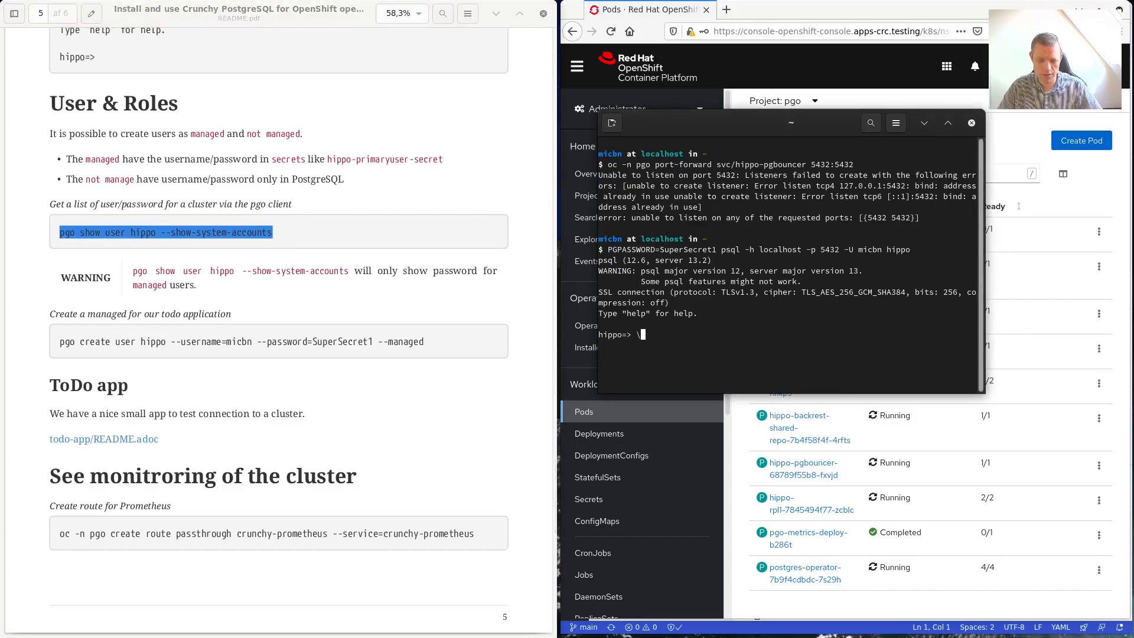
type("q")
key("Return")
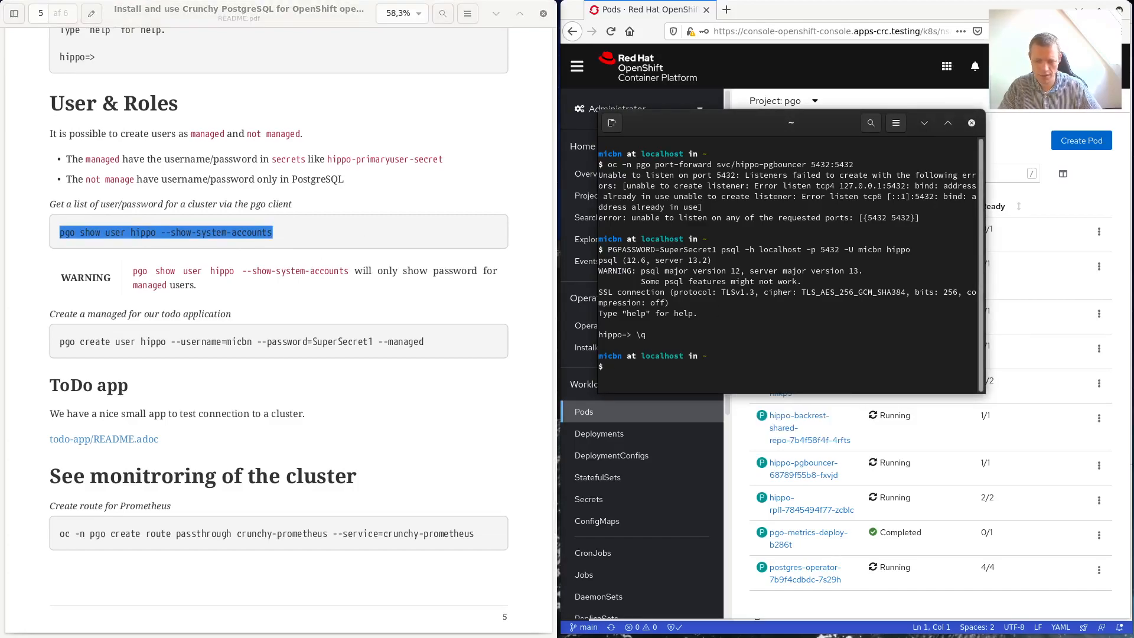
key("ctrl+shift+v")
key("Return")
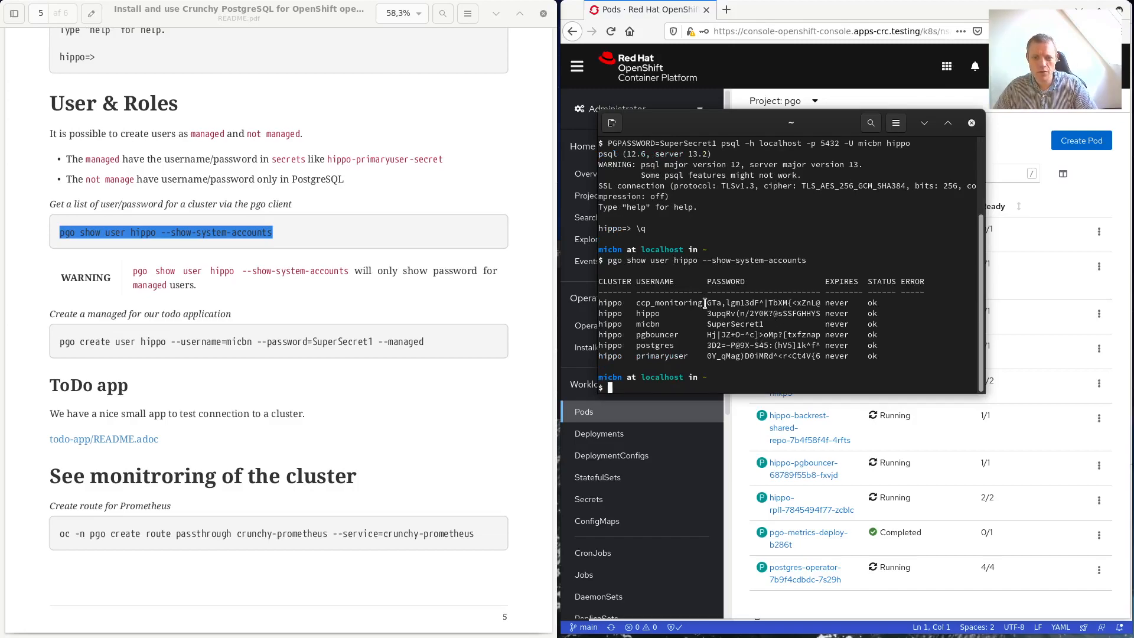
Bring the ToDo app README PDF into view beside the terminal.
left_click_drag(60, 341, 439, 339)
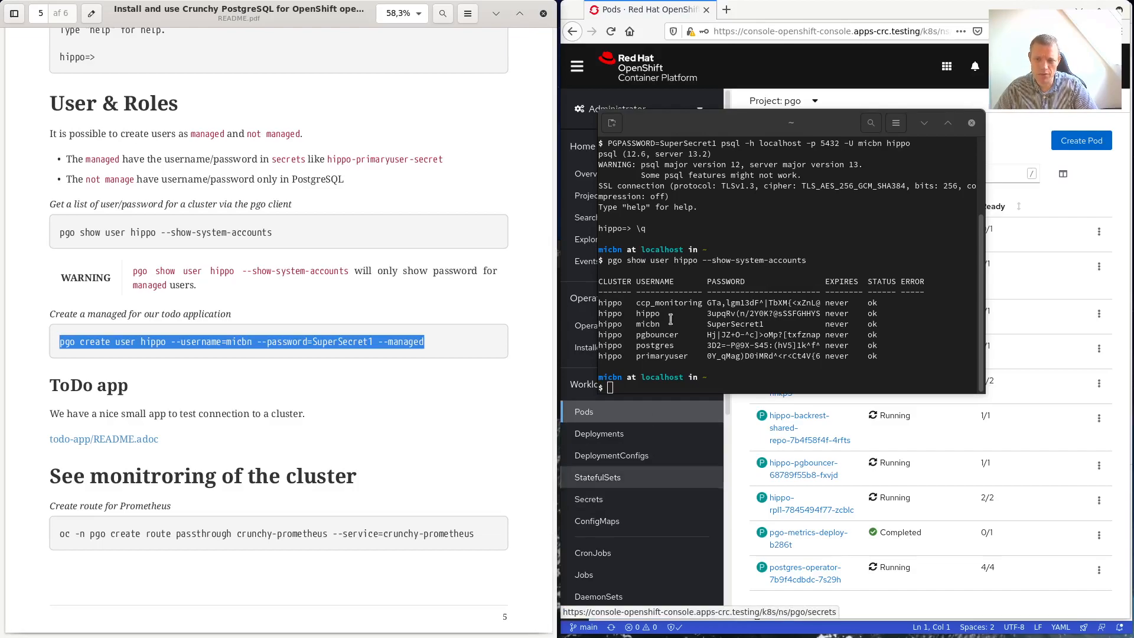
left_click(644, 325)
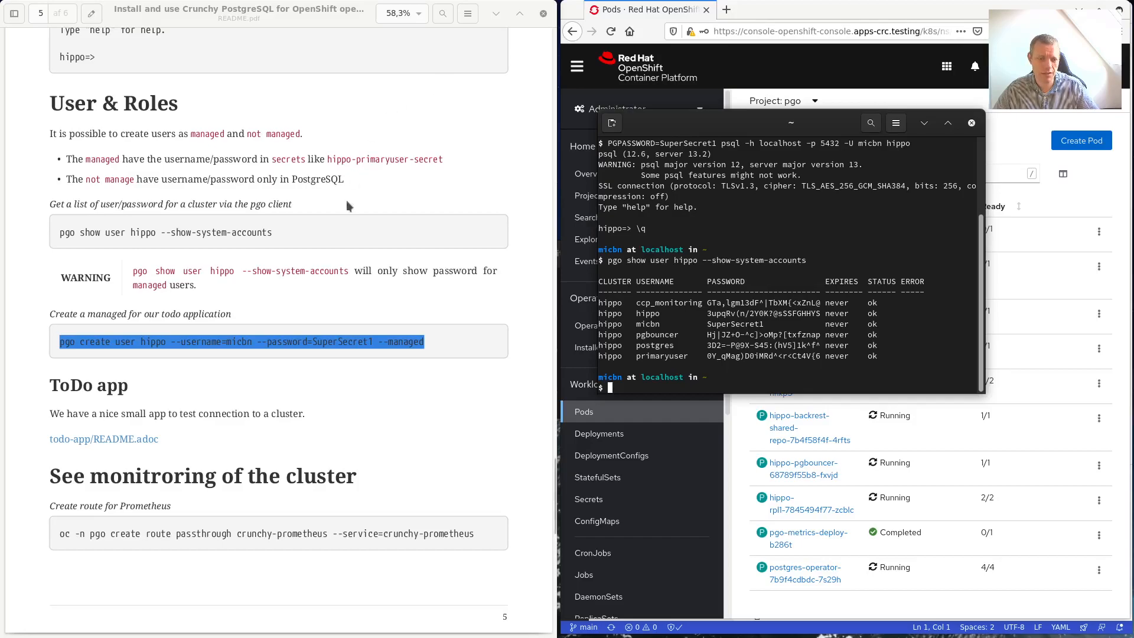
key("super")
left_click(319, 226)
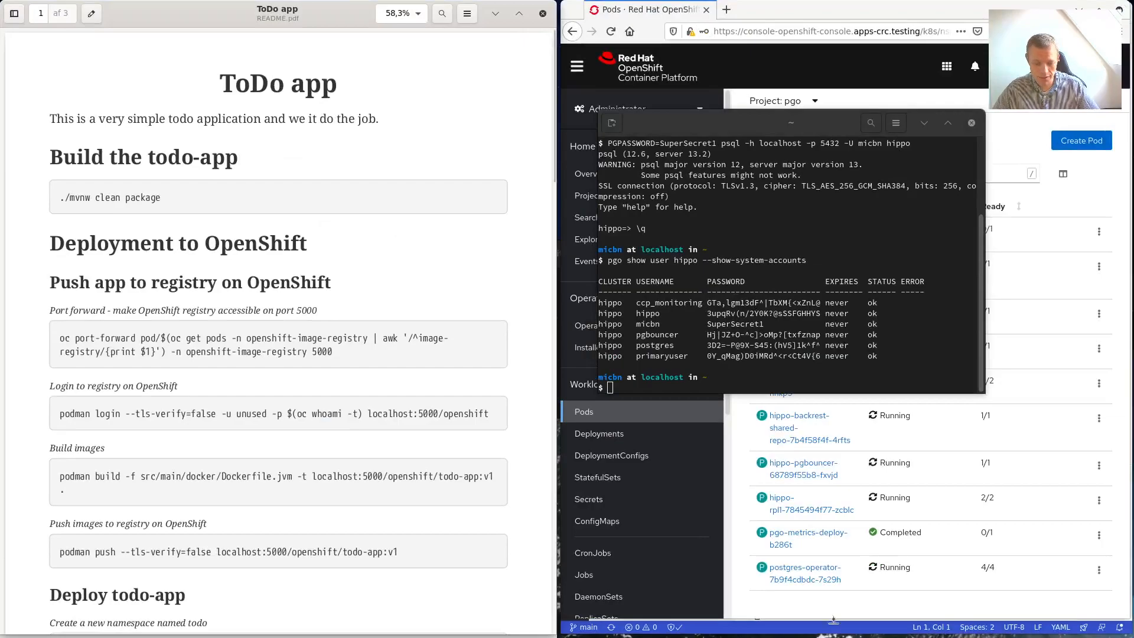
Back in VS Code, close both editor tabs, expand todo-app and enlarge the terminal panel.
key("super")
left_click(841, 406)
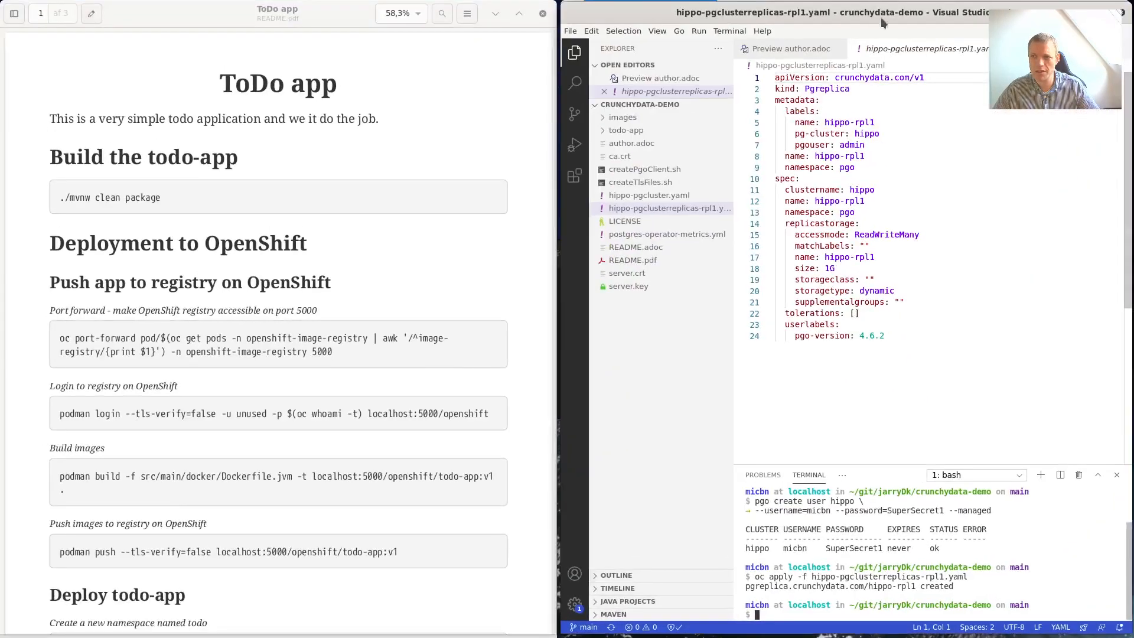
key("ctrl+w")
left_click(837, 48)
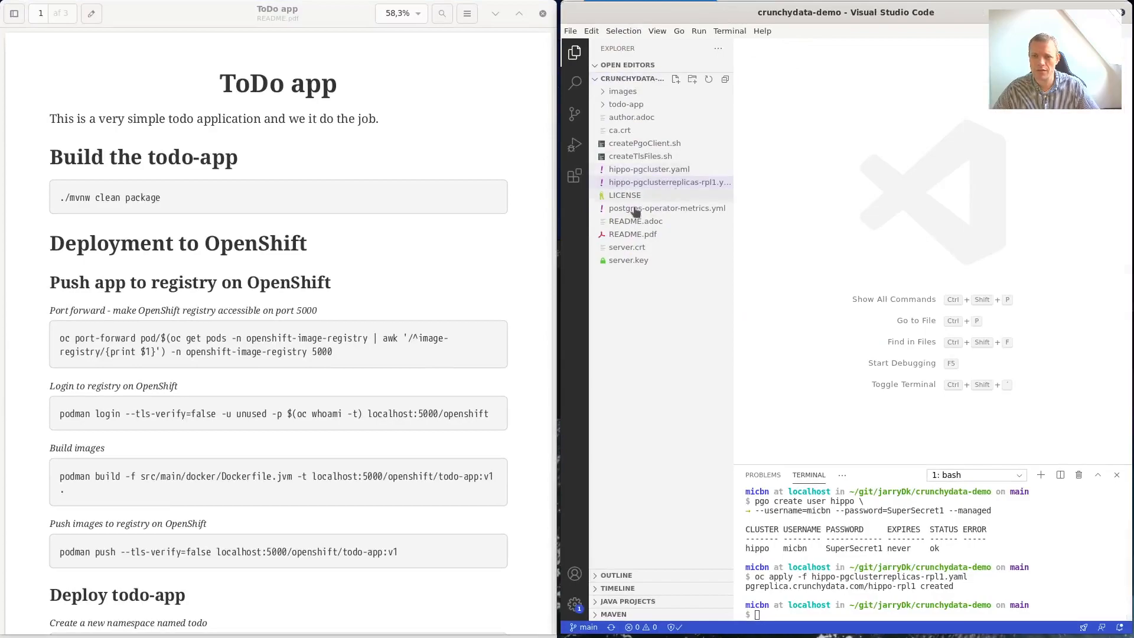
left_click(631, 107)
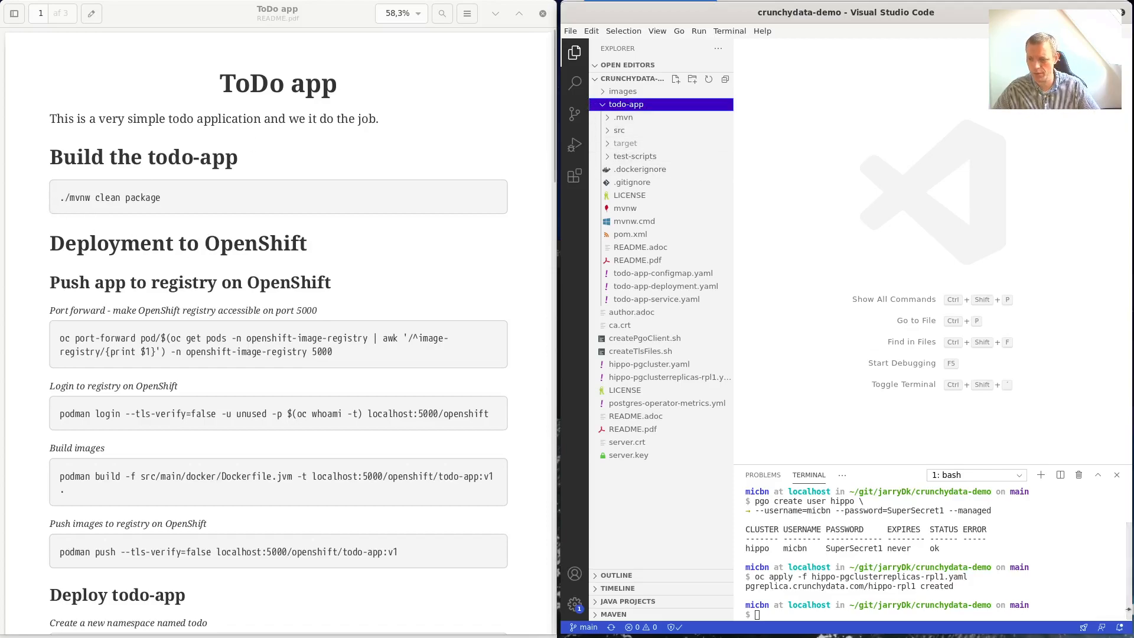
left_click_drag(1000, 460, 1013, 249)
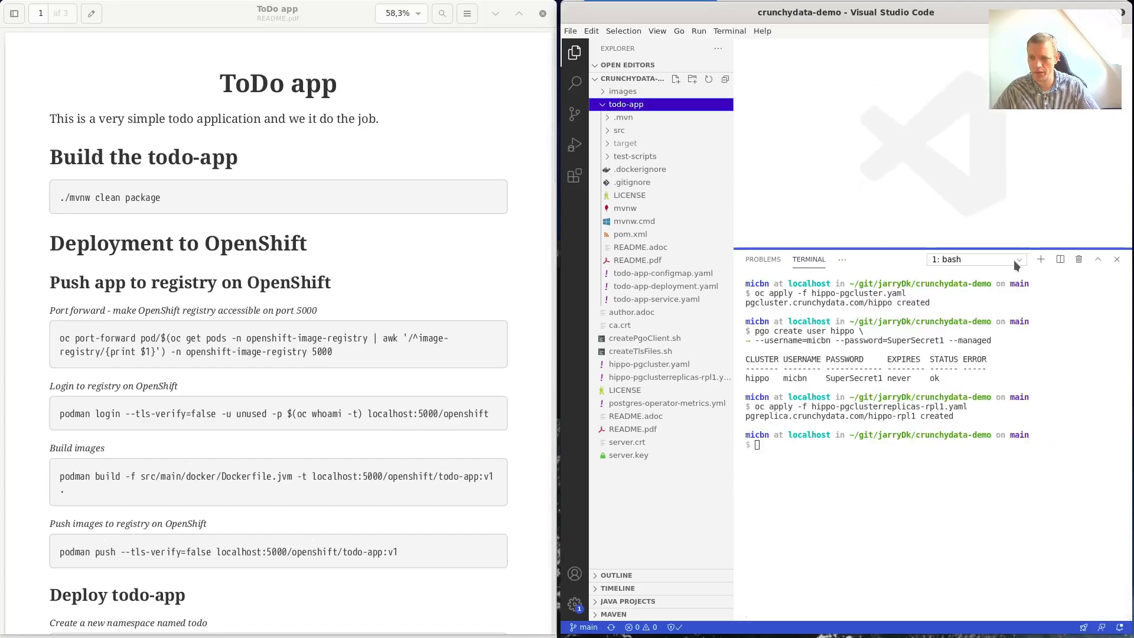
Clear the terminal with reset and change into the todo-app folder.
left_click(866, 464)
type("rest")
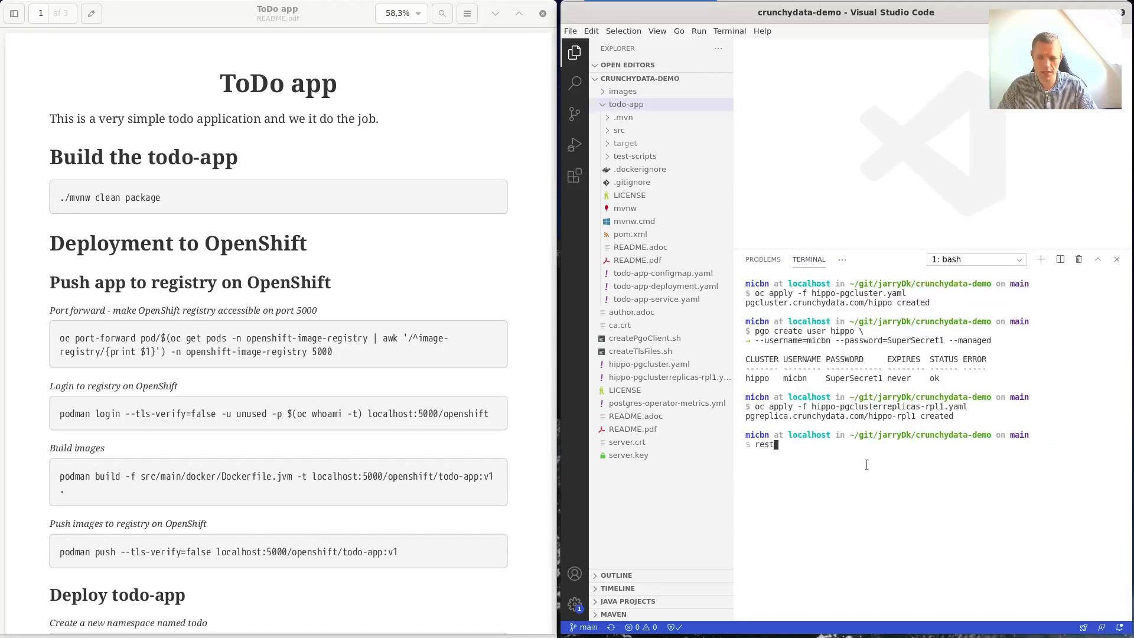
key("BackSpace")
type("et")
key("Return")
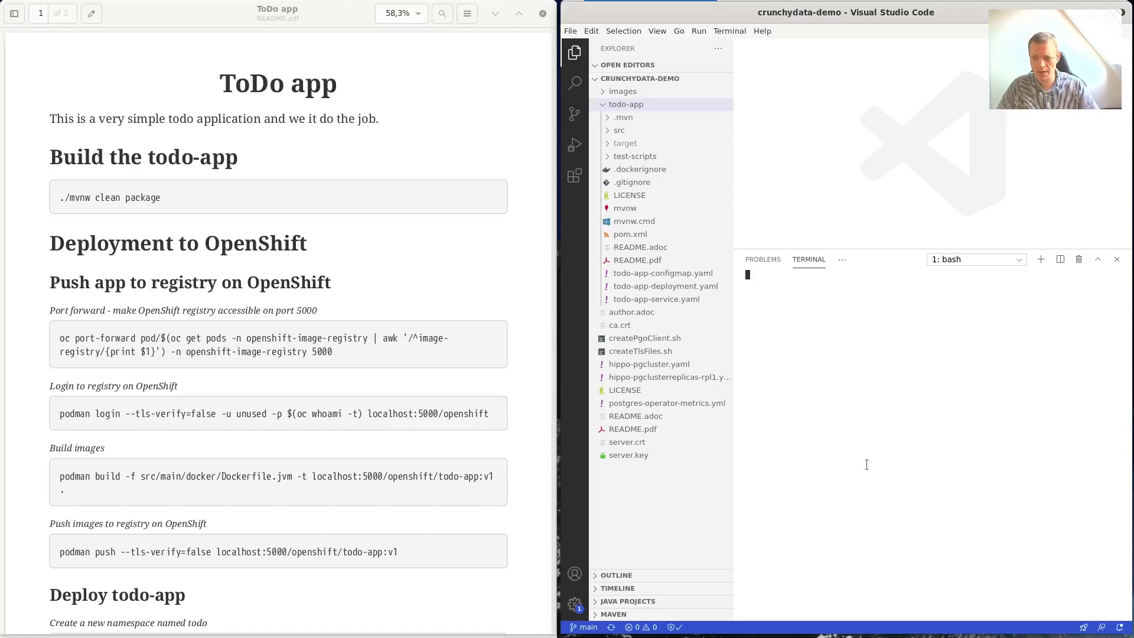
type("cd t")
key("Tab")
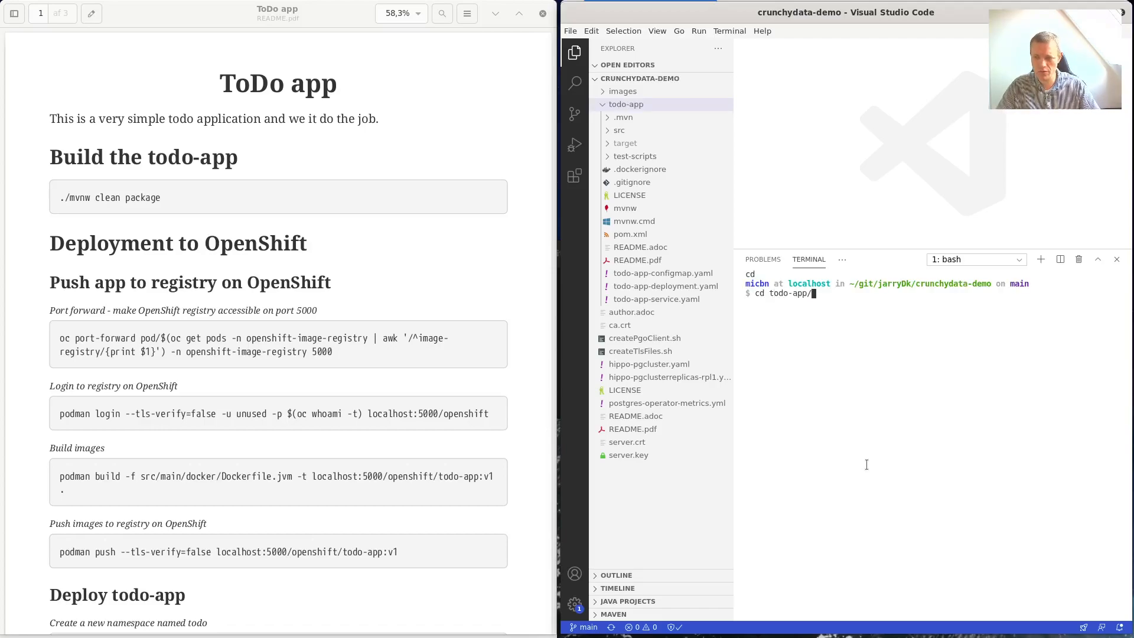
key("Return")
key("Up")
key("Up")
key("Return")
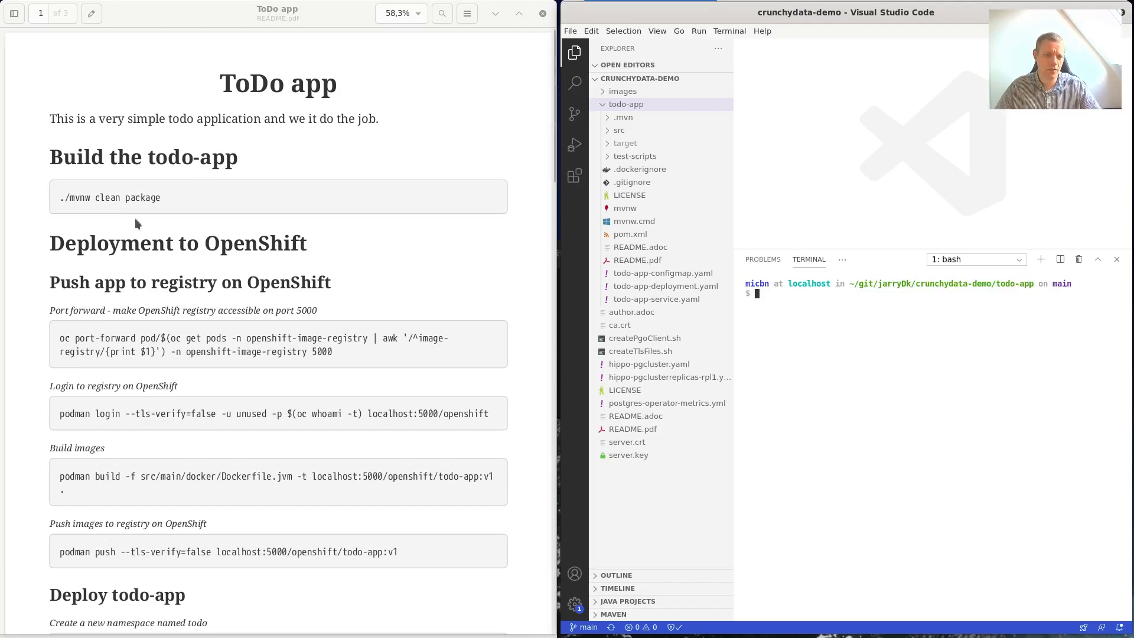
Build the app with ./mvnw clean package copied from the README.
left_click_drag(65, 198, 161, 198)
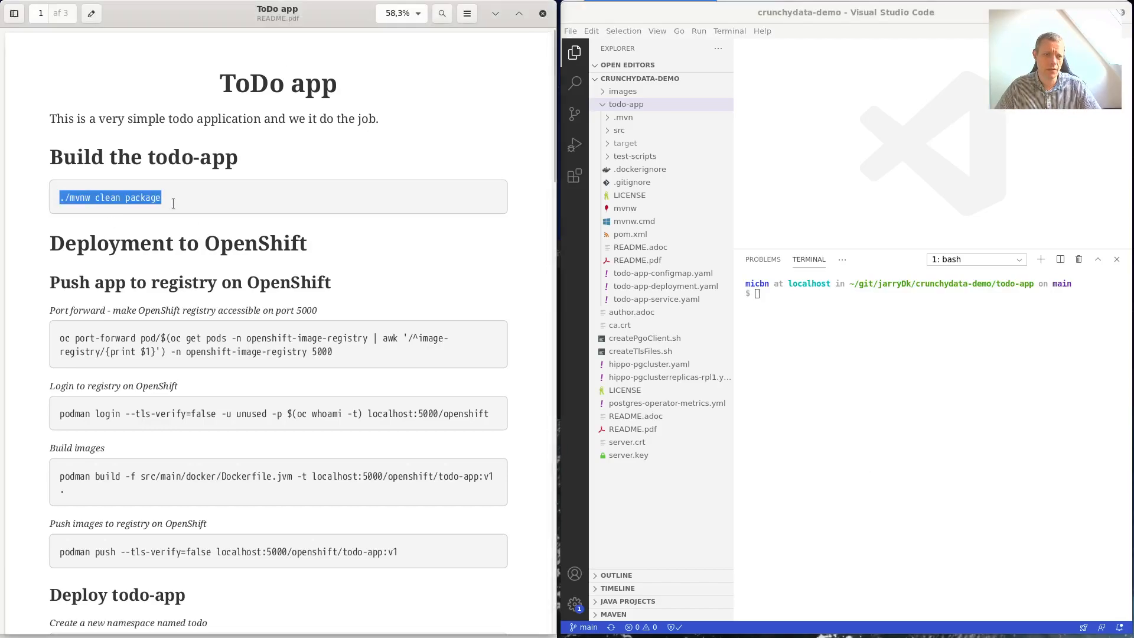
right_click(866, 303)
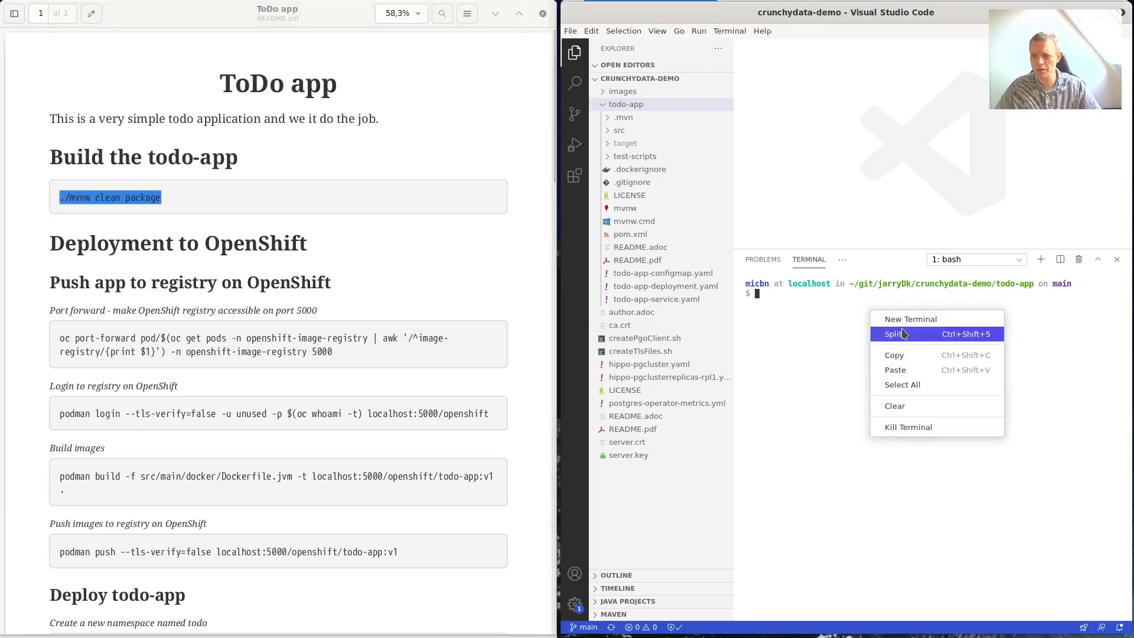
left_click(907, 369)
key("Return")
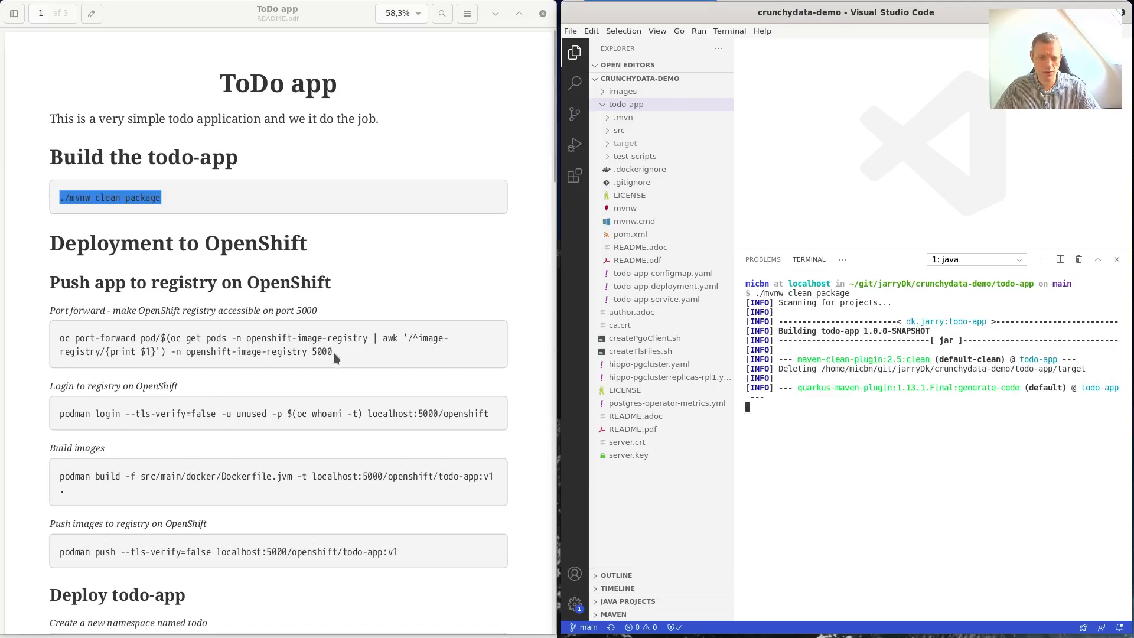
Copy the oc port-forward command for the image registry from the README.
left_click_drag(334, 353, 60, 338)
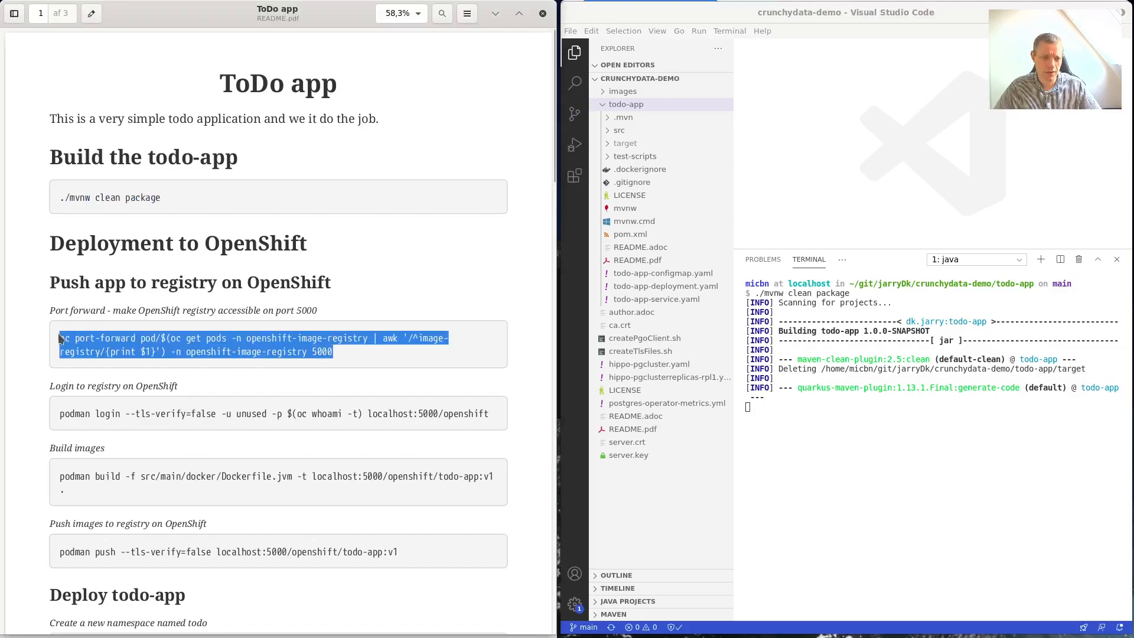
right_click(79, 343)
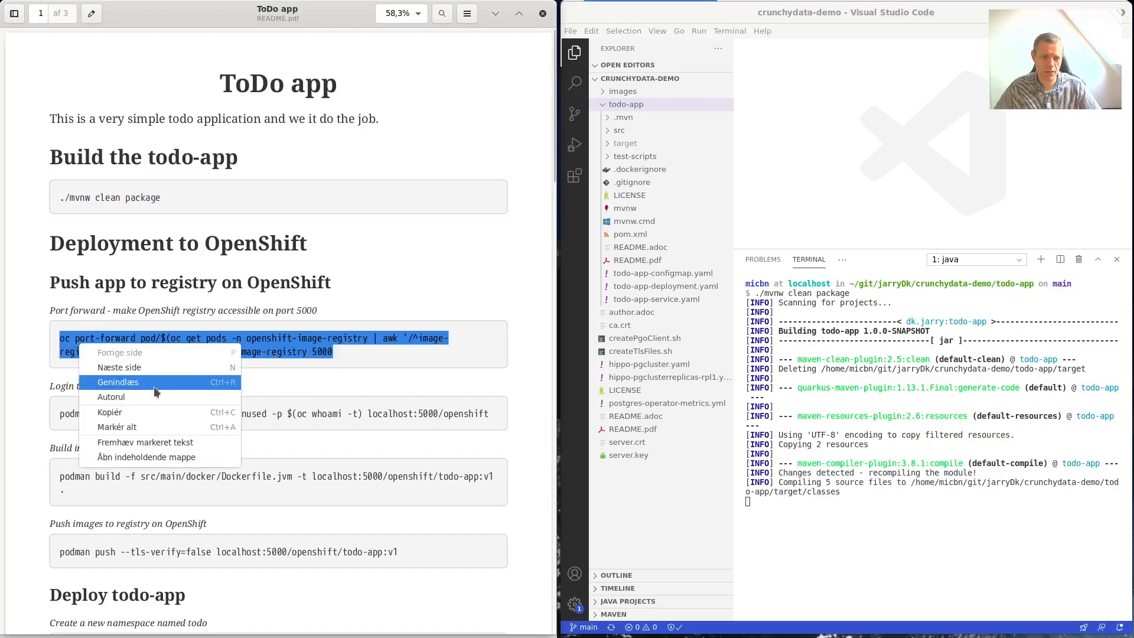
left_click(161, 413)
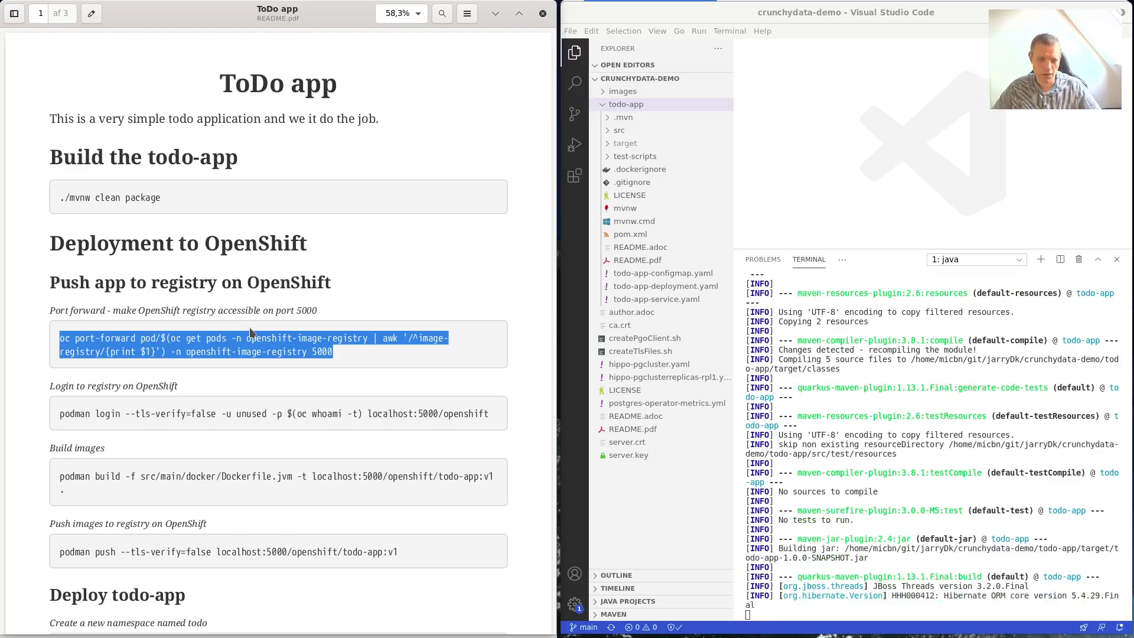
right_click(278, 351)
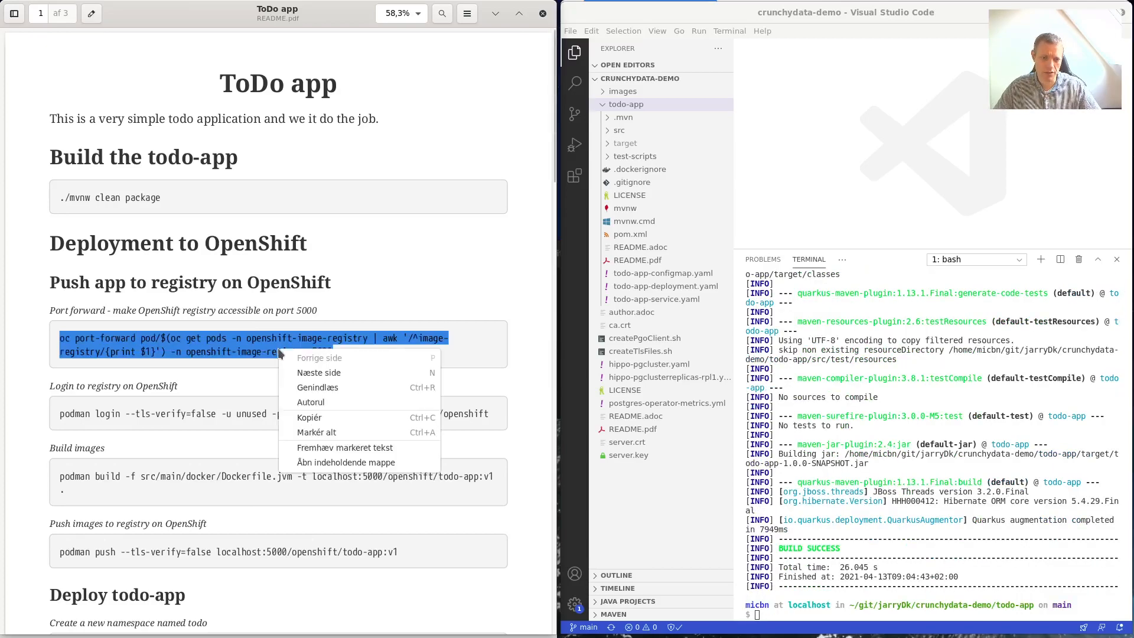
left_click(345, 417)
Run the copied oc port-forward command in a new terminal and inspect why it fails.
key("ctrl+alt+t")
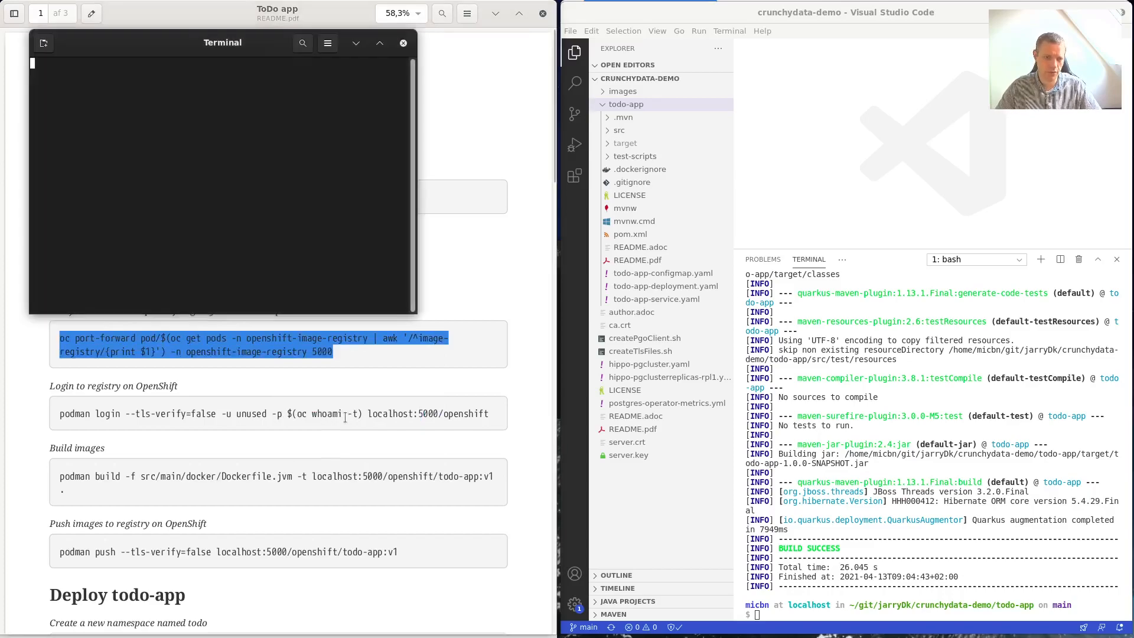
key("ctrl+shift+v")
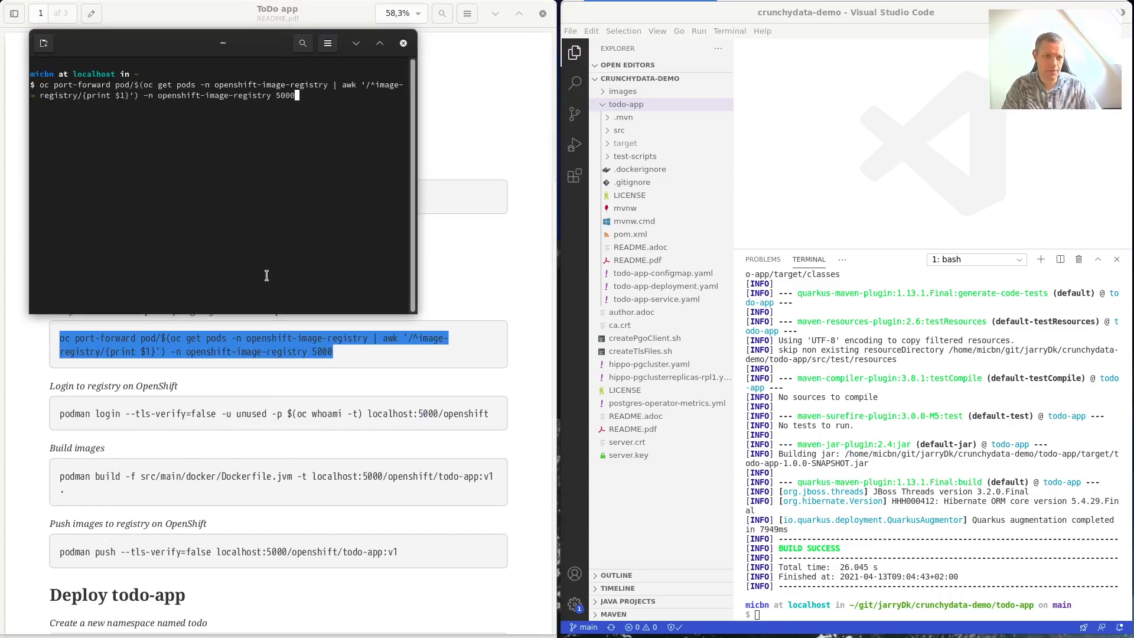
key("Return")
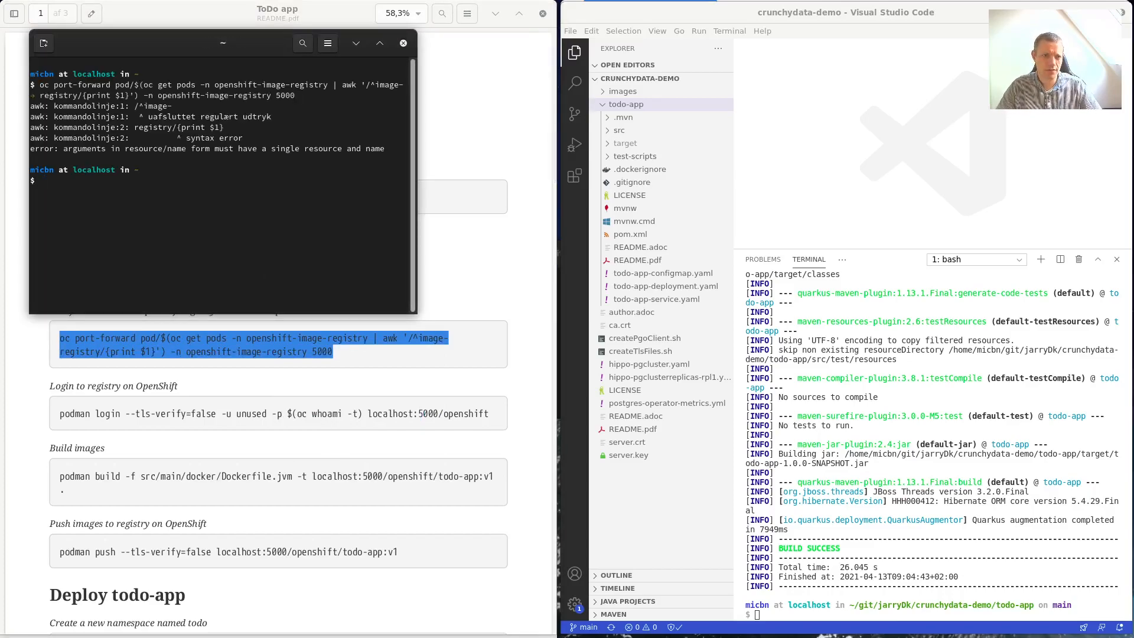
key("Up")
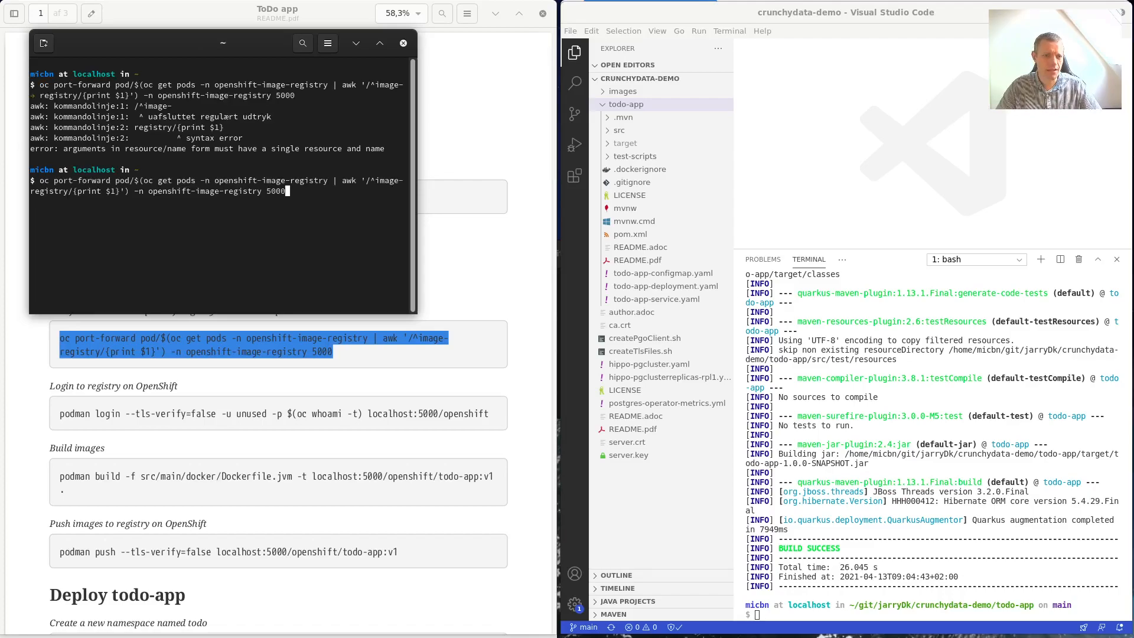
key("Left")
key("Left")
key("Left")
key("Left")
key("Left")
key("Left")
key("Left")
key("Left")
key("Left")
key("Left")
key("Left")
key("Left")
key("Left")
key("Left")
key("Left")
key("Left")
key("Left")
key("Left")
key("Left")
key("Left")
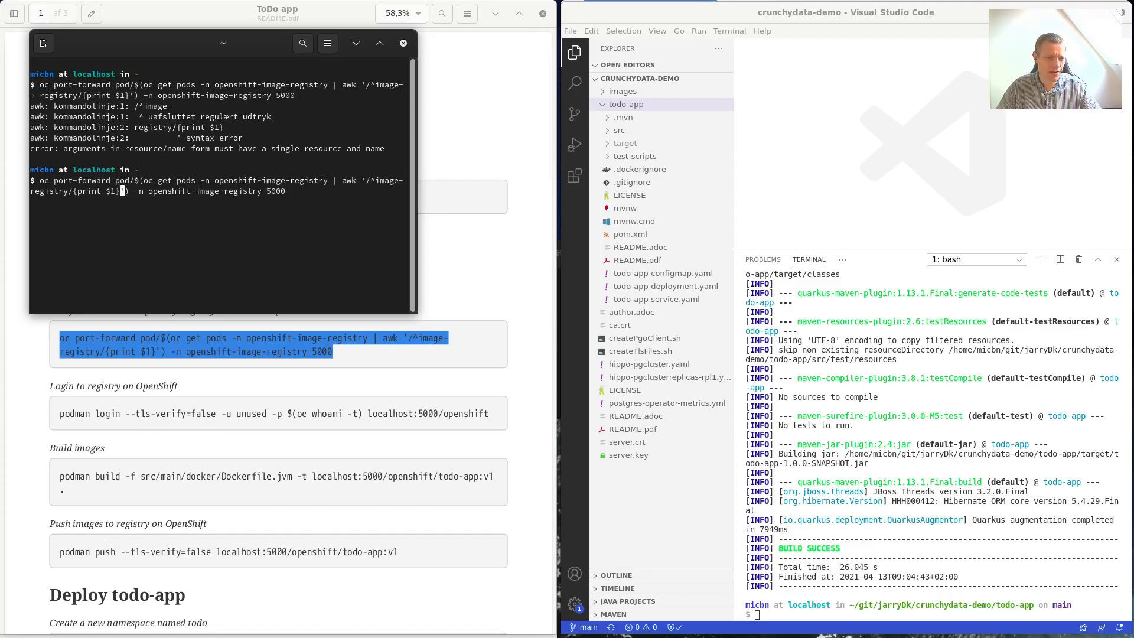
key("Left")
key("Left")
key("Left")
key("Left")
key("Left")
key("Left")
key("Left")
key("Left")
key("Left")
key("Left")
key("Left")
key("Left")
key("Left")
key("Left")
key("Left")
key("Left")
key("Left")
key("Left")
key("Left")
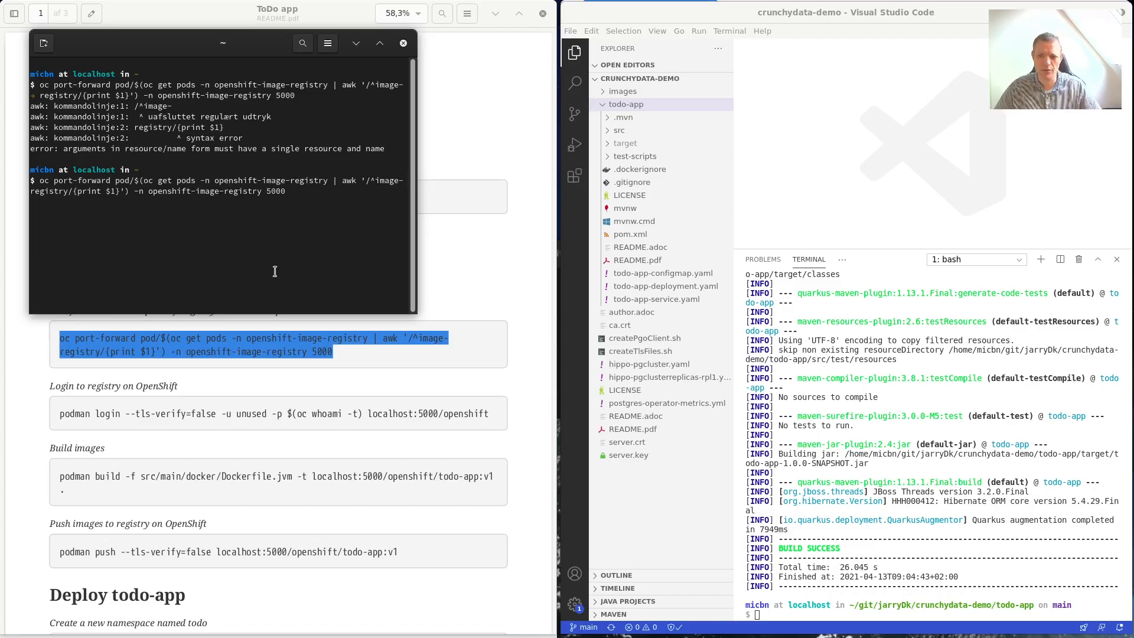
Rerun the port-forward using line 19 of README.adoc, forwarding port 5000, then move the terminal aside.
left_click(640, 248)
scroll(1010, 201, "down", 10)
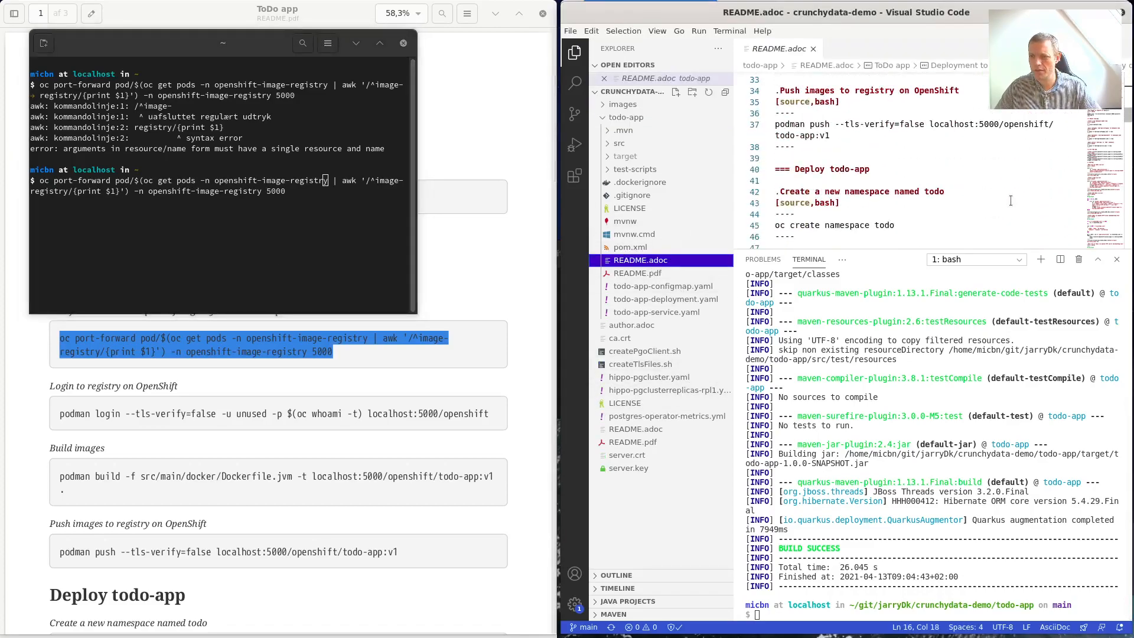
scroll(1010, 201, "down", 10)
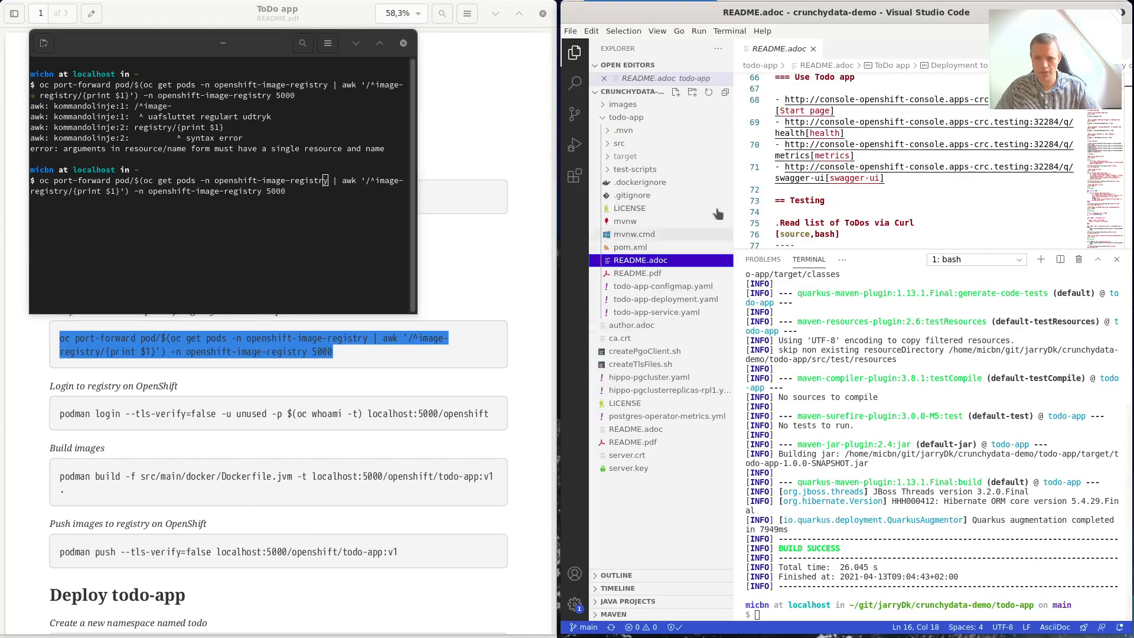
scroll(899, 131, "up", 10)
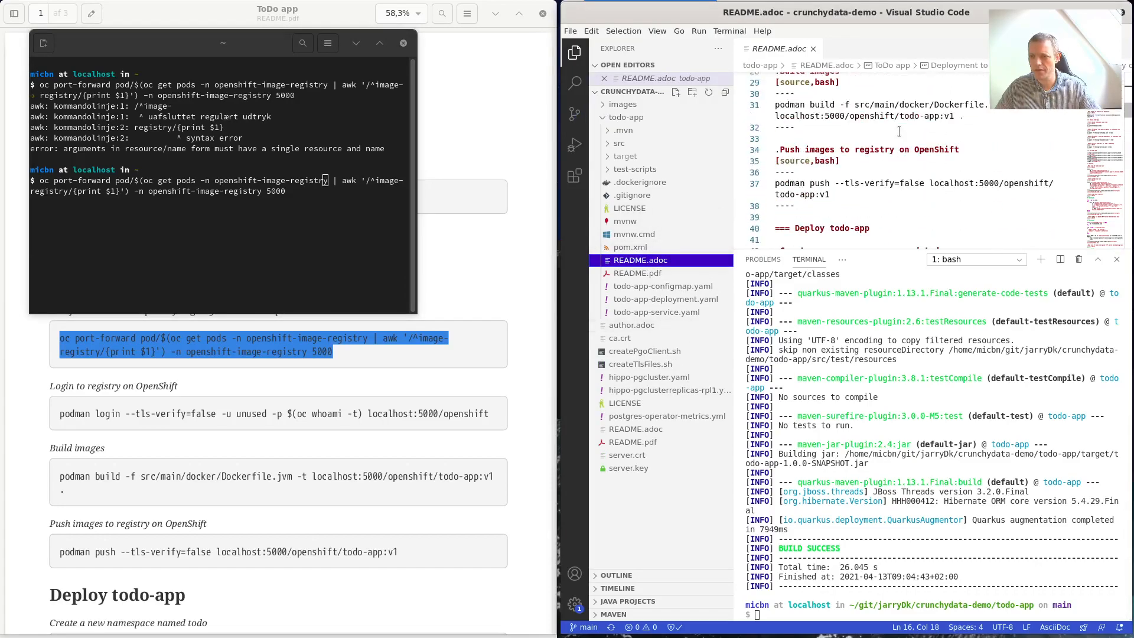
scroll(894, 192, "up", 3)
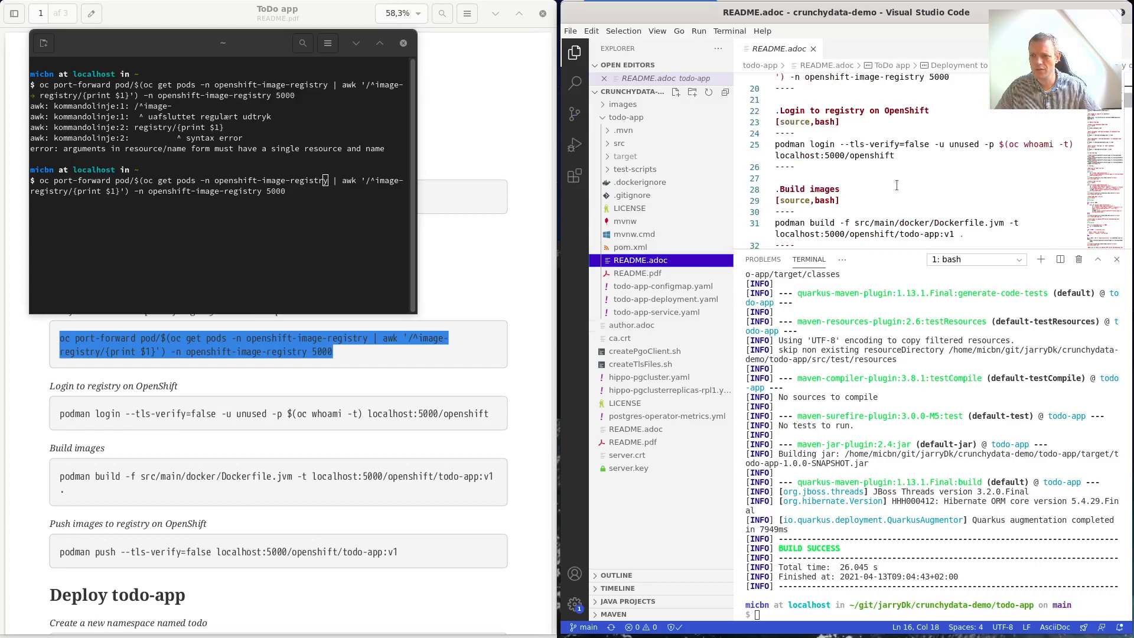
scroll(903, 154, "up", 2)
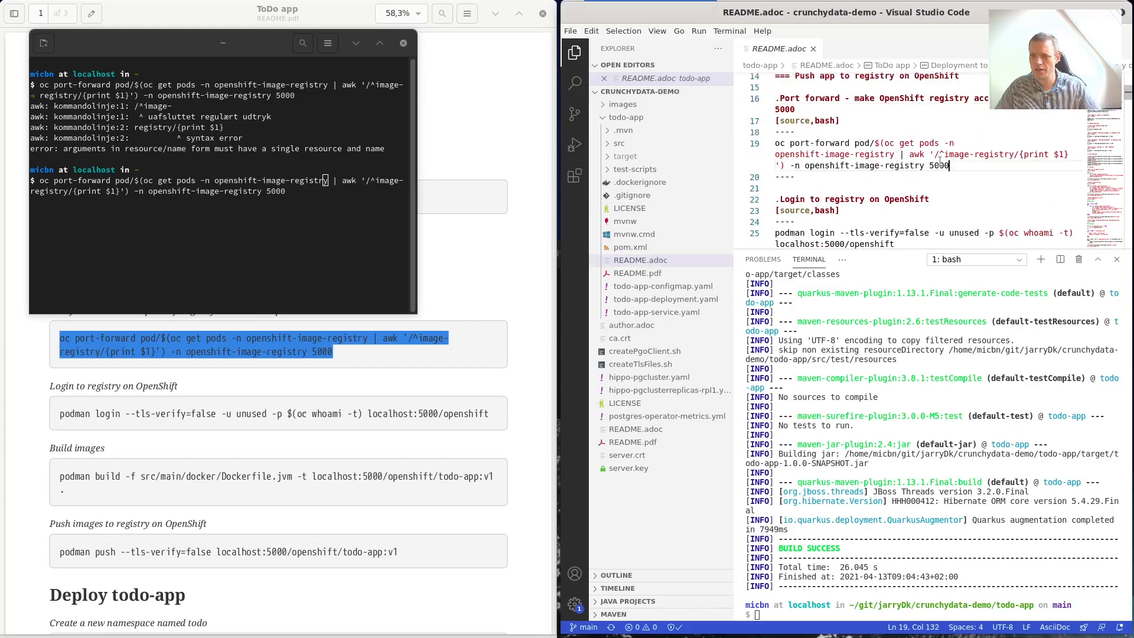
left_click_drag(950, 166, 775, 143)
left_click(157, 222)
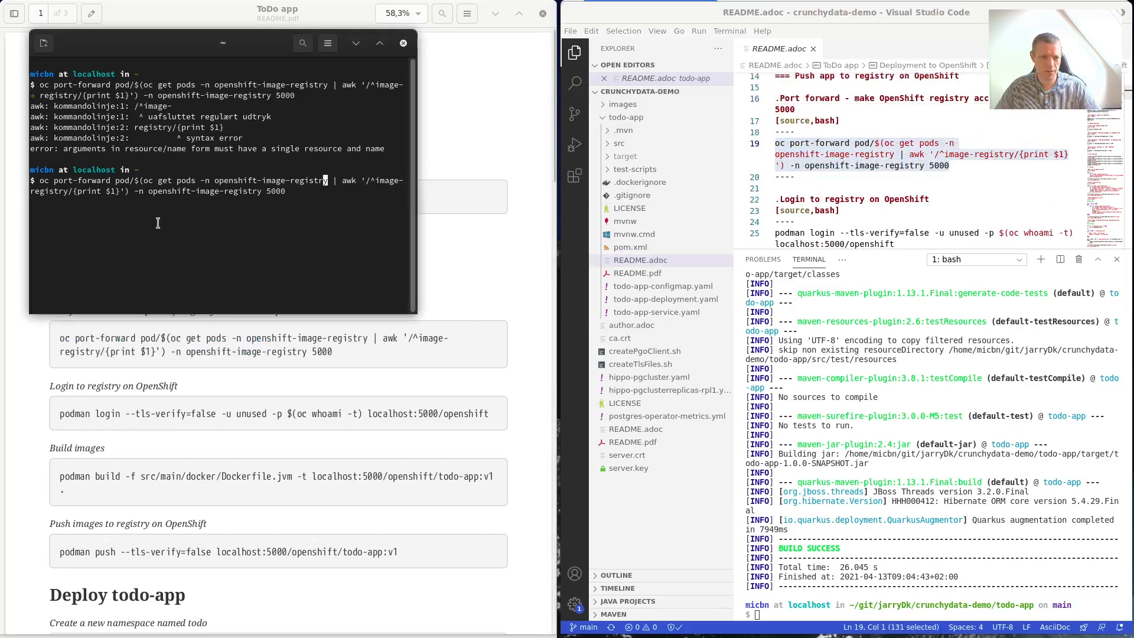
key("Up")
key("BackSpace")
key("BackSpace")
key("BackSpace")
key("BackSpace")
key("BackSpace")
key("BackSpace")
key("BackSpace")
key("BackSpace")
key("BackSpace")
key("BackSpace")
key("BackSpace")
key("BackSpace")
key("BackSpace")
key("BackSpace")
key("BackSpace")
key("BackSpace")
key("BackSpace")
key("BackSpace")
key("BackSpace")
key("BackSpace")
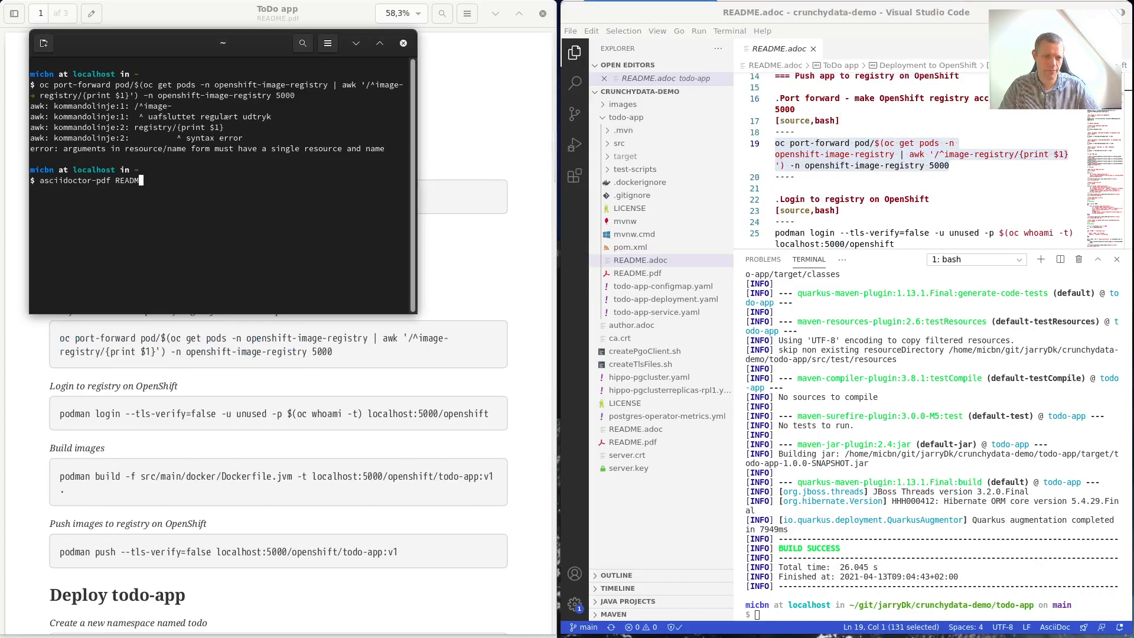
key("ctrl+shift+v")
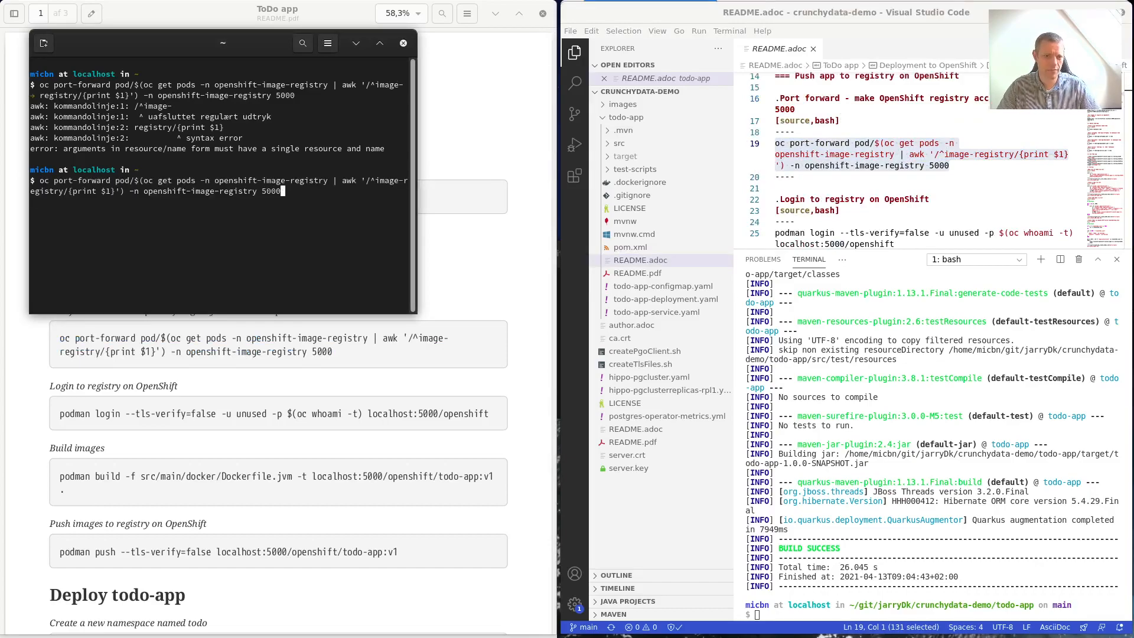
key("Return")
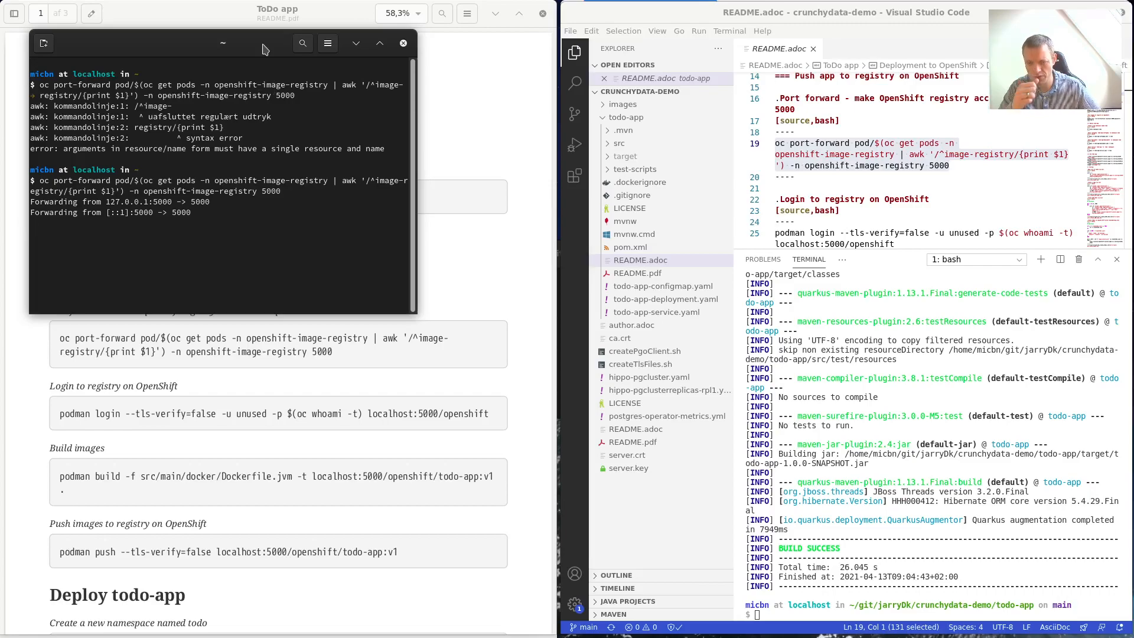
left_click_drag(249, 41, 0, 45)
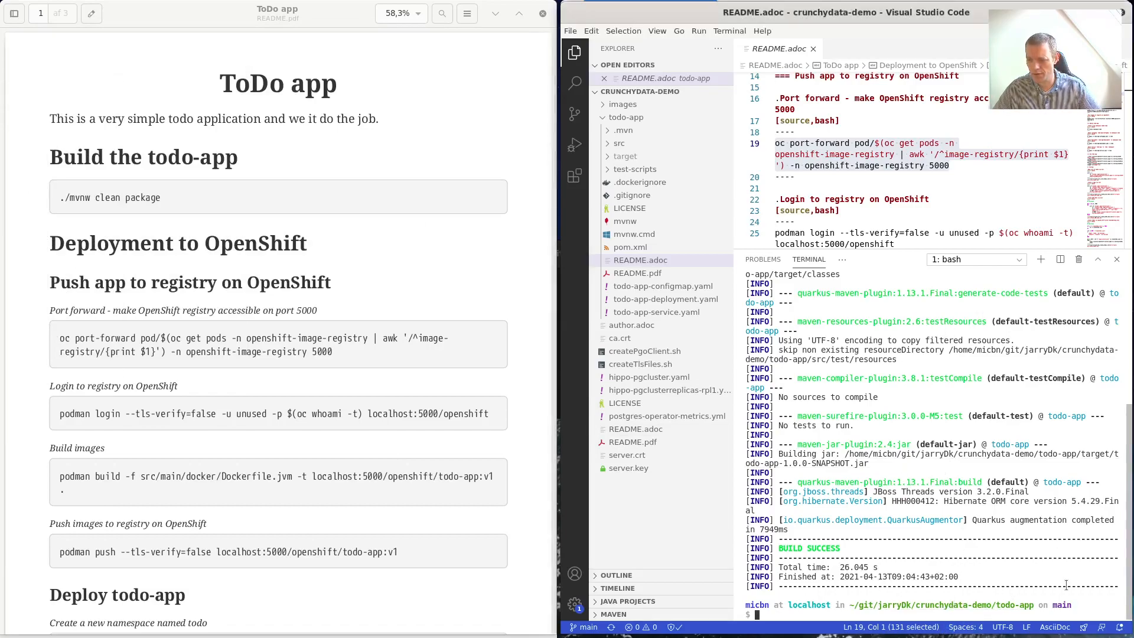
Clear the terminal and run the README's podman login to localhost:5000.
type("reset")
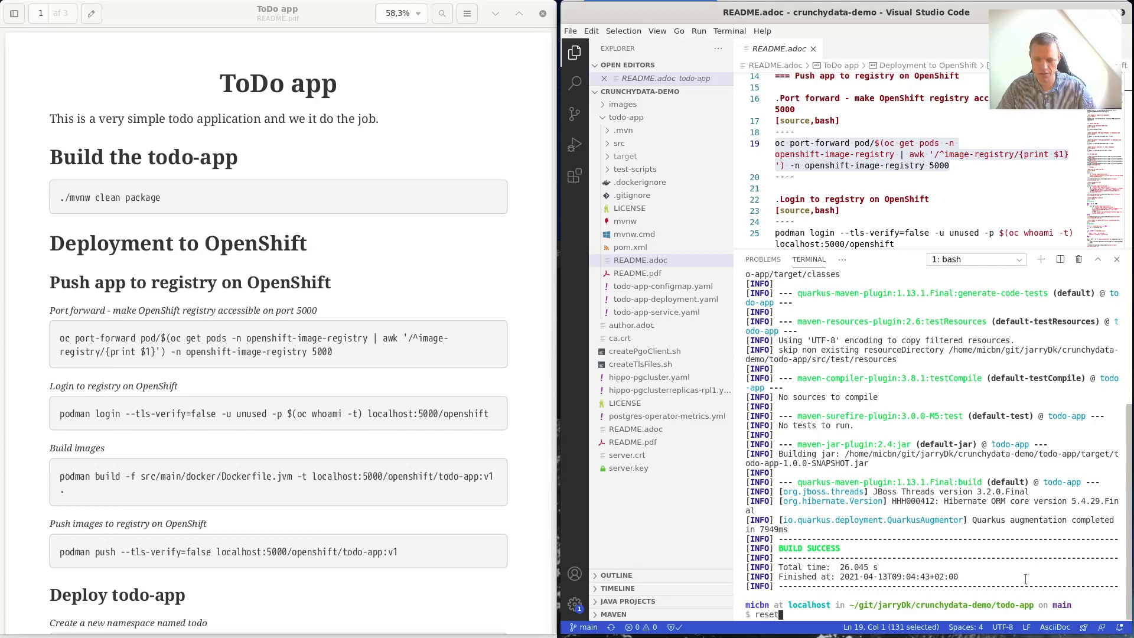
key("Return")
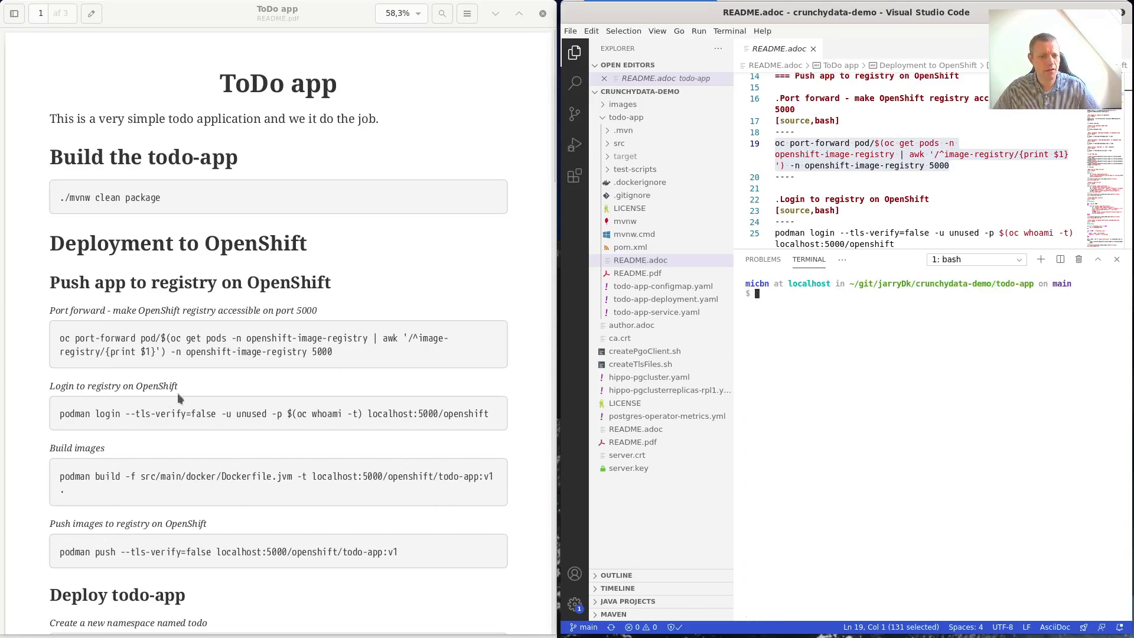
left_click_drag(490, 412, 70, 415)
key("ctrl+c")
right_click(69, 415)
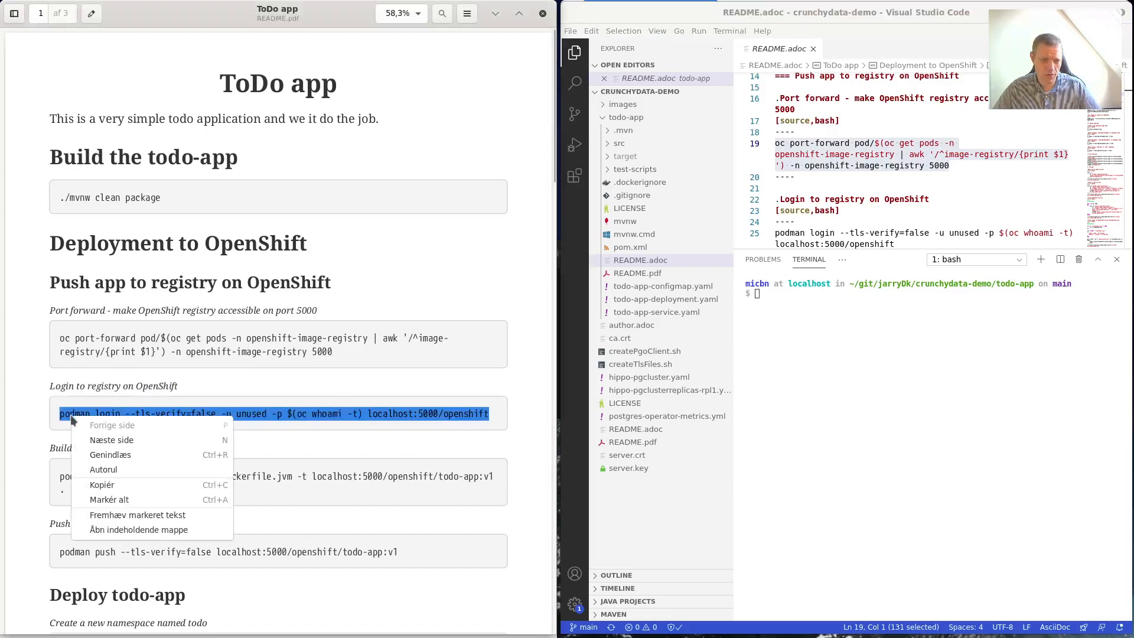
left_click(115, 485)
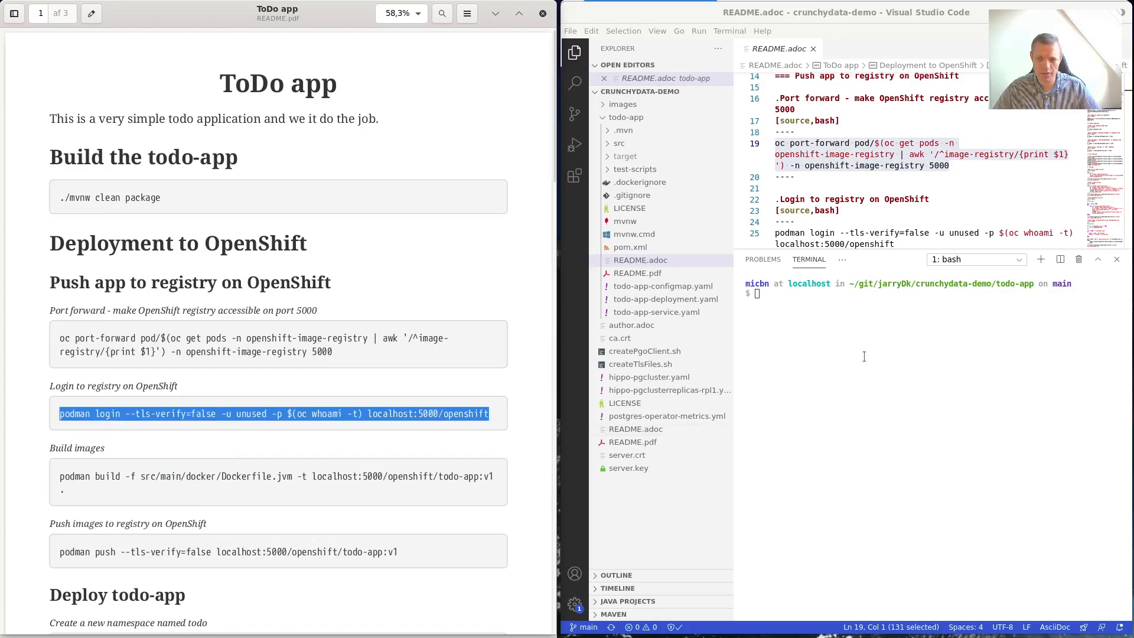
right_click(862, 354)
left_click(901, 413)
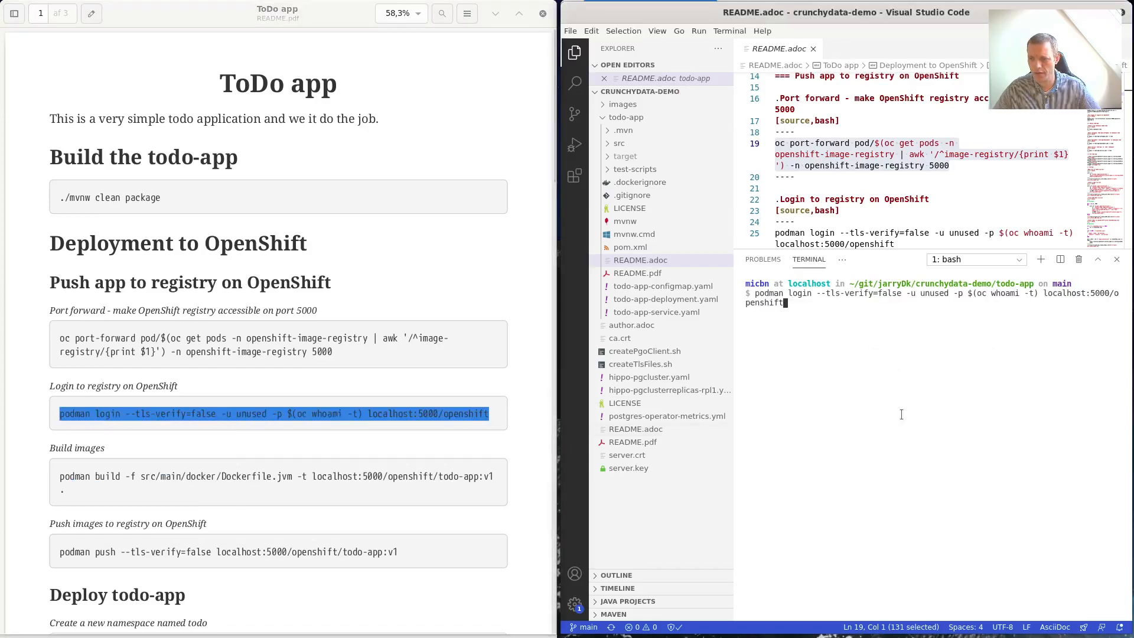
key("Return")
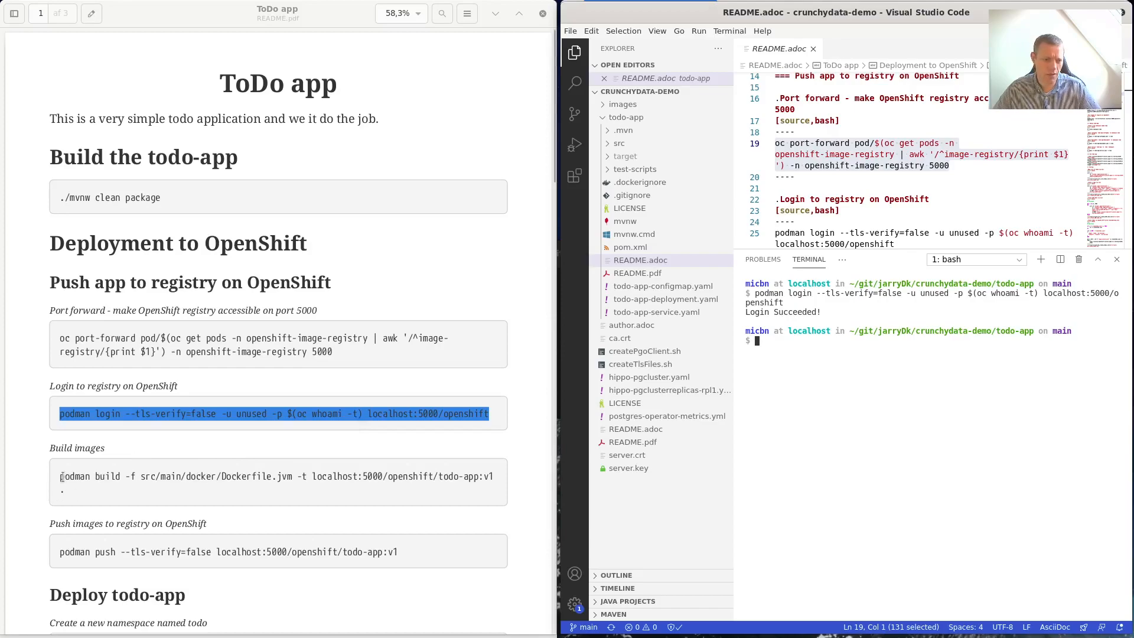
mouse_move(60, 476)
left_mouse_down()
mouse_move(80, 494)
mouse_move(62, 497)
left_mouse_up()
key("ctrl+c")
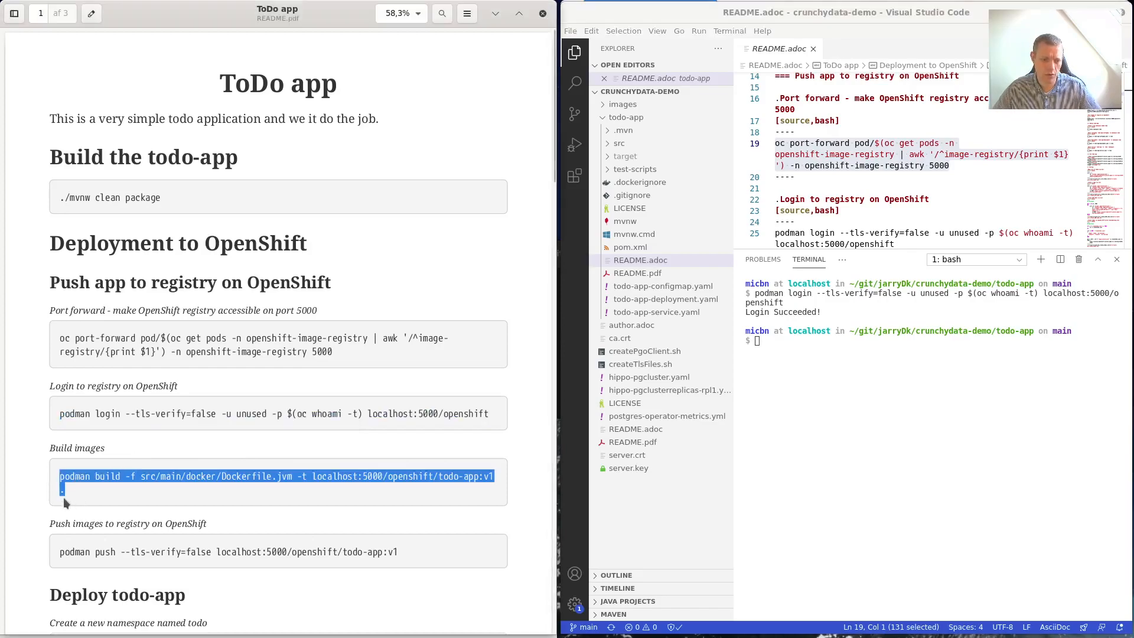
Paste and run the podman build command for the todo-app:v1 image.
right_click(175, 480)
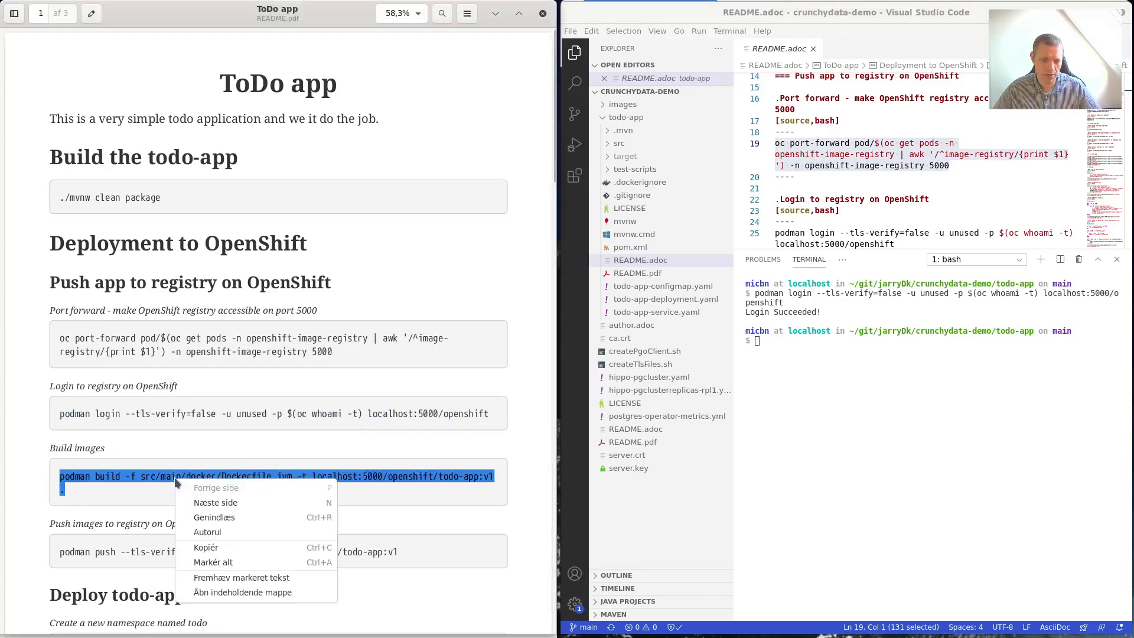
left_click(226, 546)
right_click(773, 344)
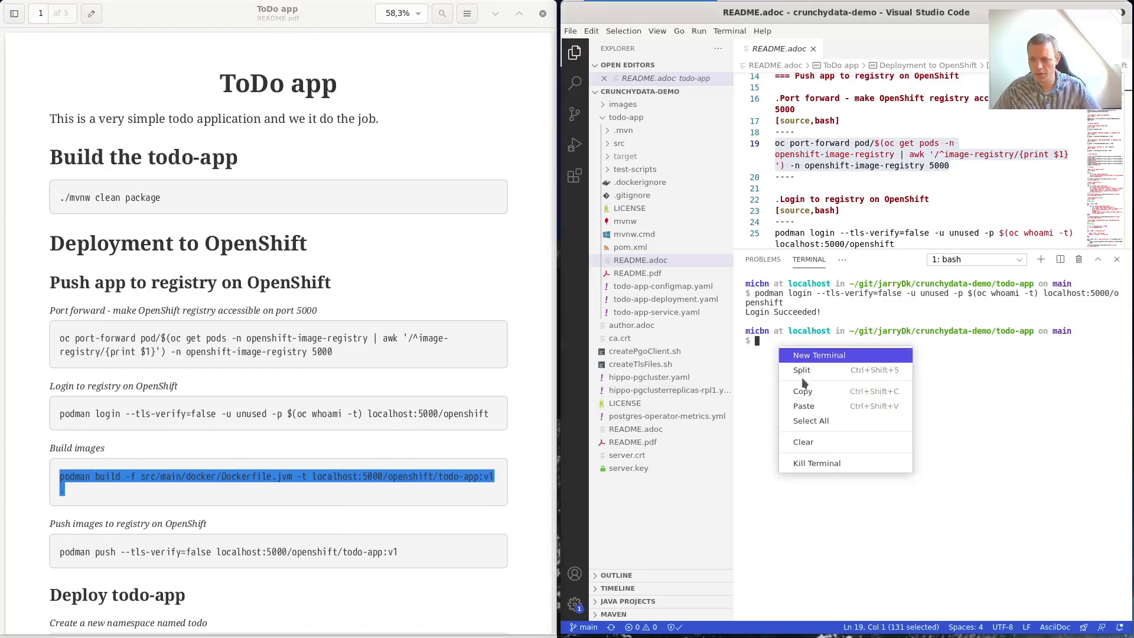
left_click(803, 402)
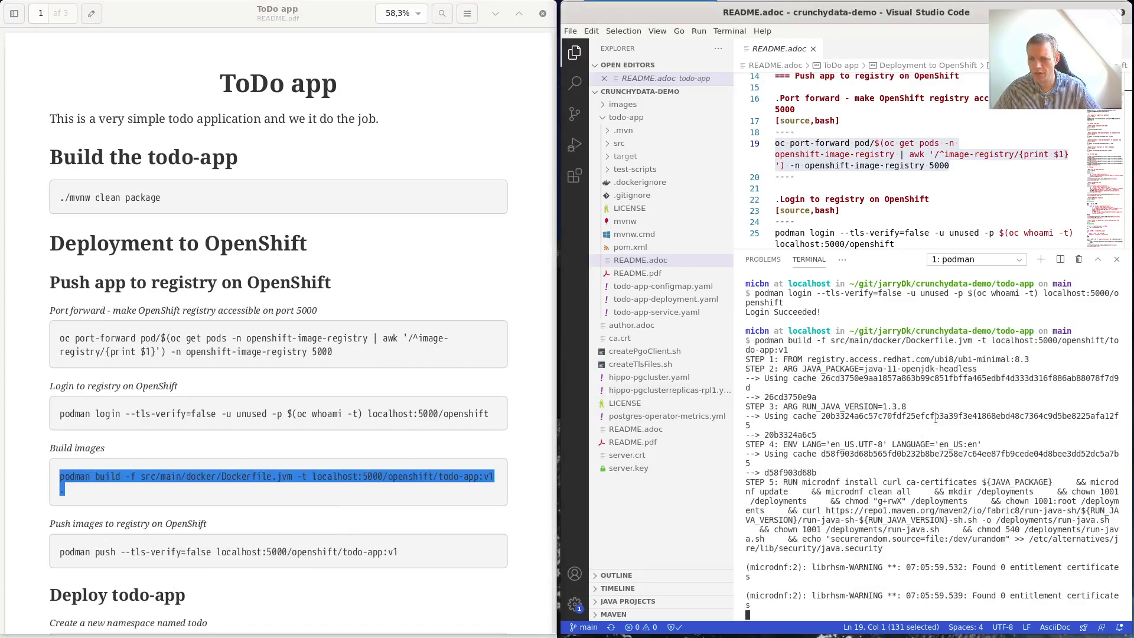
Review src/main/docker/Dockerfile.jvm in the editor, then close it.
left_click(608, 146)
left_click(643, 157)
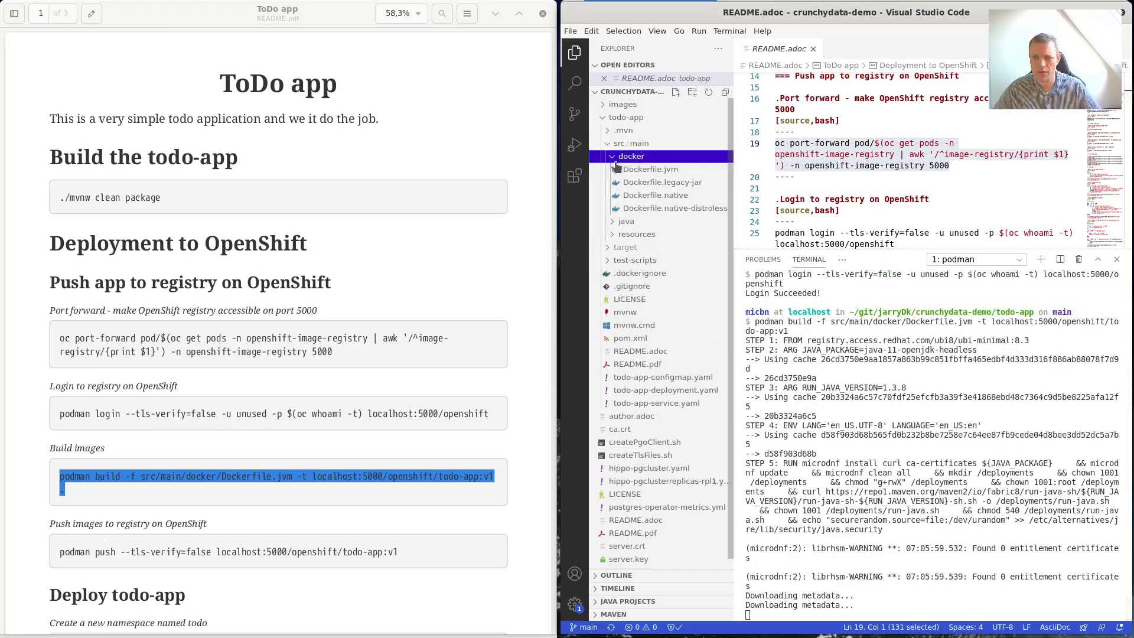
left_click(667, 170)
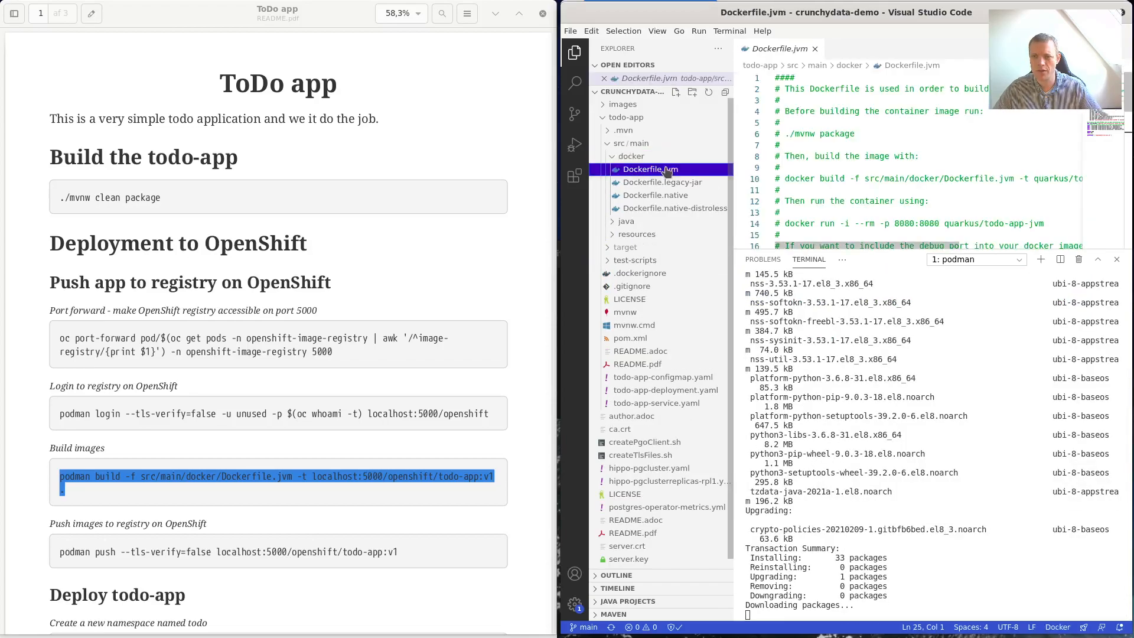
scroll(964, 131, "down", 8)
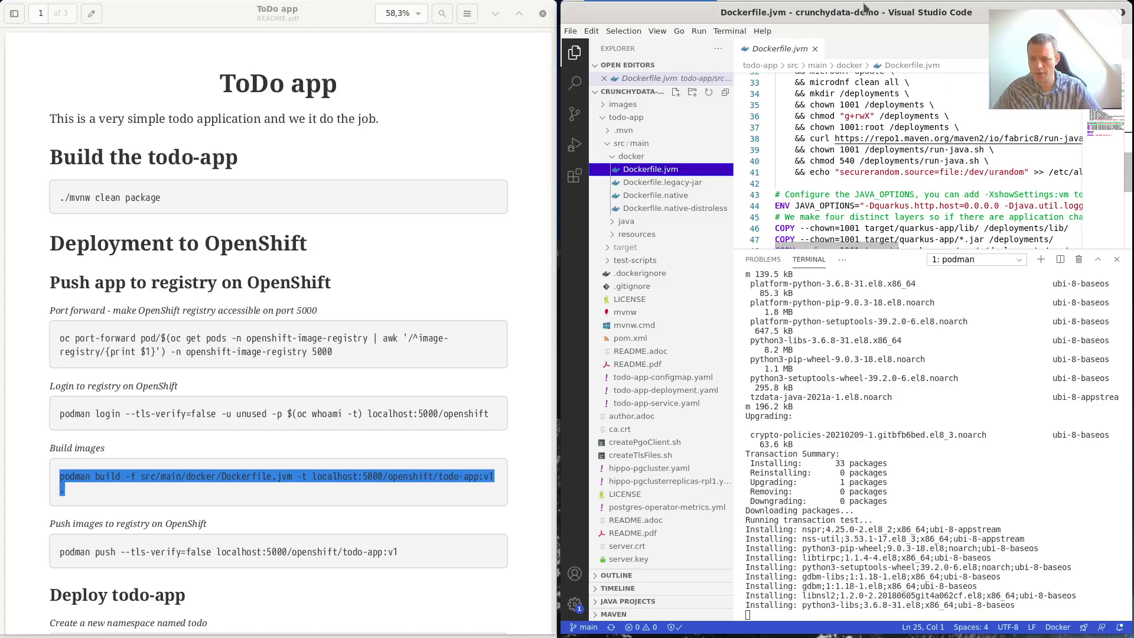
scroll(860, 154, "down", 1)
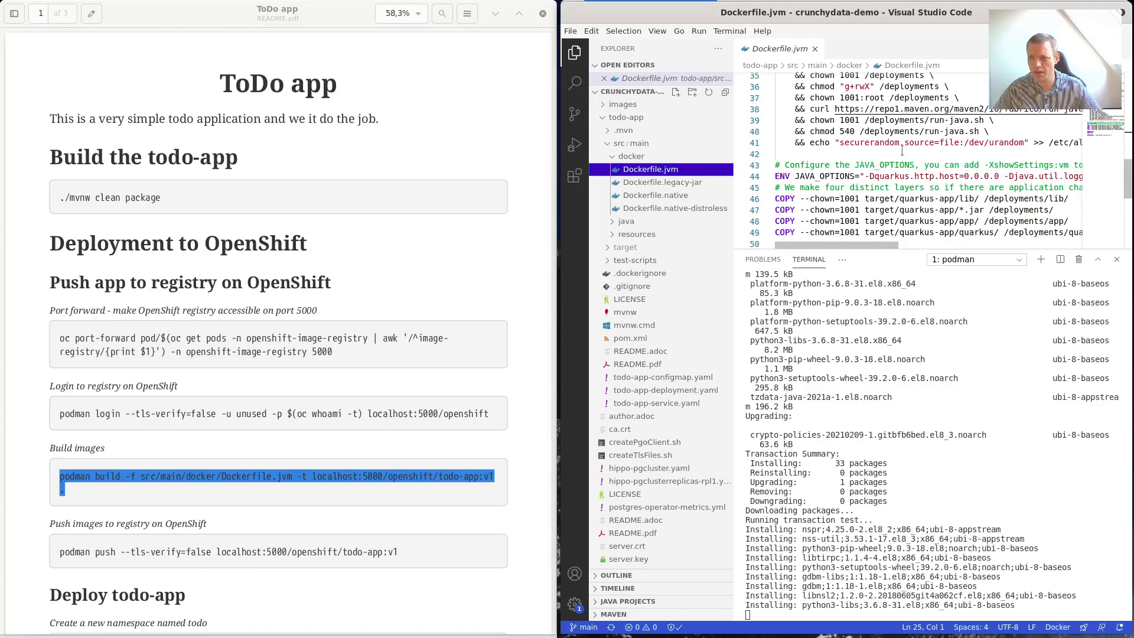
scroll(896, 112, "up", 2)
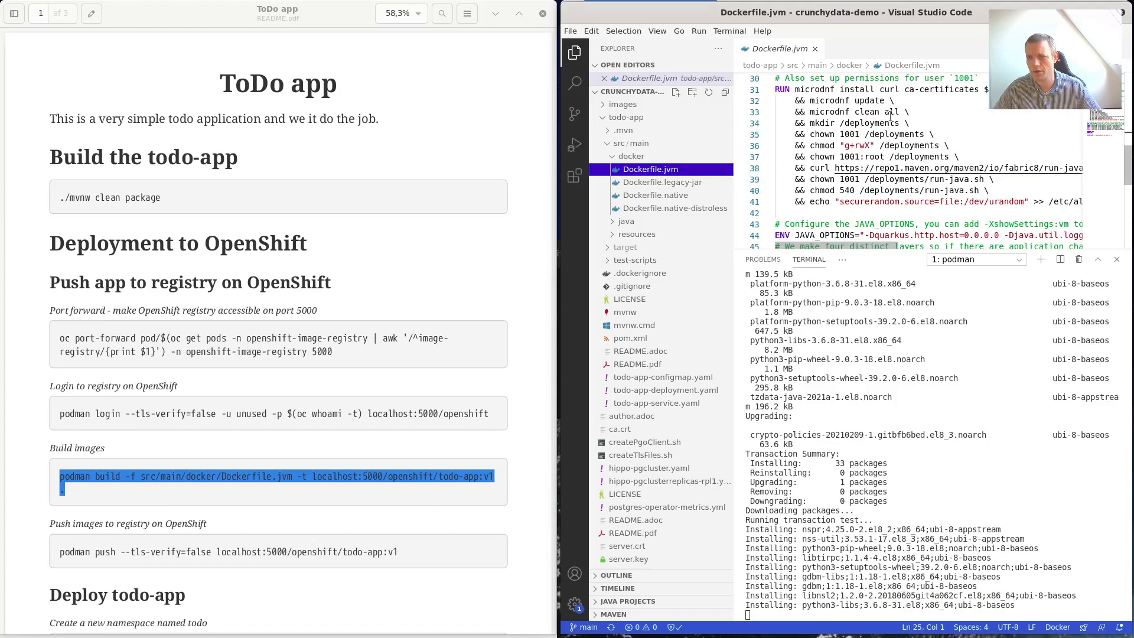
scroll(941, 194, "down", 3)
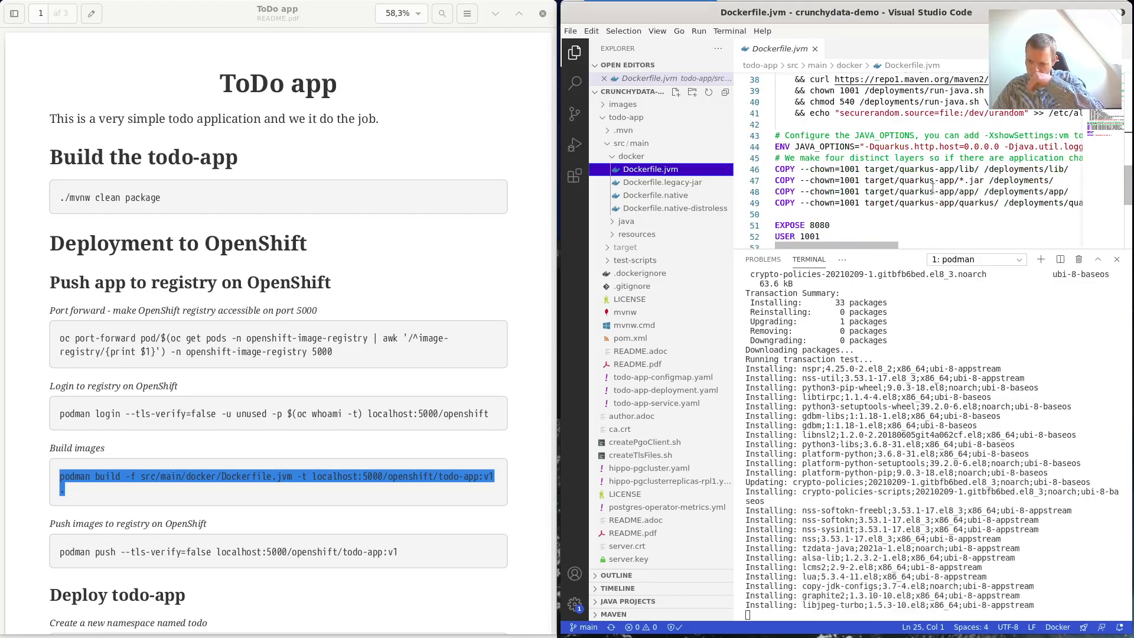
left_click(816, 49)
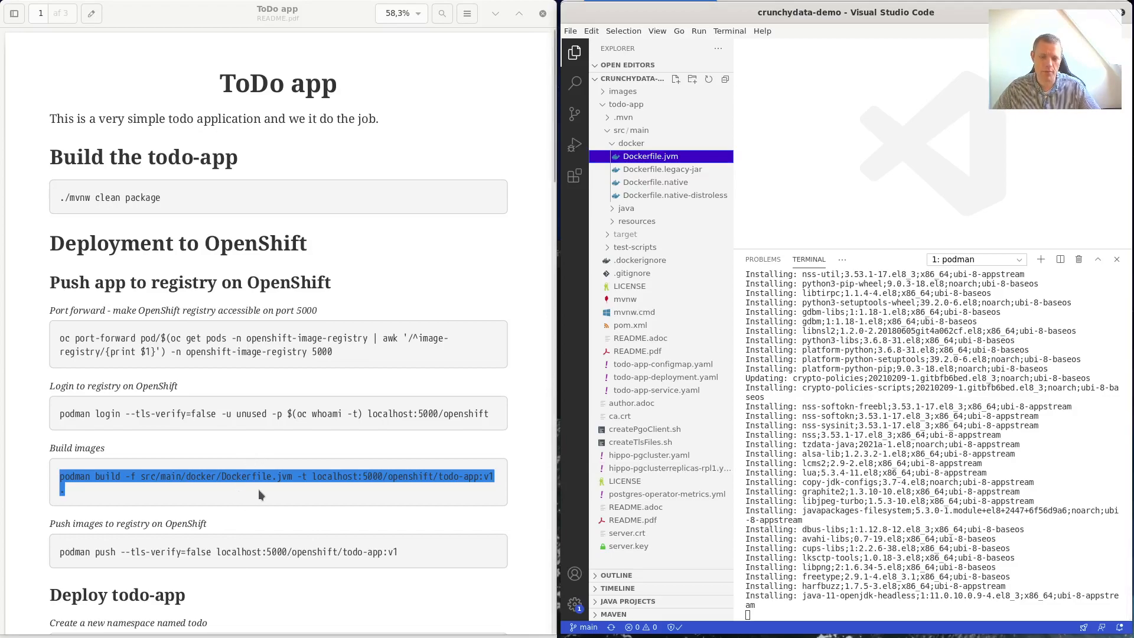
scroll(368, 540, "down", 2)
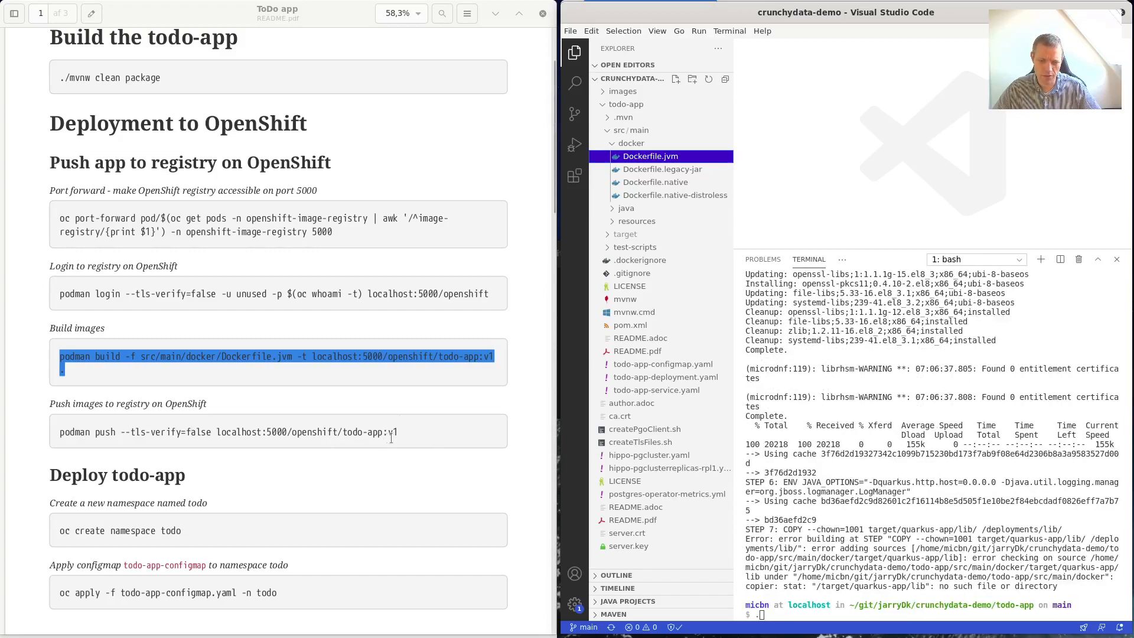
Run 'oc create namespace todo', copied from the README, in a new terminal window.
scroll(249, 519, "down", 2)
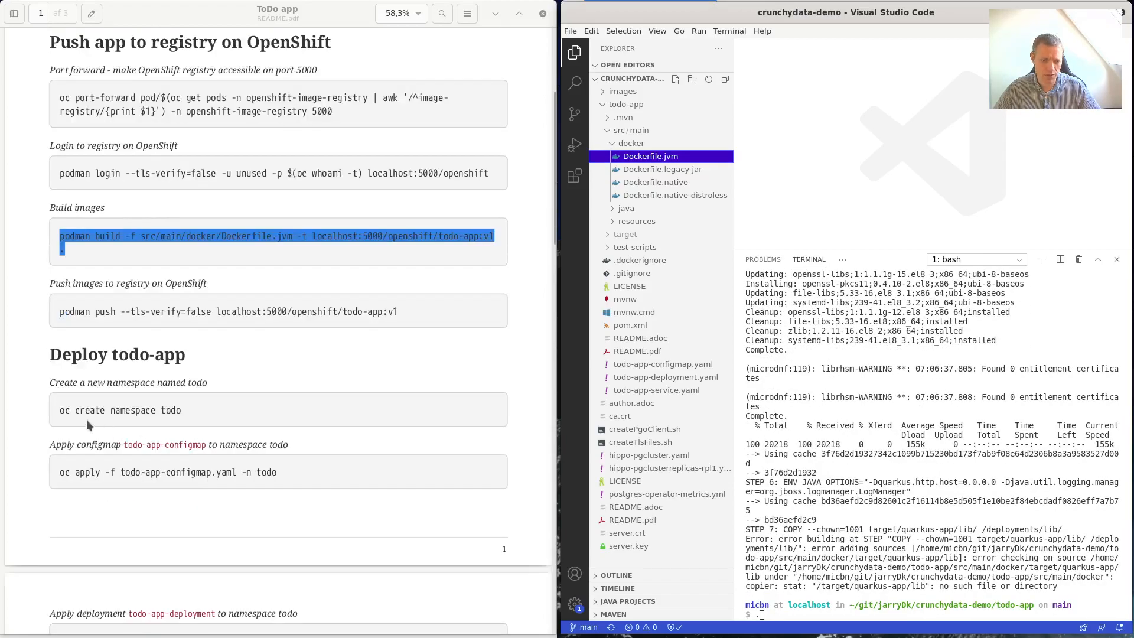
left_click_drag(60, 413, 183, 418)
right_click(181, 413)
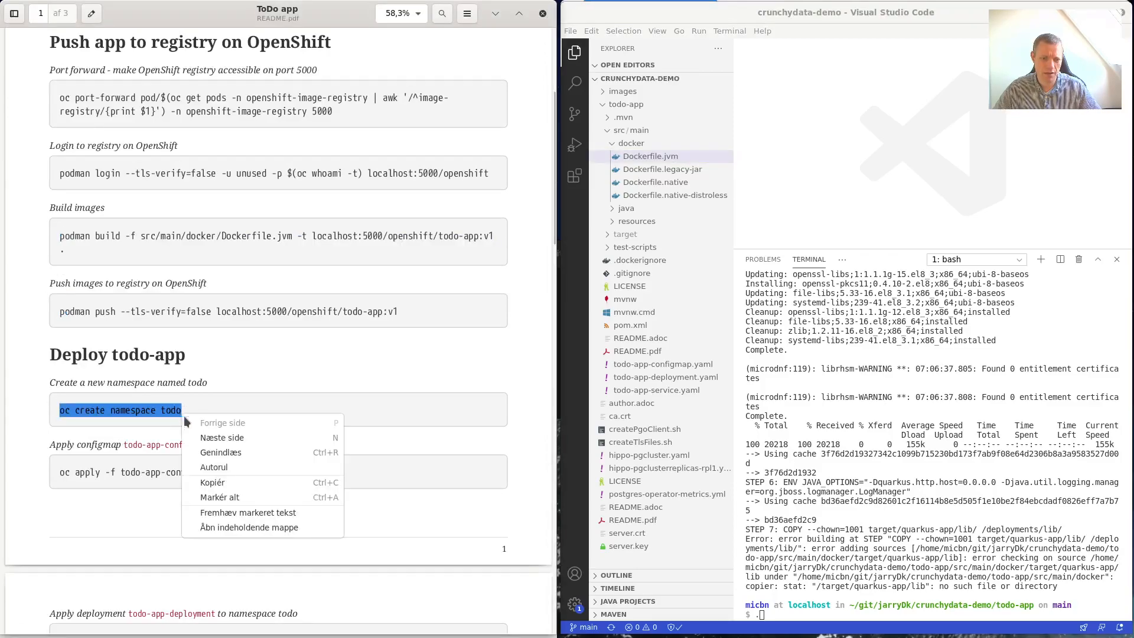
left_click(237, 484)
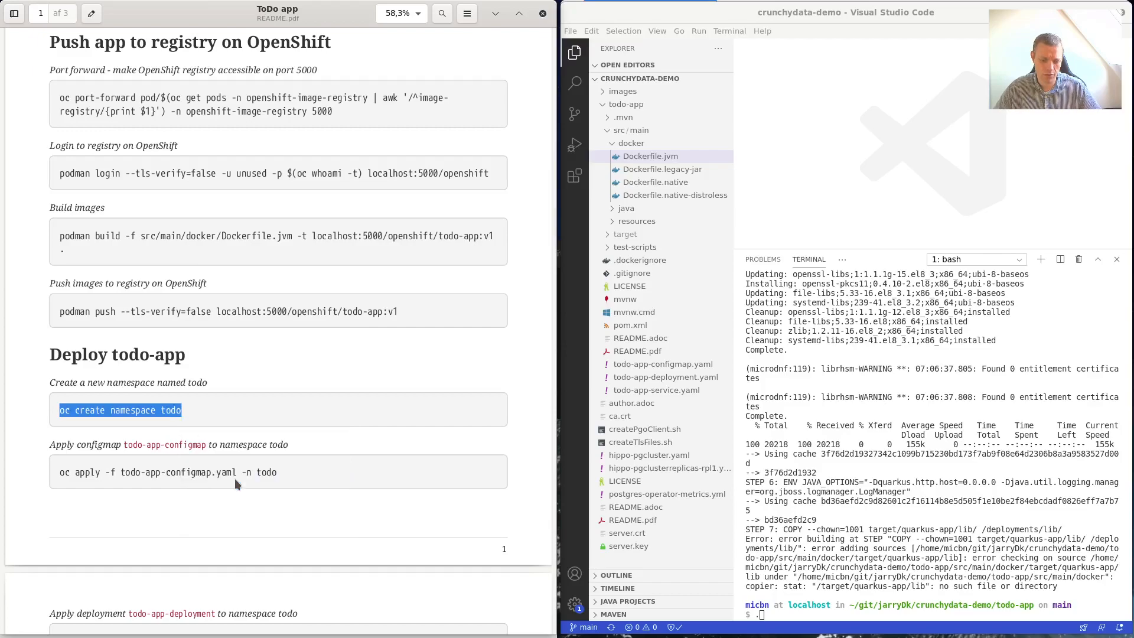
key("ctrl+alt+t")
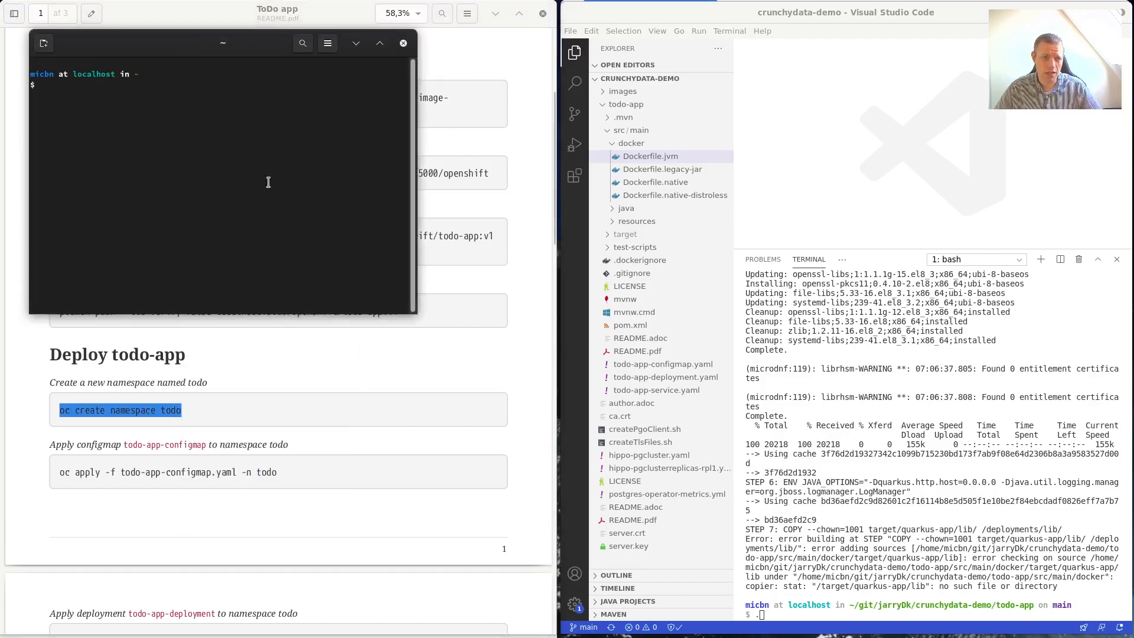
right_click(256, 141)
left_click(294, 182)
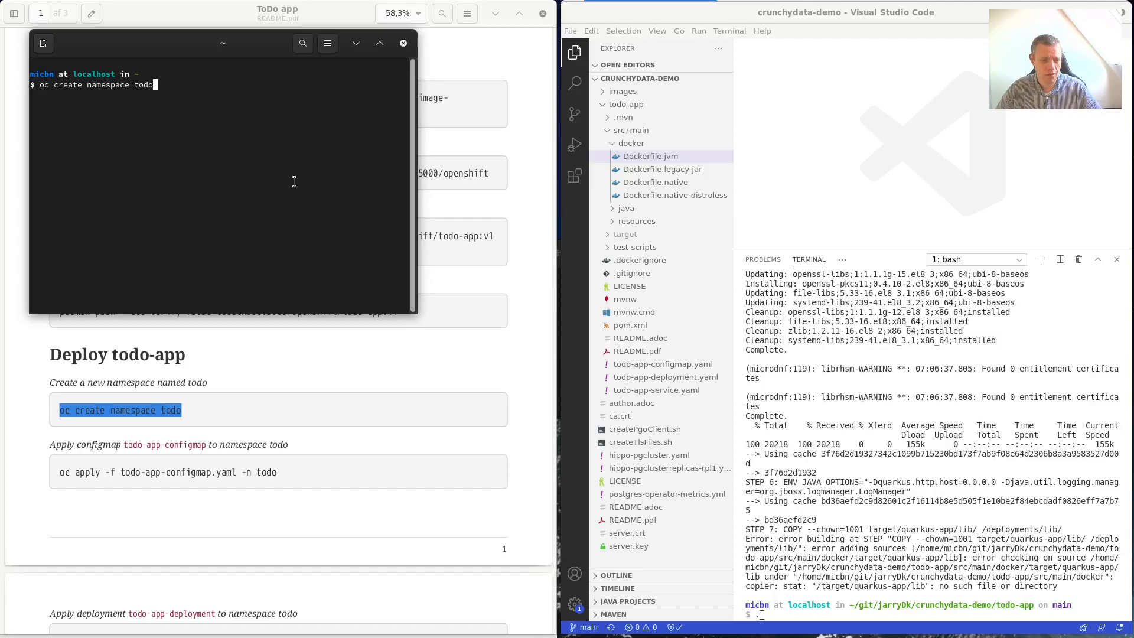
key("Return")
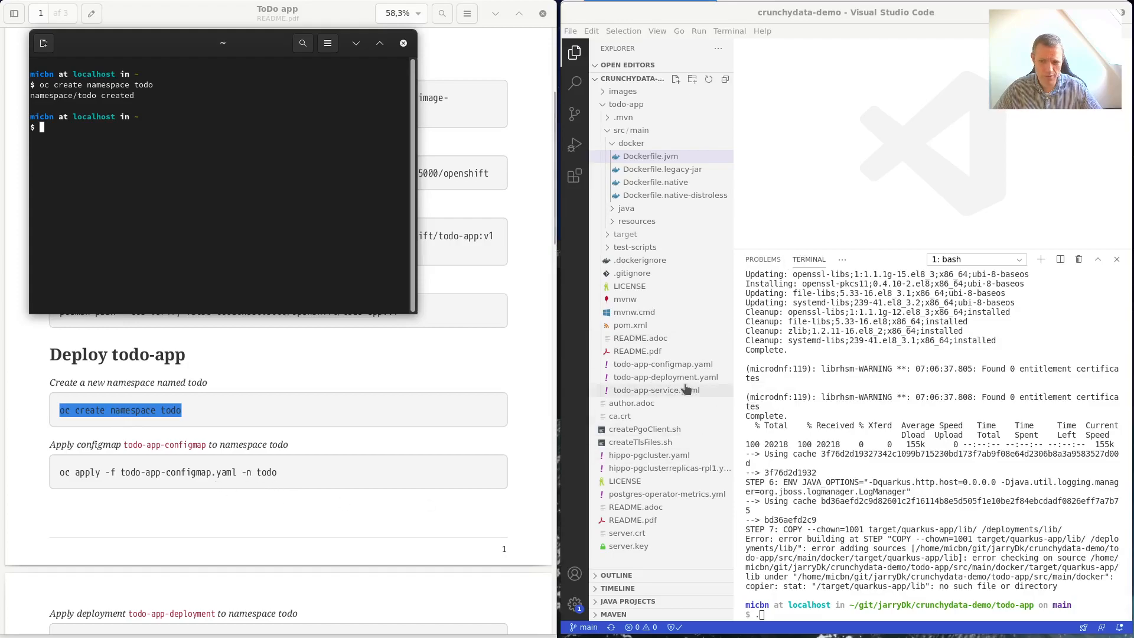
scroll(237, 411, "down", 2)
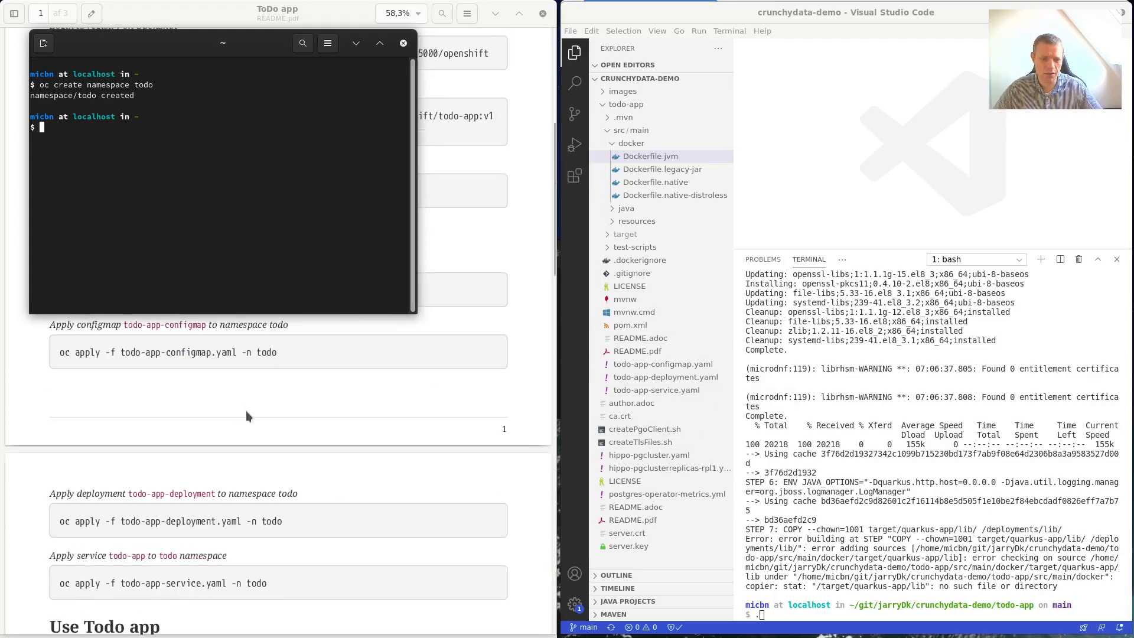
scroll(246, 411, "up", 1)
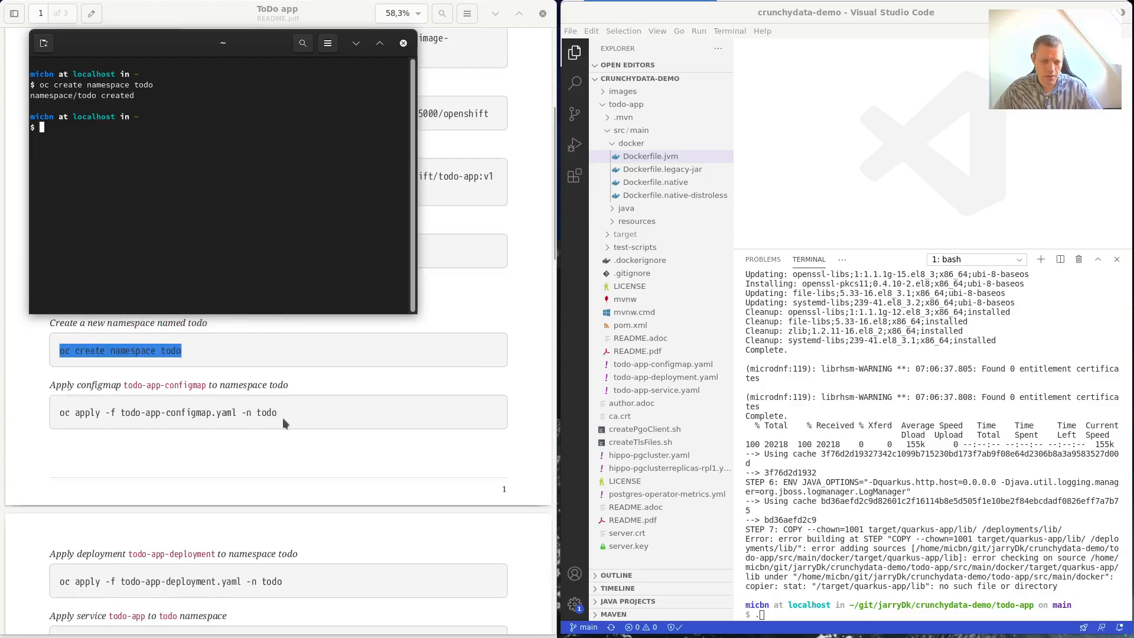
double_click(184, 414)
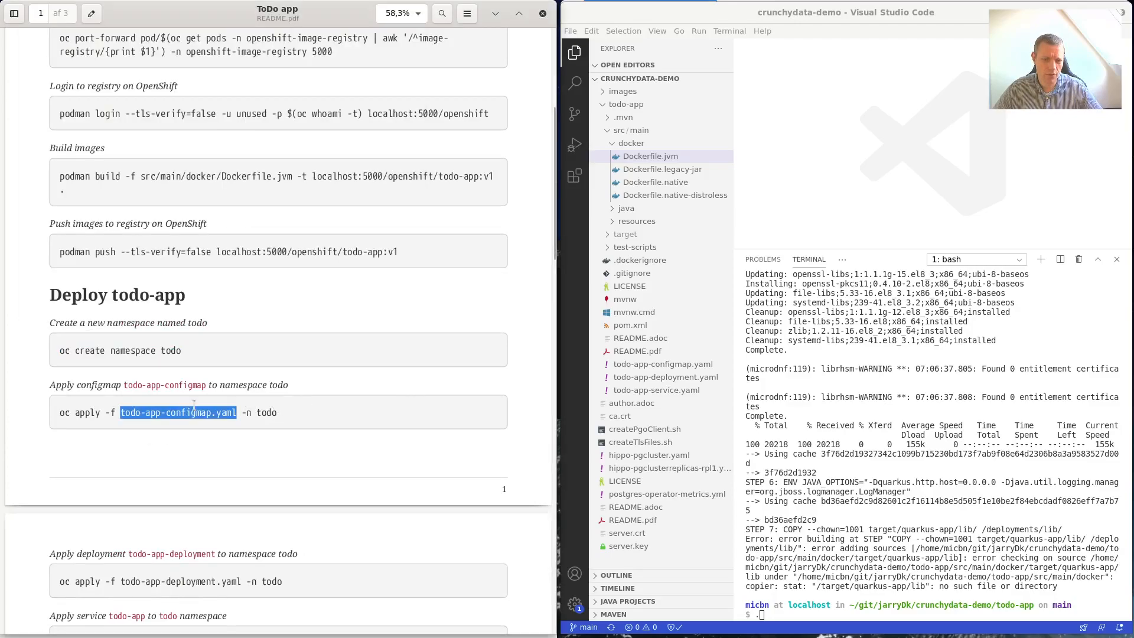
Review todo-app-configmap.yaml, maximize VS Code, then open todo-app-deployment.yaml.
left_click(673, 367)
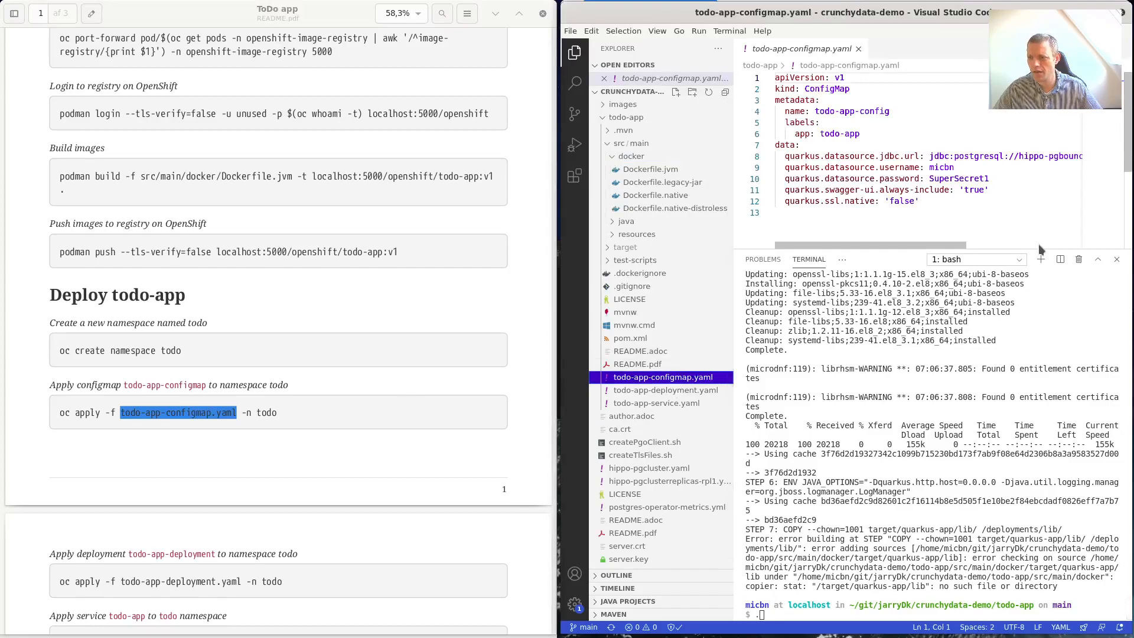
double_click(805, 12)
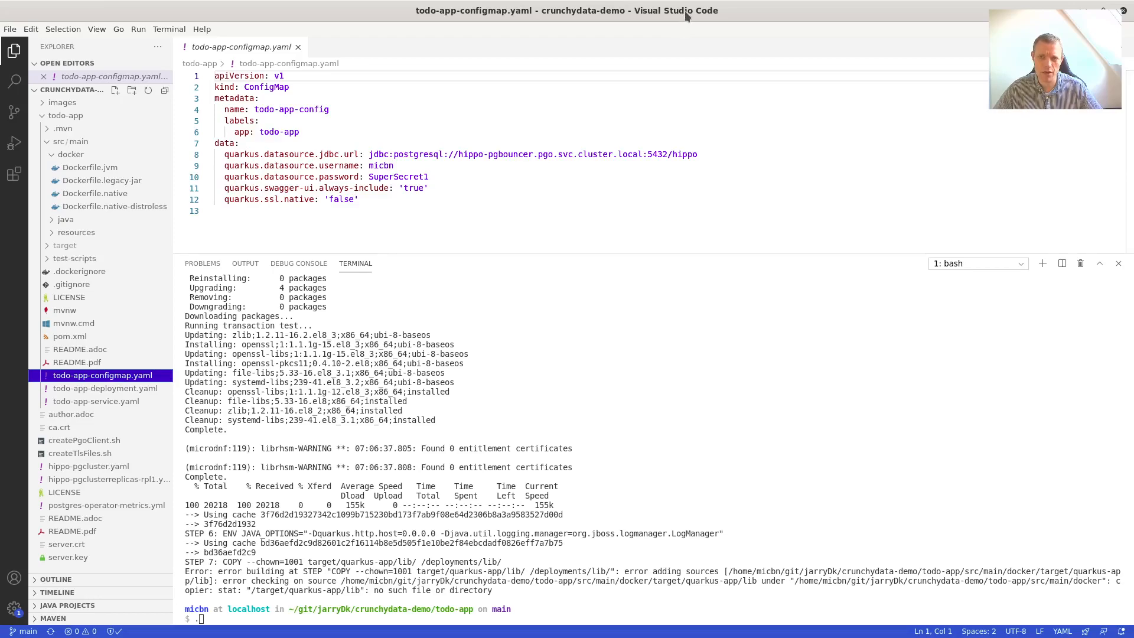
left_click(119, 391)
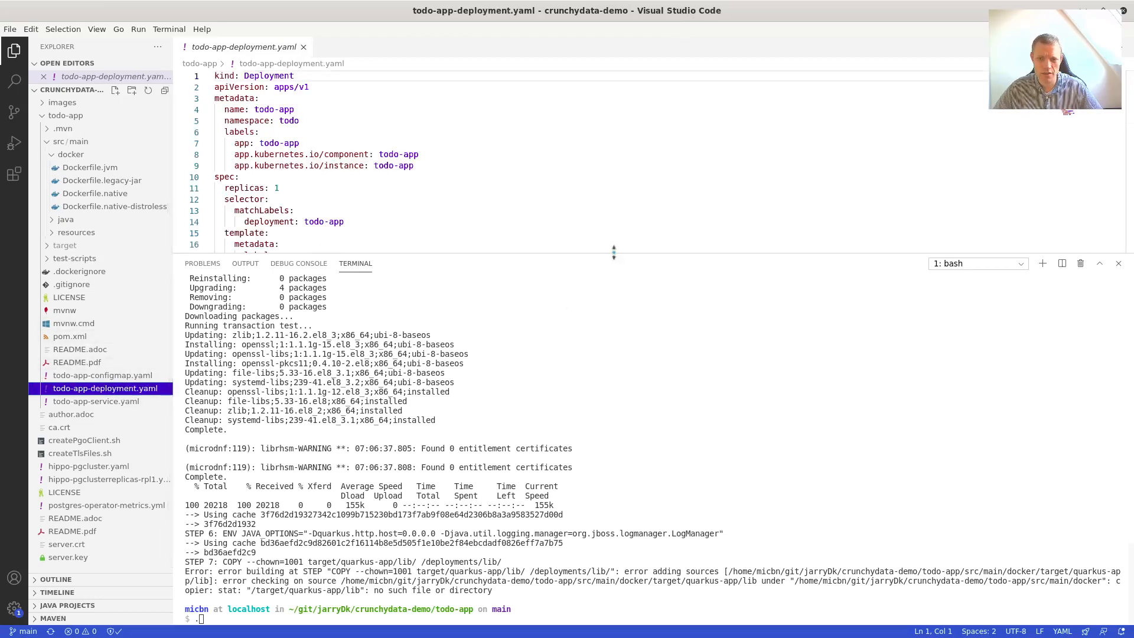
Shrink the terminal, then open todo-app-service.yaml and highlight ports 8080 and 32284.
left_click_drag(611, 255, 566, 460)
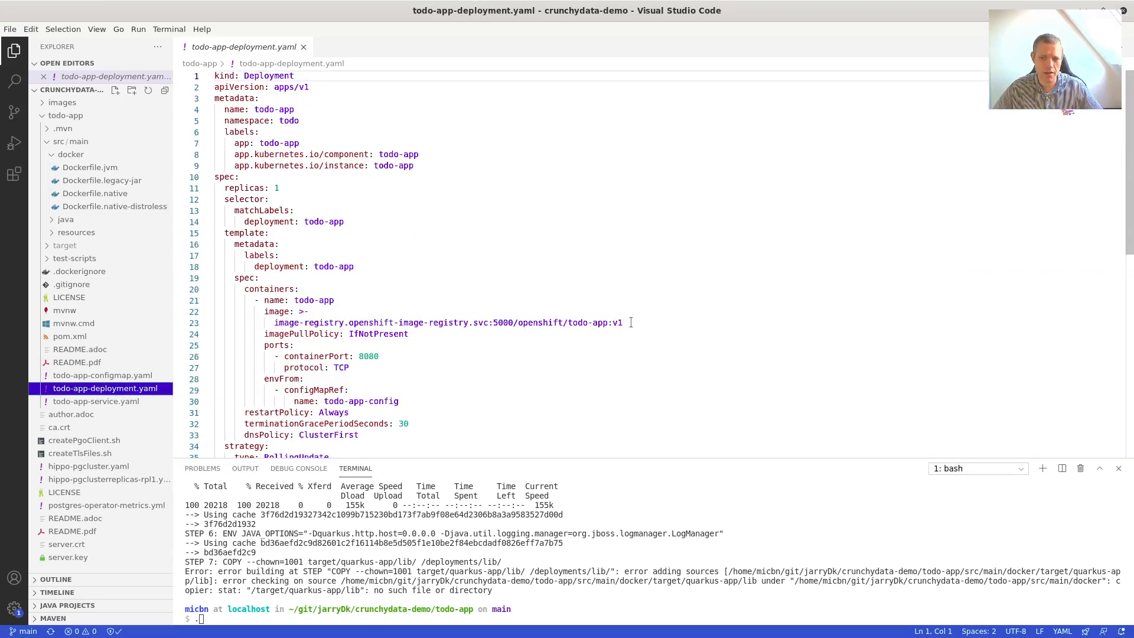
left_click_drag(631, 322, 344, 323)
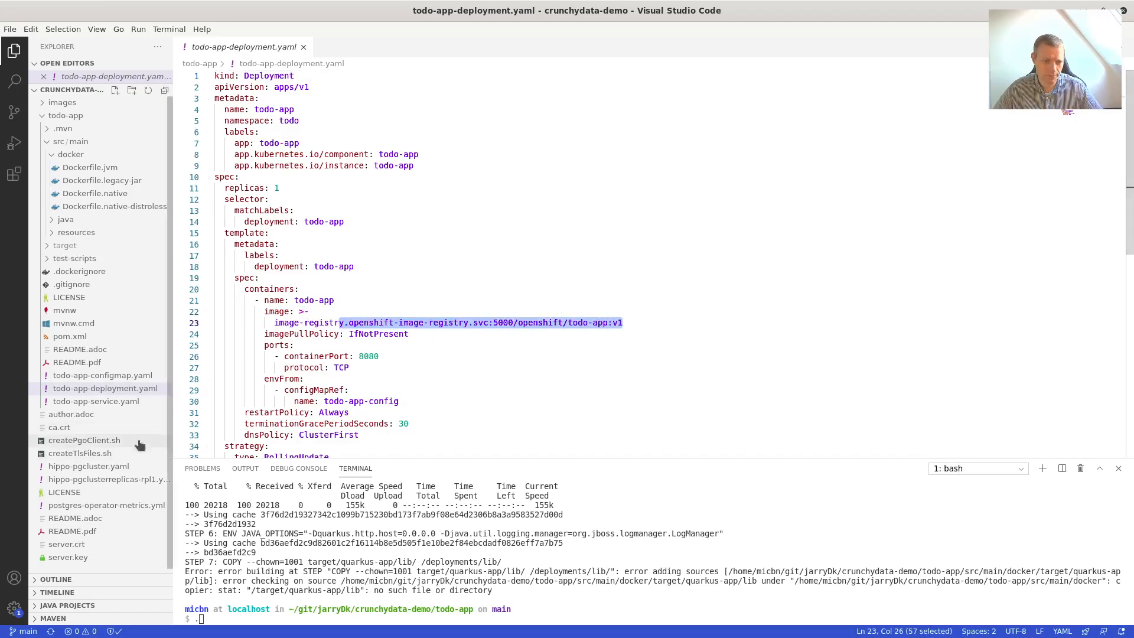
left_click(124, 402)
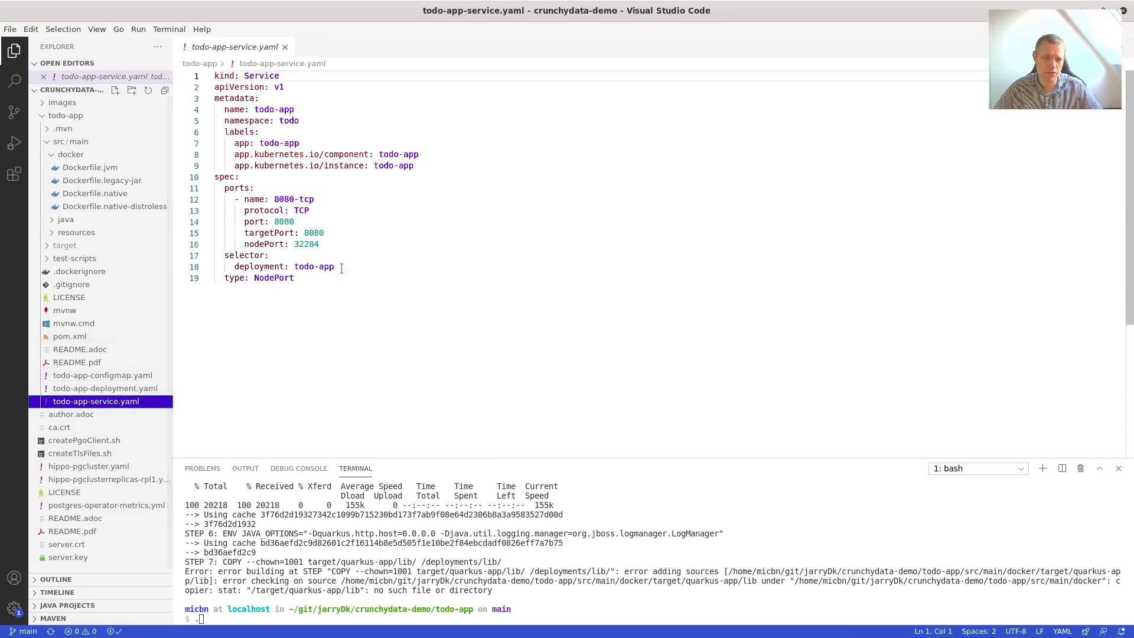
double_click(281, 220)
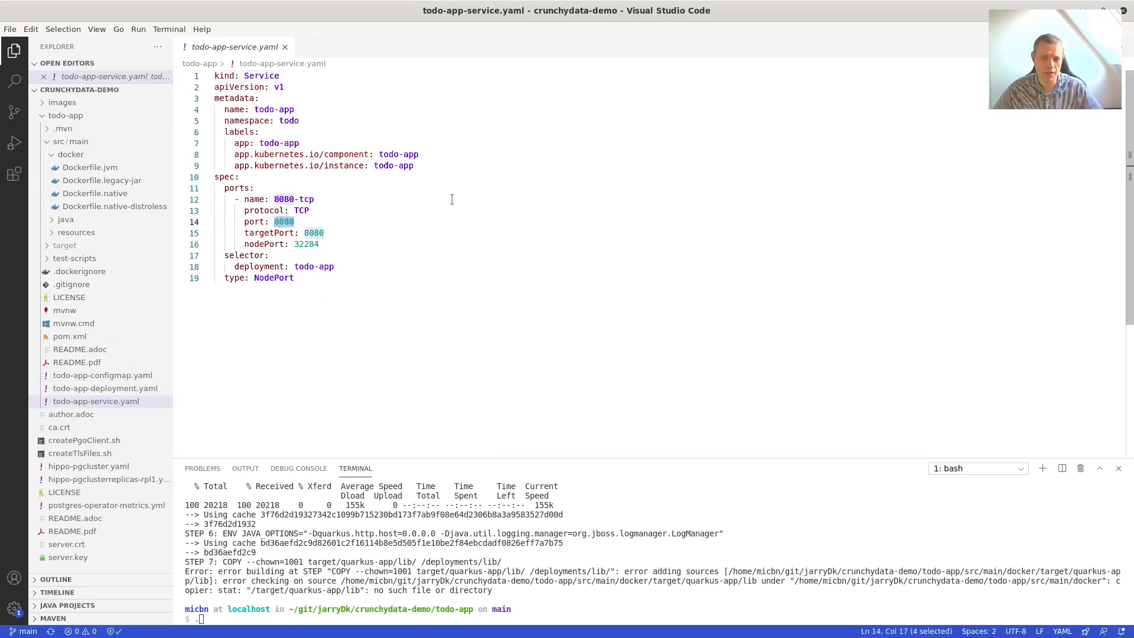
double_click(307, 244)
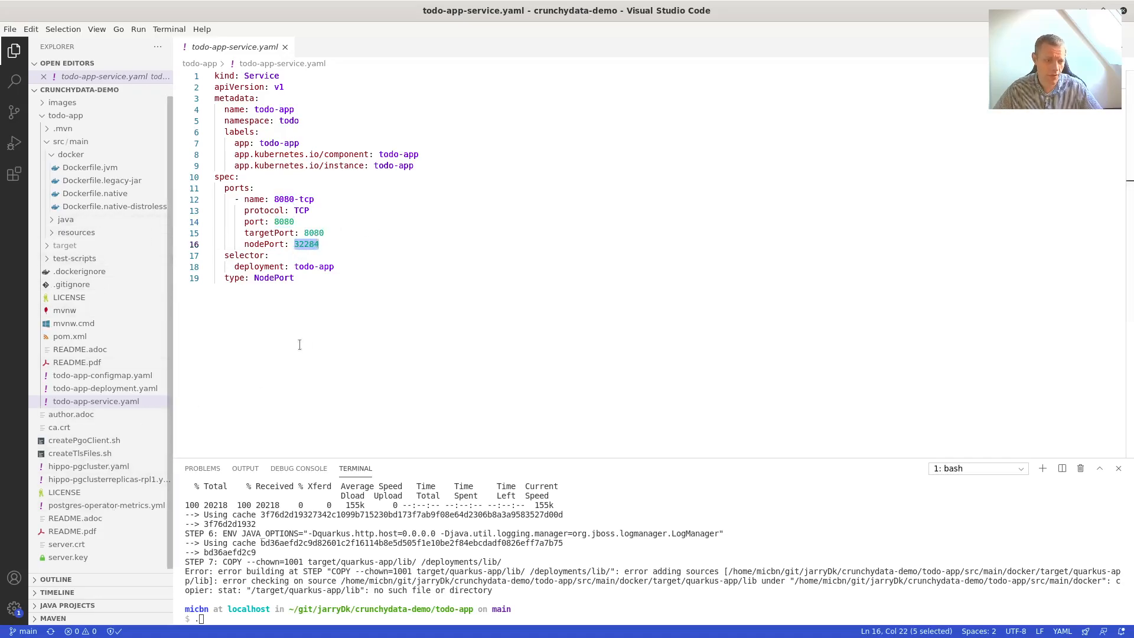
Place the editor beside the README and clear the terminal with reset.
double_click(755, 10)
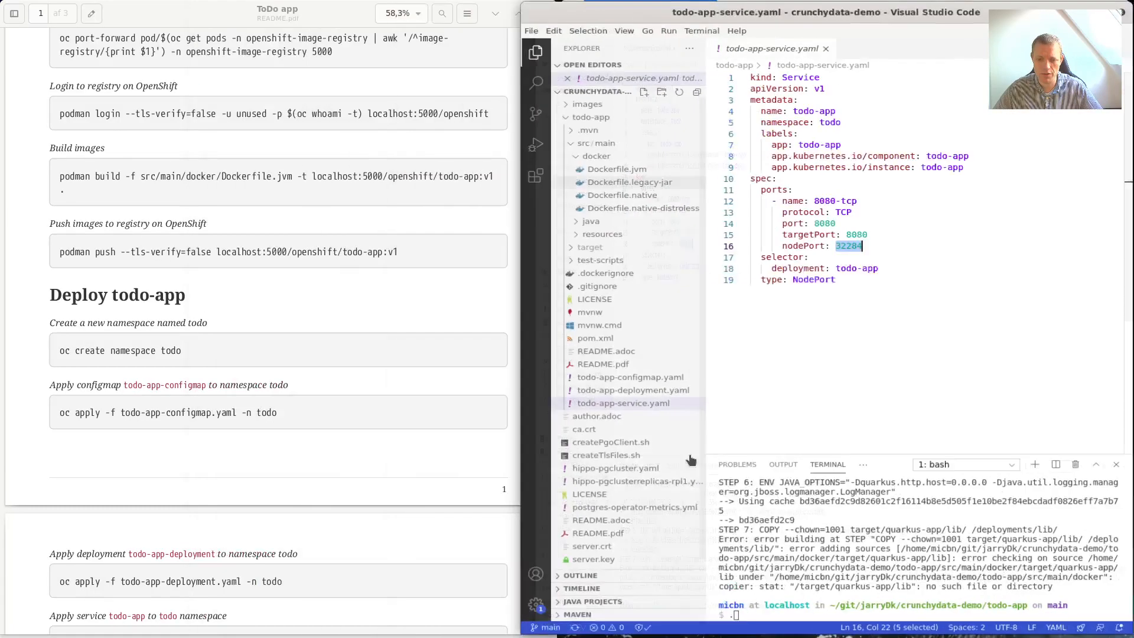
left_click(856, 549)
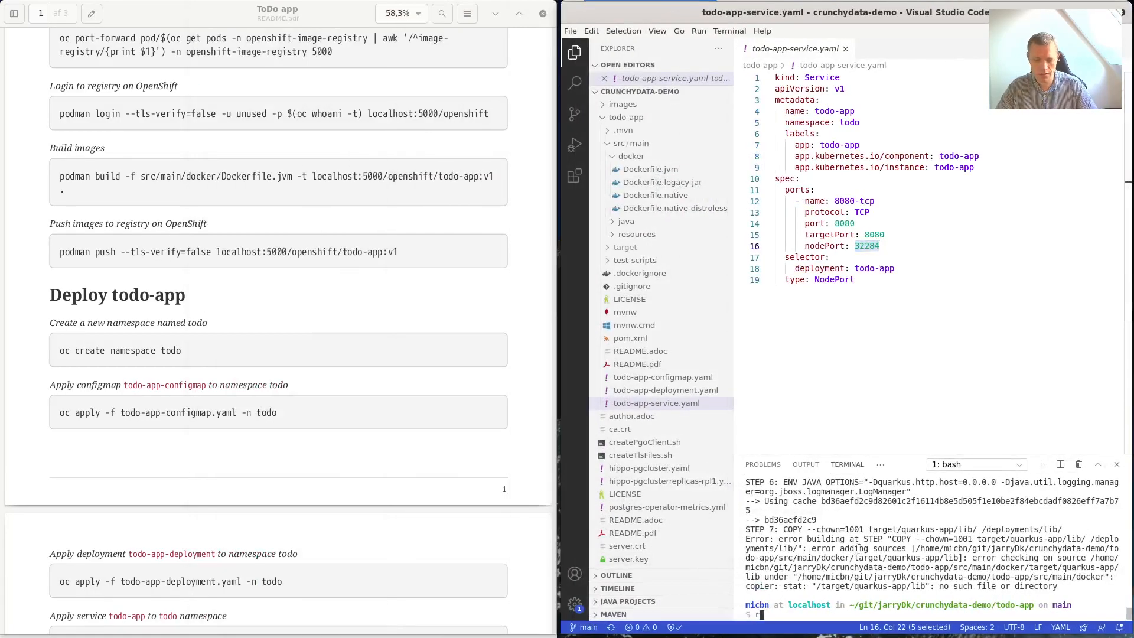
type("rese")
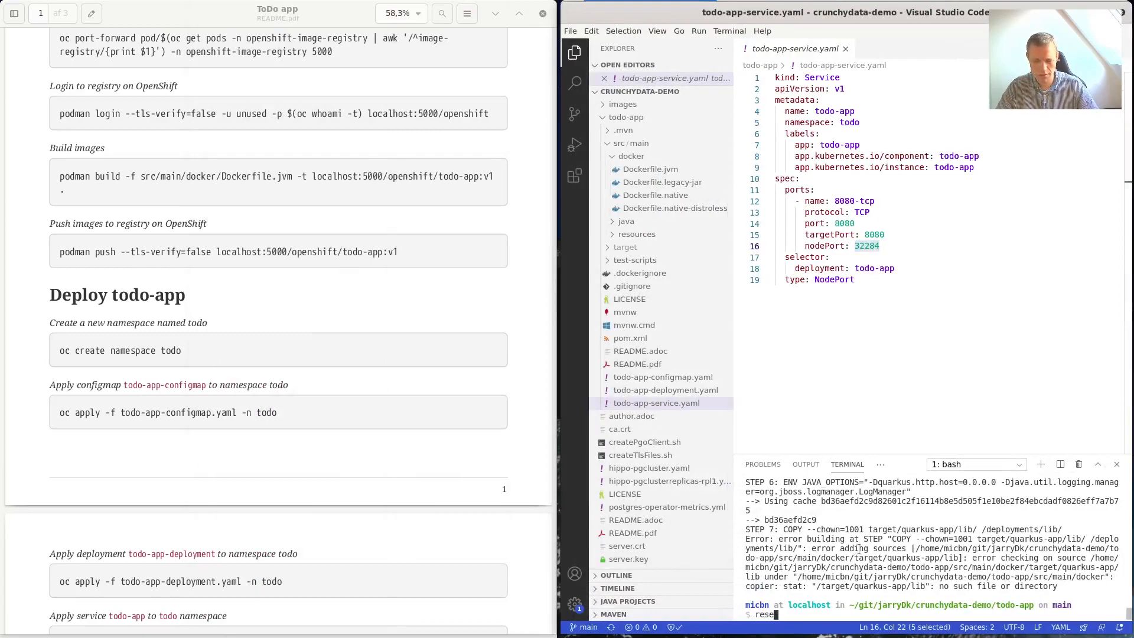
type("t")
key("Return")
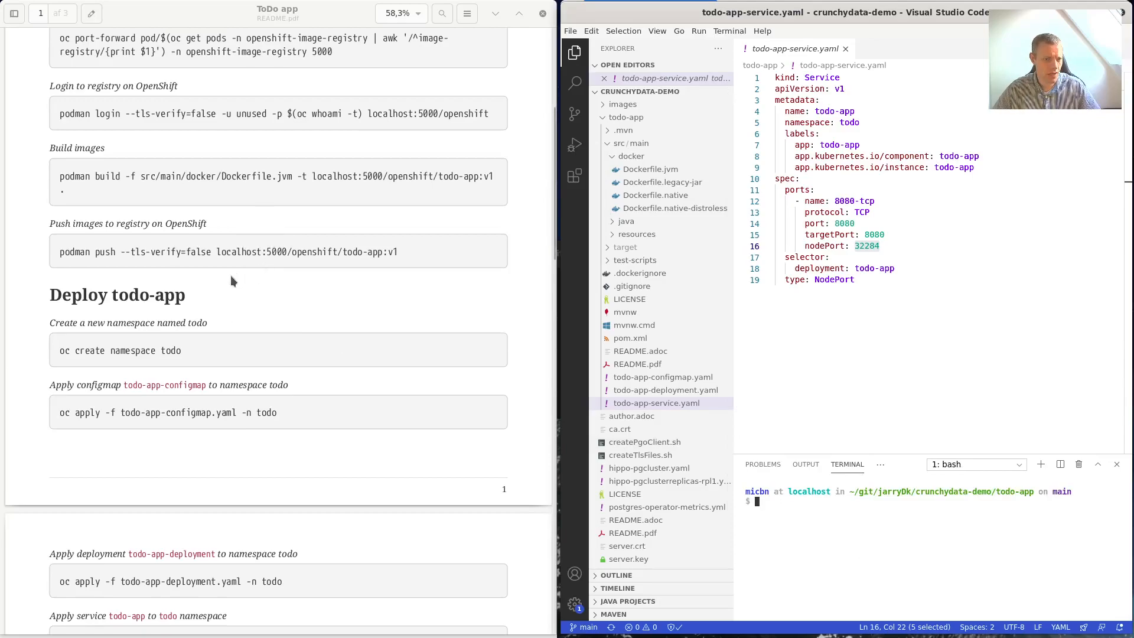
Copy the configmap oc apply command from the README and run it in the terminal.
scroll(242, 378, "down", 4)
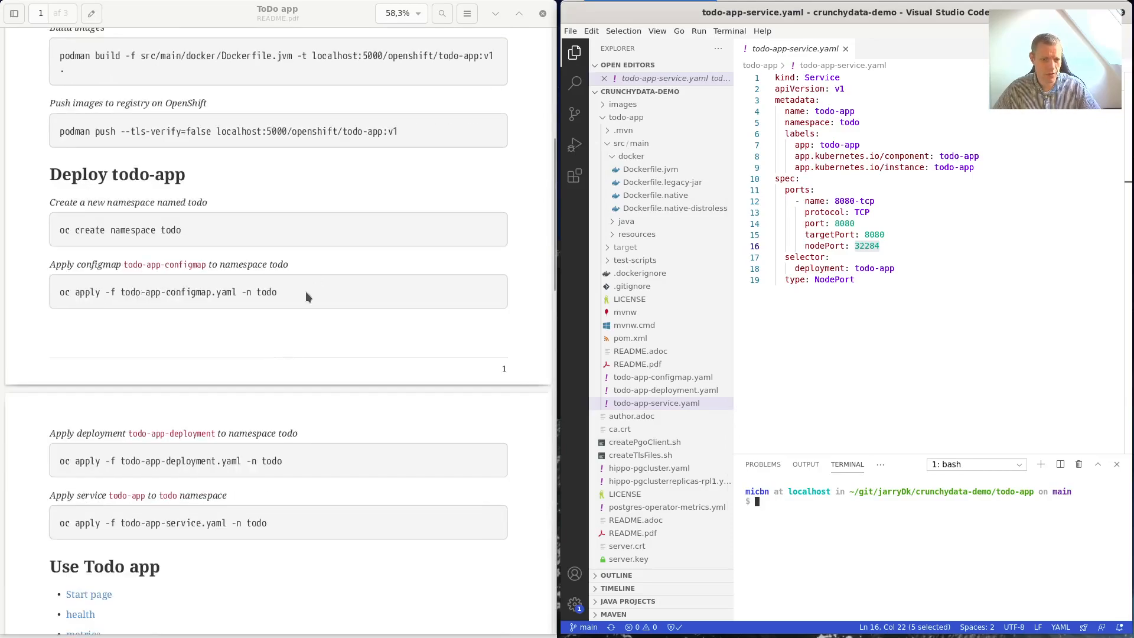
left_click_drag(281, 291, 88, 298)
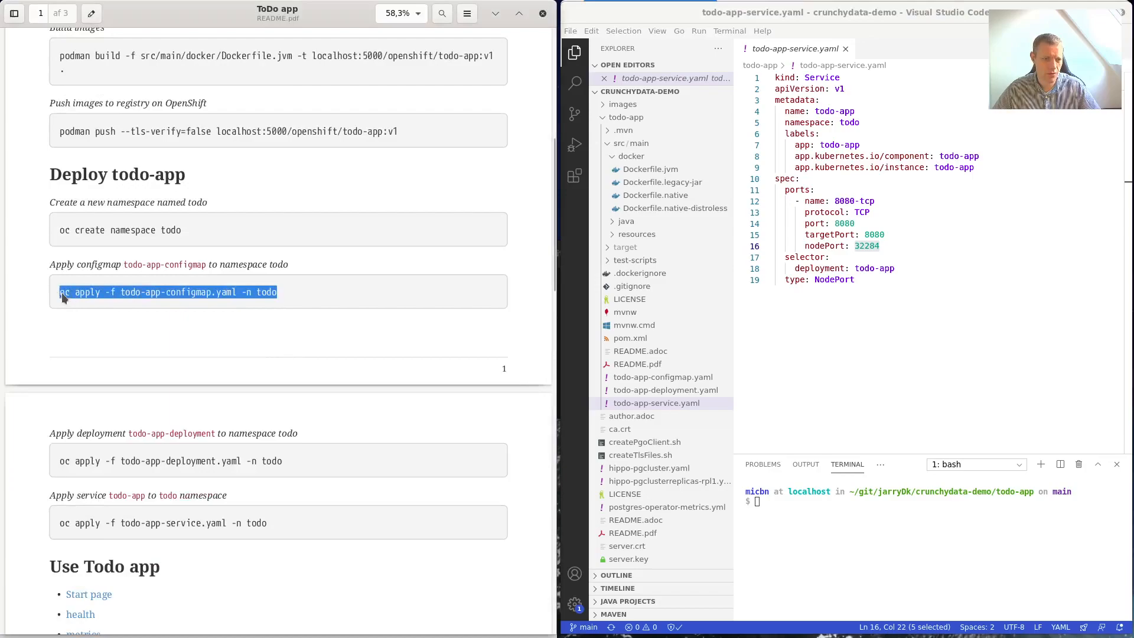
right_click(67, 289)
left_click(91, 351)
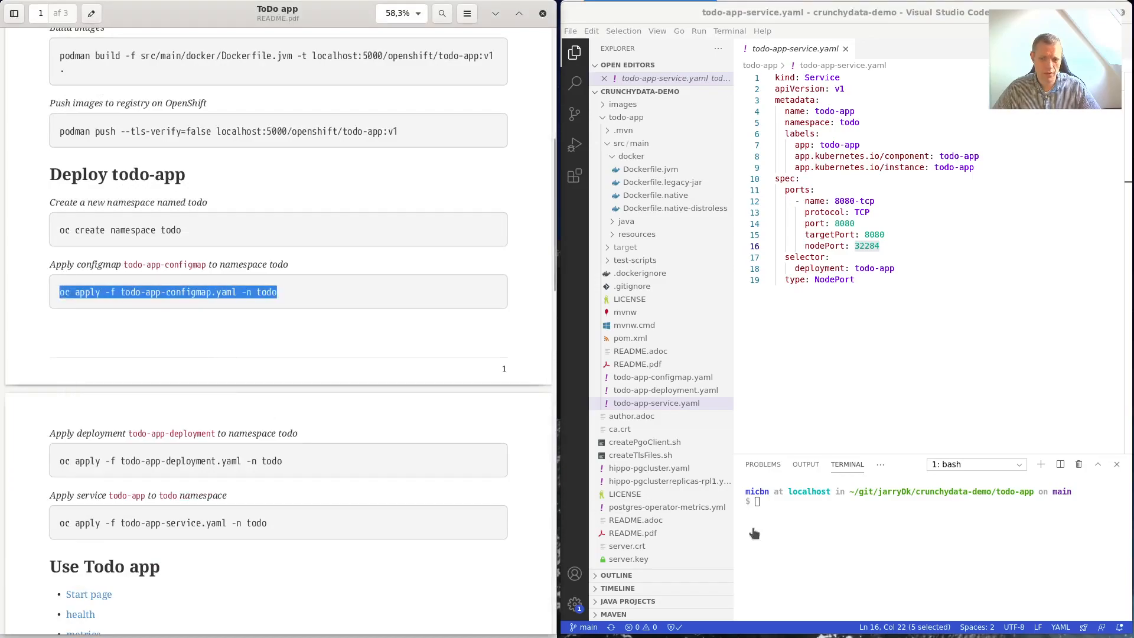
right_click(834, 532)
left_click(864, 463)
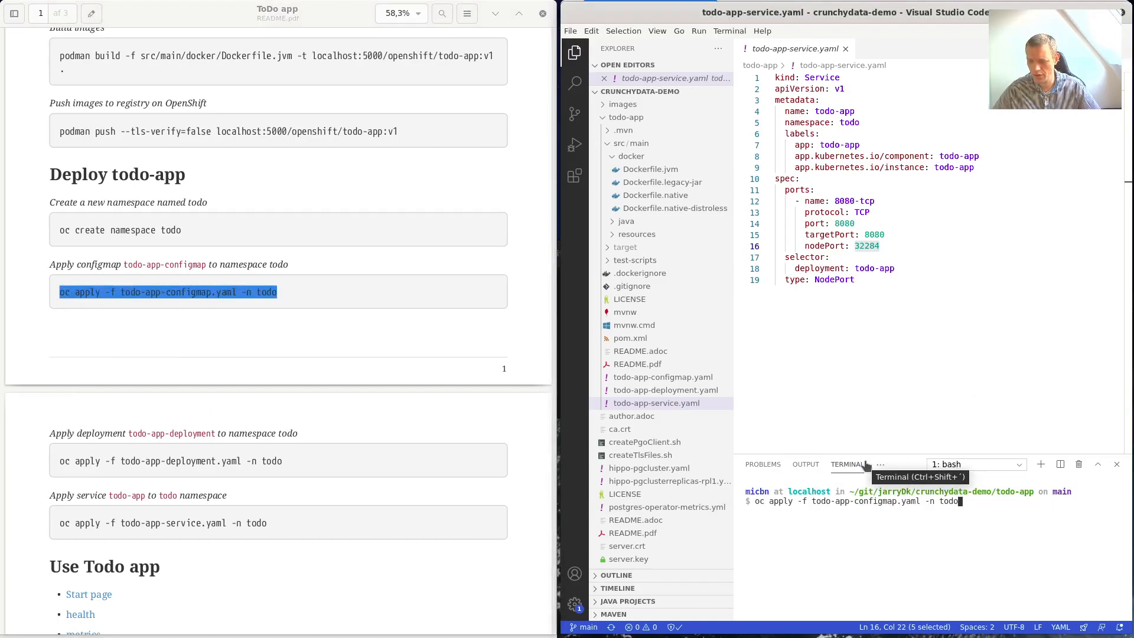
key("Return")
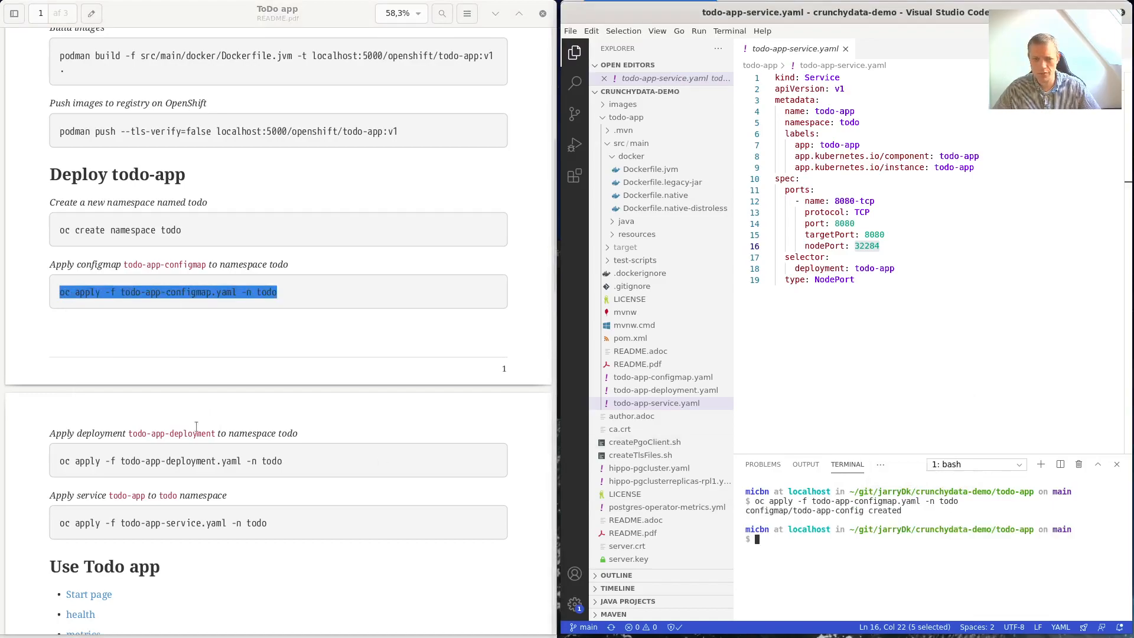
Copy the deployment oc apply command from the README and run it in the terminal.
left_click_drag(287, 466, 61, 465)
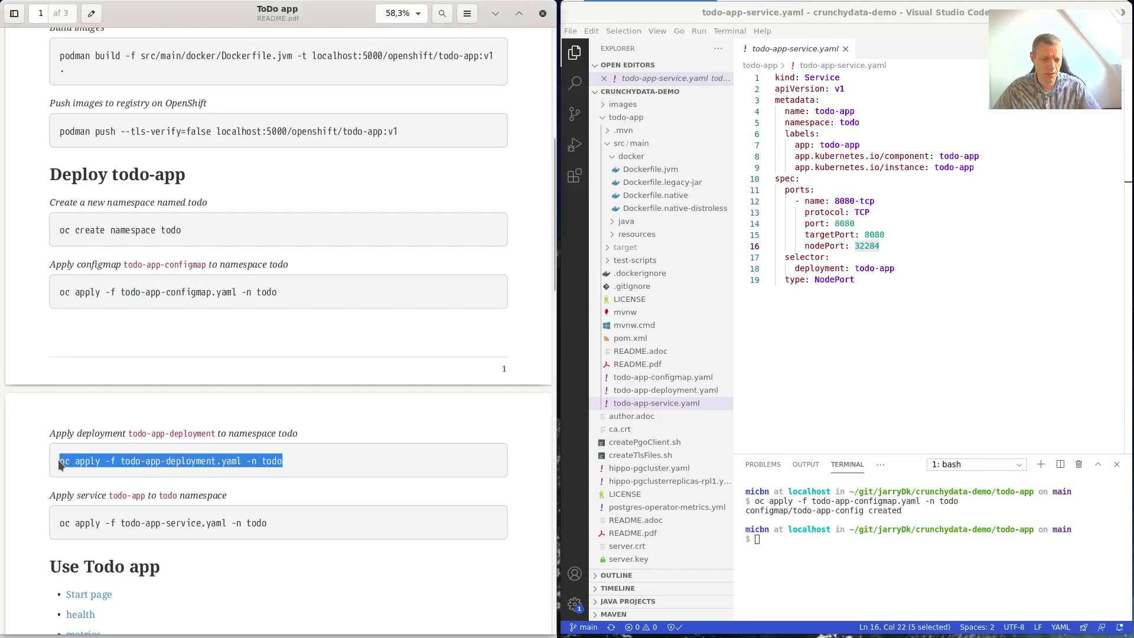
right_click(61, 465)
left_click(112, 515)
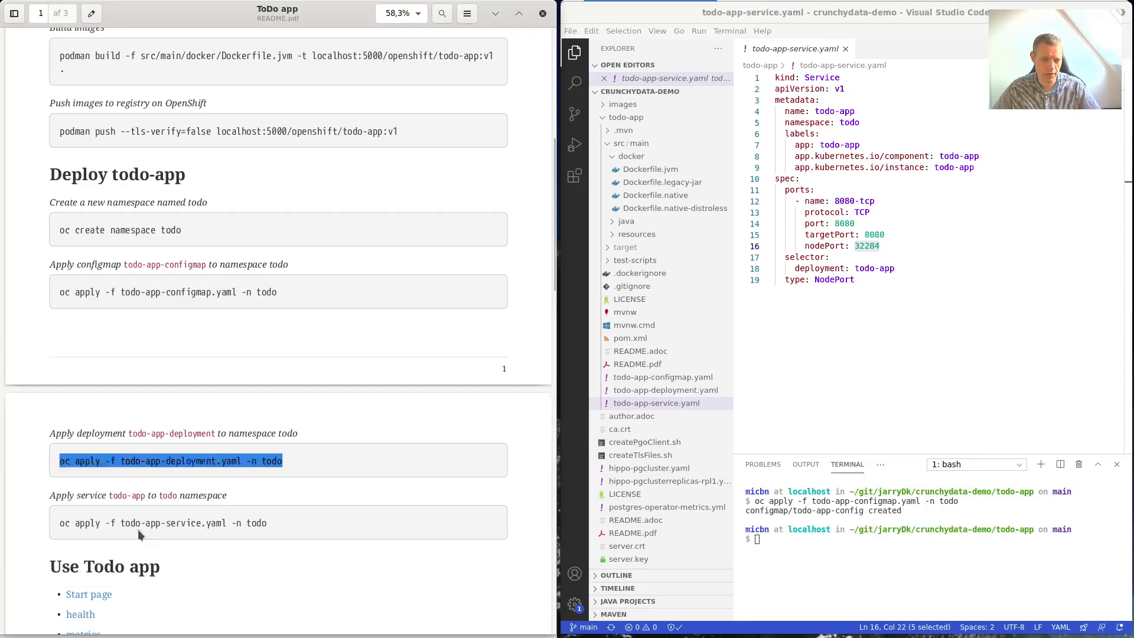
right_click(831, 577)
left_click(874, 502)
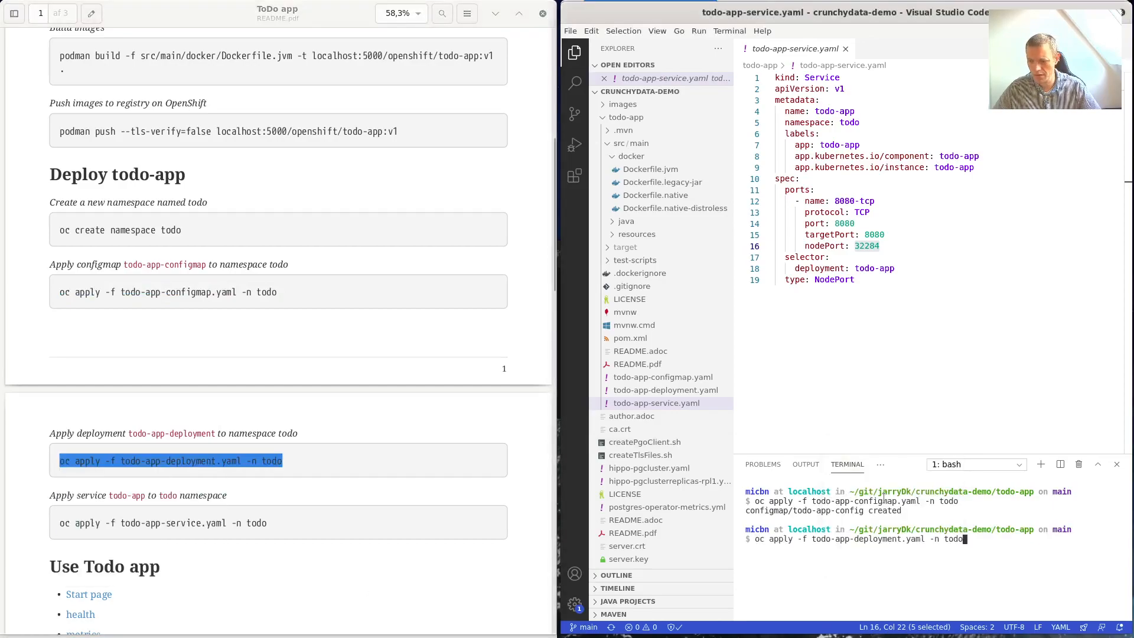
key("Return")
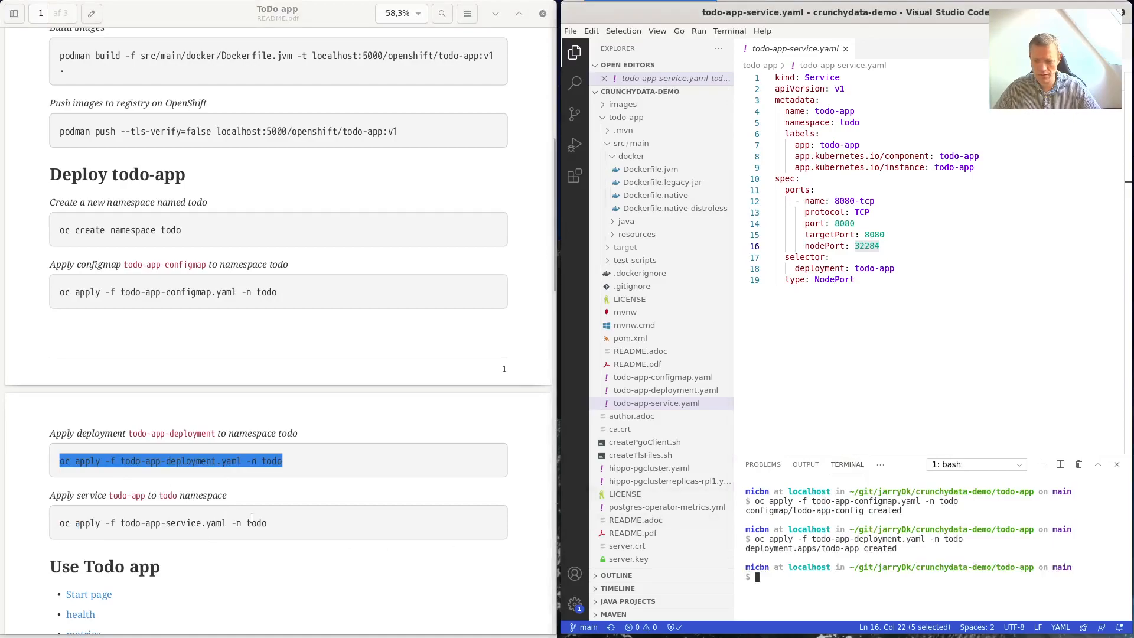
Copy the service oc apply command from the README and run it to create service/todo-app.
left_click_drag(272, 520, 61, 531)
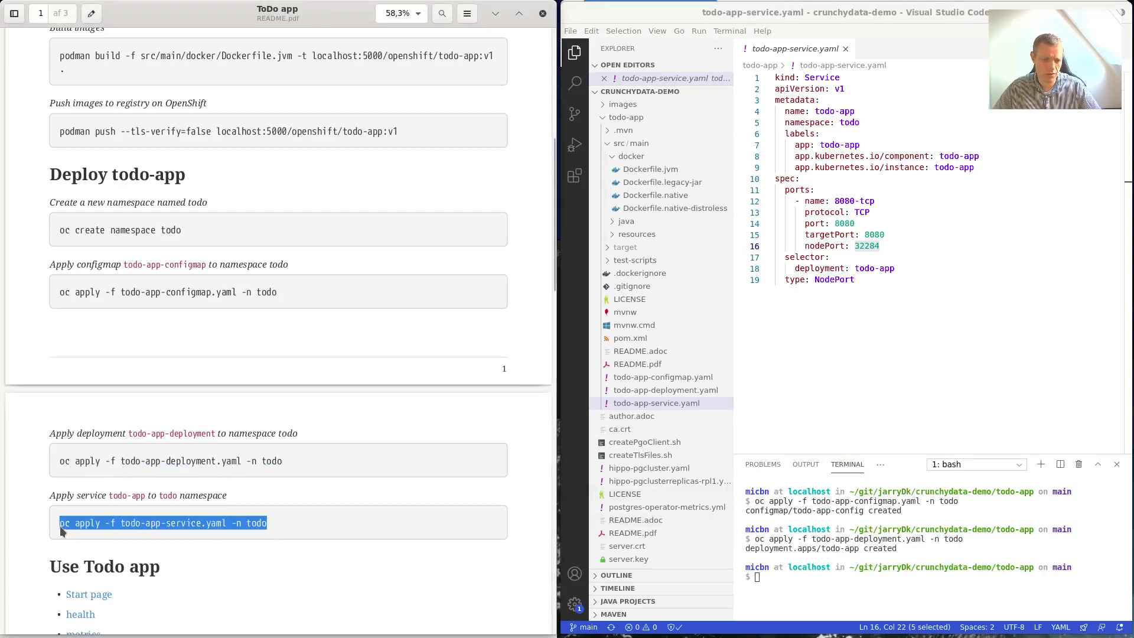
right_click(77, 522)
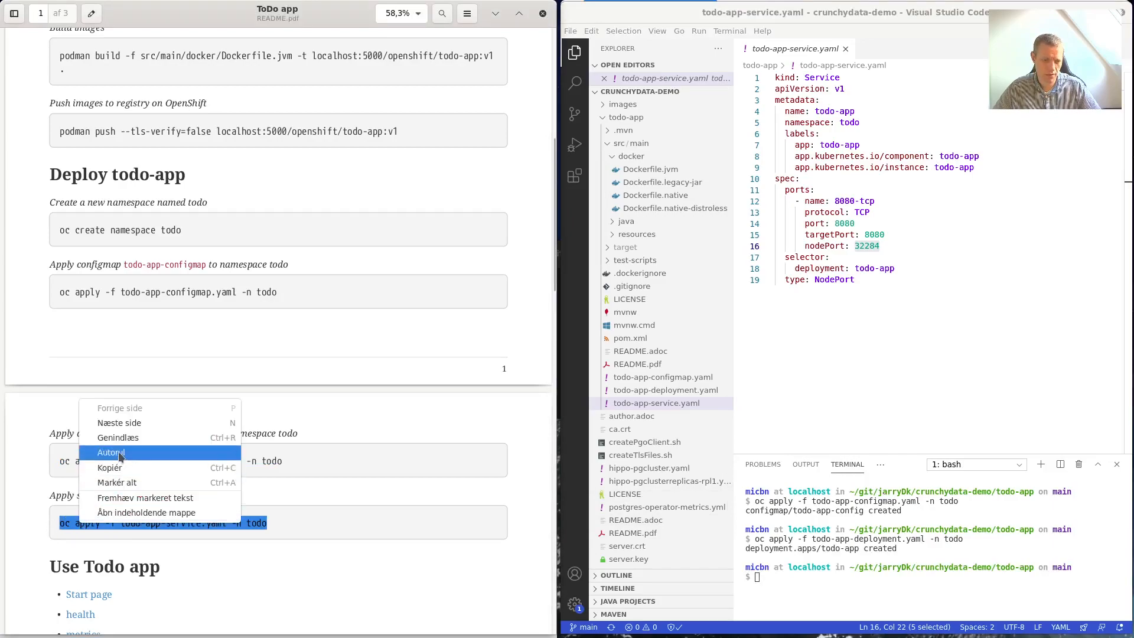
left_click(134, 467)
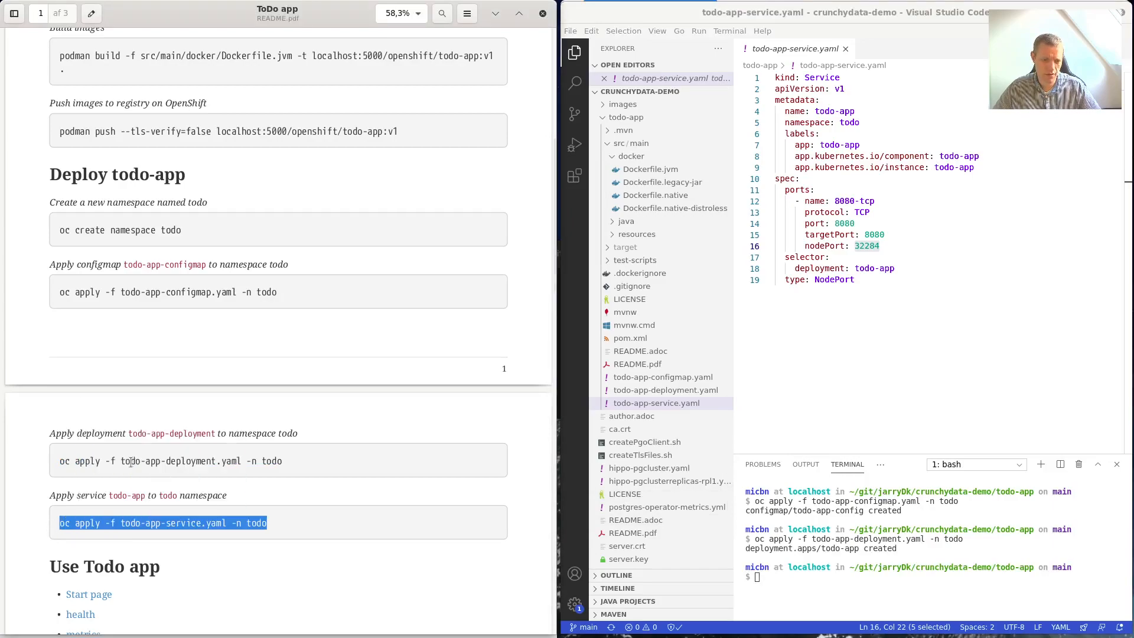
right_click(884, 571)
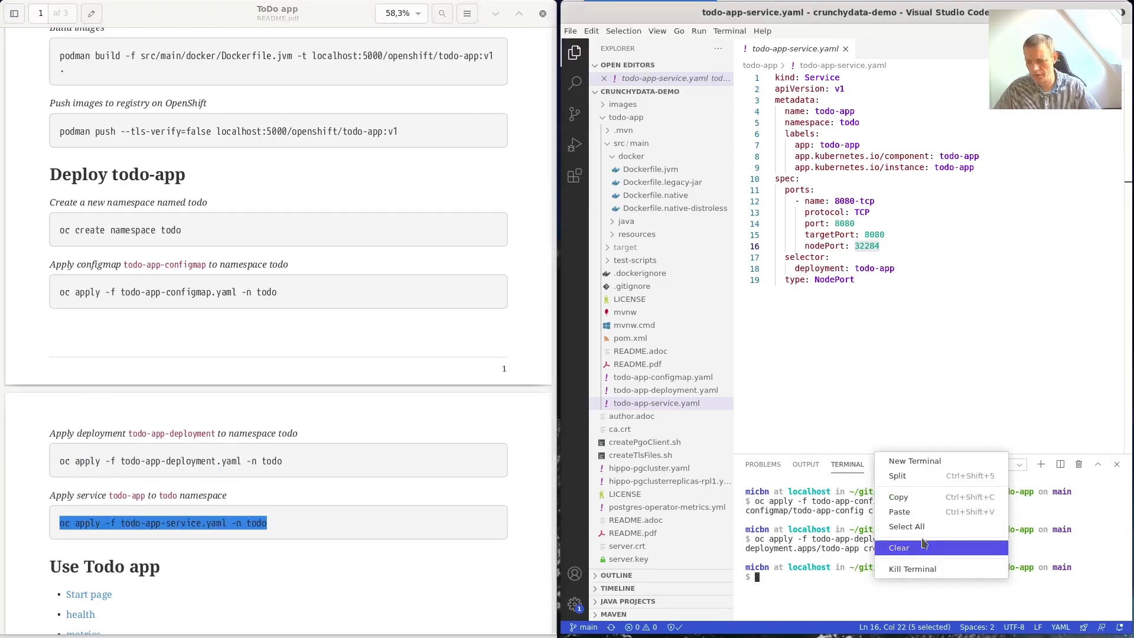
left_click(933, 512)
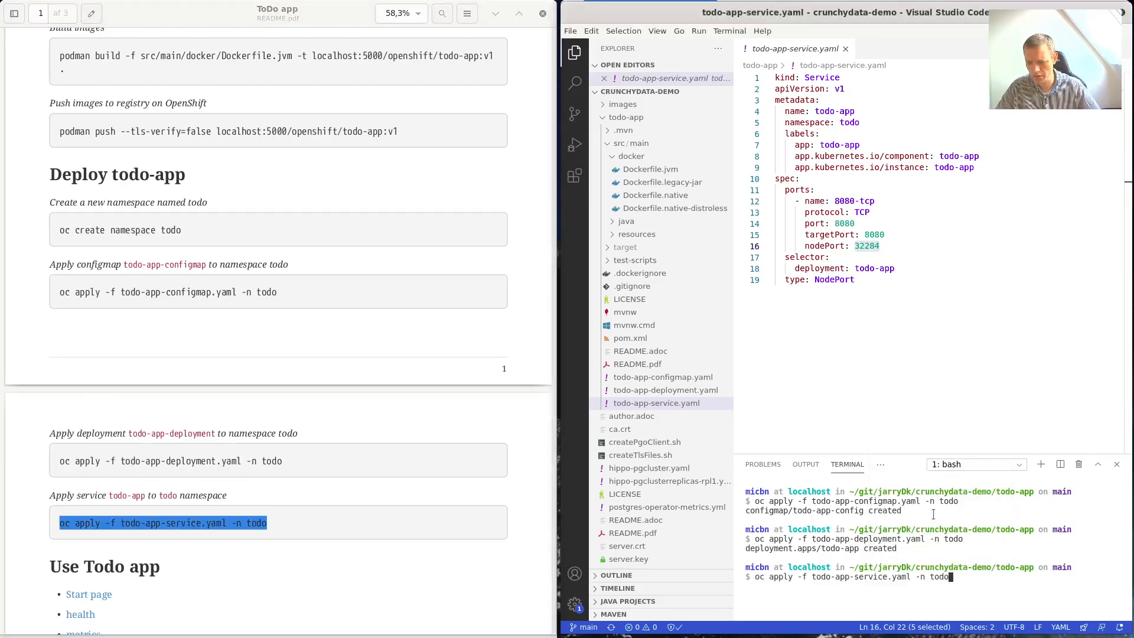
key("Return")
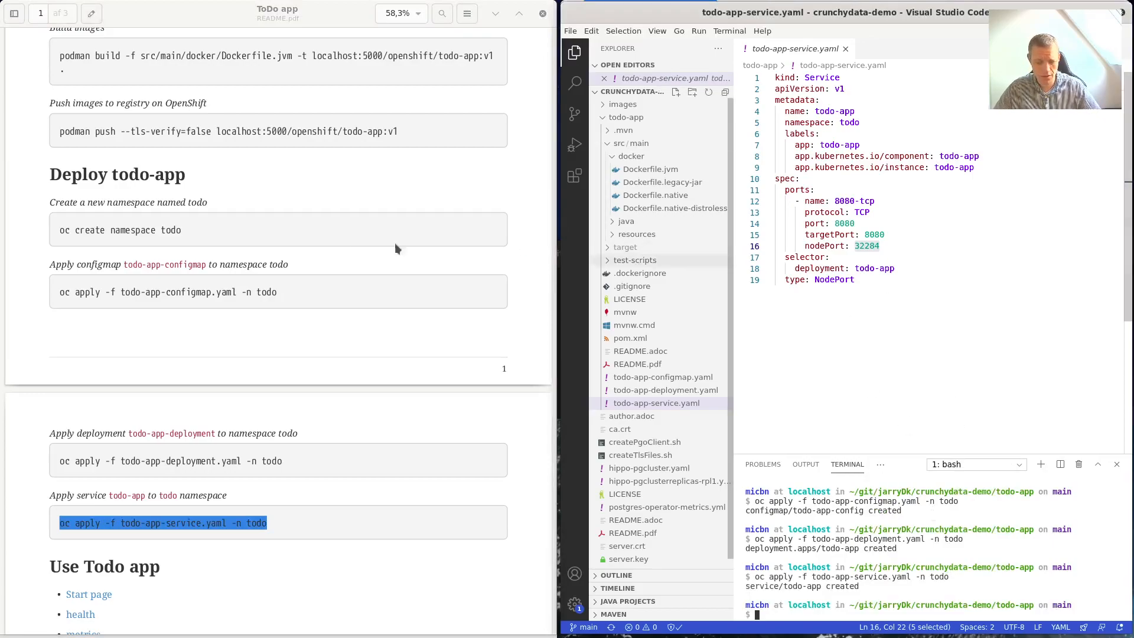
In the OpenShift console, switch to the todo project and view its Pods, where todo-app is Running.
key("super")
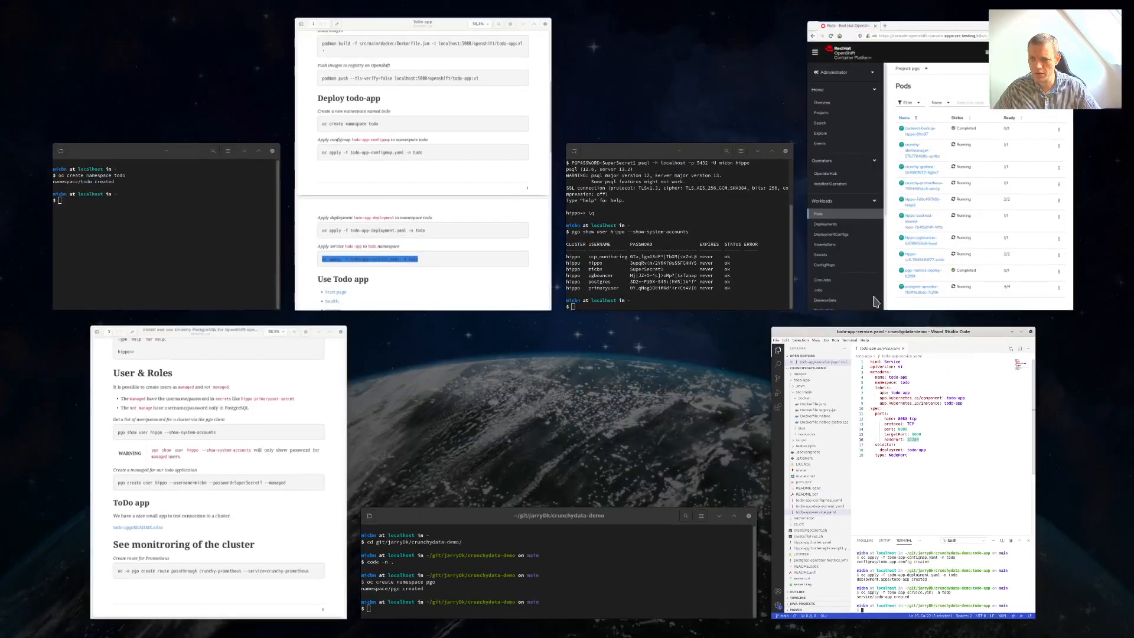
left_click(941, 254)
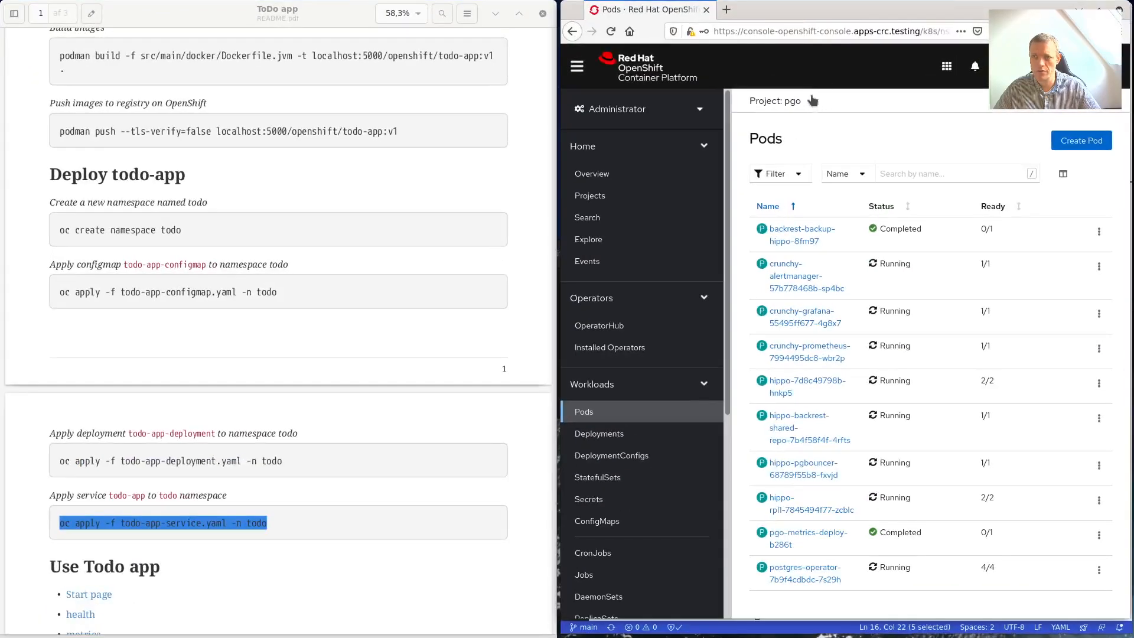
left_click(815, 104)
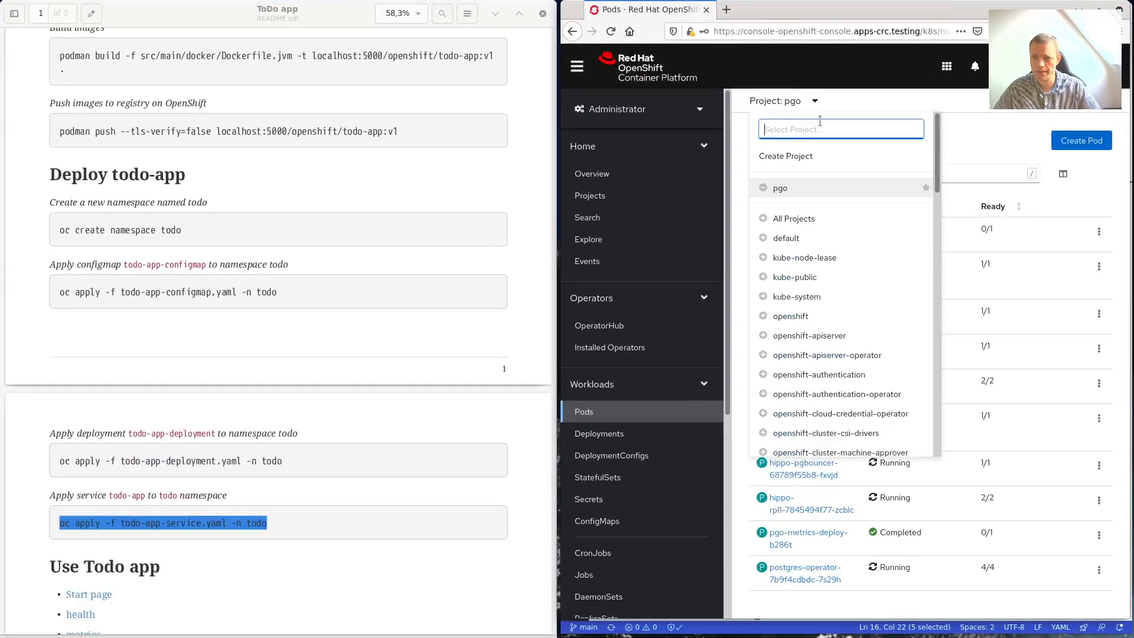
type("todo")
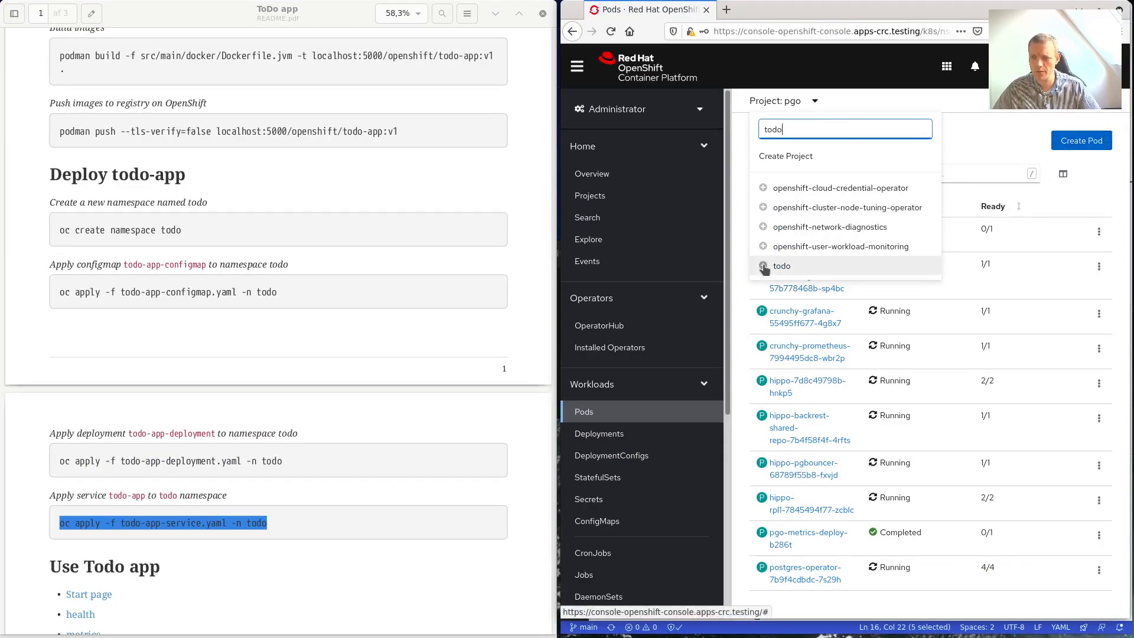
left_click(785, 187)
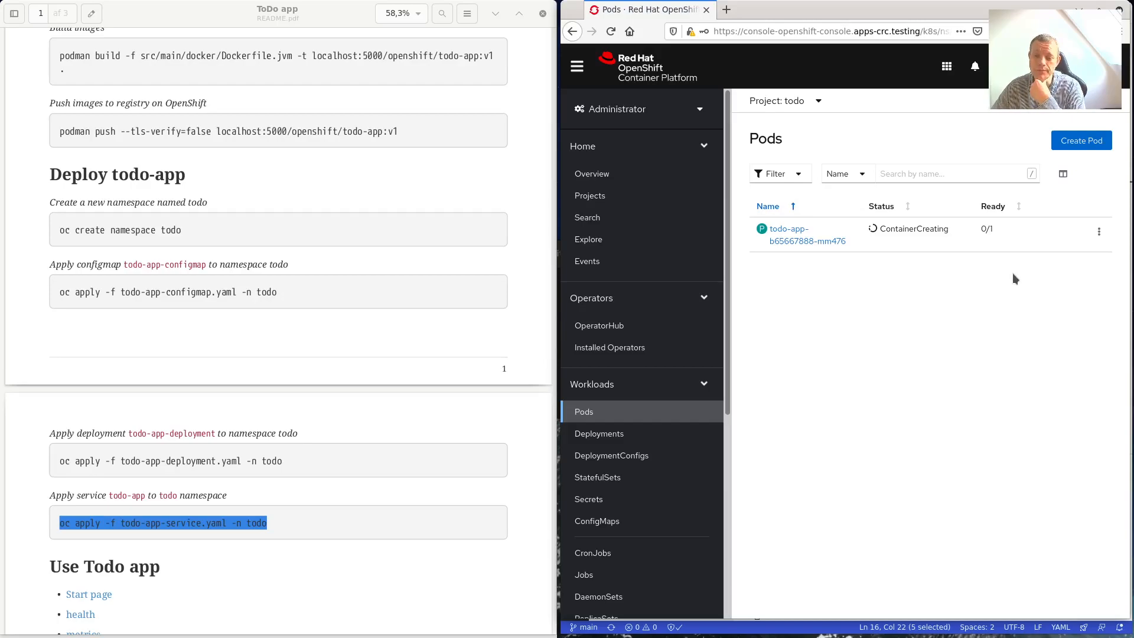
left_click(602, 434)
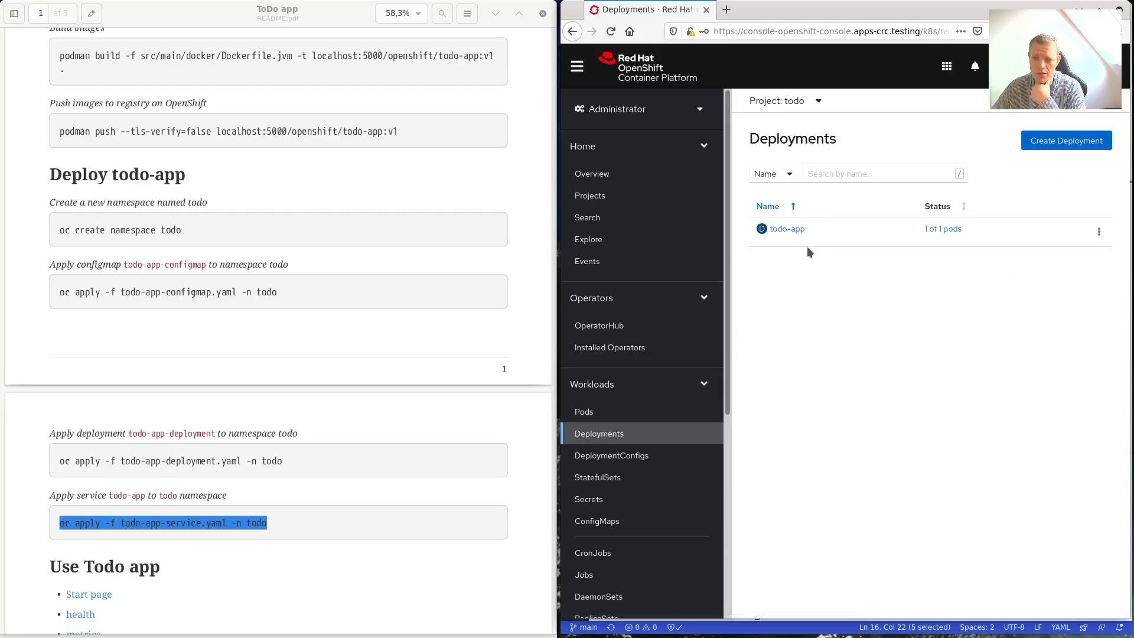
left_click(595, 412)
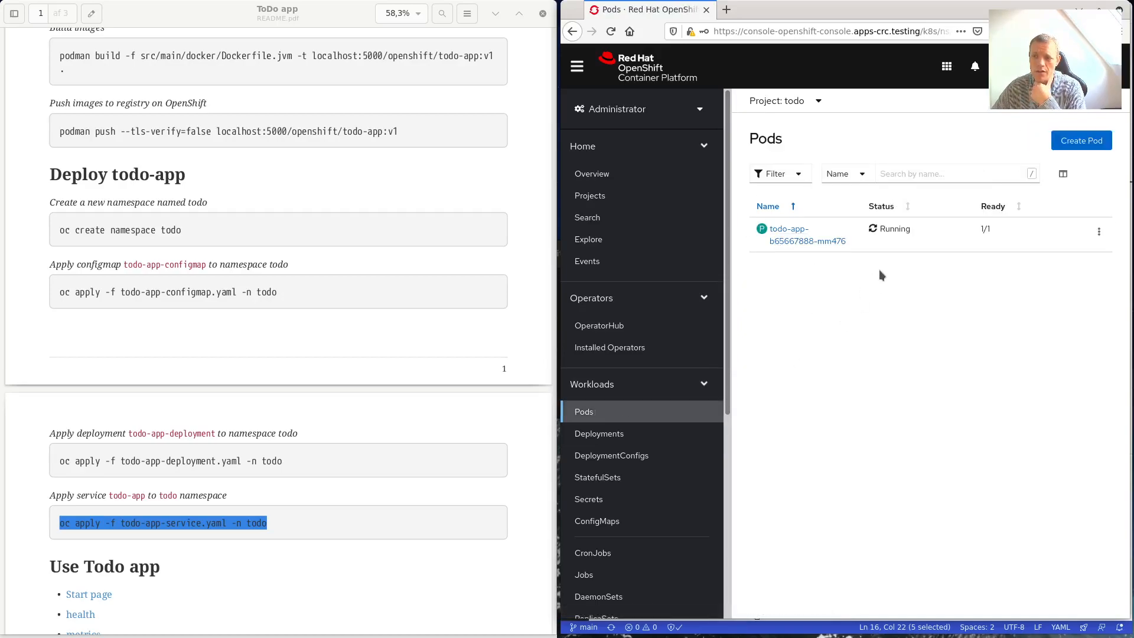
Open the todo app, verify its health check reports UP, then open its Swagger UI page.
scroll(239, 432, "down", 2)
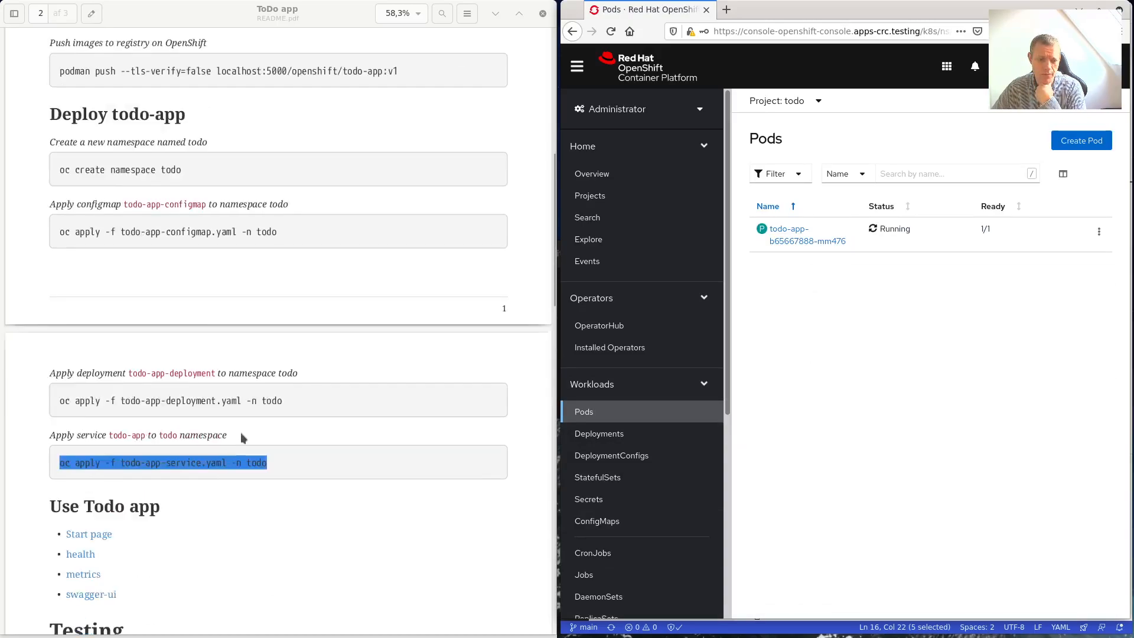
scroll(223, 451, "down", 1)
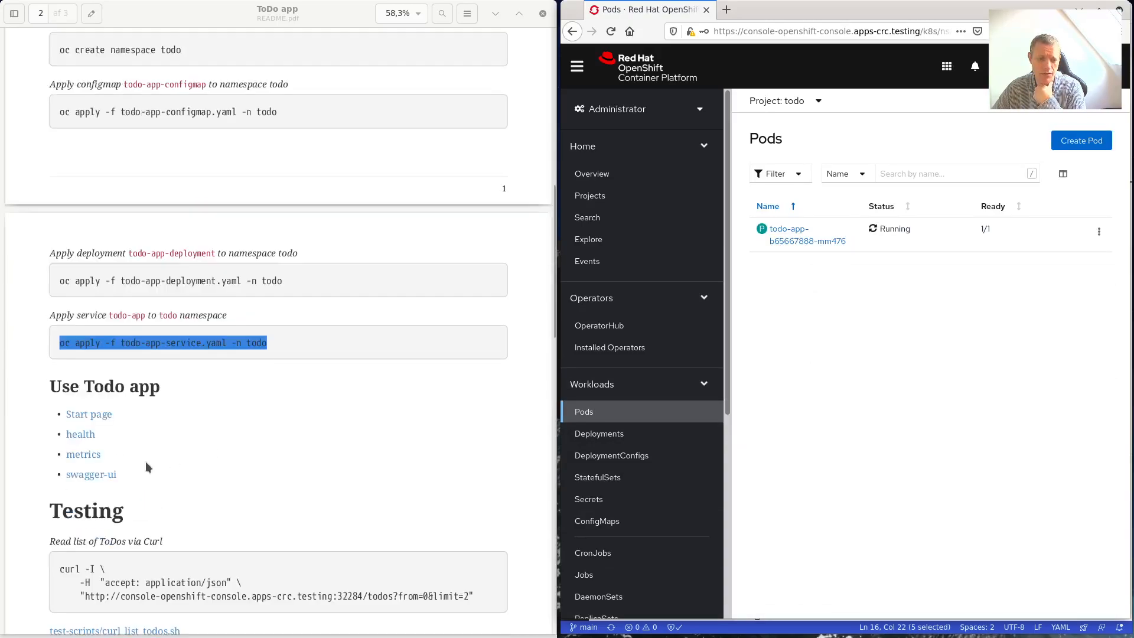
left_click(87, 415)
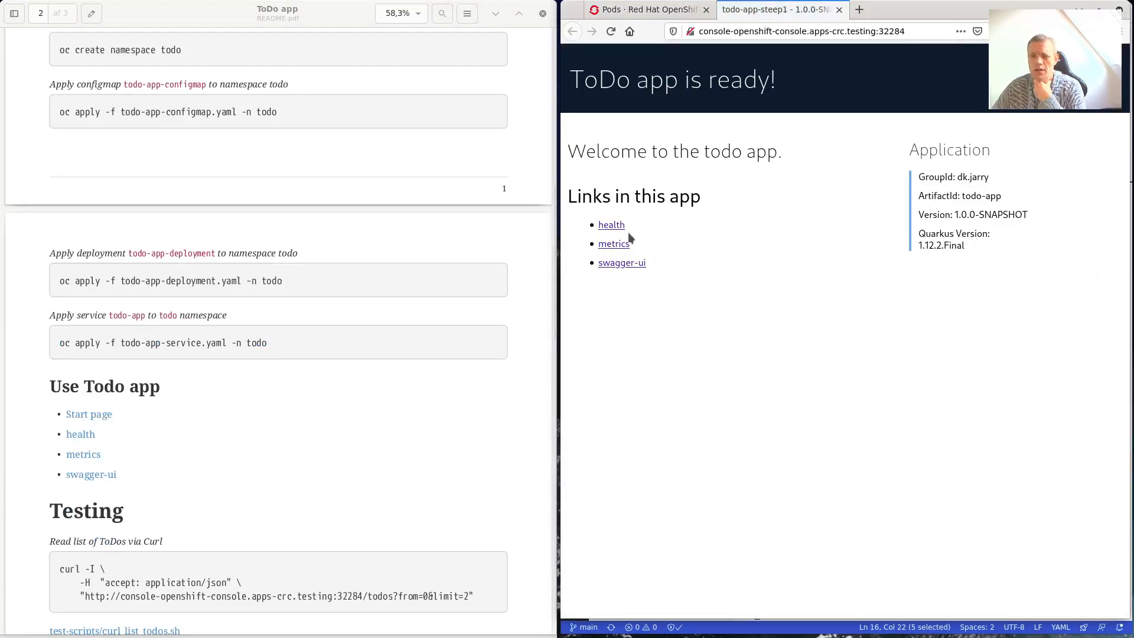
left_click(611, 228)
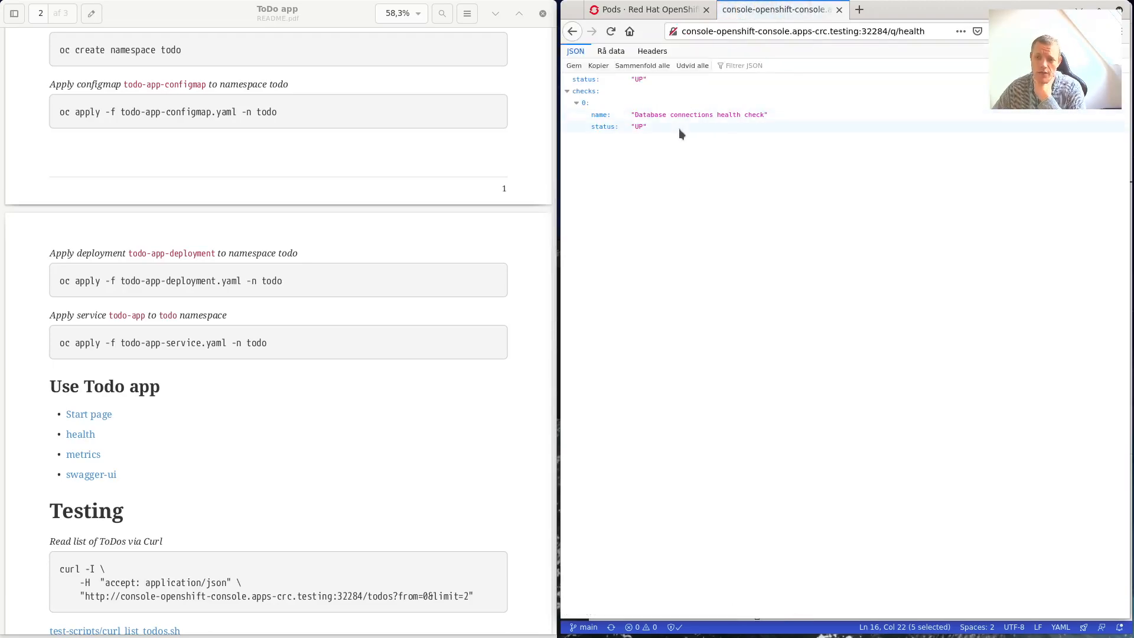
left_click(572, 33)
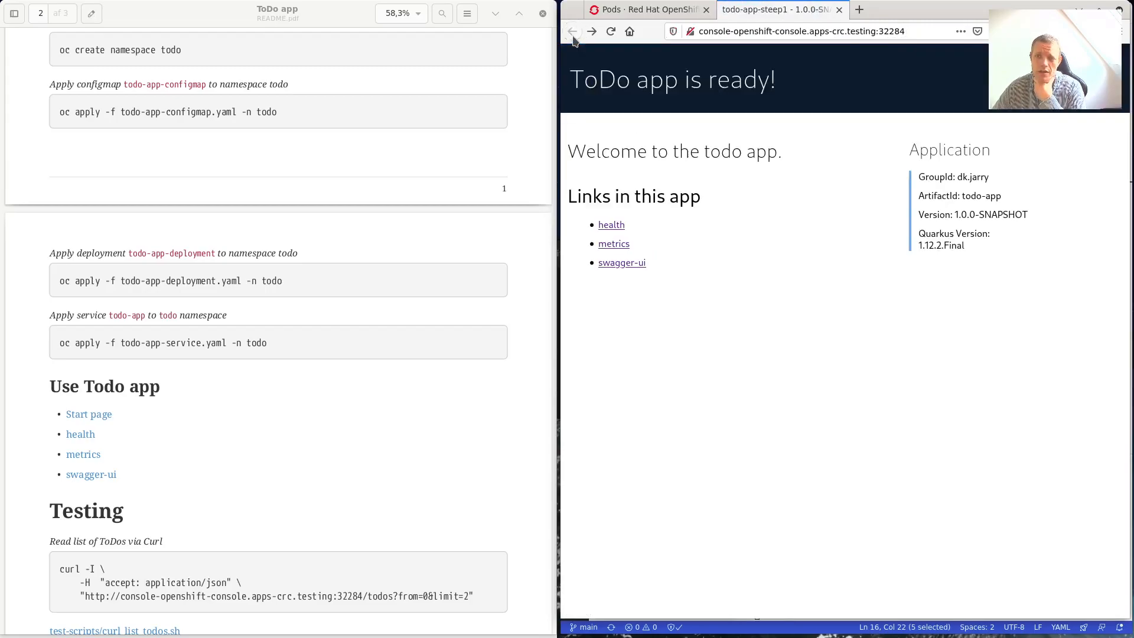
left_click(622, 263)
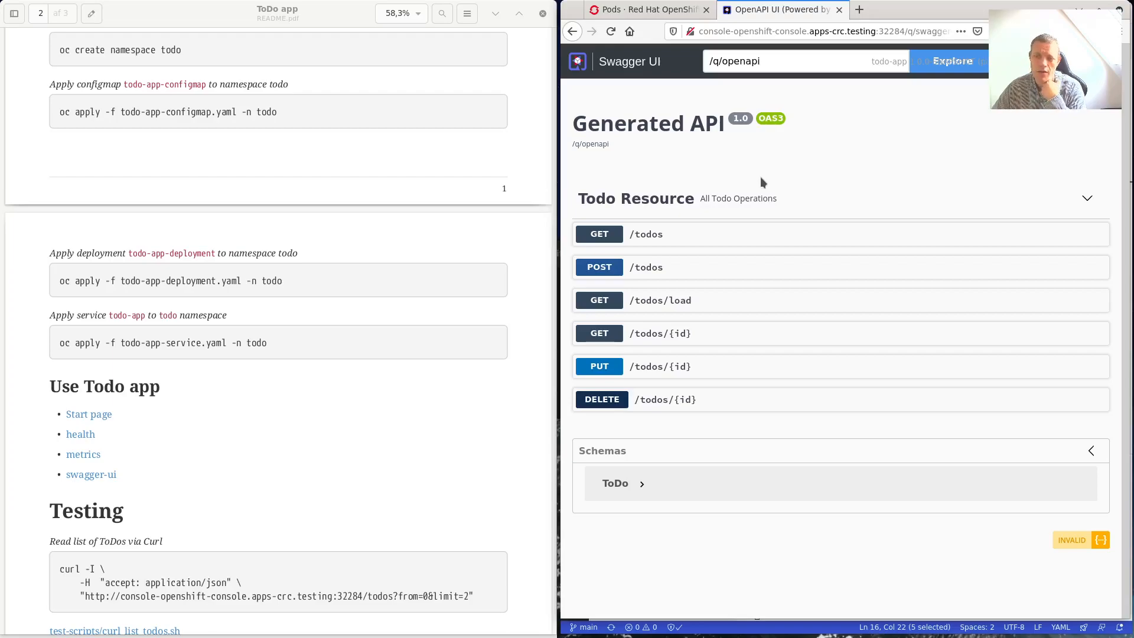
Create a todo via POST /todos with the id line removed from the request body.
left_click(654, 270)
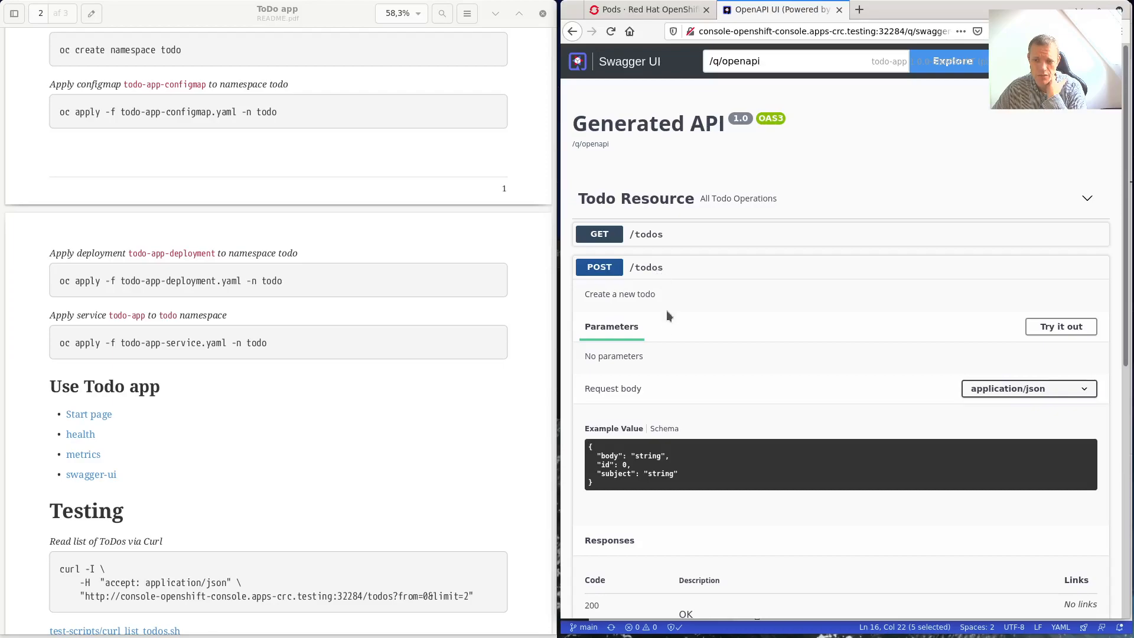
left_click(1078, 331)
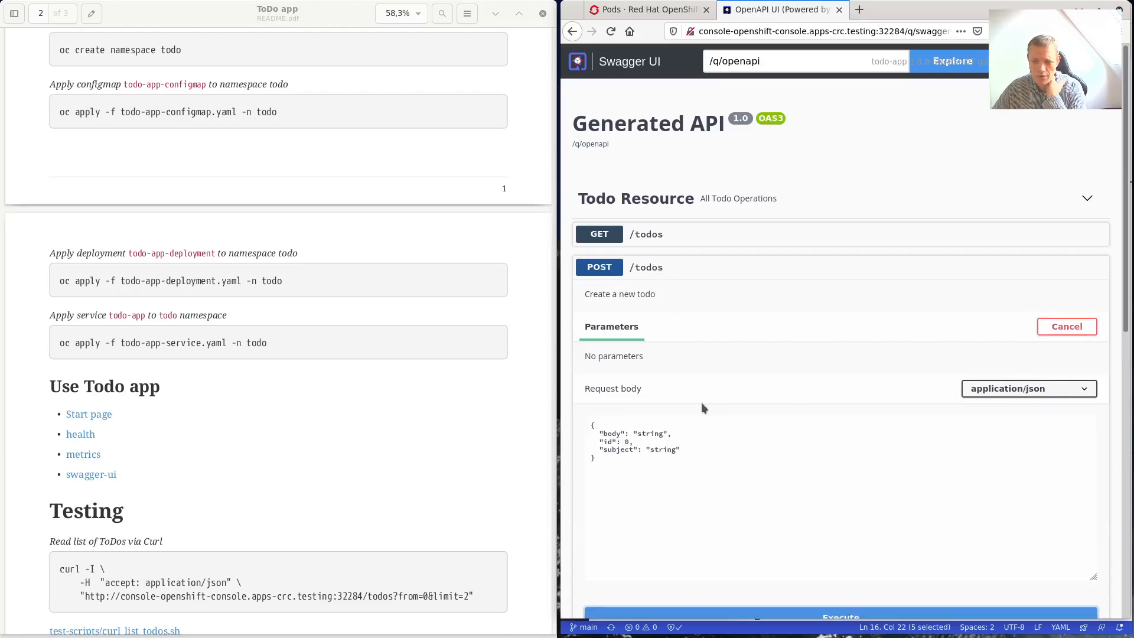
left_click_drag(597, 441, 653, 442)
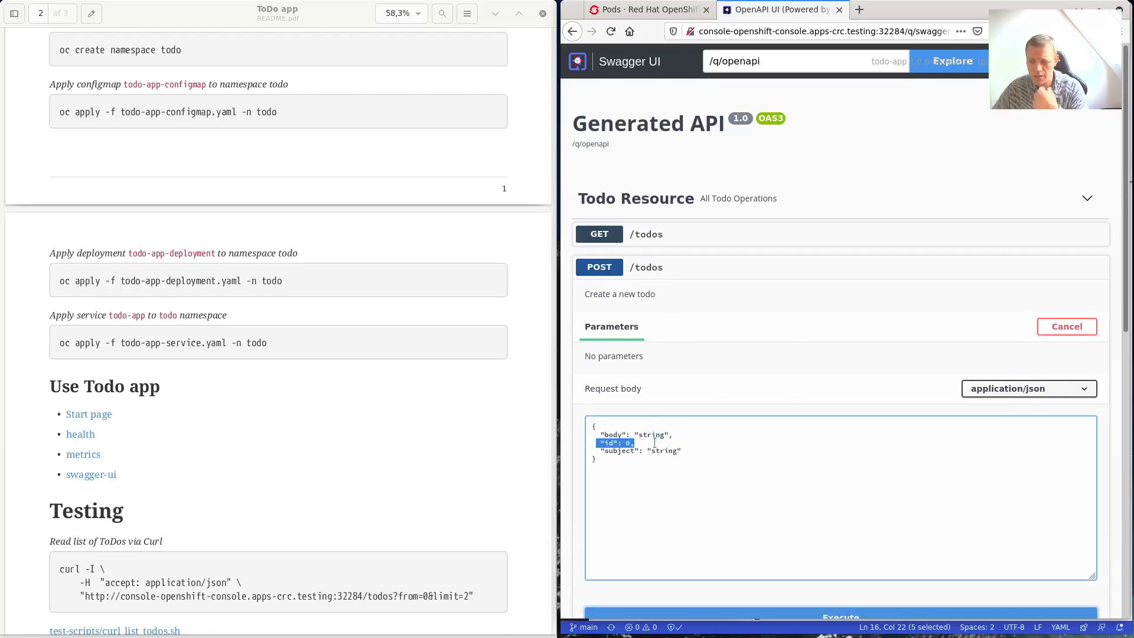
key("BackSpace")
key("BackSpace")
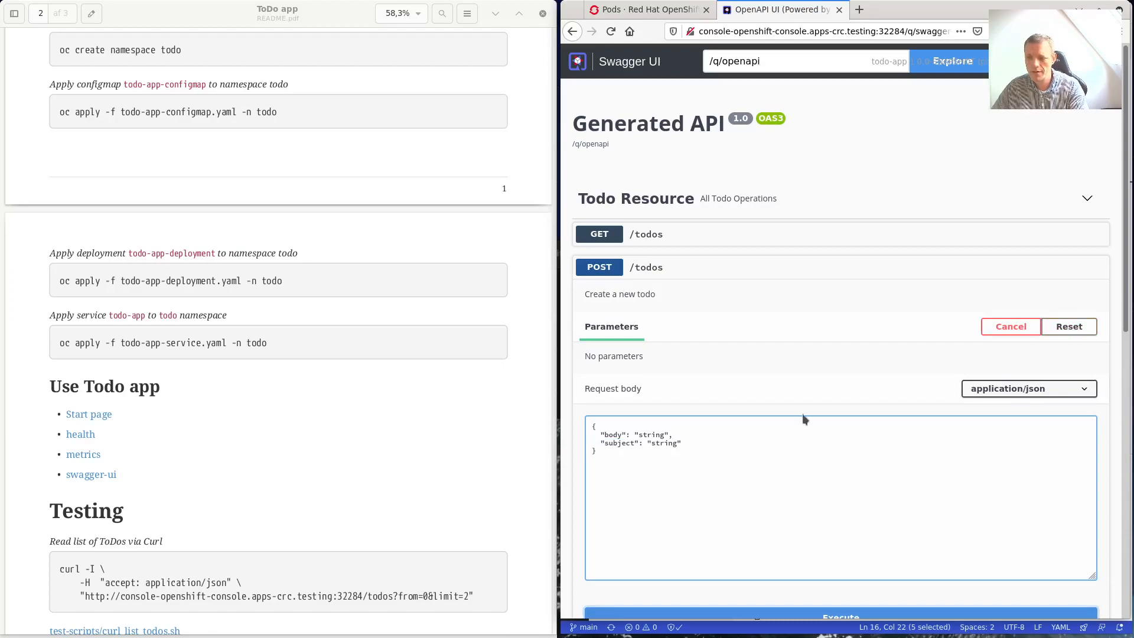
scroll(800, 431, "down", 3)
left_click(833, 475)
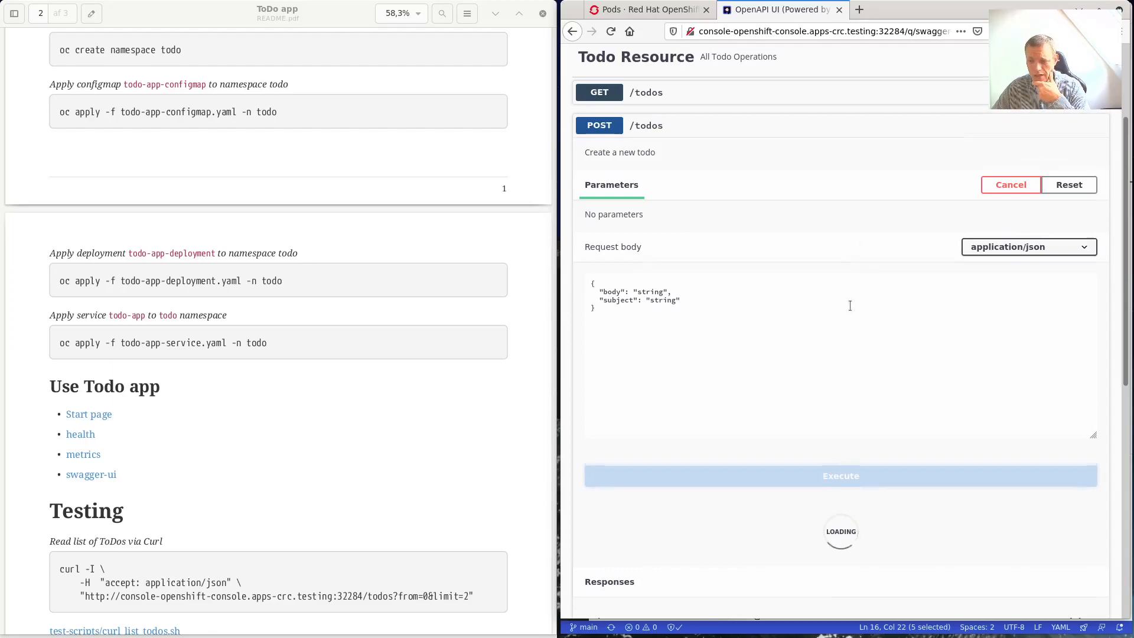
Execute POST /todos several more times to create additional todos with the same body.
scroll(850, 305, "down", 1)
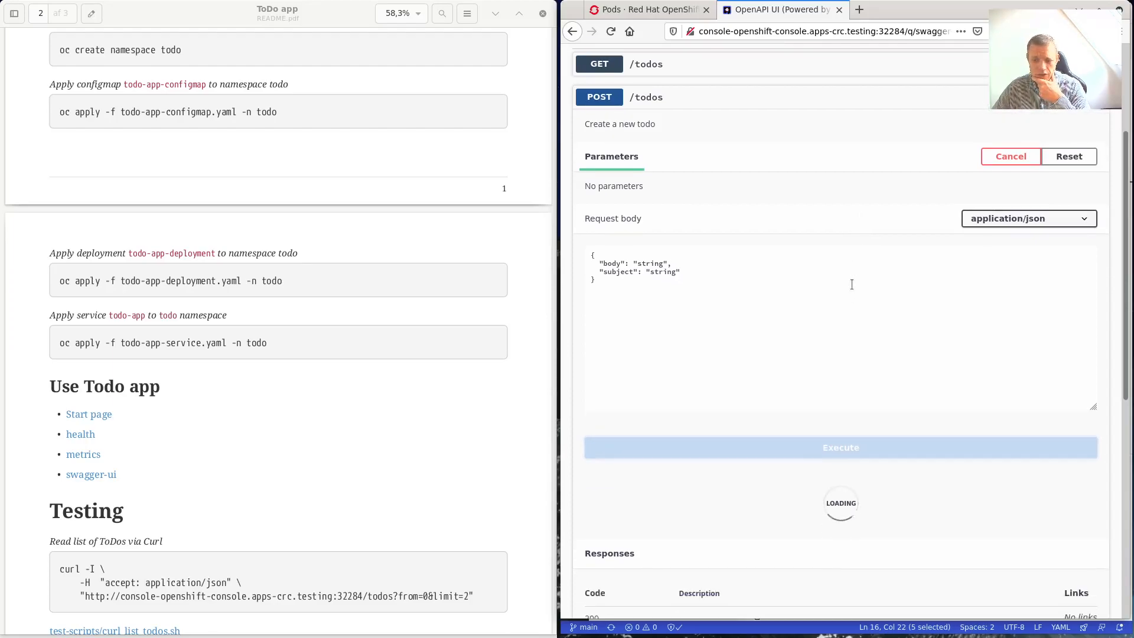
scroll(851, 283, "down", 1)
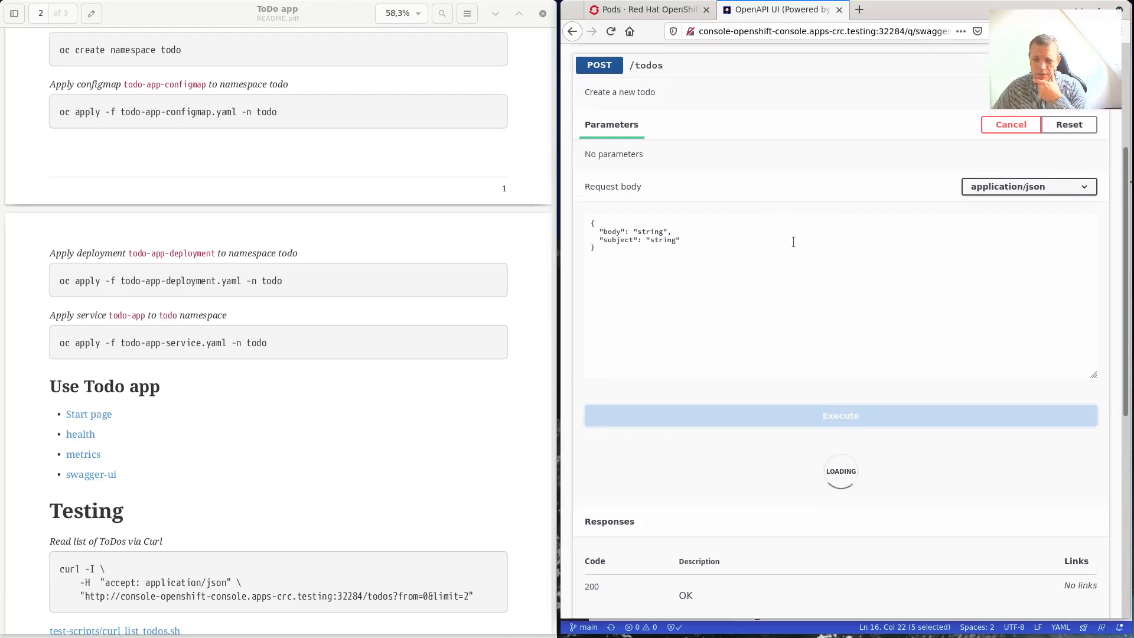
scroll(786, 224, "down", 3)
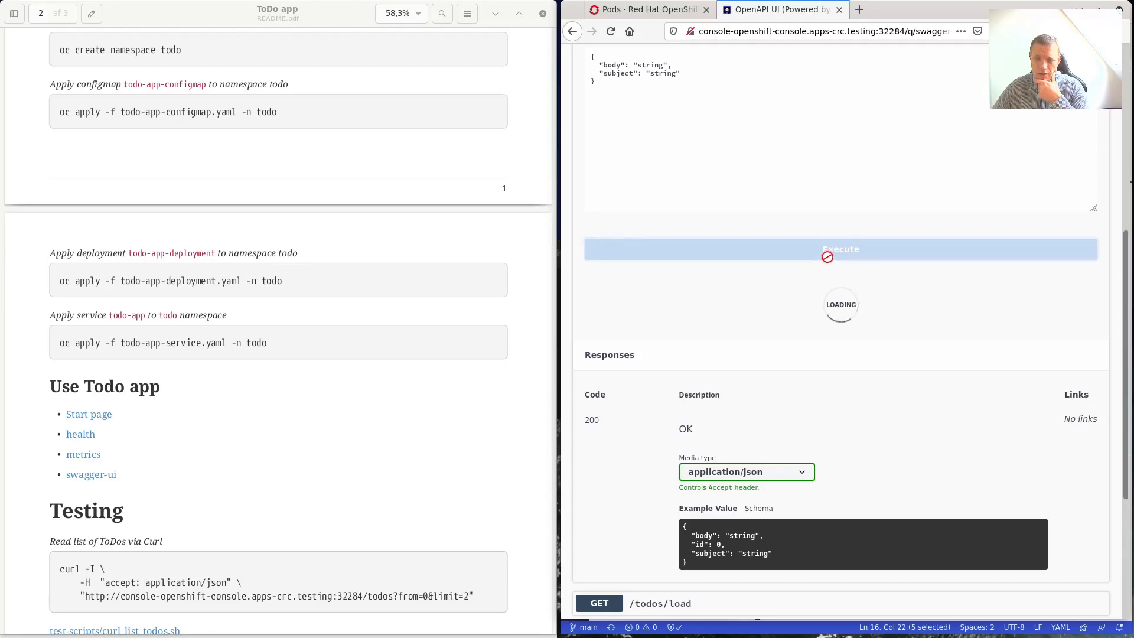
scroll(645, 164, "up", 3)
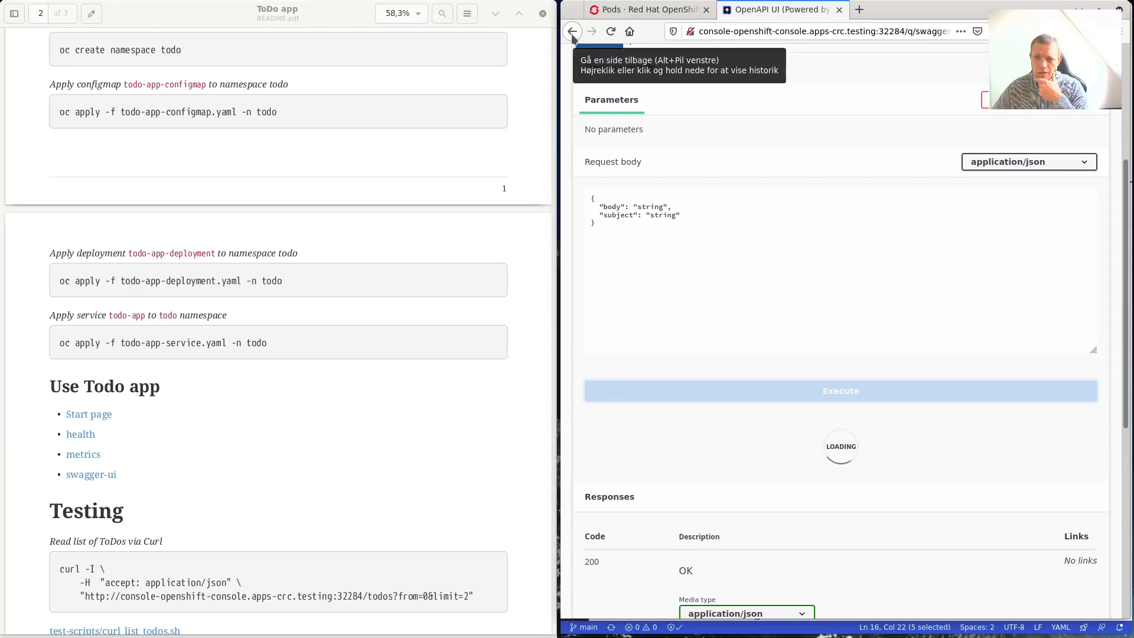
left_click(572, 34)
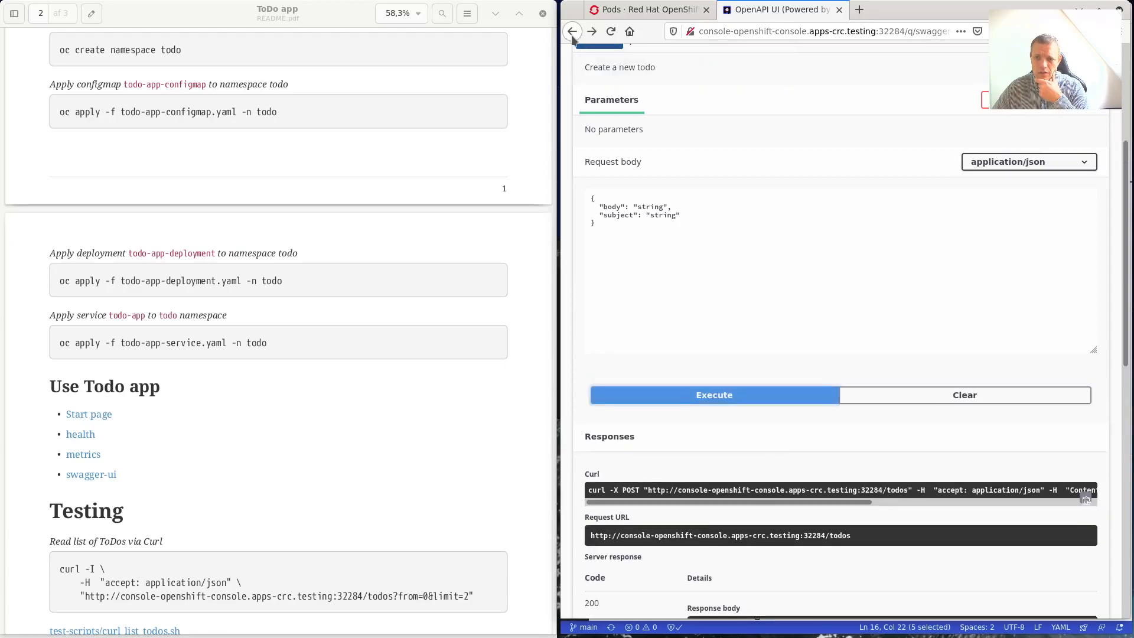
left_click(753, 397)
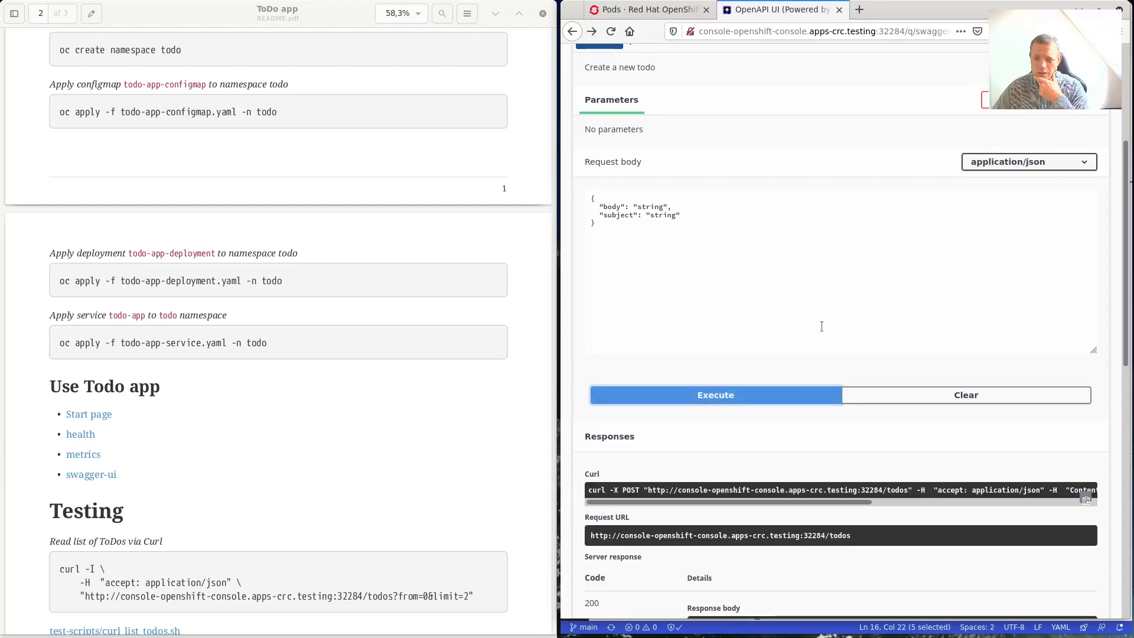
scroll(823, 328, "down", 3)
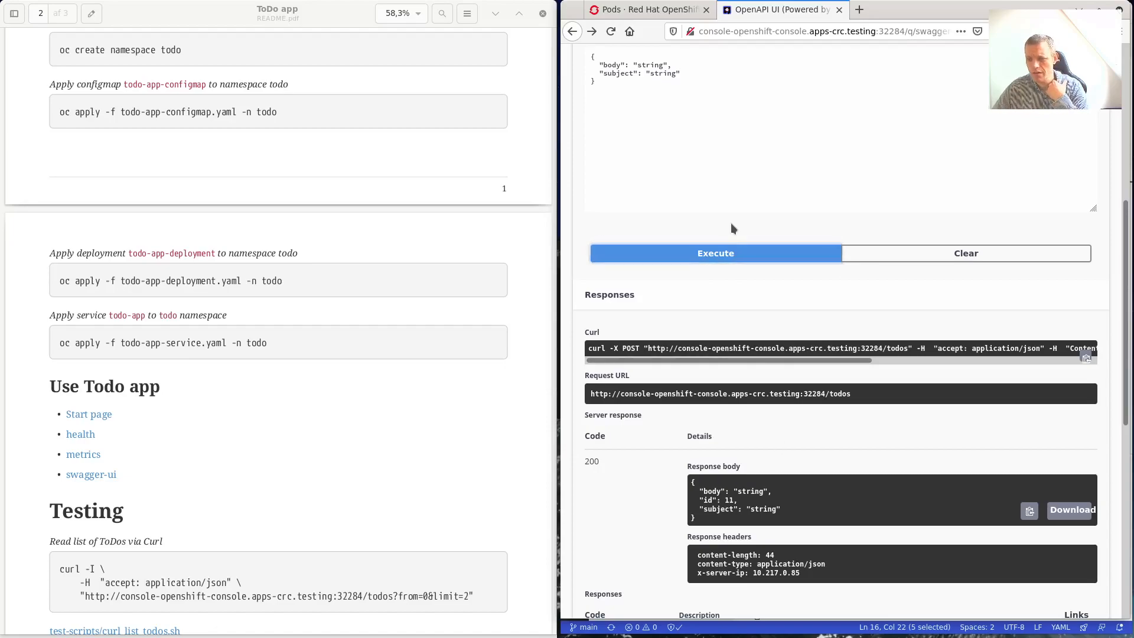
left_click(735, 258)
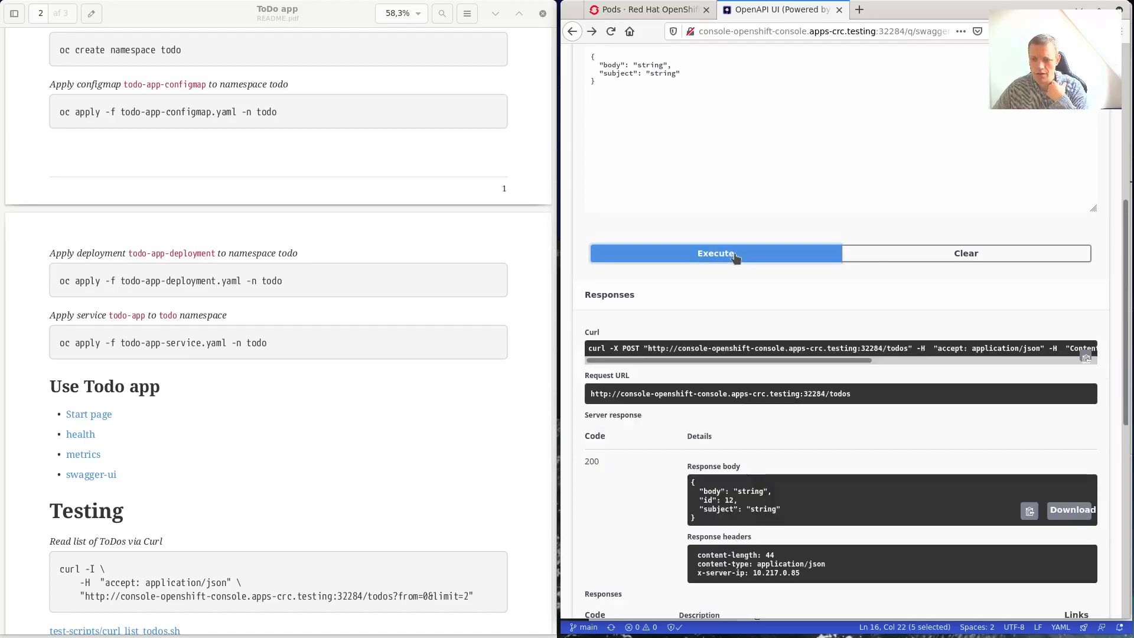
left_click(735, 258)
left_click(735, 258)
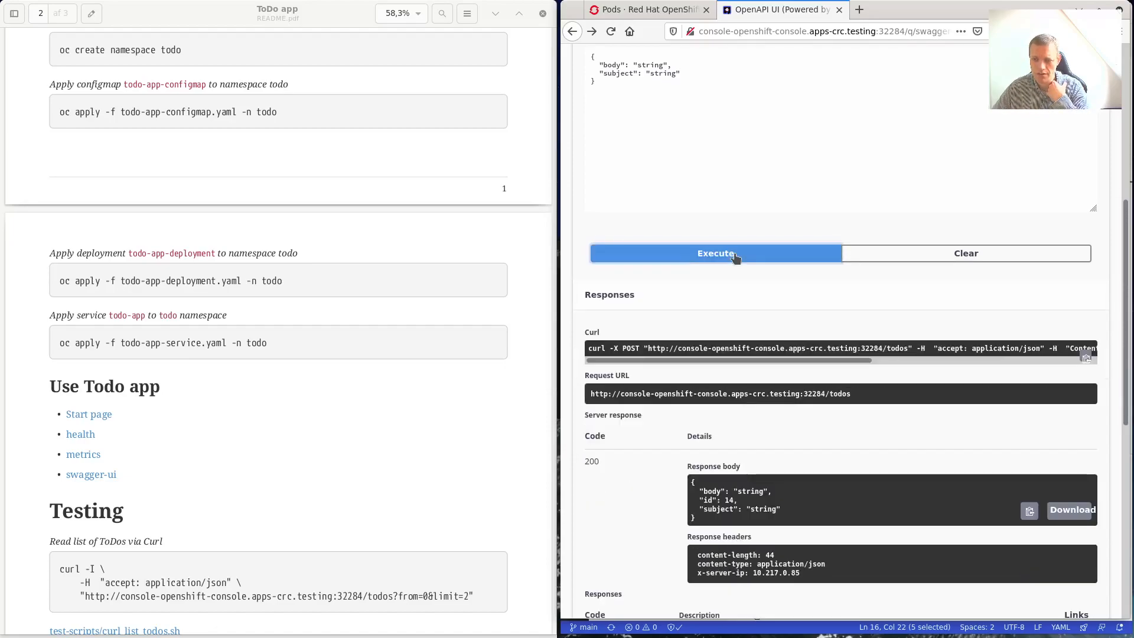
left_click(733, 259)
left_click(732, 259)
Run GET /todos to list all todos, showing ids 15 downward.
scroll(734, 260, "up", 8)
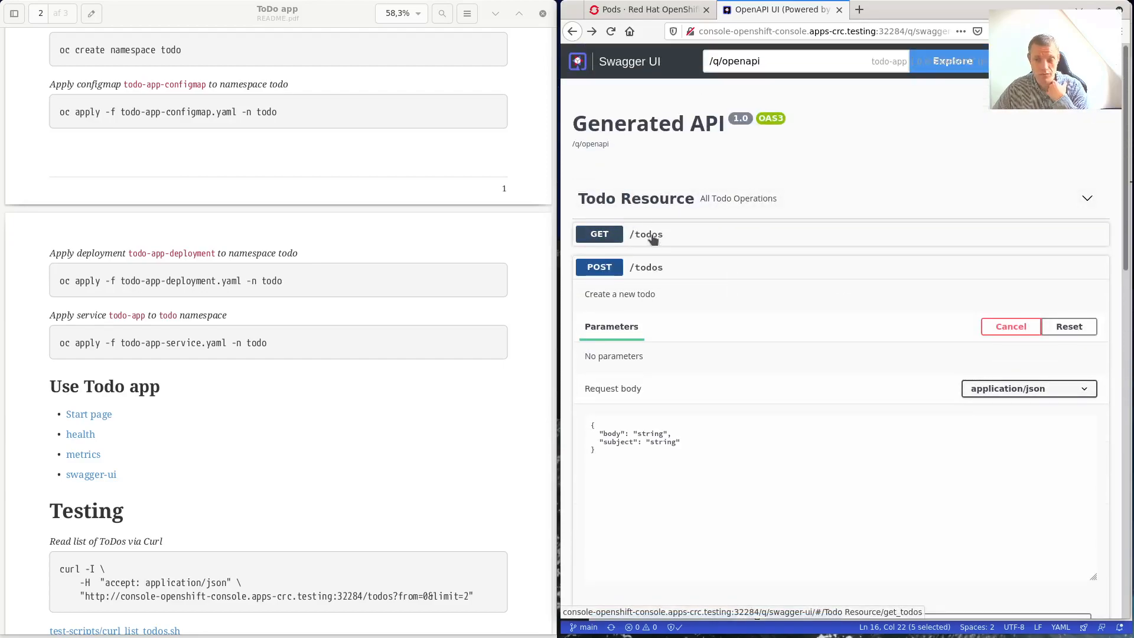
left_click(646, 234)
scroll(800, 305, "down", 1)
scroll(798, 307, "down", 3)
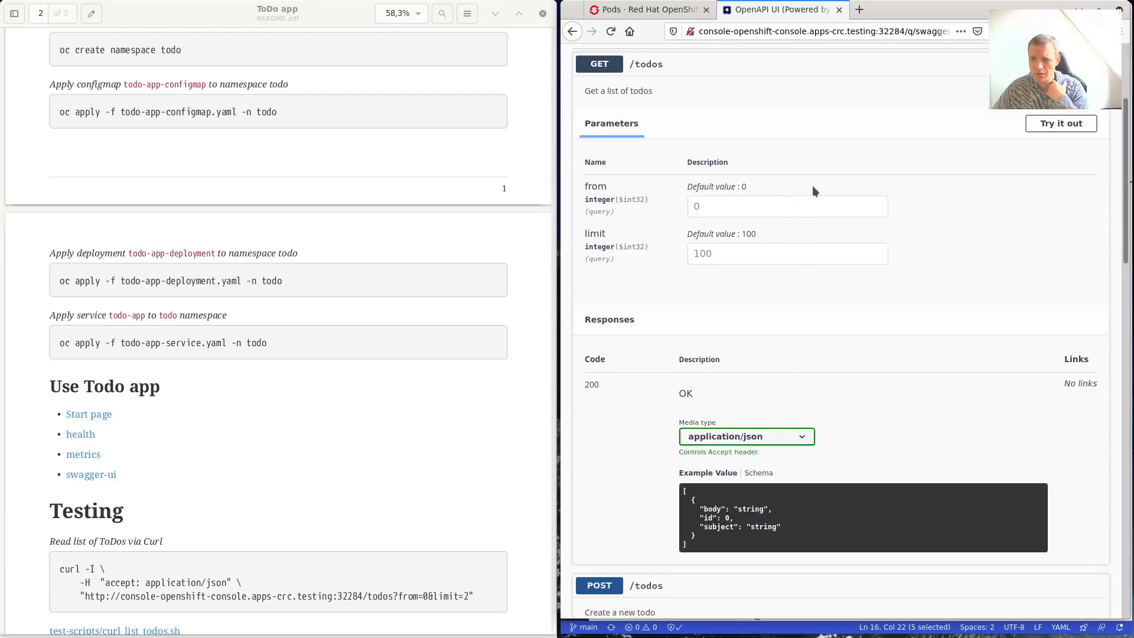
scroll(813, 191, "up", 3)
left_click(1045, 267)
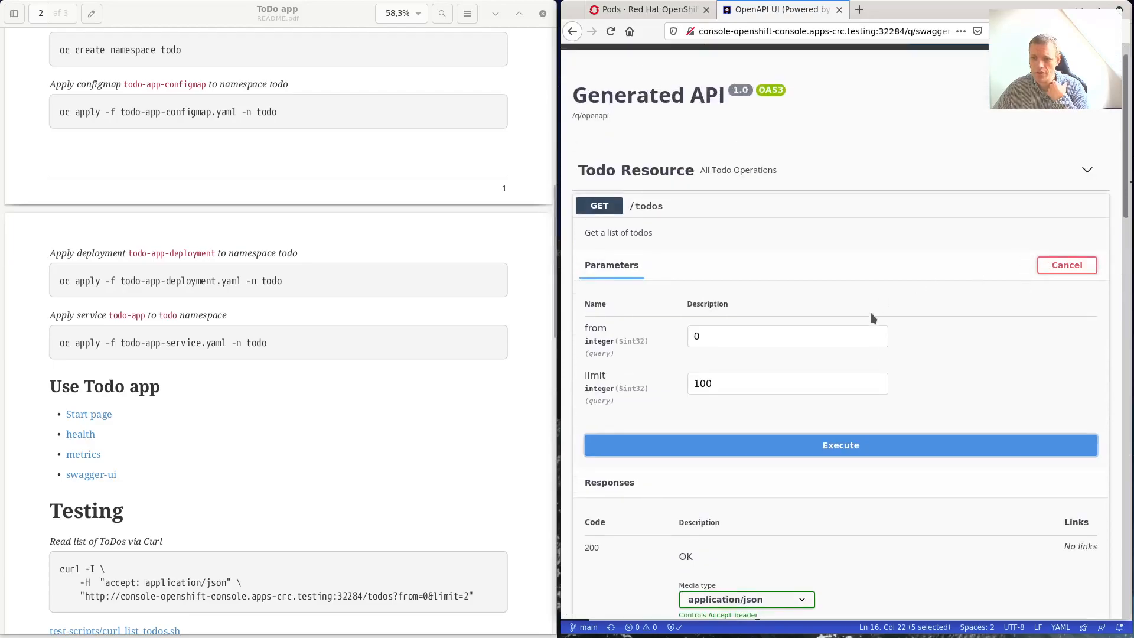
scroll(773, 354, "down", 2)
left_click(842, 338)
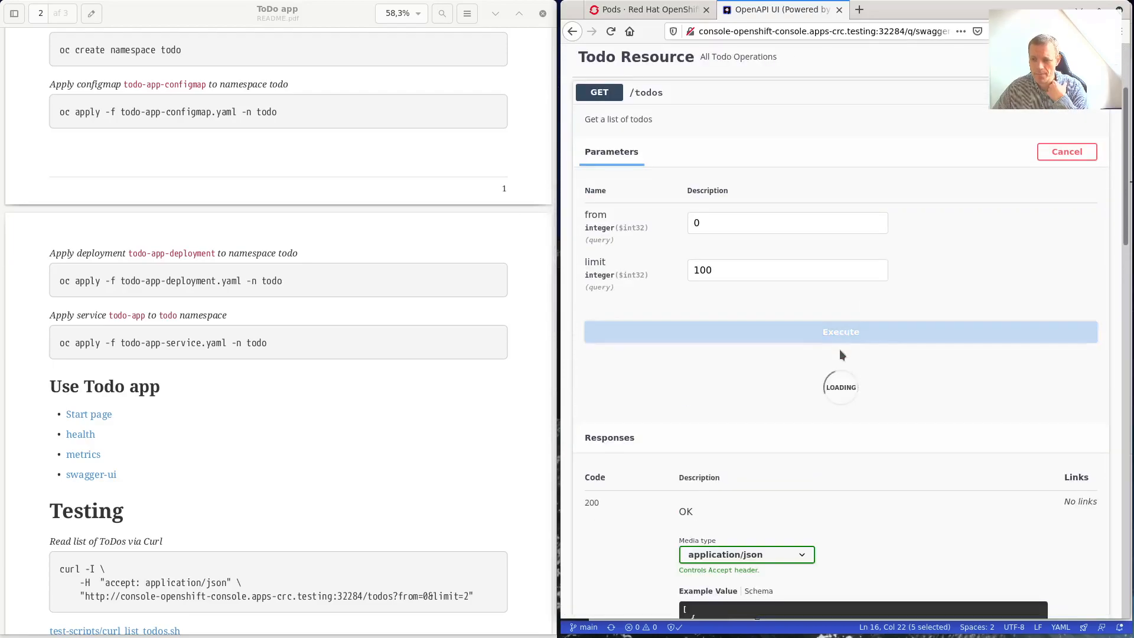
scroll(843, 380, "down", 5)
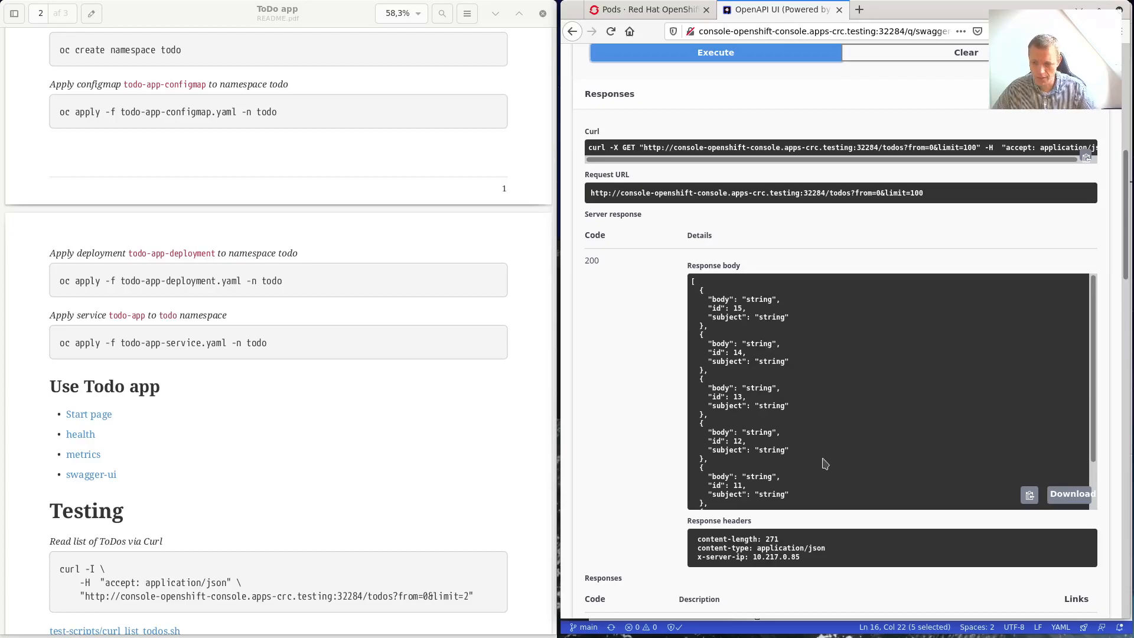
key("super")
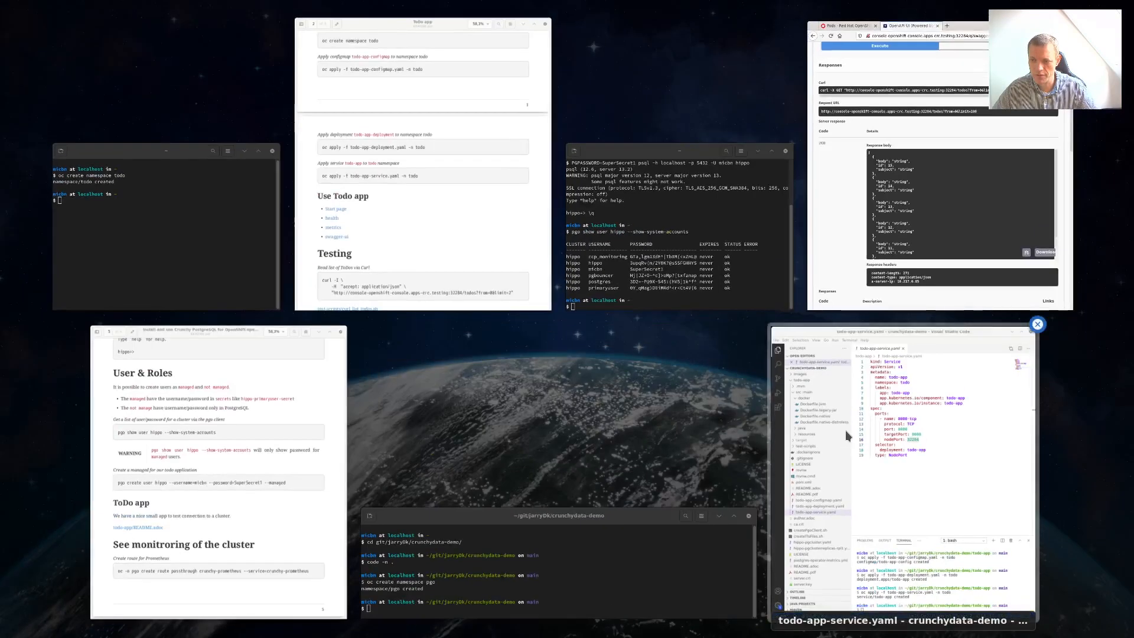
Close todo-app-service.yaml, collapse src/main and expand the test-scripts folder.
left_click(844, 430)
left_click(844, 49)
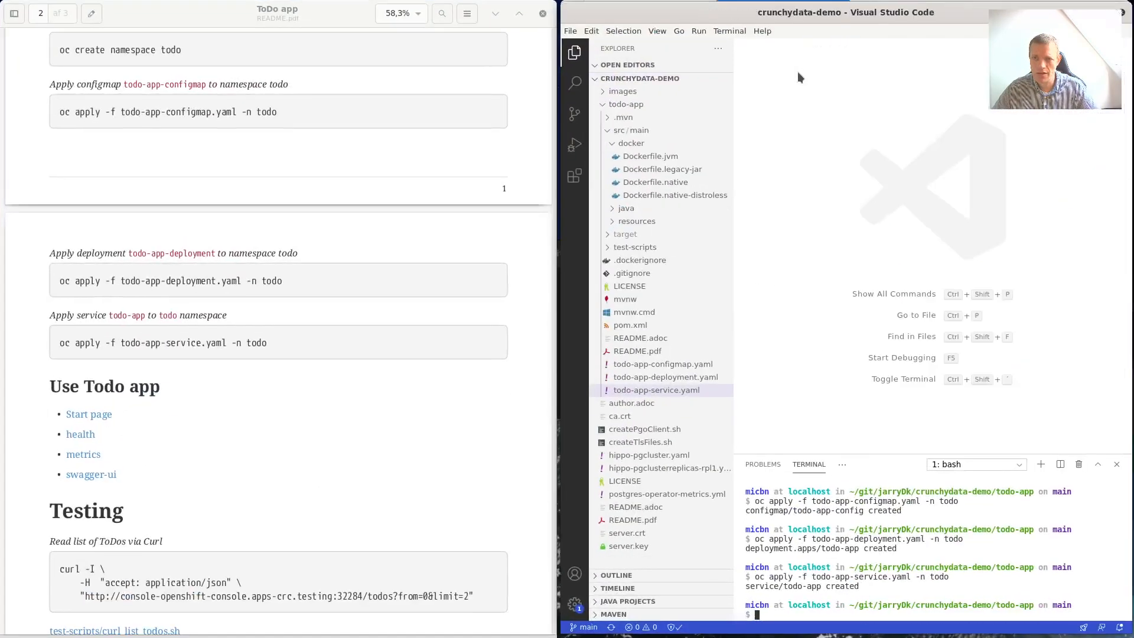
left_click(609, 128)
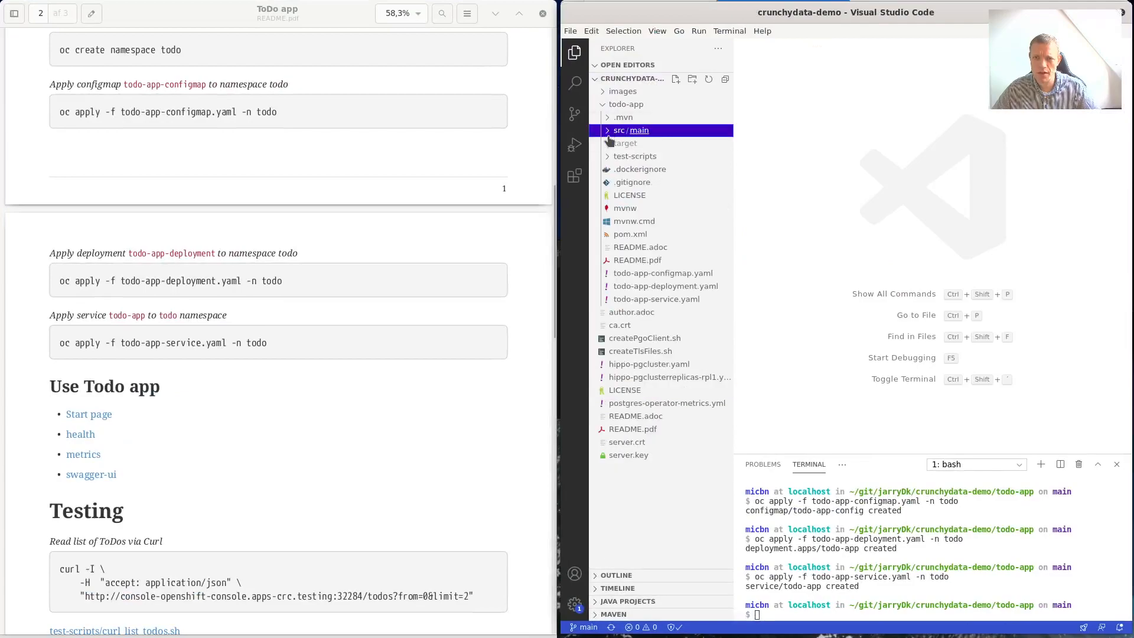
left_click(606, 156)
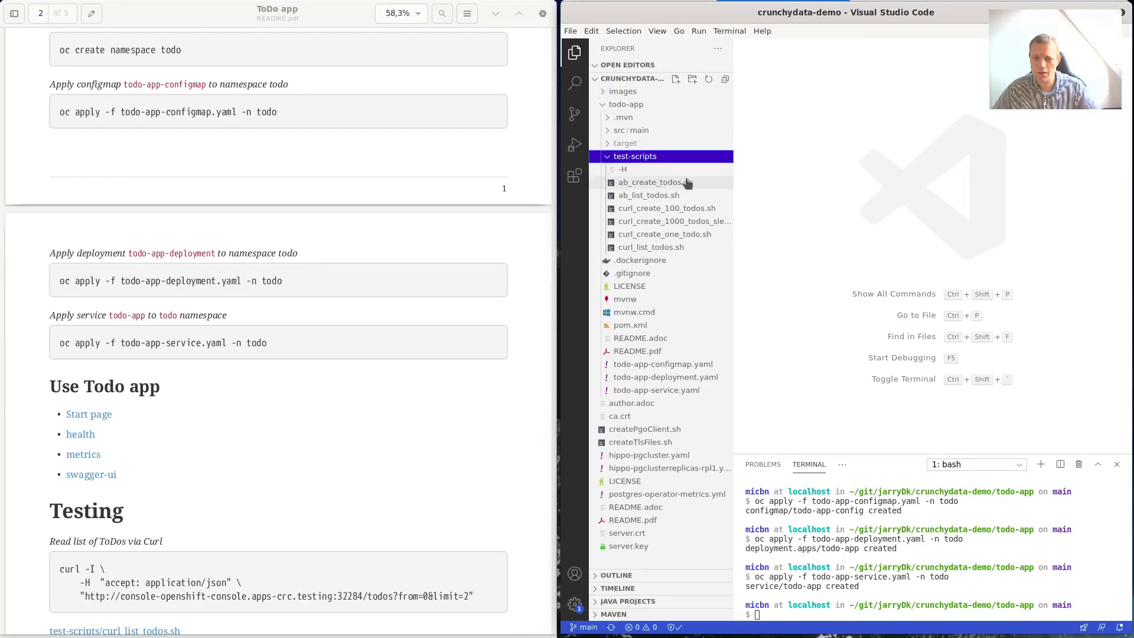
View ab_create_todos.sh, ab_list_todos.sh and curl_create_100_todos.sh, then enlarge and focus the terminal.
left_click(655, 183)
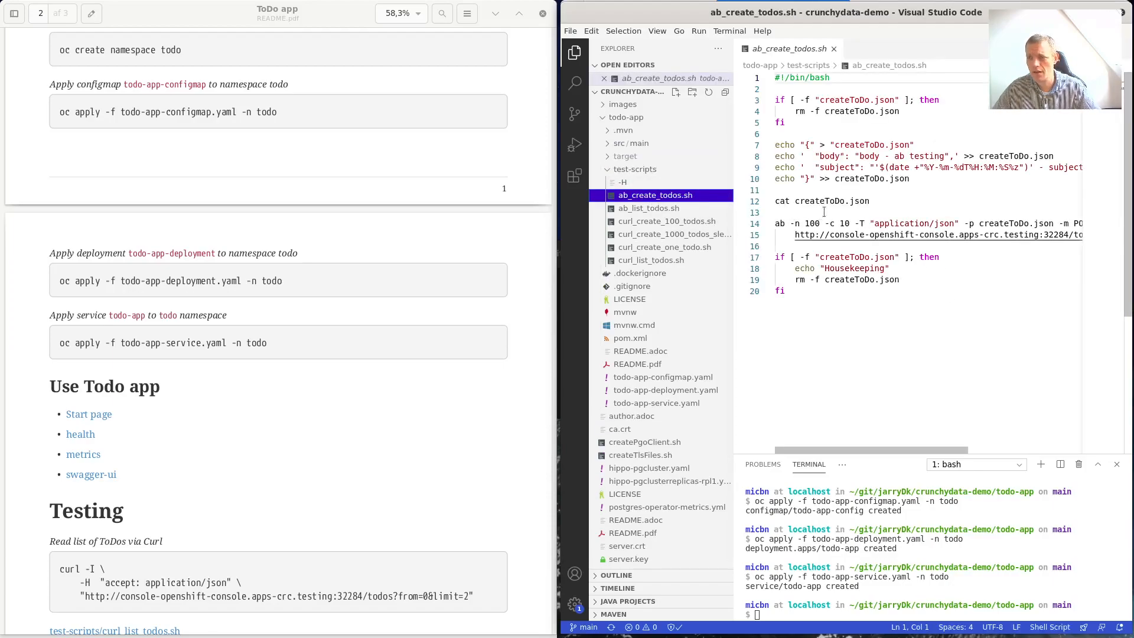
left_click(649, 208)
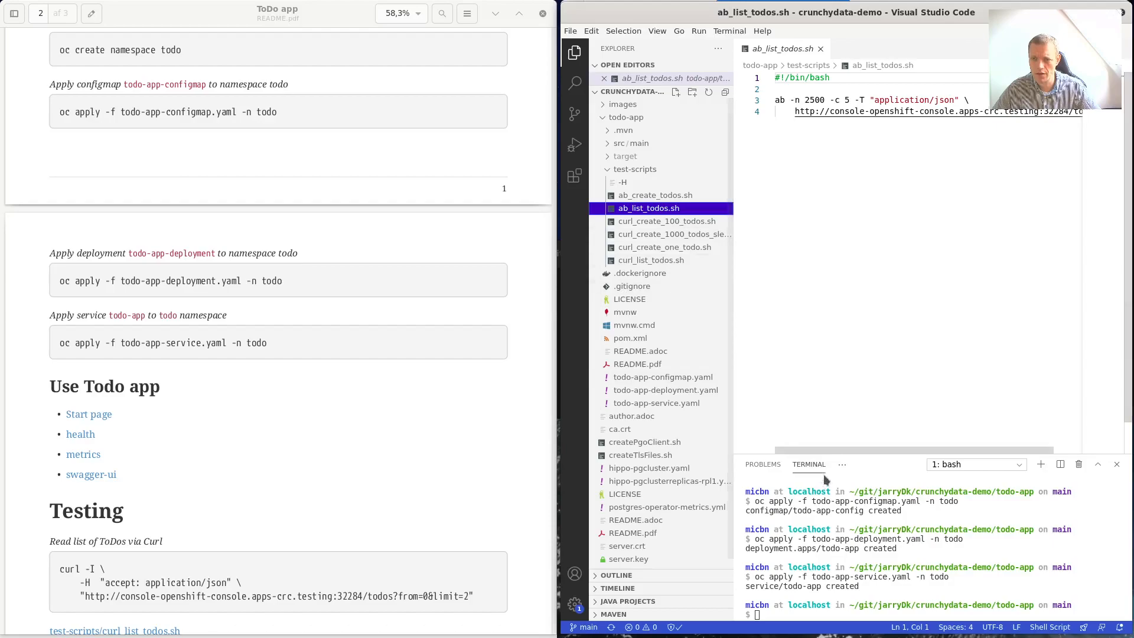
key("Down")
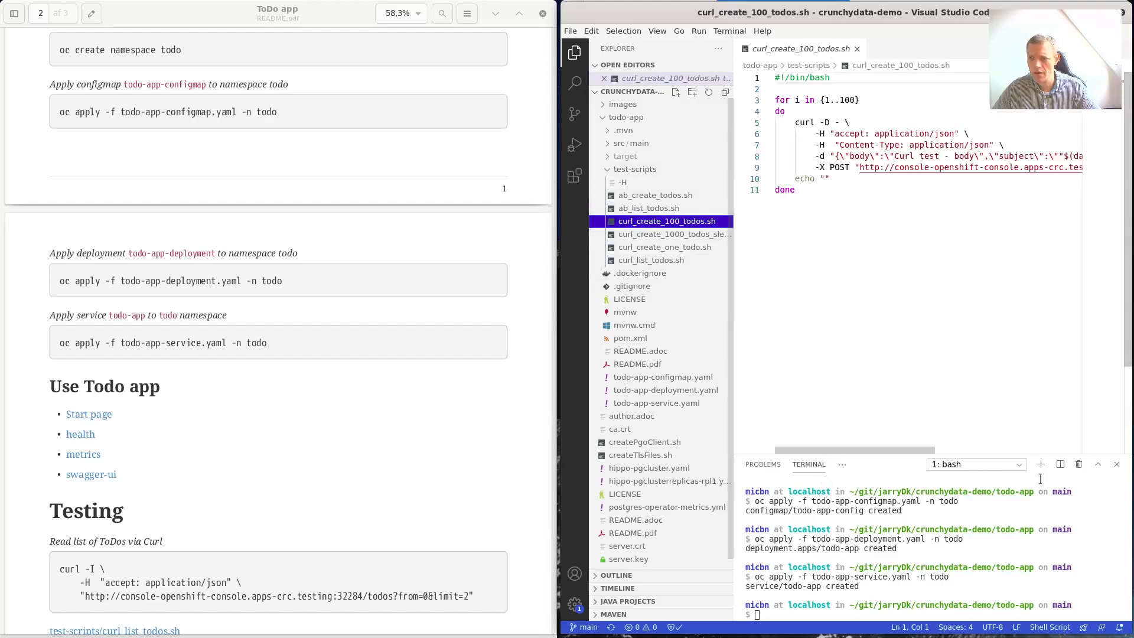
left_click_drag(1039, 455, 1014, 256)
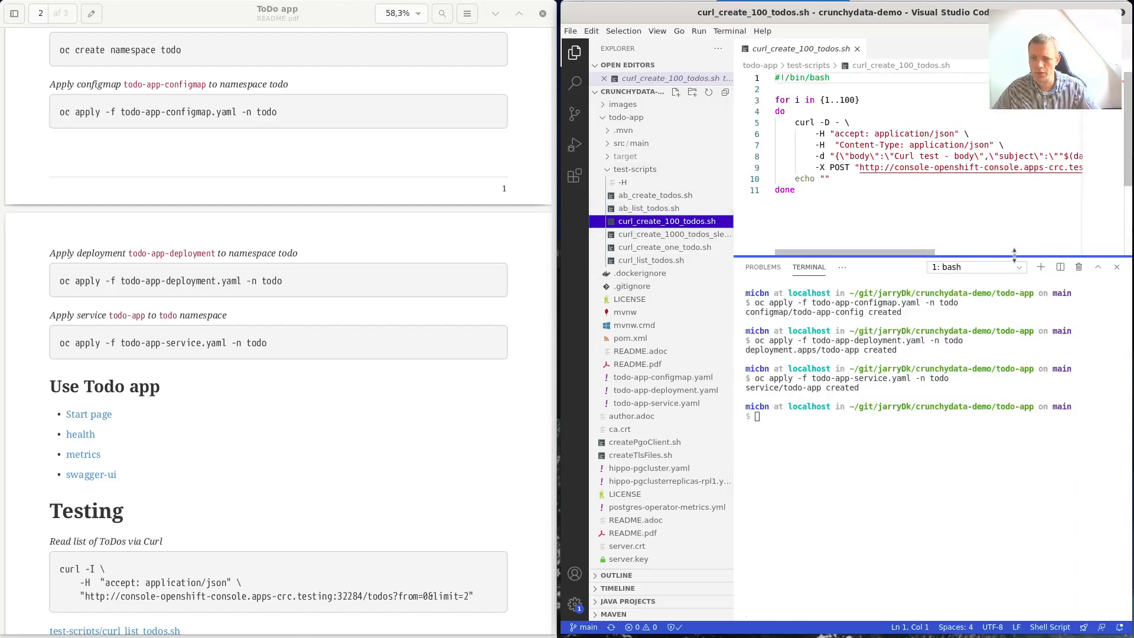
left_click(942, 427)
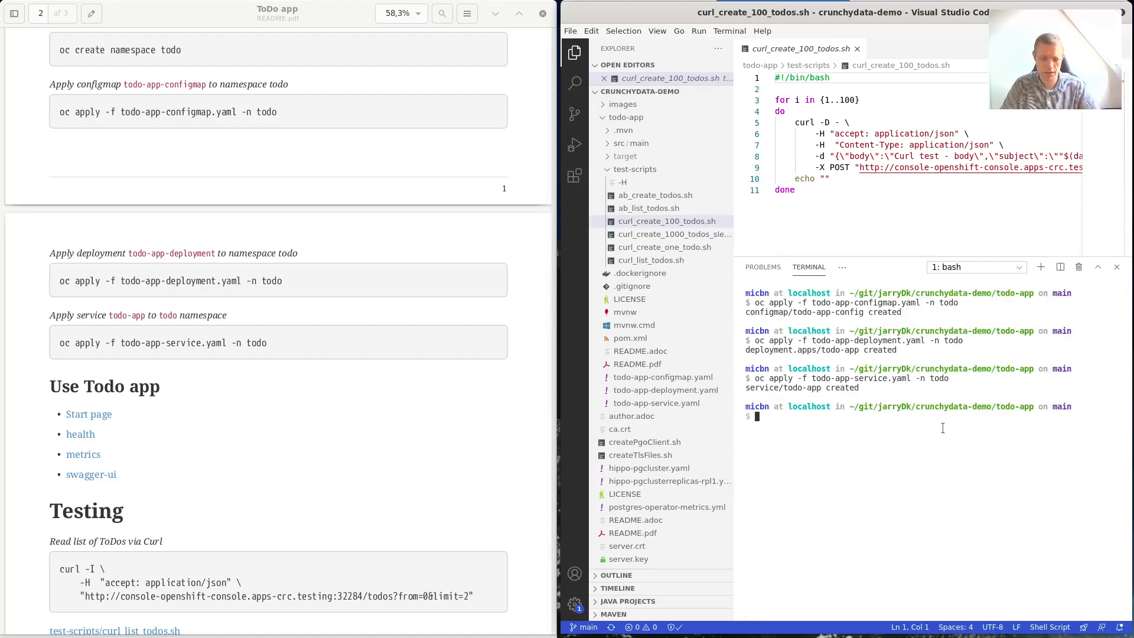
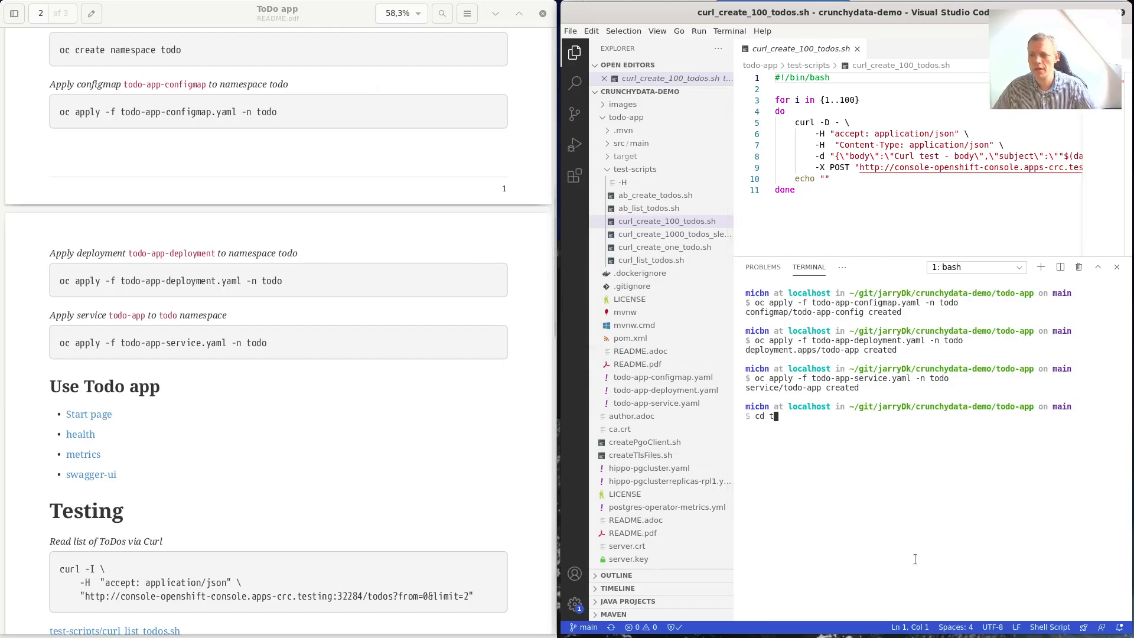
Bring the Swagger todos browser page to the front and scroll up.
key("super")
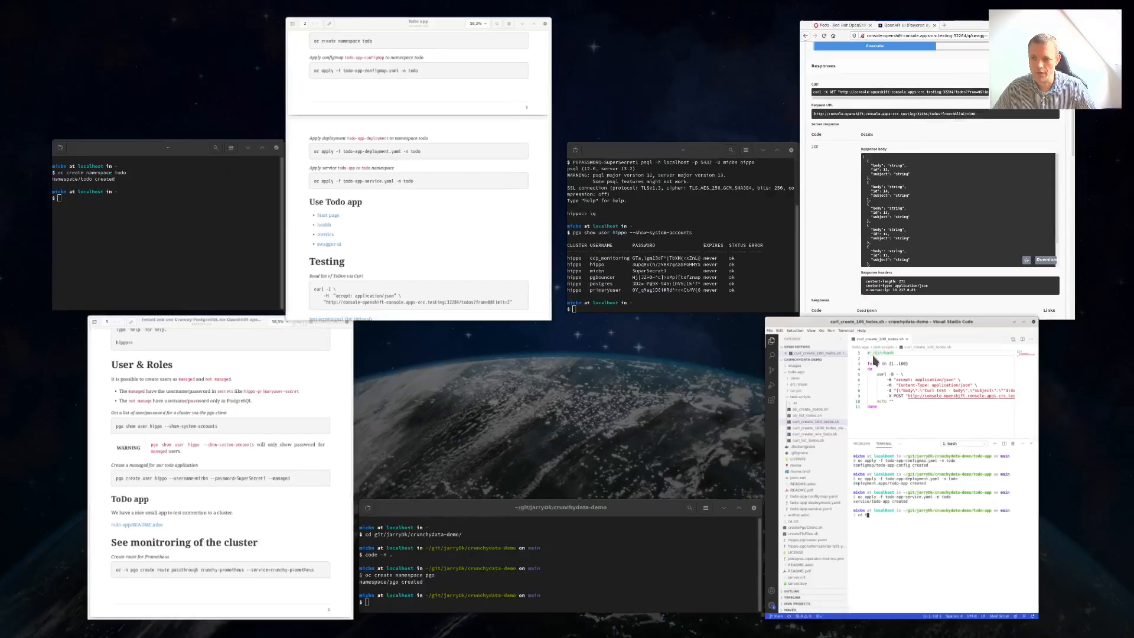
left_click(883, 232)
scroll(884, 233, "up", 5)
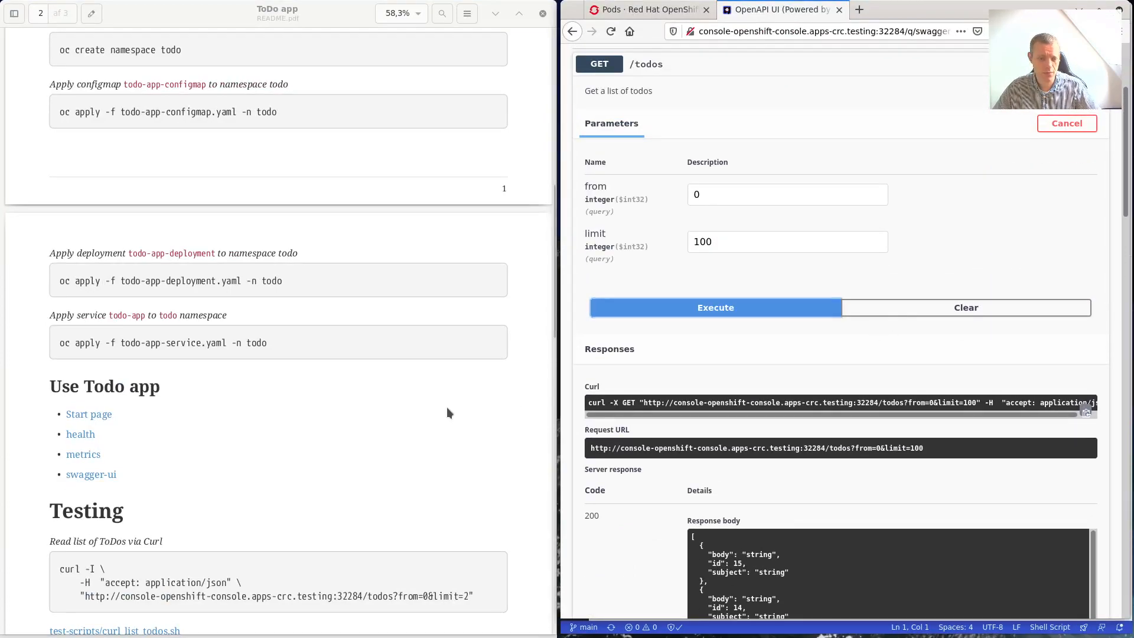
Show the Crunchy PostgreSQL guide scrolled to 'See monitroring of the cluster'.
key("super")
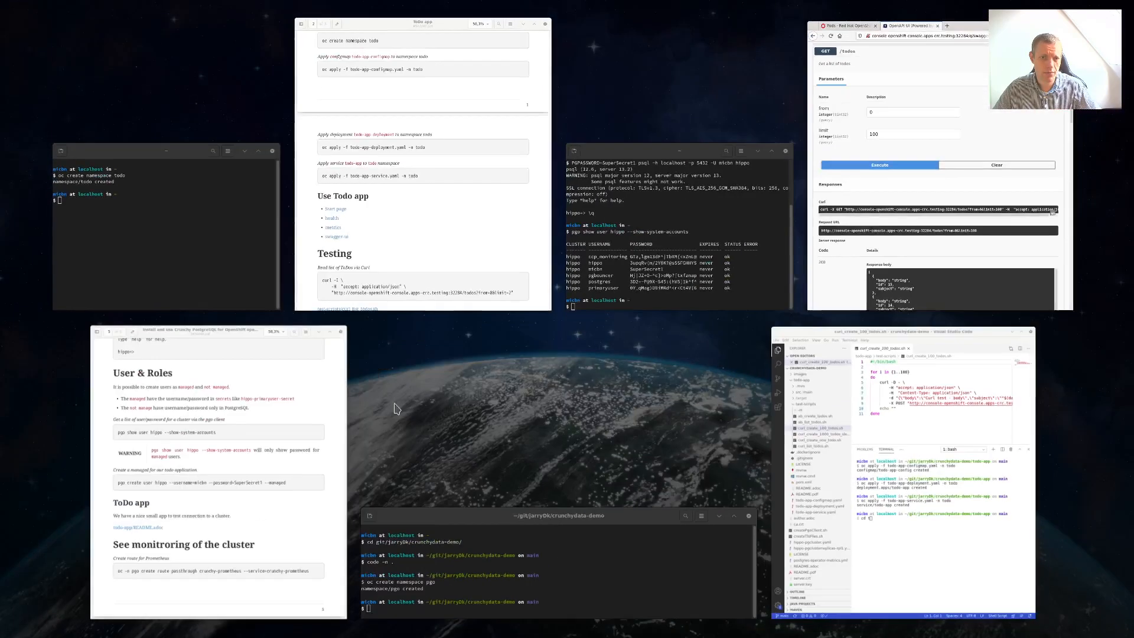
left_click(301, 432)
scroll(324, 449, "down", 3)
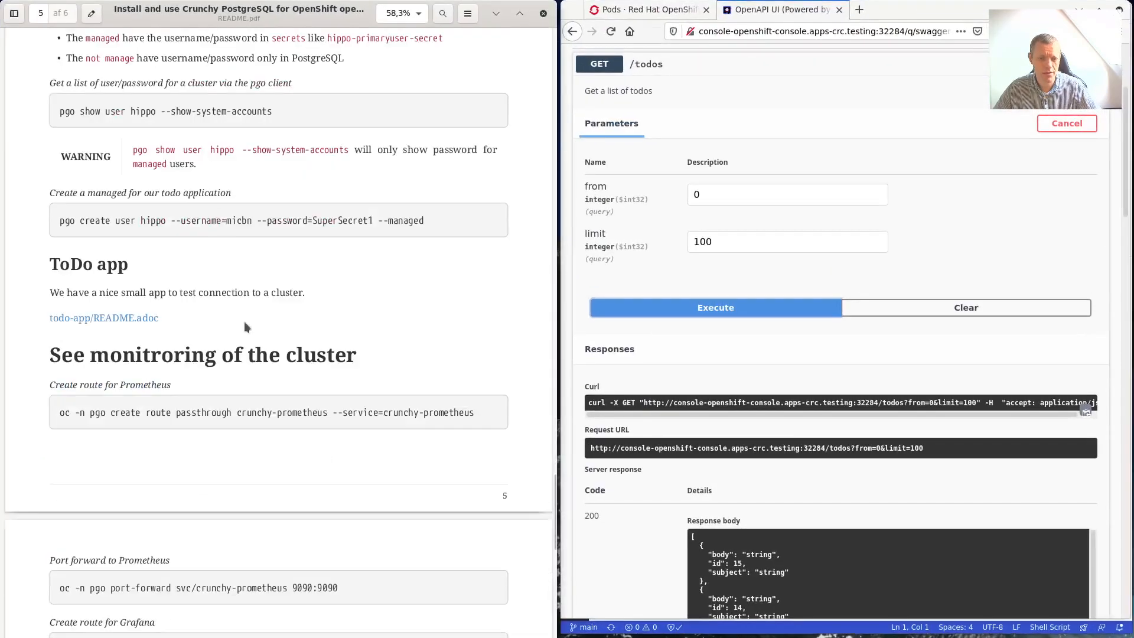
scroll(232, 366, "down", 2)
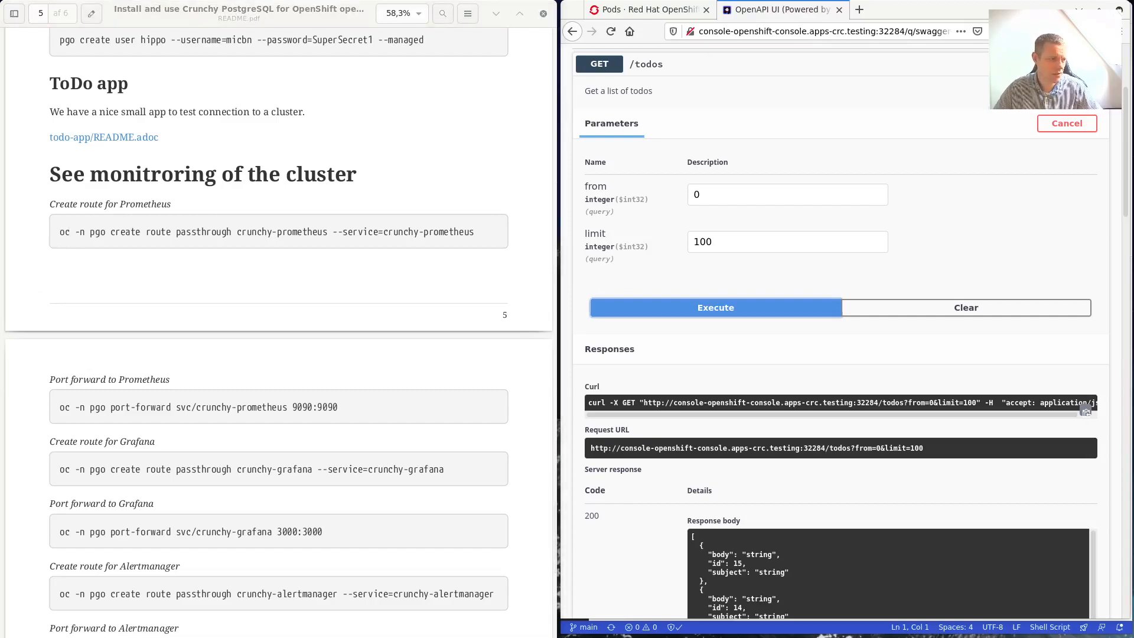
Copy the guide's route command into the terminal and create the crunchy-prometheus route.
left_click_drag(531, 89, 858, 65)
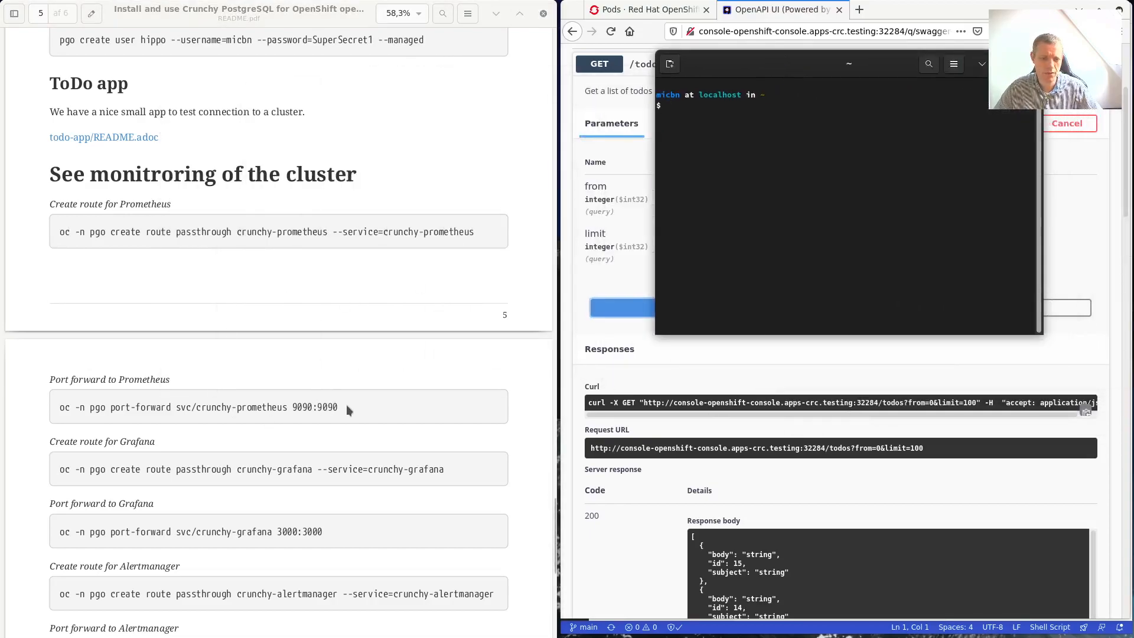
left_click_drag(340, 407, 56, 413)
key("ctrl+c")
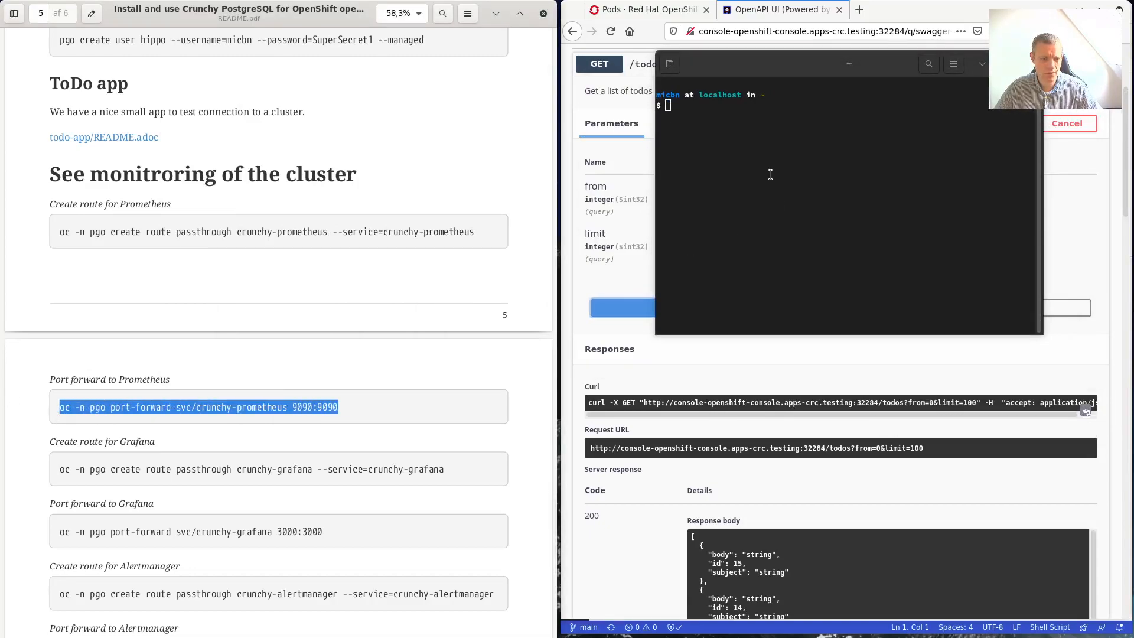
left_click_drag(476, 232, 59, 236)
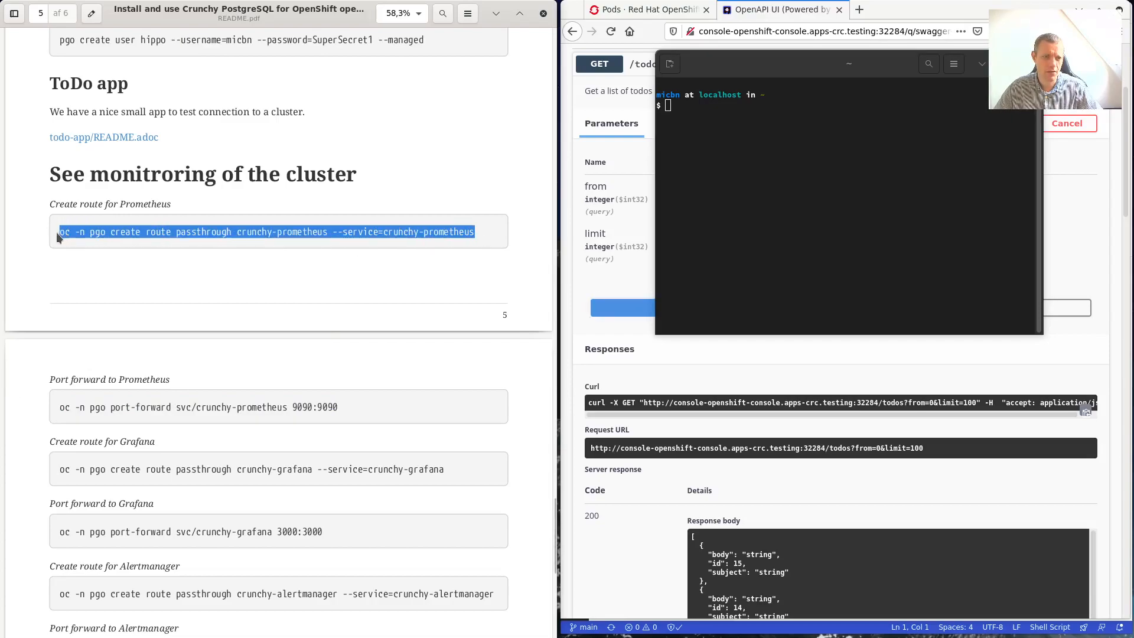
right_click(892, 151)
left_click(936, 186)
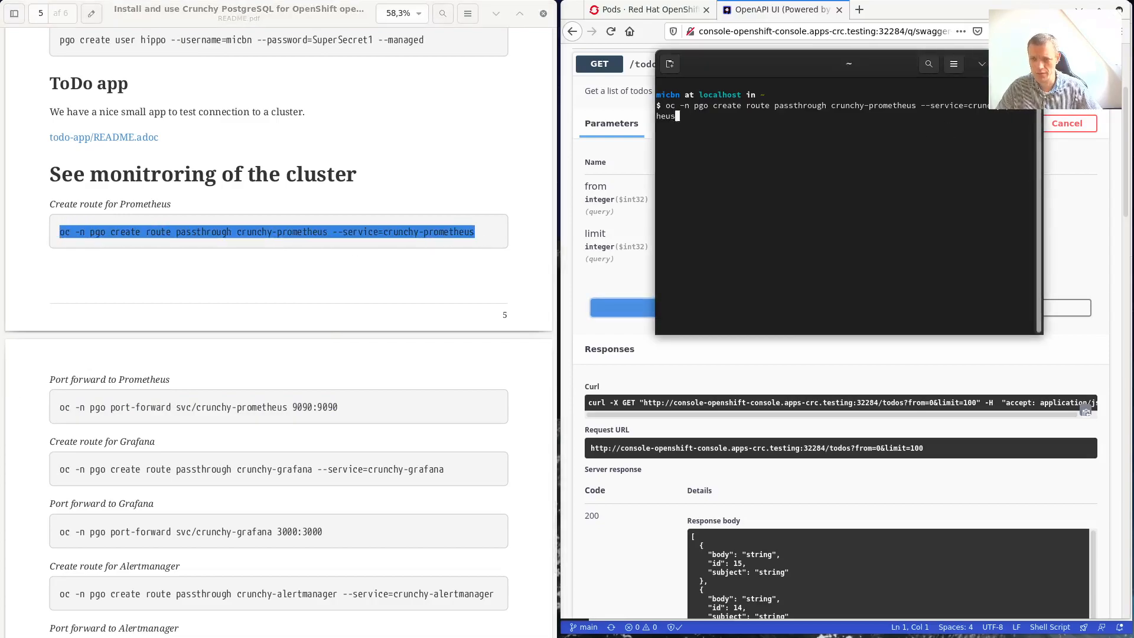
key("Return")
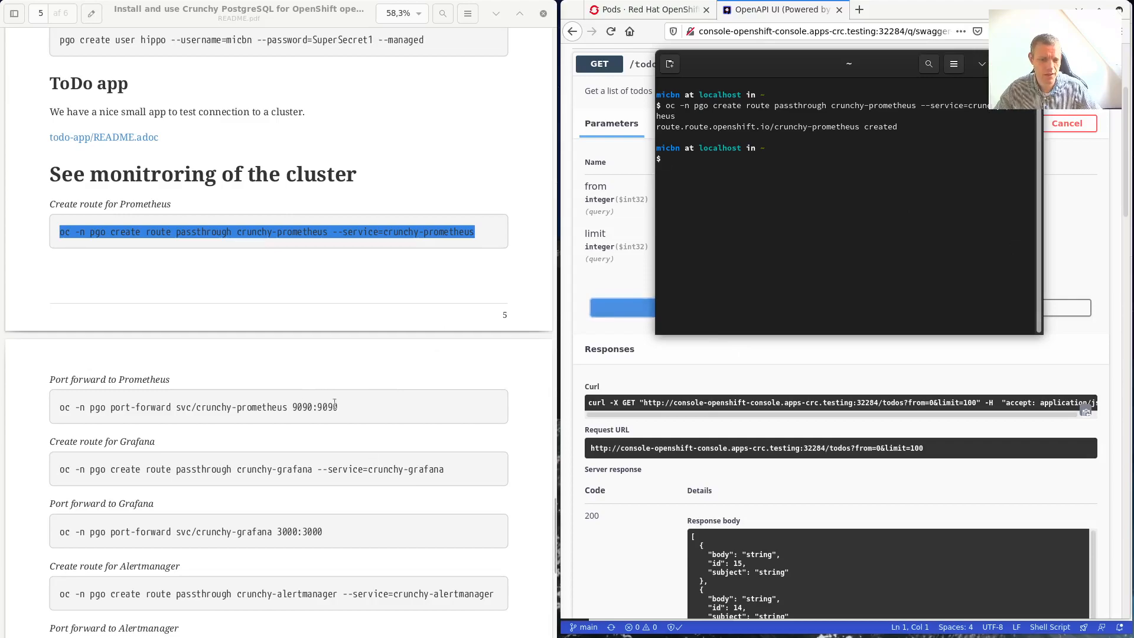
Forward Prometheus port 9090, move that terminal aside and open a fresh terminal.
left_click_drag(338, 406, 41, 409)
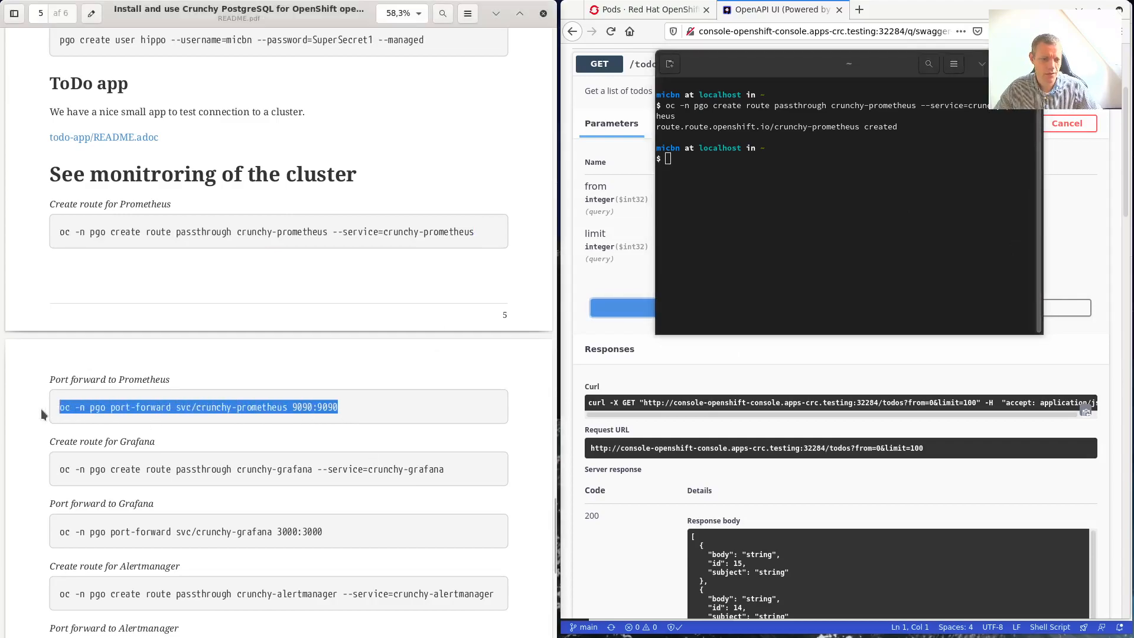
right_click(844, 193)
left_click(865, 234)
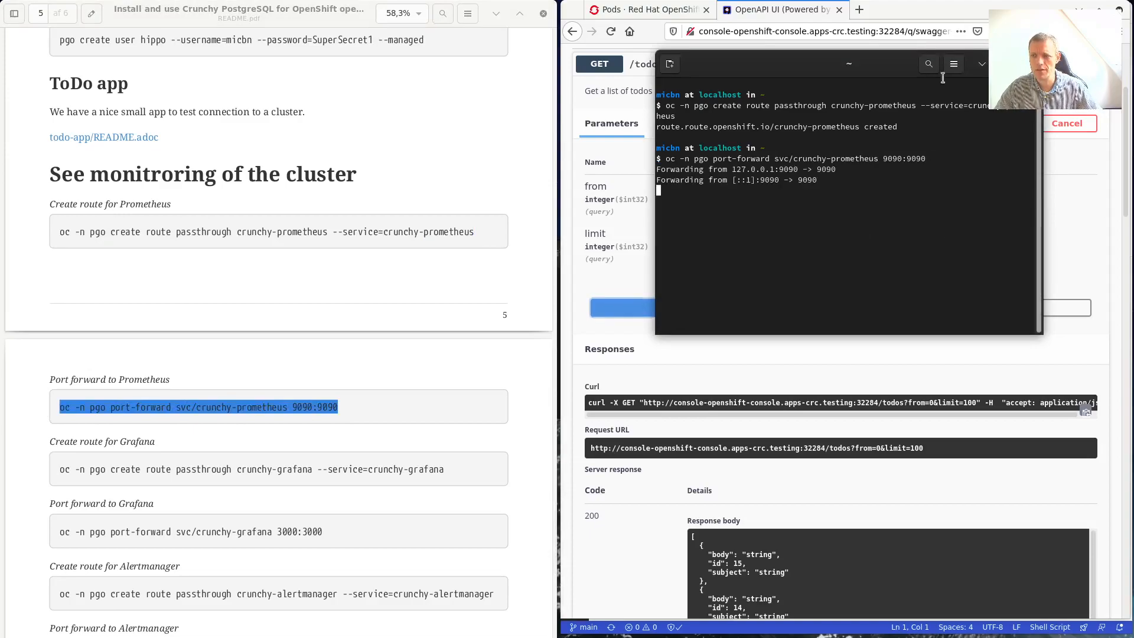
left_click_drag(877, 68, 0, 81)
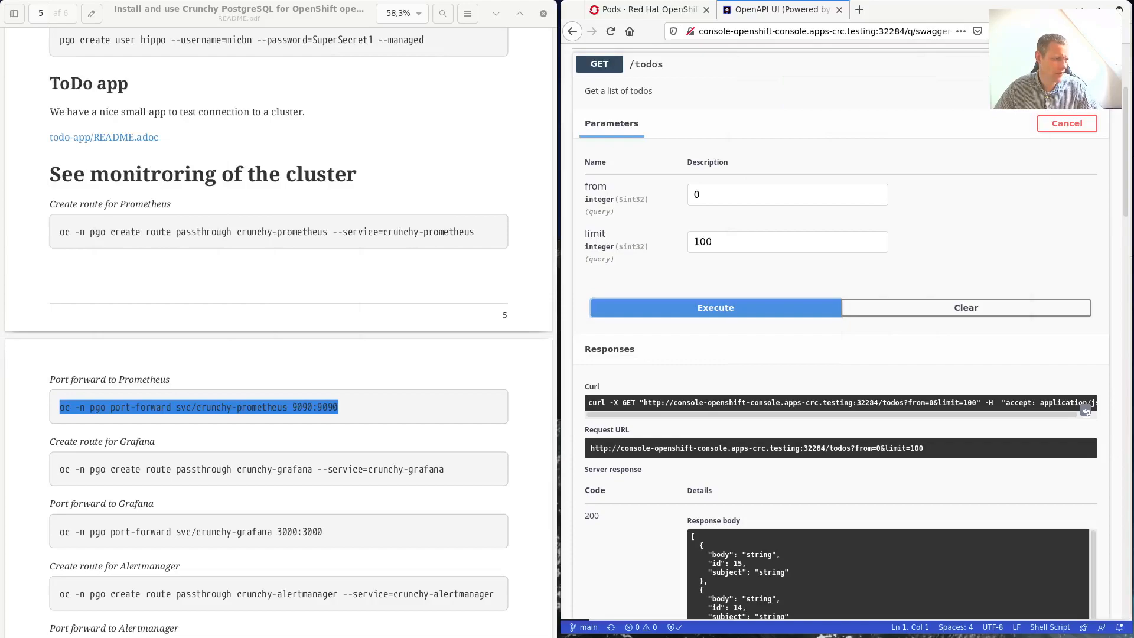
key("ctrl+alt+t")
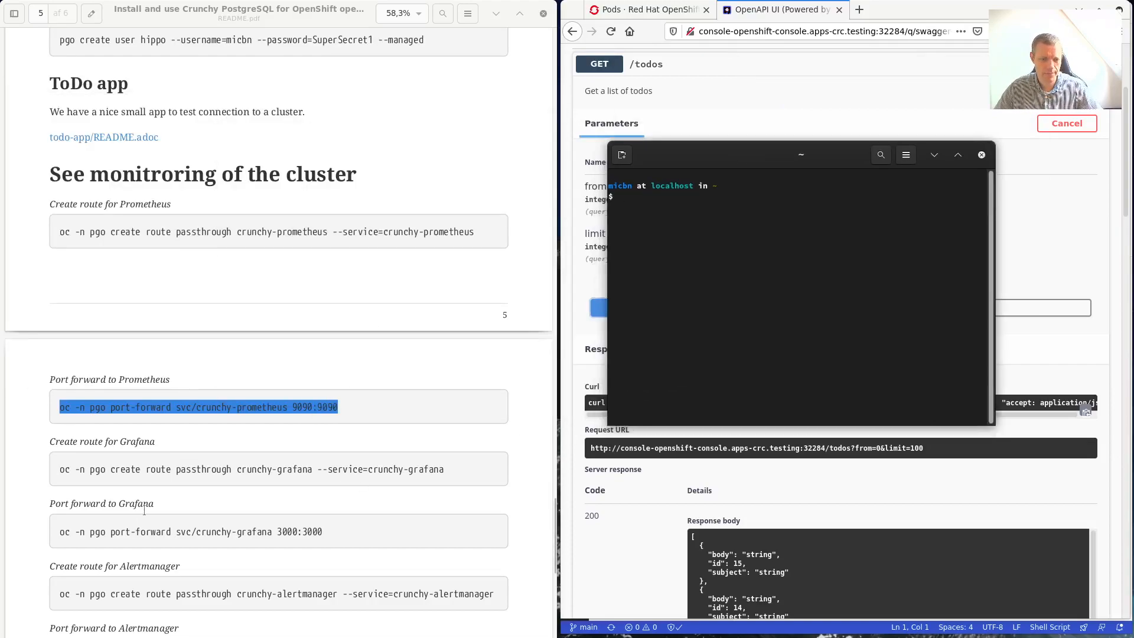
Paste the guide's Grafana route command into the terminal to create the crunchy-grafana route.
scroll(144, 509, "down", 2)
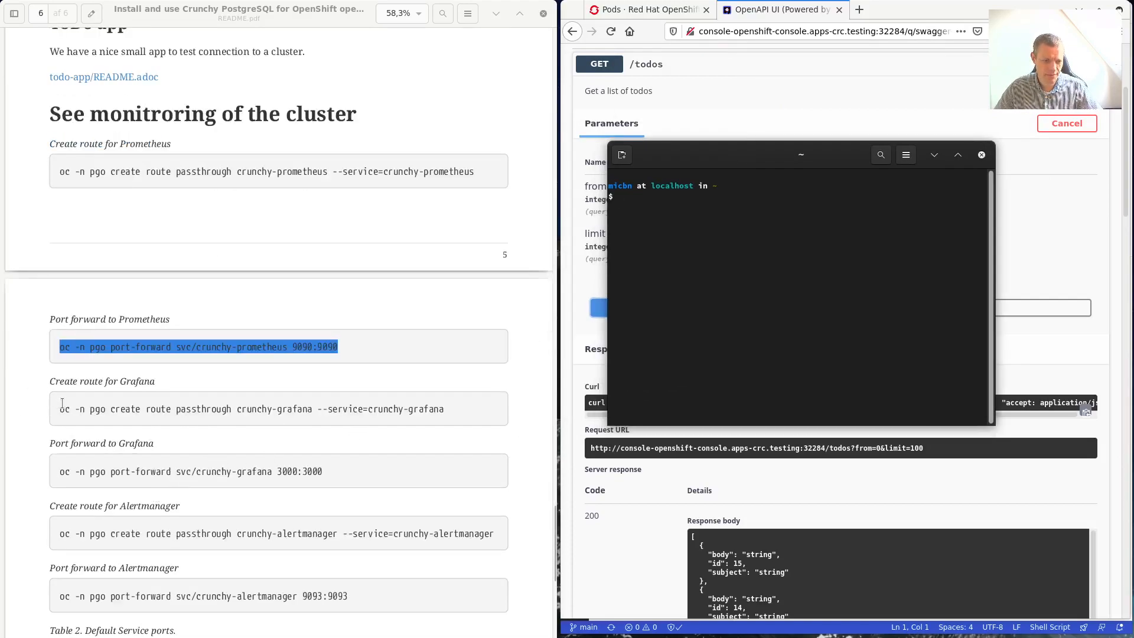
left_click_drag(58, 408, 434, 417)
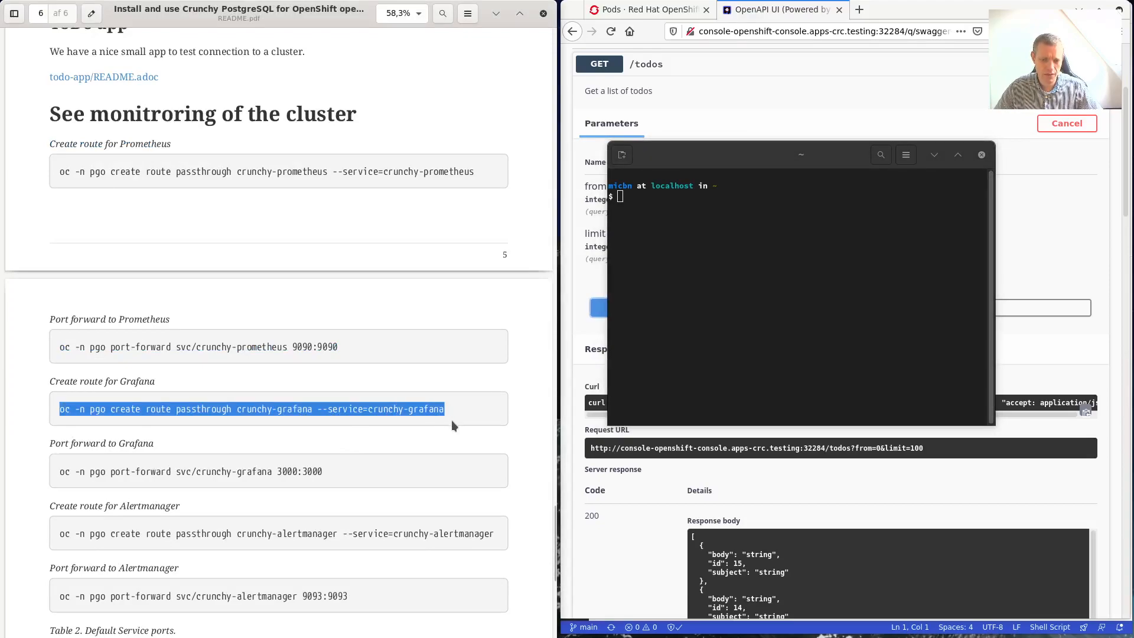
right_click(753, 250)
left_click(825, 289)
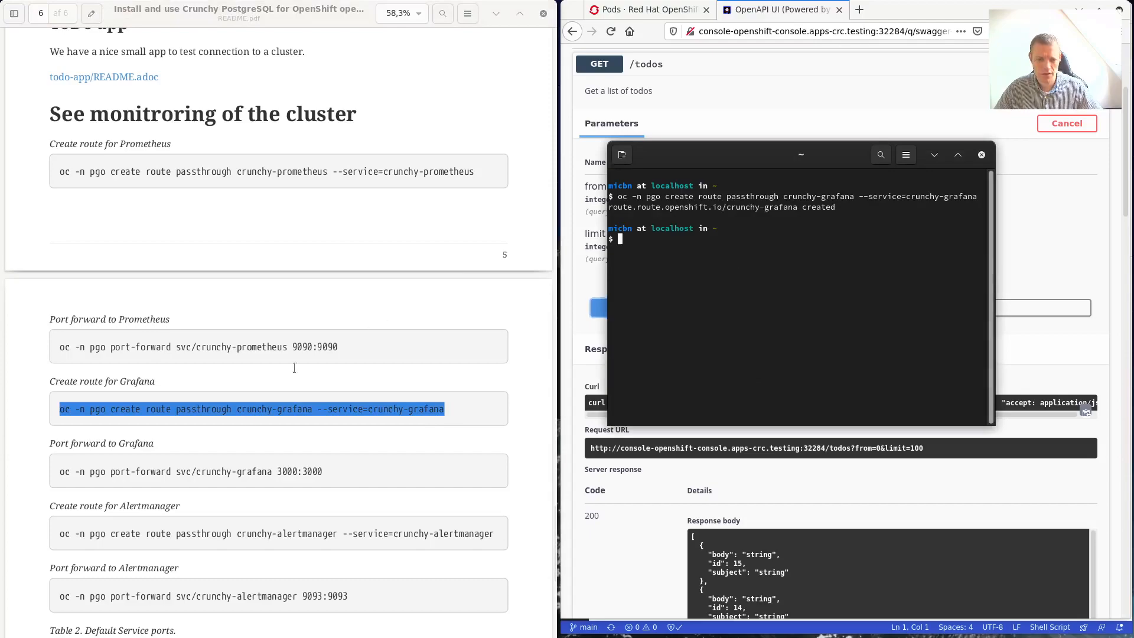
Forward crunchy-grafana to local port 3000 via Indsæt, then minimize the terminal.
left_click_drag(329, 473, 65, 470)
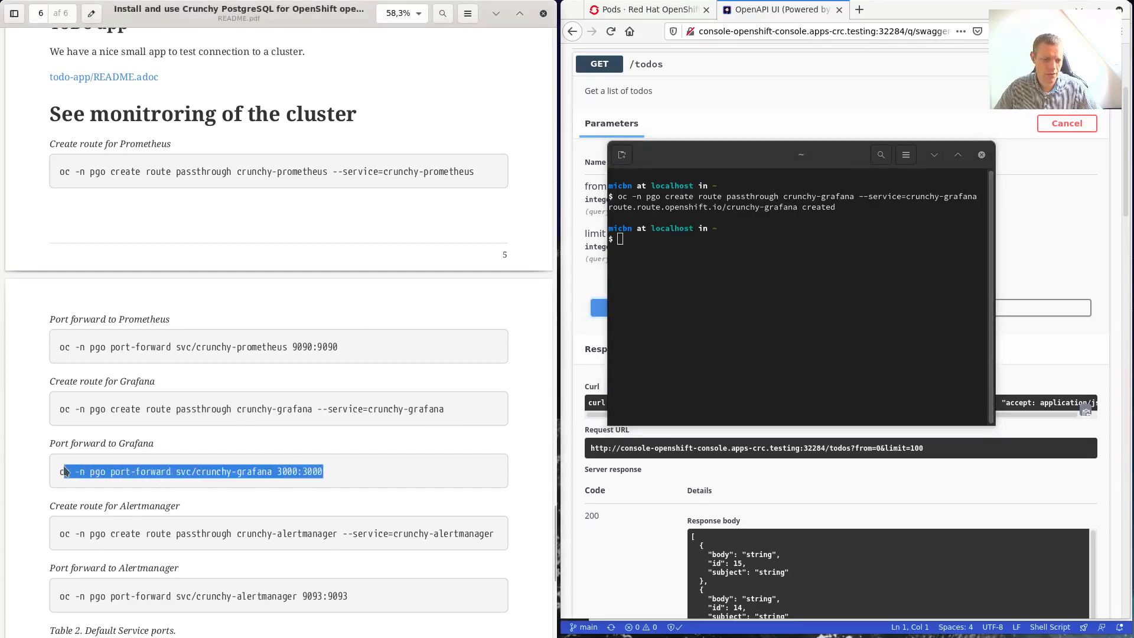
left_click(748, 248)
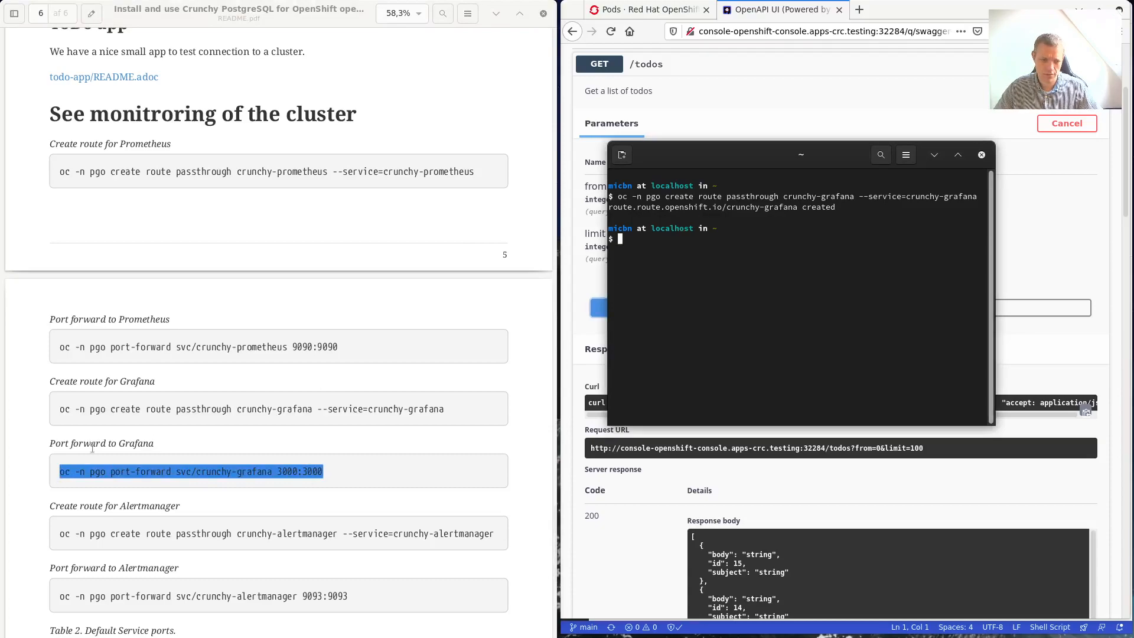
right_click(225, 472)
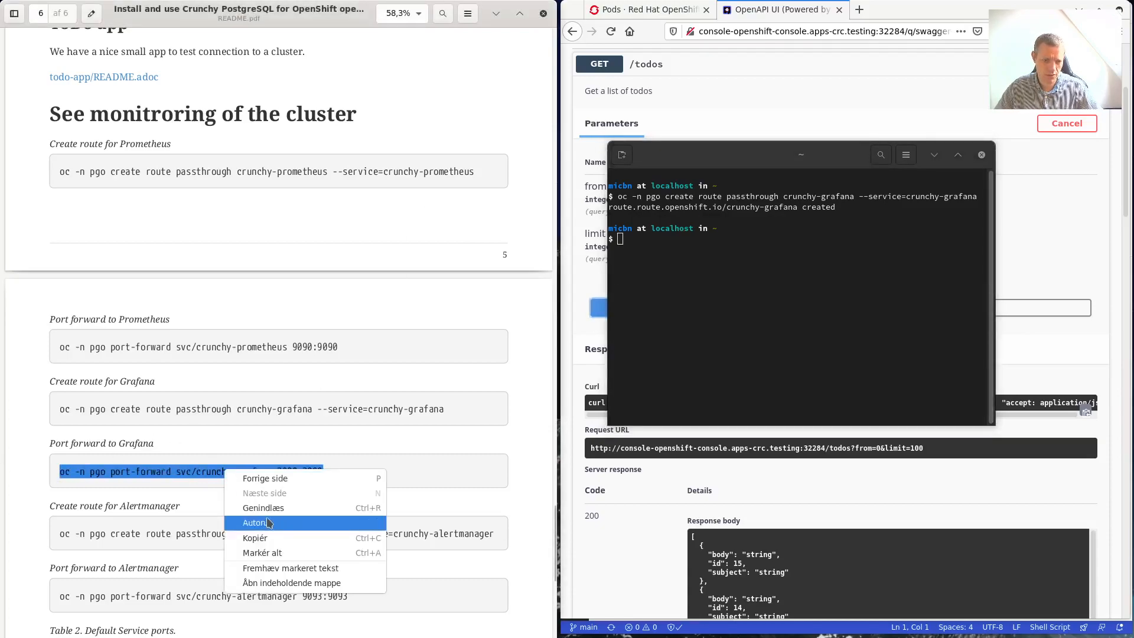
left_click(257, 537)
right_click(781, 335)
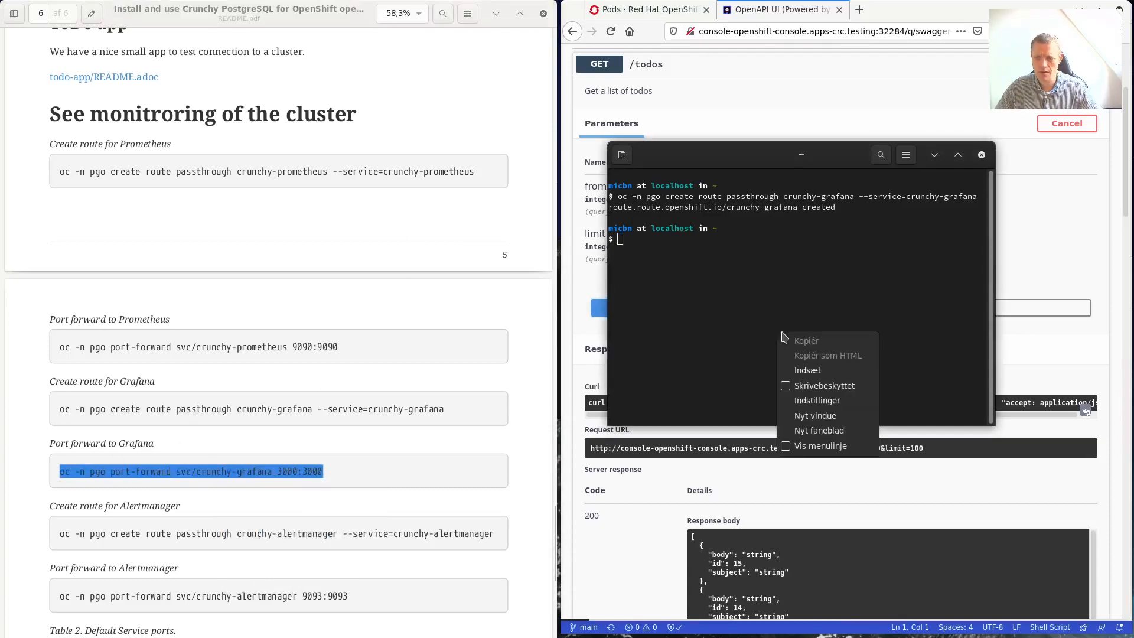
left_click(809, 370)
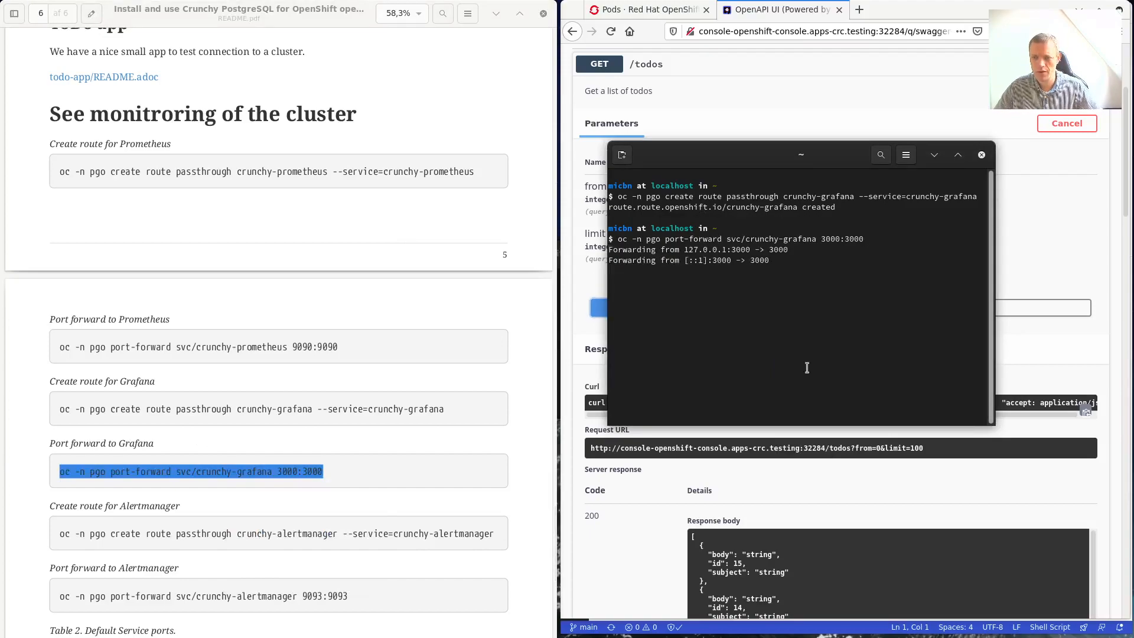
left_click(933, 154)
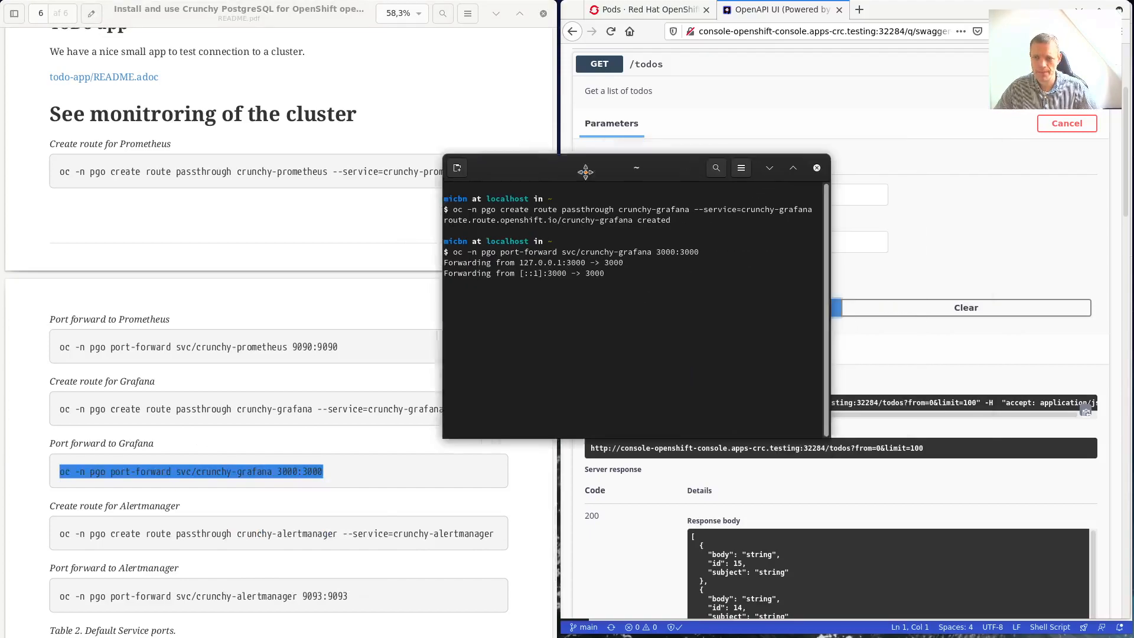
scroll(271, 430, "down", 3)
Open Grafana at localhost:3000 from the guide, log in as admin, and skip the password change.
scroll(271, 431, "down", 1)
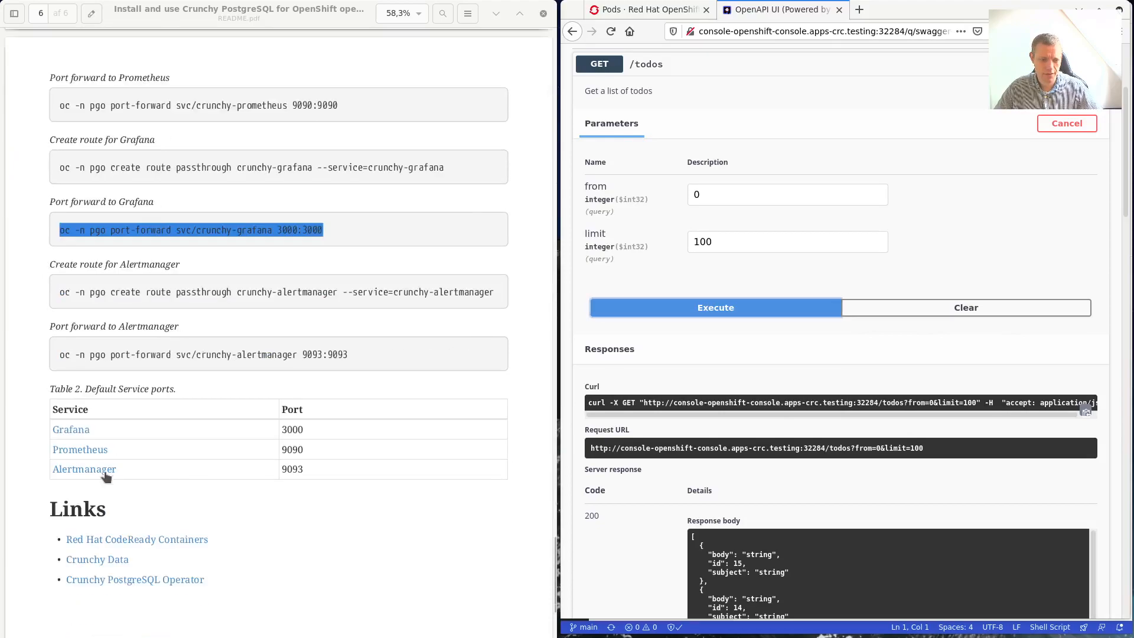
left_click(79, 433)
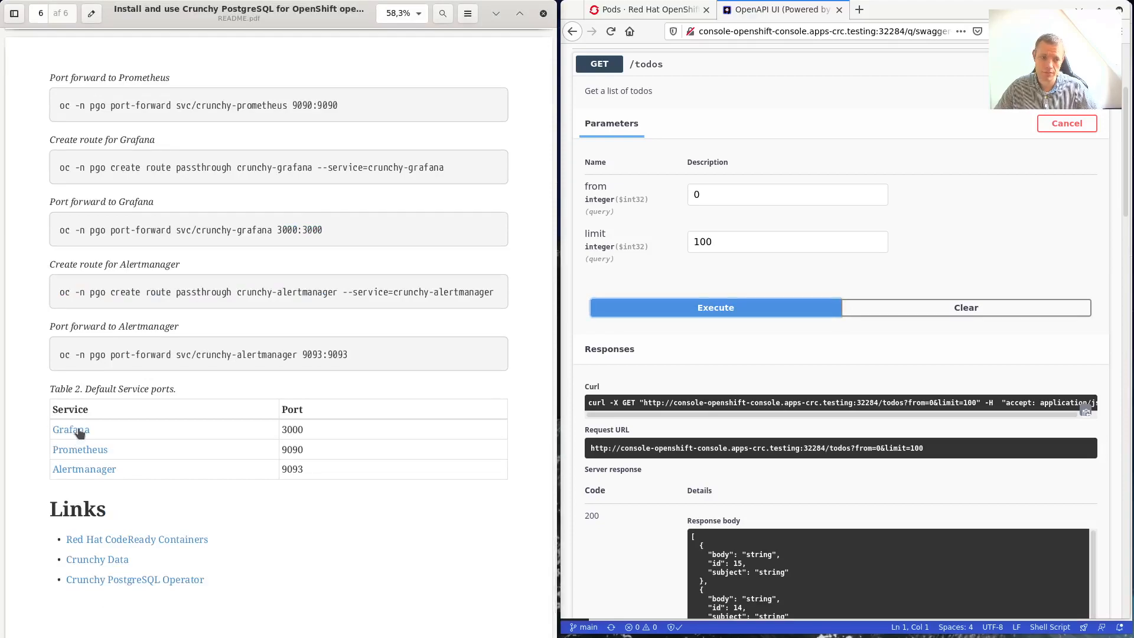
left_click(79, 432)
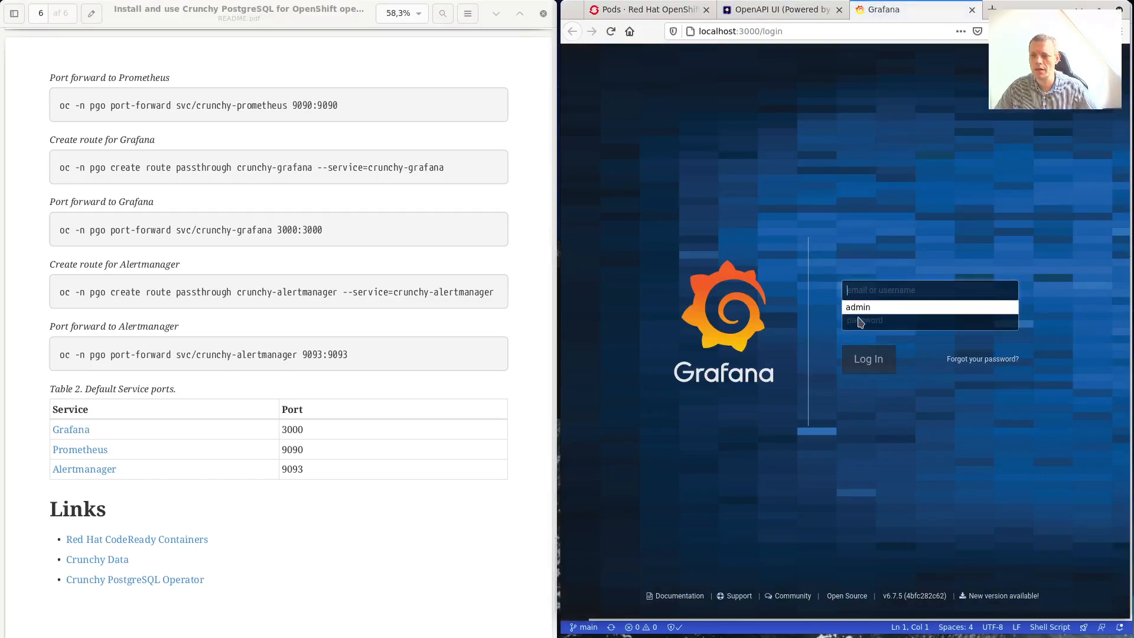
left_click(867, 308)
left_click(866, 313)
type("admin")
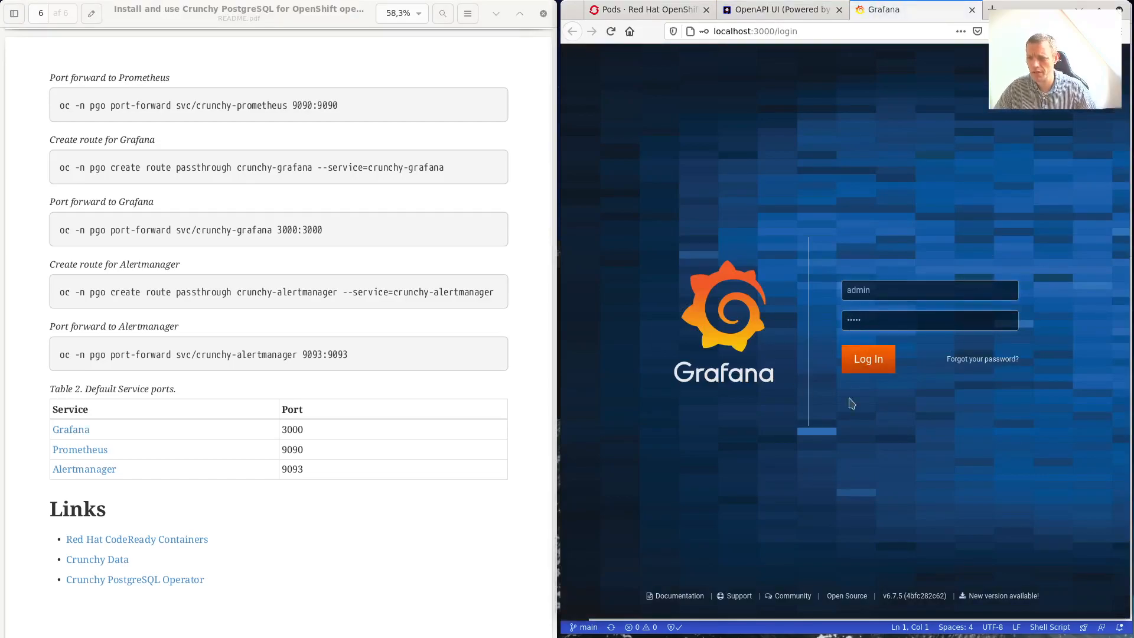
left_click(884, 370)
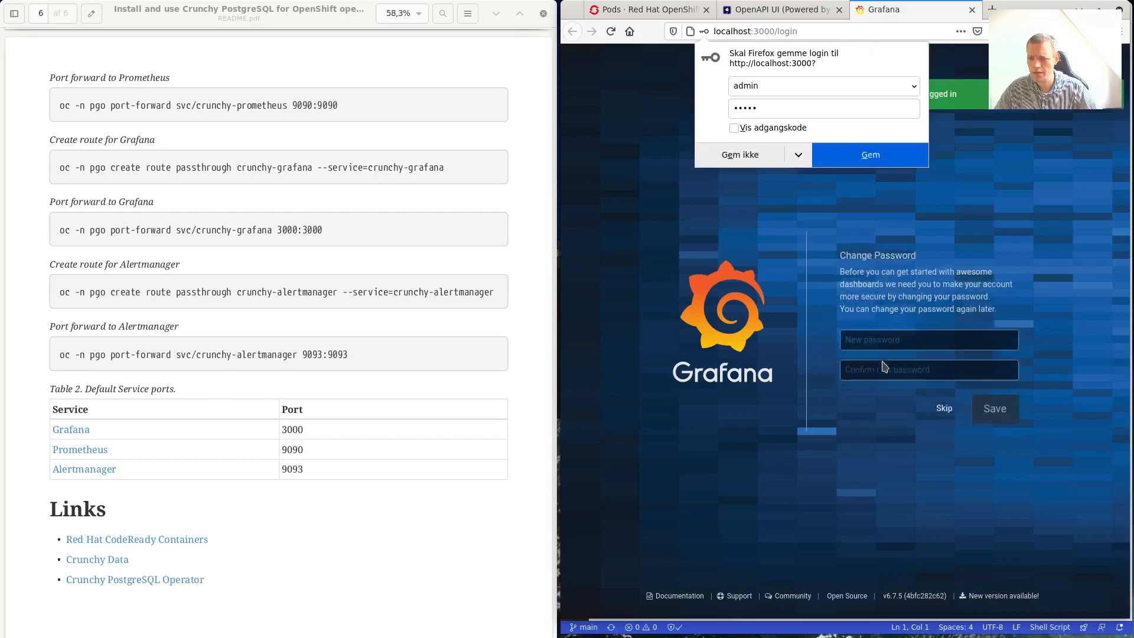
left_click(938, 407)
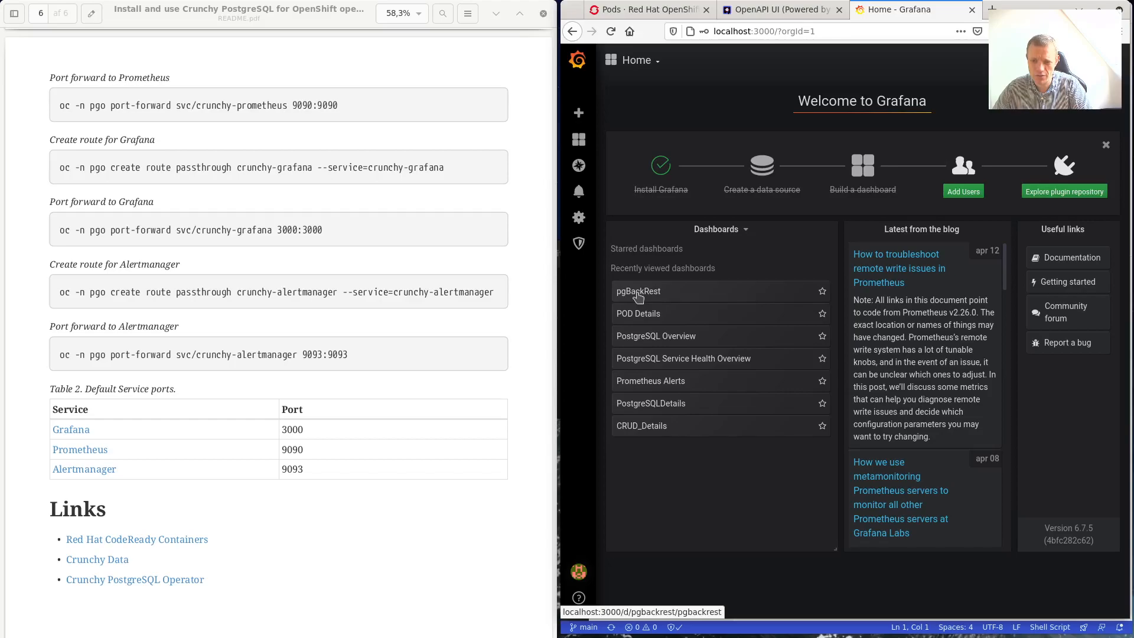
Drill from PostgreSQL Overview into the pgo:hippo PostgreSQLDetails dashboard, shown maximized.
left_click(655, 336)
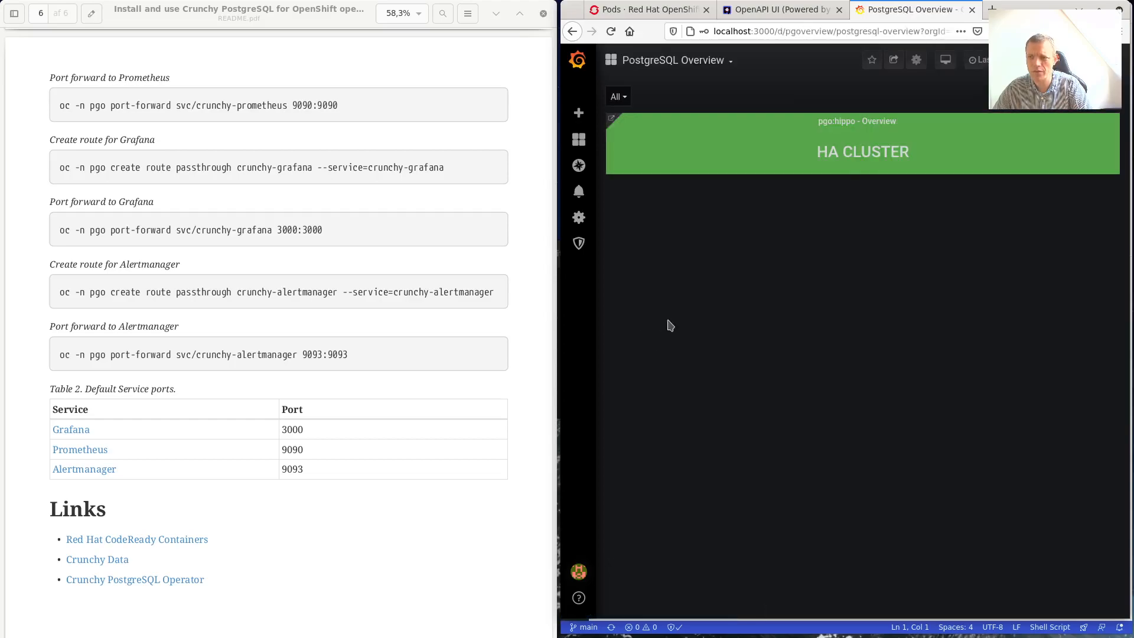
left_click(874, 148)
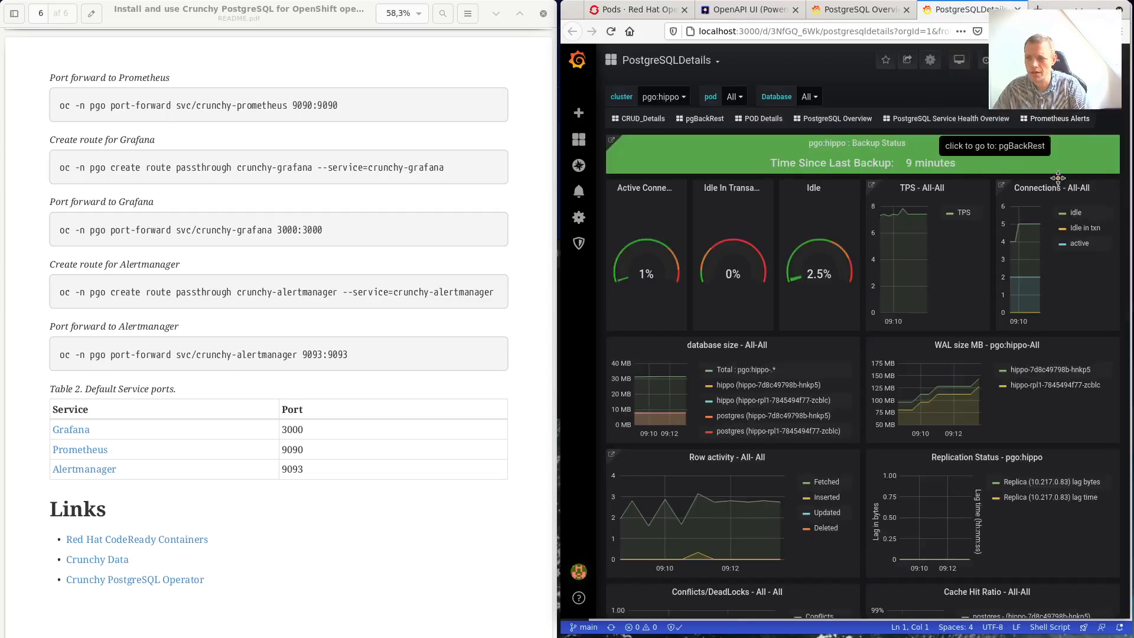
double_click(1053, 7)
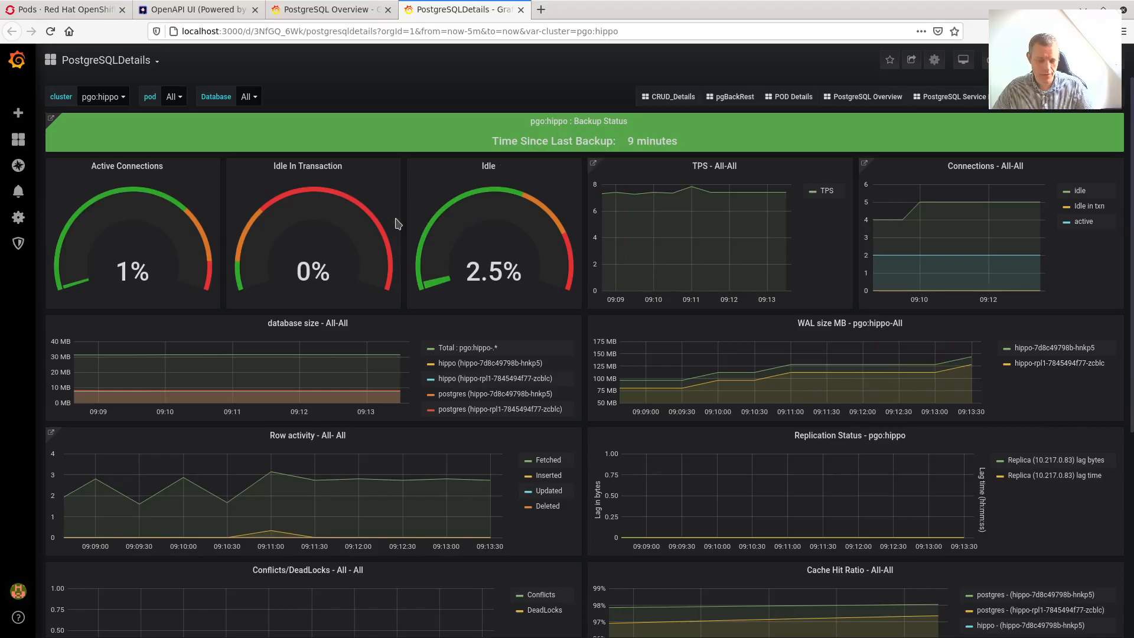
key("super")
Switch to the README.pdf window and drag its scrollbar up to page 1.
left_click(125, 428)
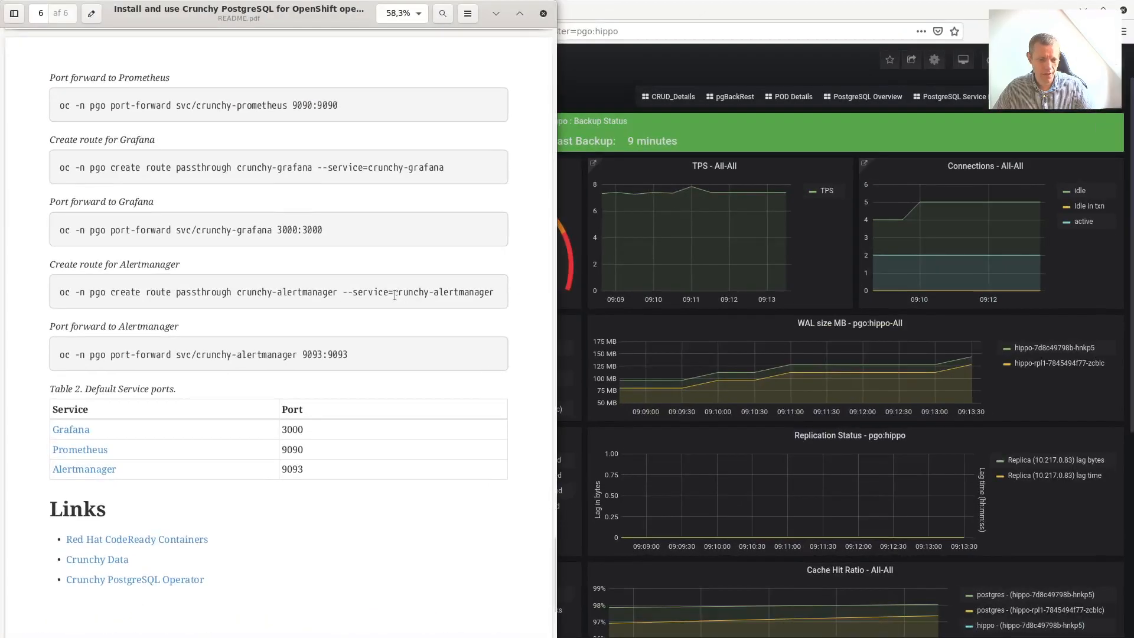
scroll(319, 289, "up", 10)
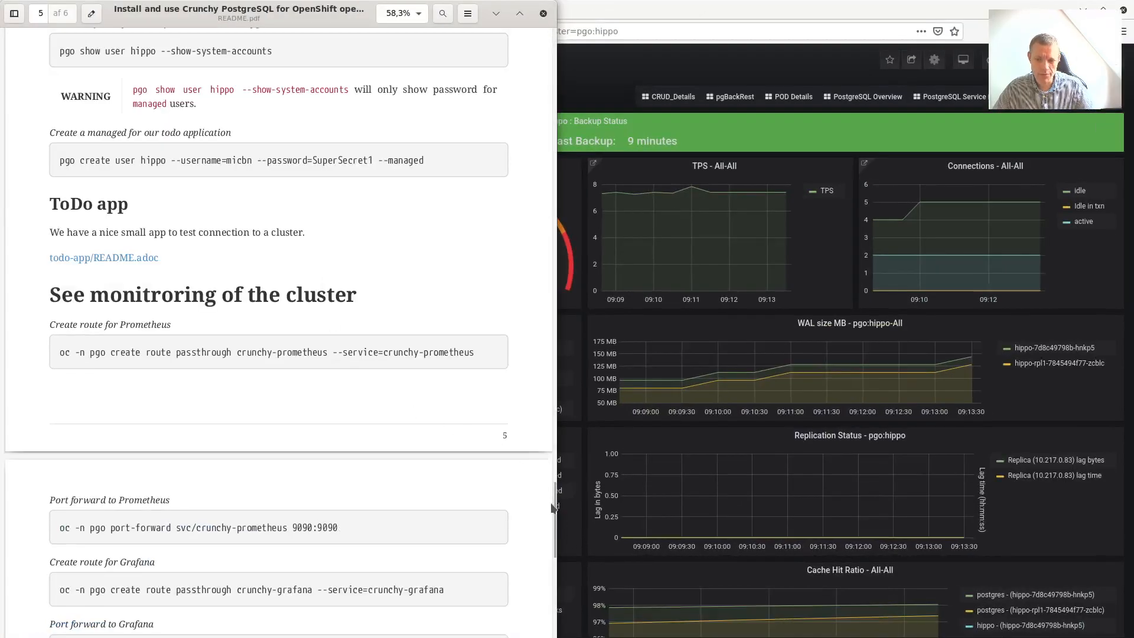
left_click_drag(554, 510, 537, 44)
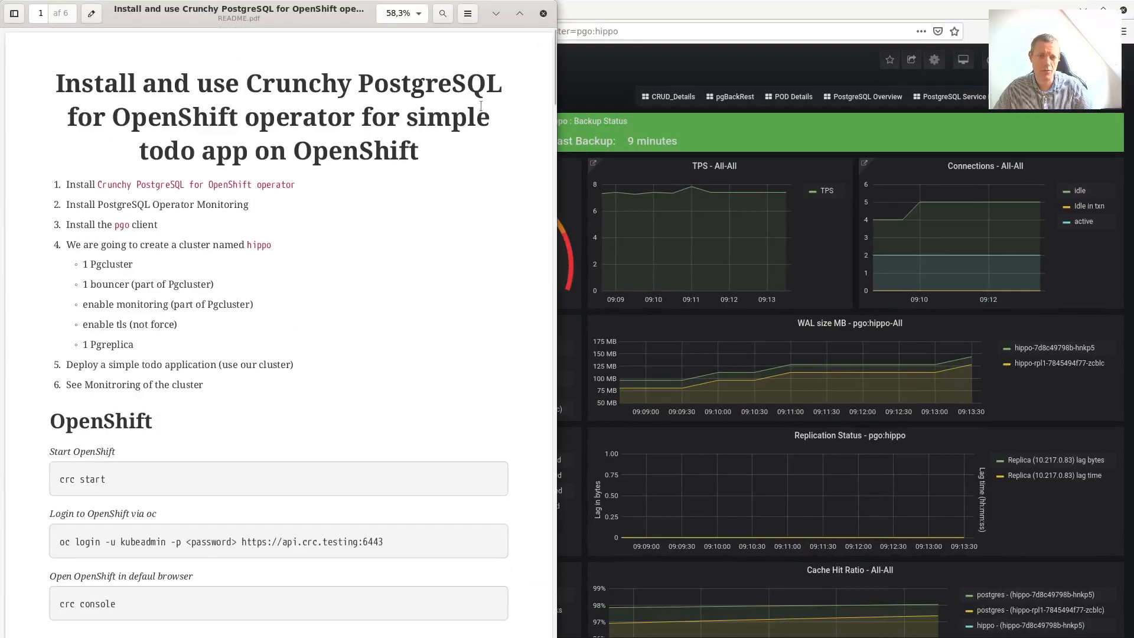